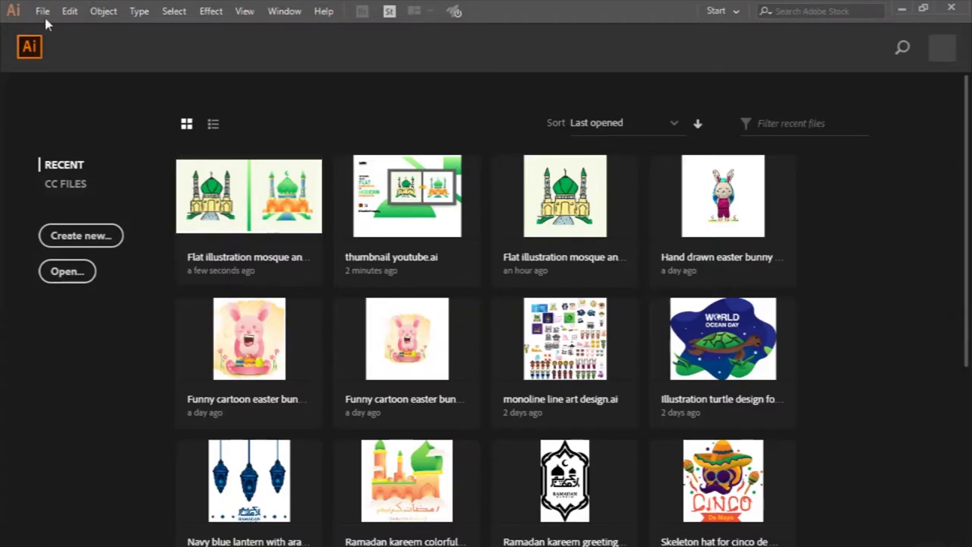
# Create a 2000 × 2000 px RGB document named 'Easter card with paper cut egg shape design'
pyautogui.click(43, 11)
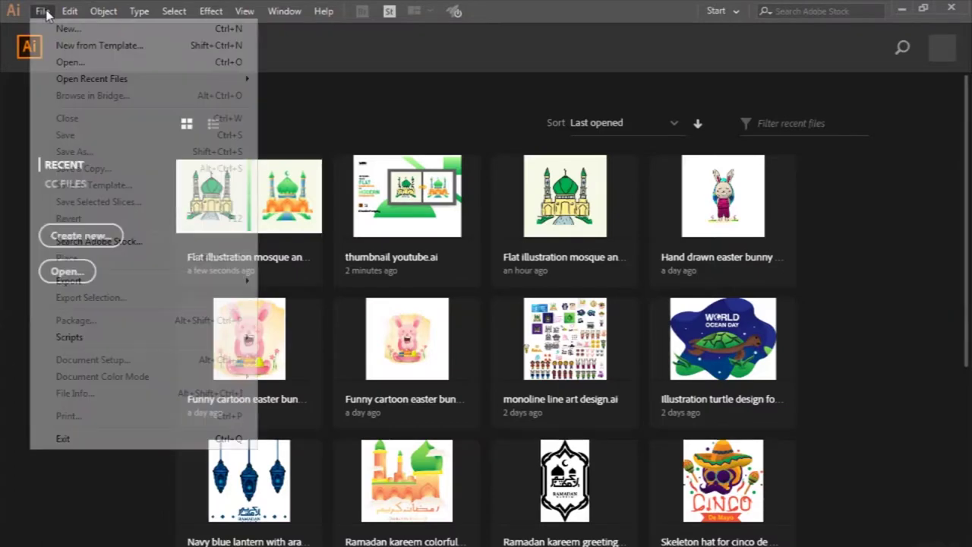
pyautogui.click(90, 29)
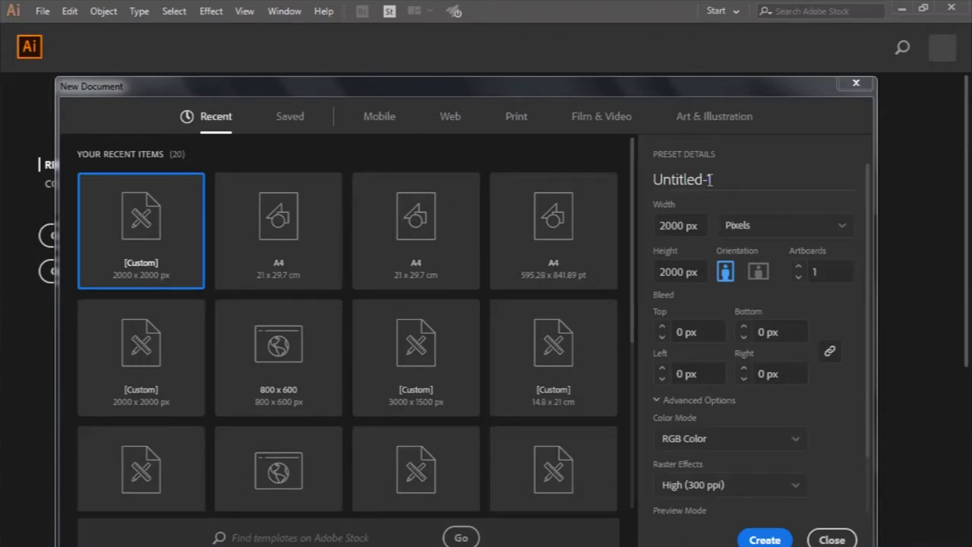
pyautogui.doubleClick(698, 179)
pyautogui.write('Easter card with paper cut egg')
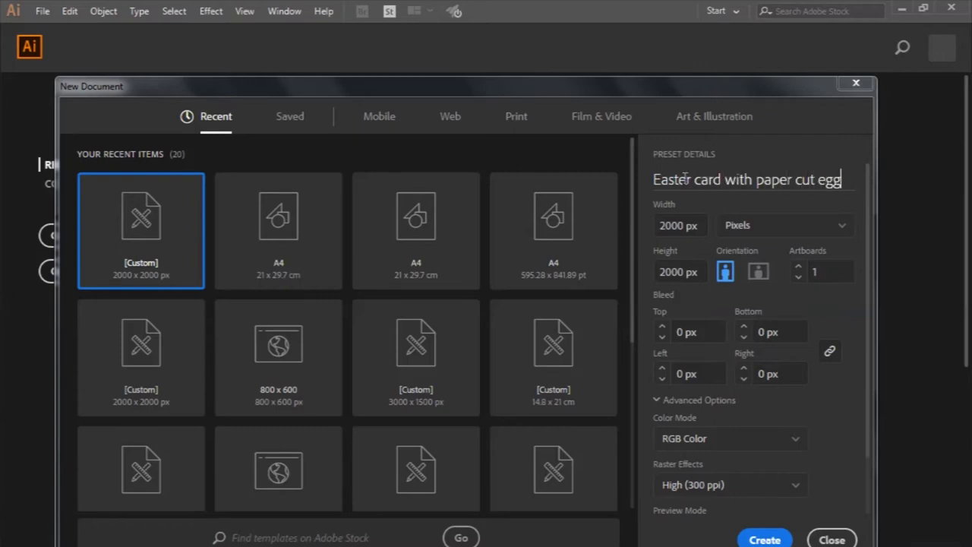
pyautogui.write('haper')
pyautogui.press('BackSpace')
pyautogui.write('design')
pyautogui.click(761, 540)
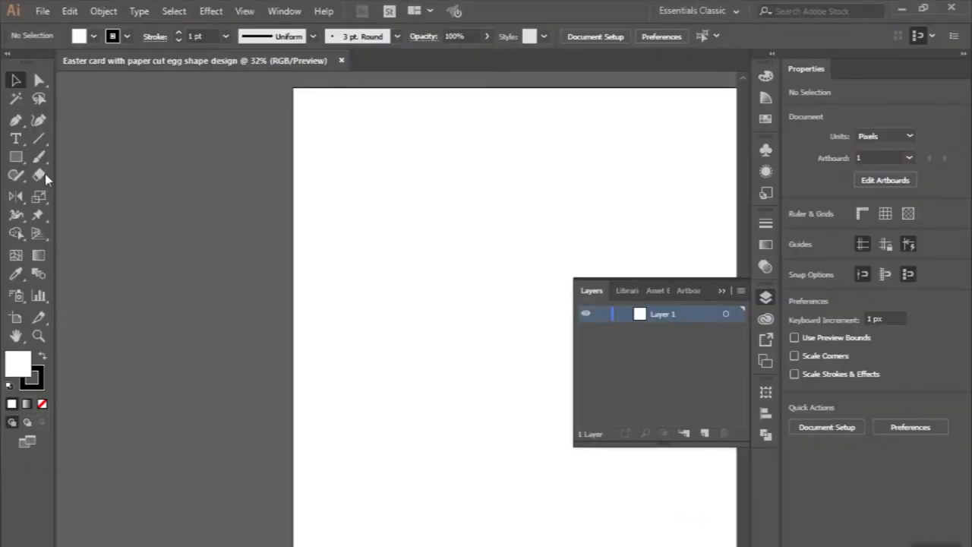
# Draw a 930 px solid black circle with no stroke in the artboard centre
pyautogui.moveTo(15, 156); pyautogui.dragTo(49, 194)
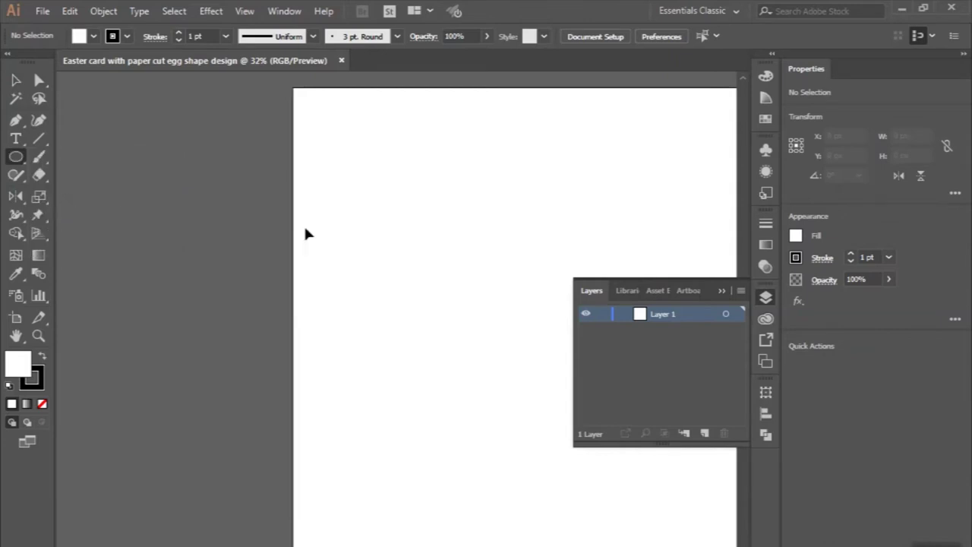
pyautogui.hscroll(2, 307, 233)
pyautogui.scroll(-1, 307, 234)
pyautogui.hscroll(1, 308, 234)
pyautogui.moveTo(342, 289); pyautogui.dragTo(372, 378)
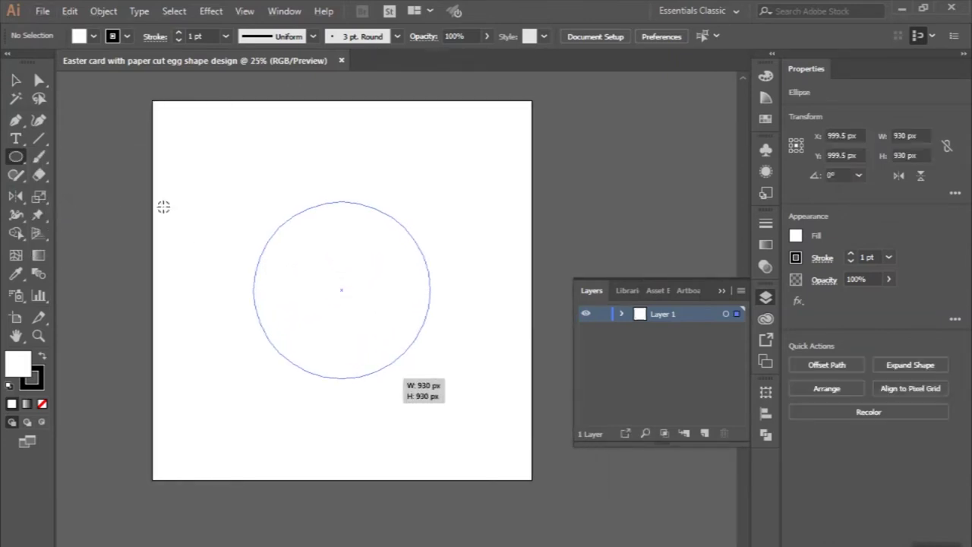
pyautogui.click(42, 357)
pyautogui.click(42, 404)
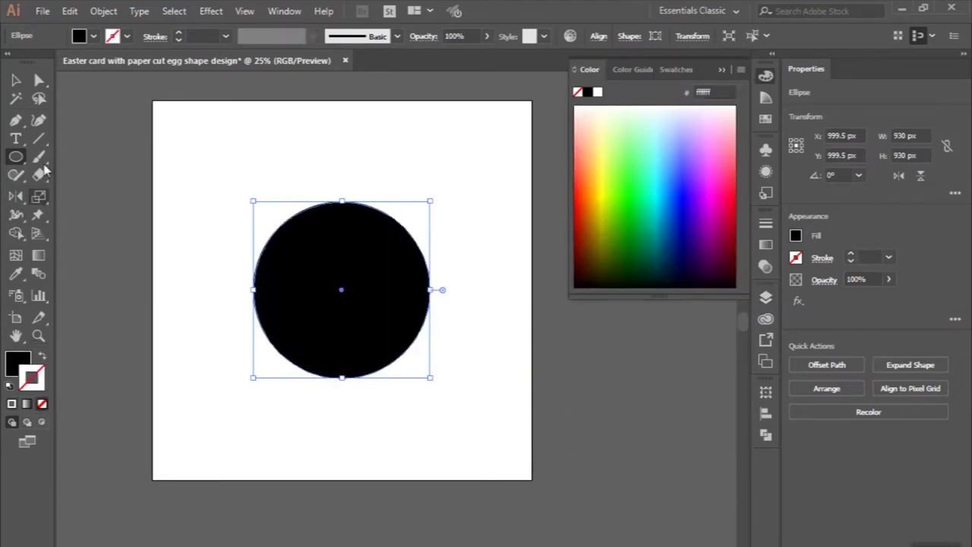
# Pull the circle's top anchor up into an egg shape and centre it on the artboard
pyautogui.click(40, 80)
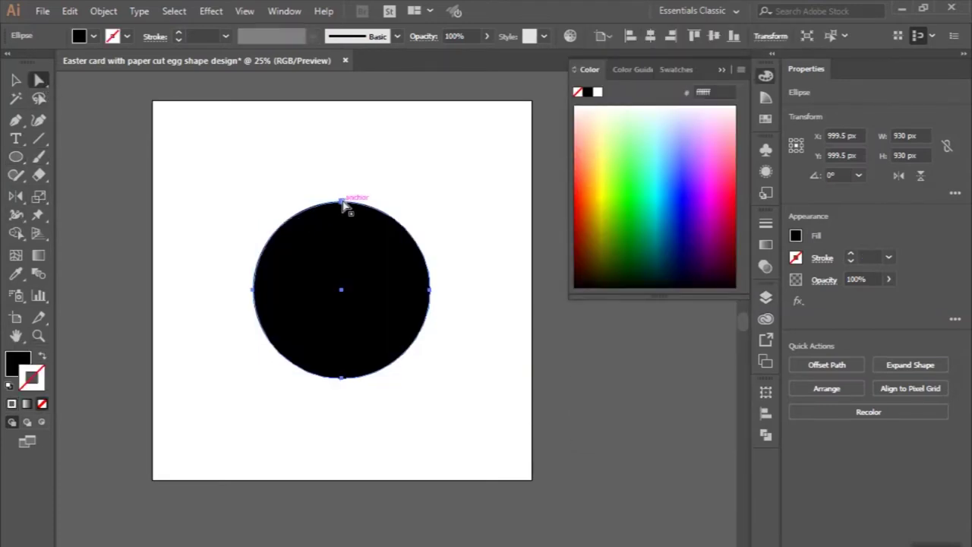
pyautogui.click(343, 202)
pyautogui.click(344, 108)
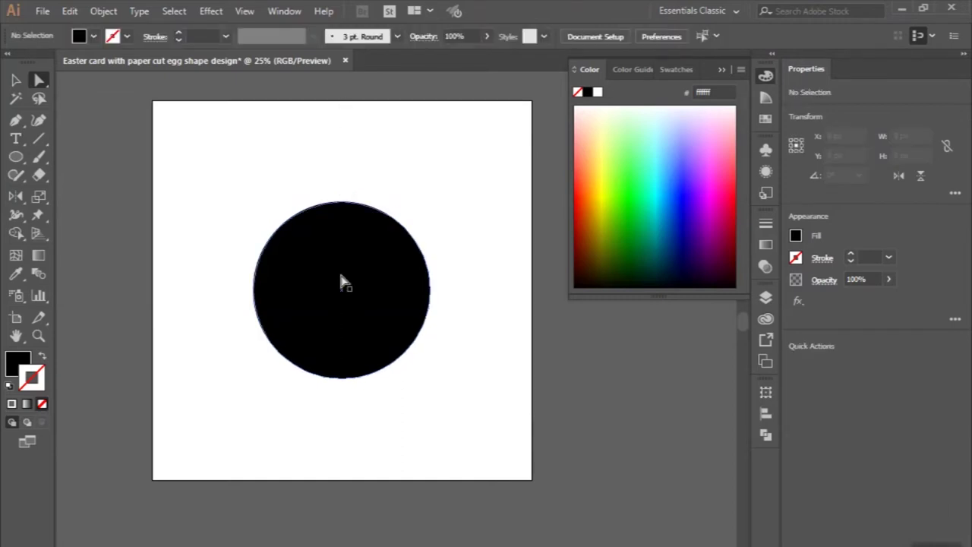
pyautogui.moveTo(342, 206); pyautogui.dragTo(343, 131)
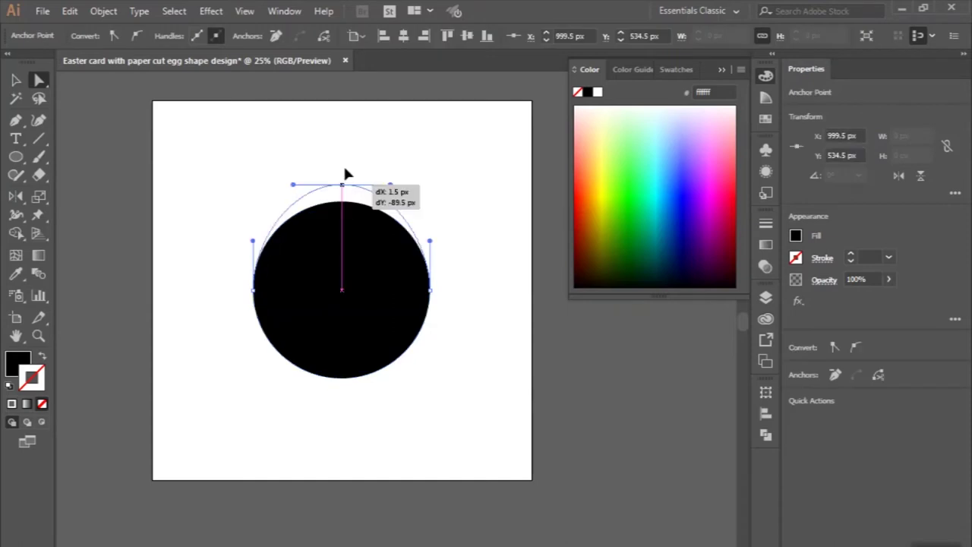
pyautogui.moveTo(343, 132); pyautogui.dragTo(342, 135)
pyautogui.press('v')
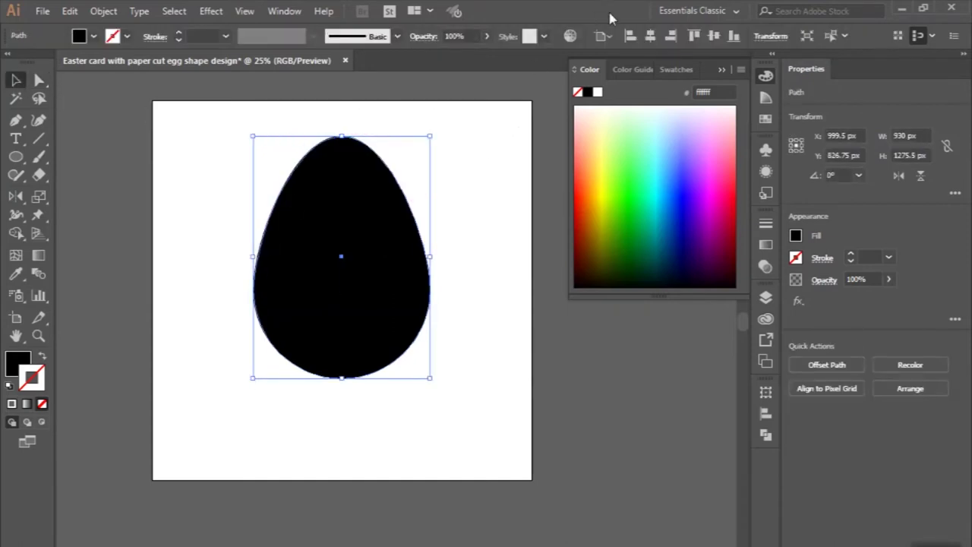
pyautogui.click(714, 36)
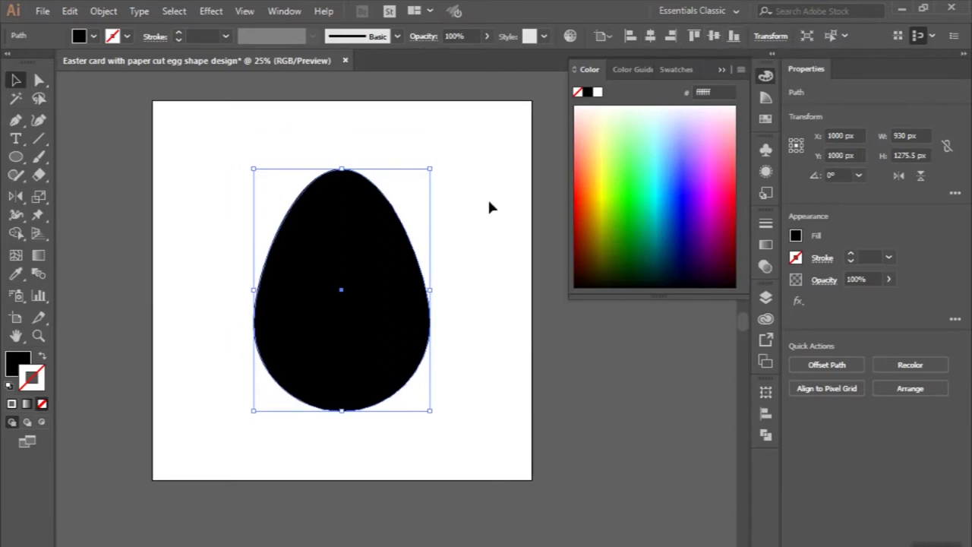
pyautogui.click(491, 206)
# Turn the egg into an unfilled outline with a 75 pt black stroke
pyautogui.scroll(-2, 491, 206)
pyautogui.click(362, 226)
pyautogui.hotkey('ctrl', '+')
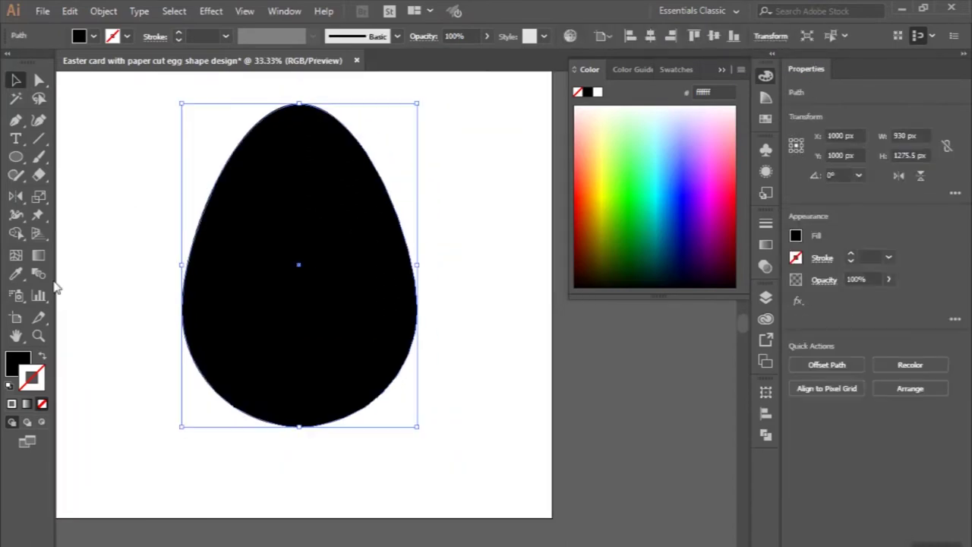
pyautogui.click(40, 355)
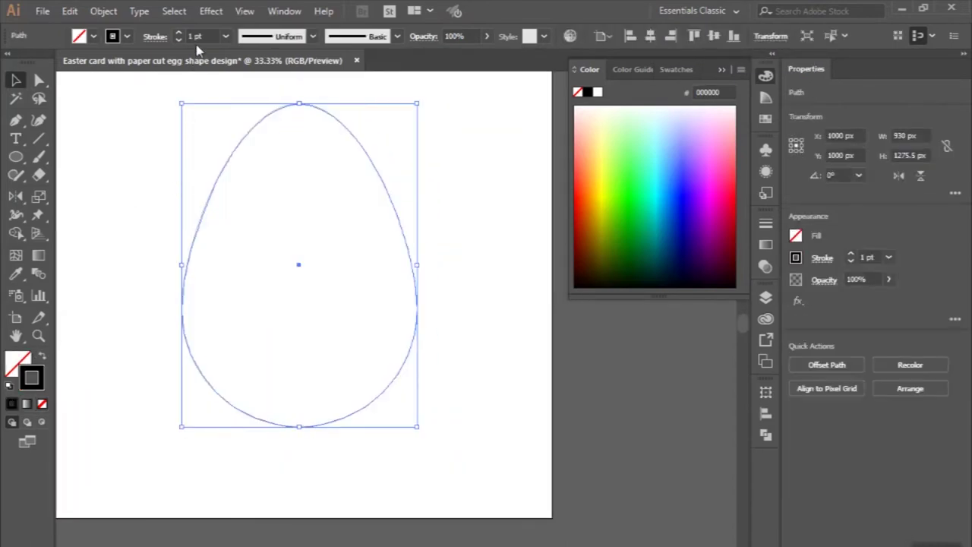
pyautogui.click(193, 36)
pyautogui.write('5')
pyautogui.press('Return')
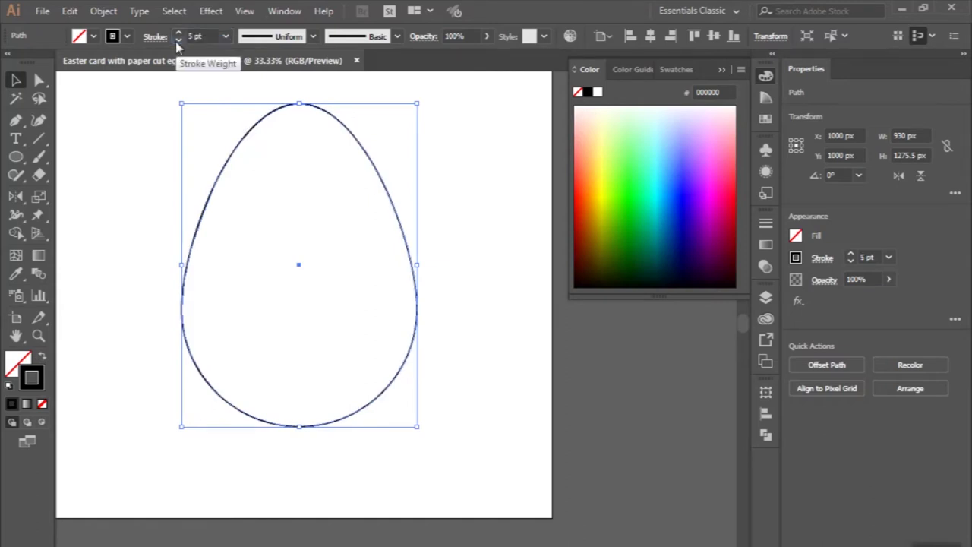
pyautogui.write('0')
pyautogui.press('Return')
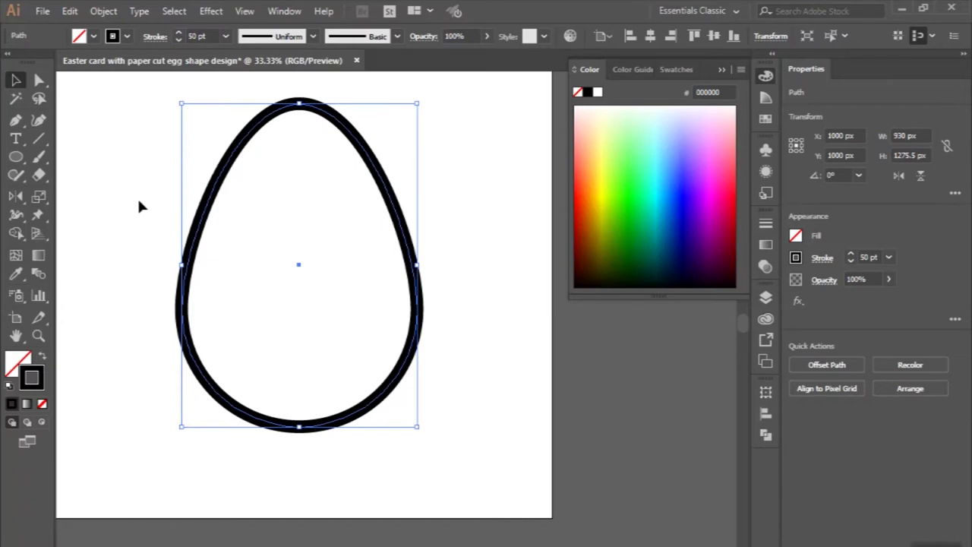
pyautogui.click(191, 35)
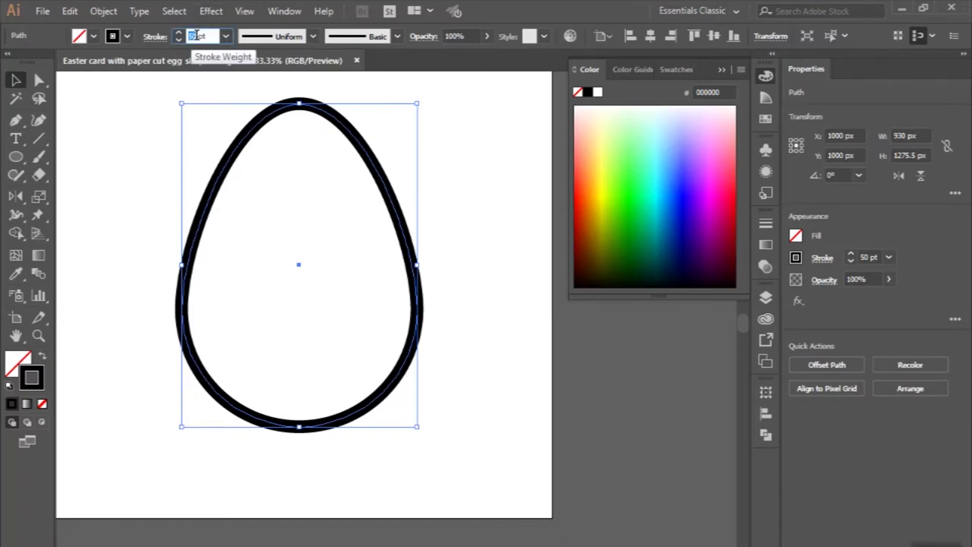
pyautogui.write('75')
pyautogui.press('Return')
pyautogui.click(133, 157)
pyautogui.hotkey('ctrl', '-')
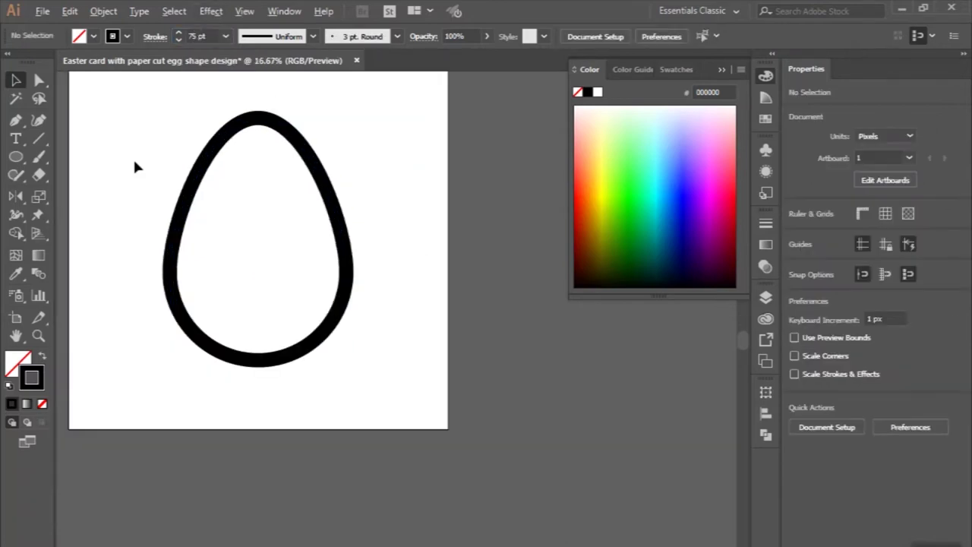
# Scale the egg outline down to about 780 × 1070 px
pyautogui.click(244, 151)
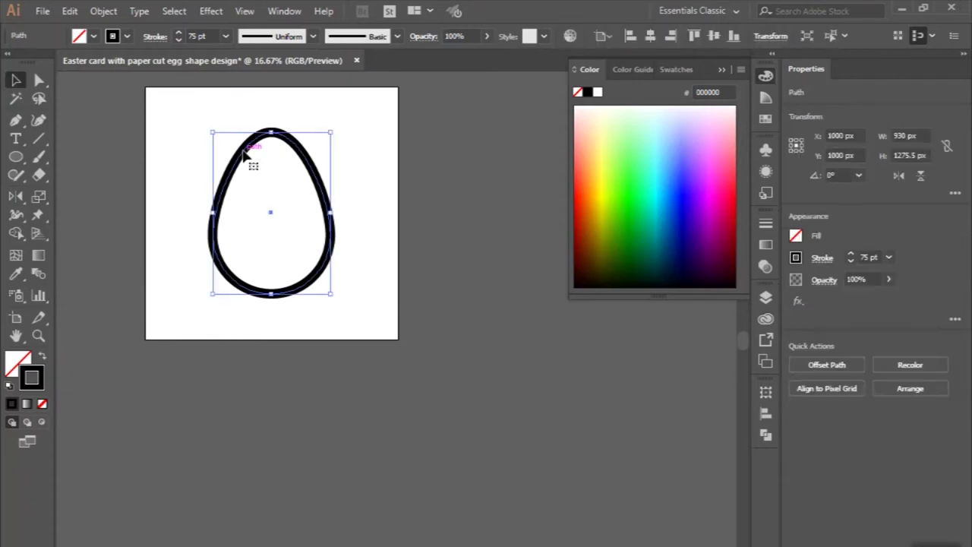
pyautogui.hotkey('ctrl', '+')
pyautogui.moveTo(275, 119); pyautogui.dragTo(276, 143)
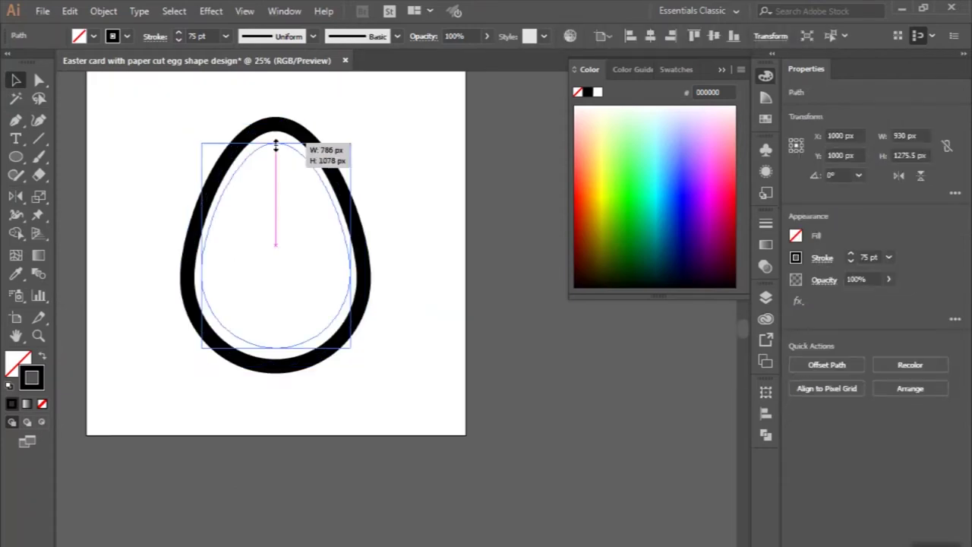
pyautogui.scroll(-1, 196, 158)
pyautogui.scroll(1, 195, 156)
pyautogui.click(195, 156)
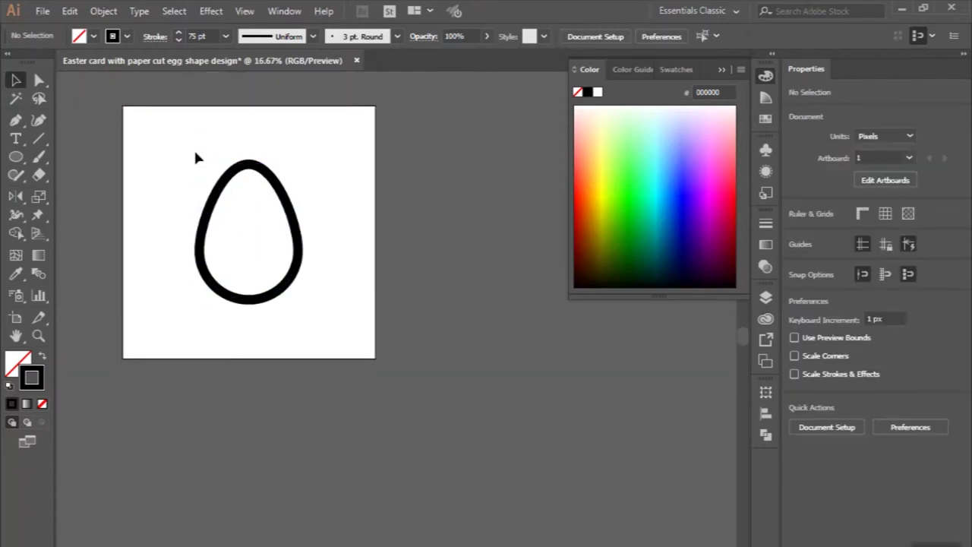
pyautogui.scroll(2, 240, 182)
pyautogui.scroll(-1, 204, 285)
pyautogui.scroll(-1, 205, 292)
pyautogui.scroll(1, 205, 293)
# Place a duplicate of the egg to the right of the original
pyautogui.click(15, 120)
pyautogui.scroll(2, 228, 173)
pyautogui.scroll(1, 237, 167)
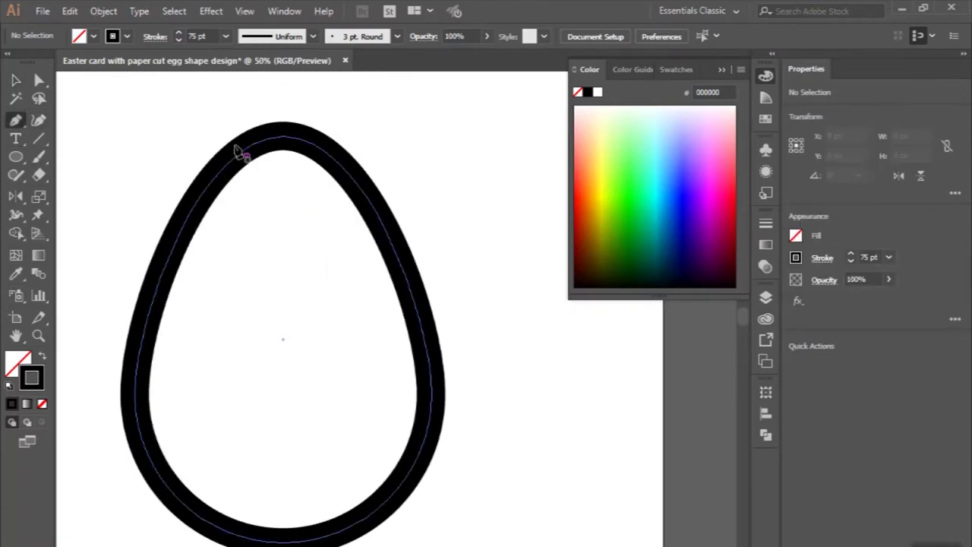
pyautogui.press('v')
pyautogui.scroll(-2, 141, 174)
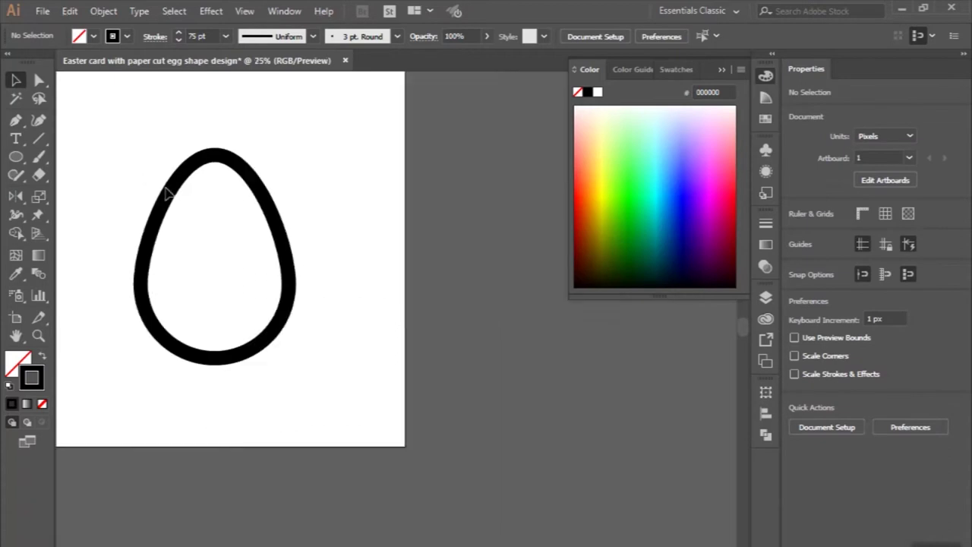
pyautogui.moveTo(168, 194); pyautogui.dragTo(359, 194)
# Draw a wavy S-curve stroke from top to bottom of the left egg
pyautogui.click(145, 227)
pyautogui.click(16, 120)
pyautogui.scroll(1, 163, 243)
pyautogui.scroll(1, 168, 243)
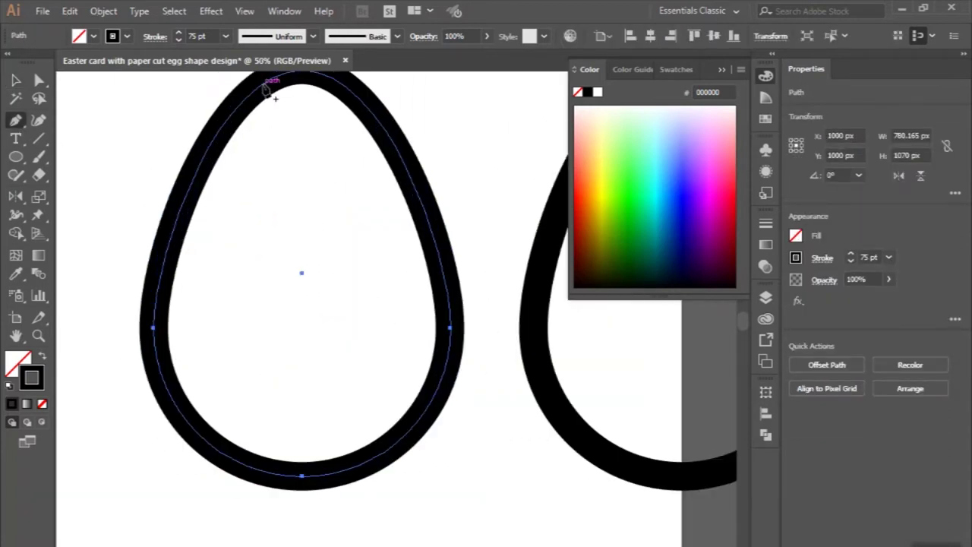
pyautogui.moveTo(256, 96)
pyautogui.mouseDown()
pyautogui.moveTo(258, 242)
pyautogui.moveTo(216, 317)
pyautogui.mouseUp()
pyautogui.moveTo(276, 375); pyautogui.dragTo(295, 401)
pyautogui.moveTo(269, 472); pyautogui.dragTo(240, 517)
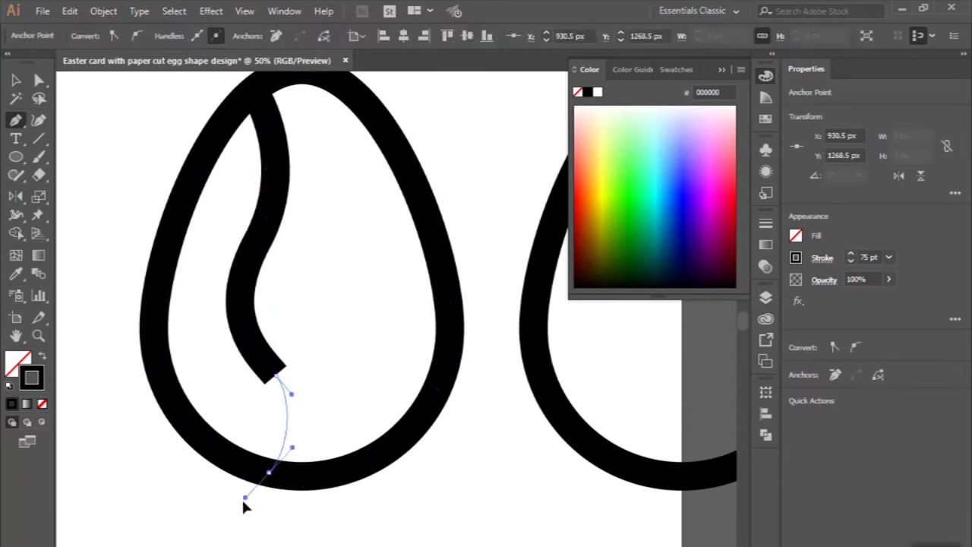
pyautogui.moveTo(240, 517); pyautogui.dragTo(59, 67)
pyautogui.press('v')
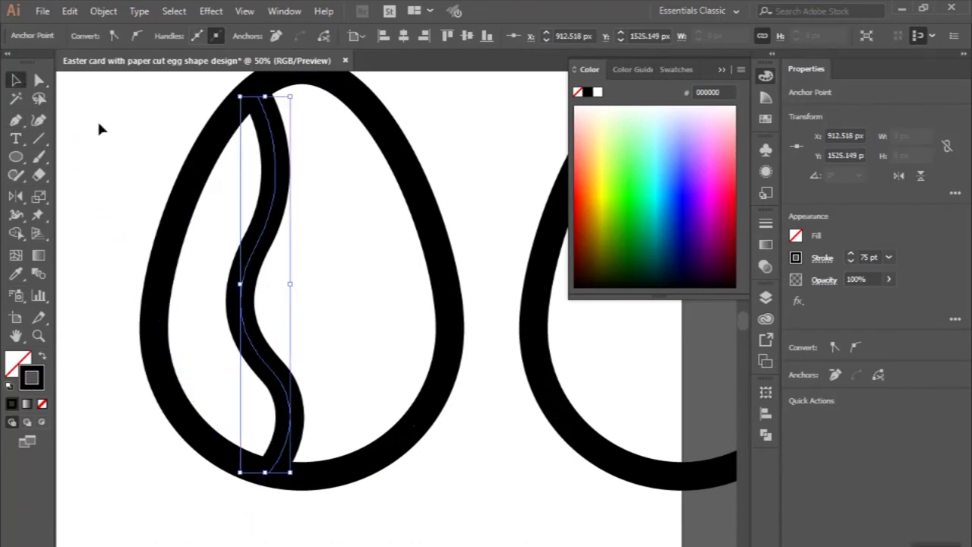
pyautogui.click(97, 126)
pyautogui.hotkey('ctrl', '-')
# Draw two curved horizontal bands across the left egg
pyautogui.click(15, 119)
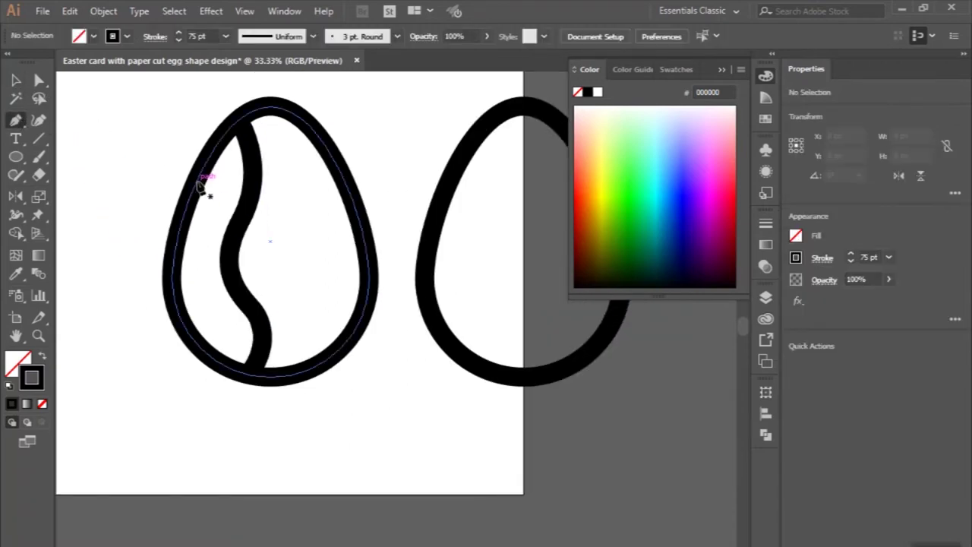
pyautogui.click(196, 180)
pyautogui.moveTo(341, 176); pyautogui.dragTo(429, 155)
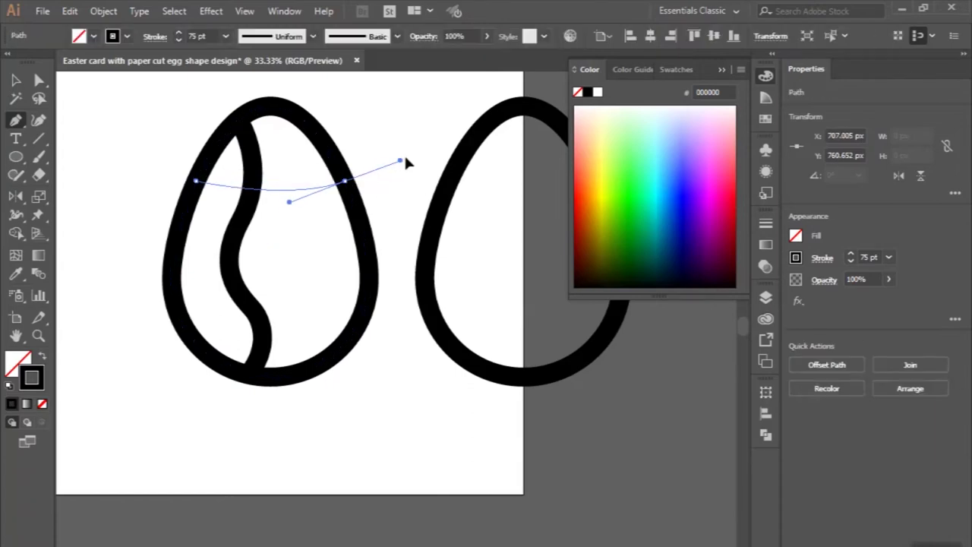
pyautogui.click(17, 123)
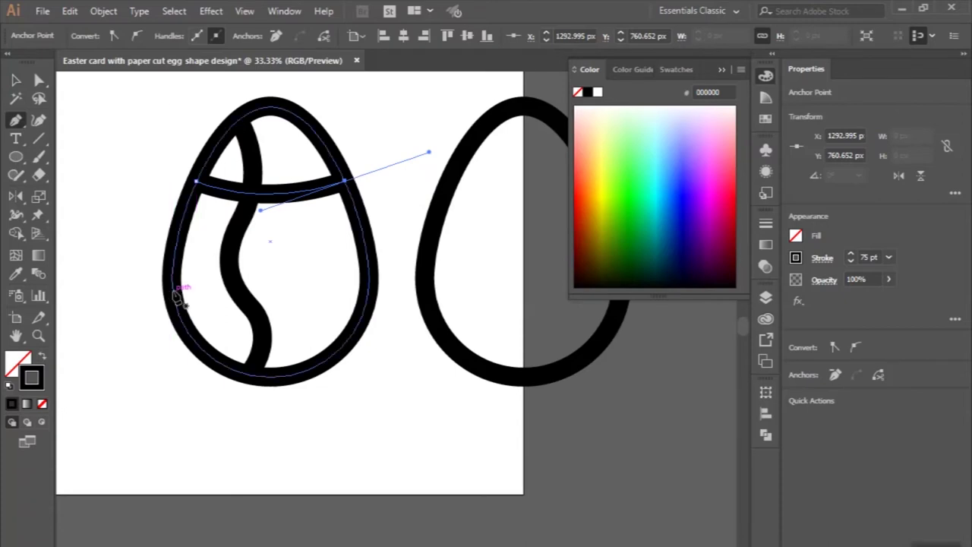
pyautogui.click(173, 290)
pyautogui.moveTo(370, 291); pyautogui.dragTo(477, 259)
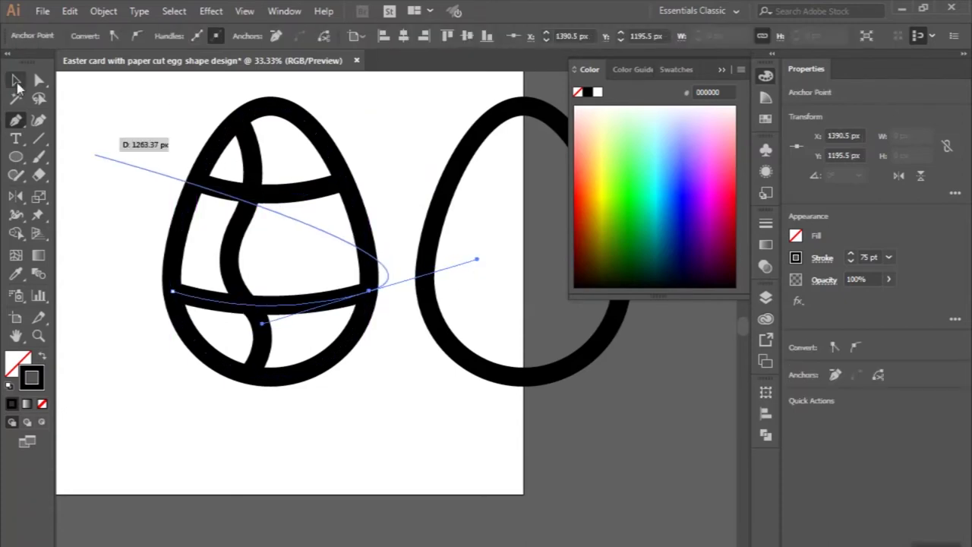
pyautogui.press('Escape')
pyautogui.press('v')
pyautogui.click(99, 150)
pyautogui.hotkey('ctrl', '-')
pyautogui.scroll(3, 99, 149)
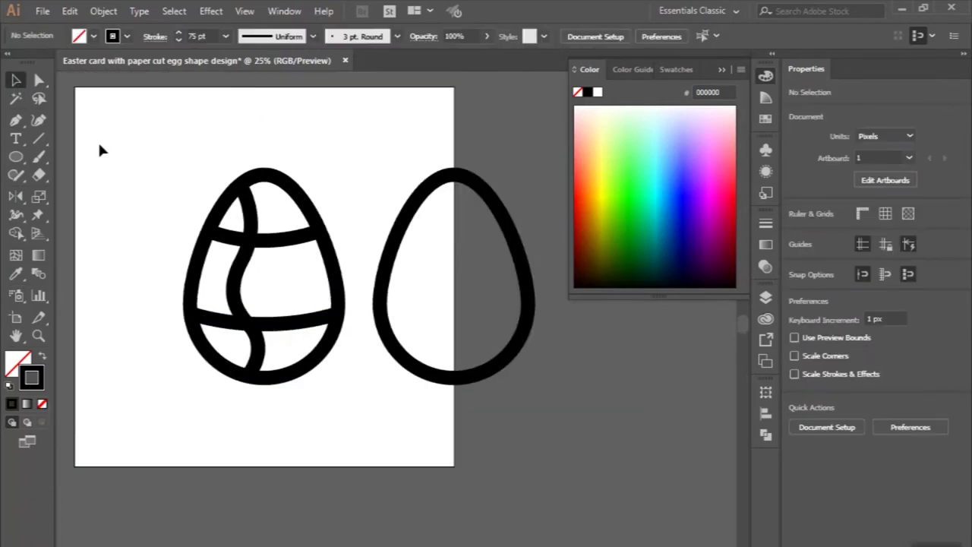
pyautogui.hscroll(3, 99, 150)
# Intersect two overlapping black circles below the artboard into a lens shape
pyautogui.click(16, 156)
pyautogui.scroll(-1, 211, 315)
pyautogui.scroll(-3, 214, 319)
pyautogui.scroll(-3, 218, 397)
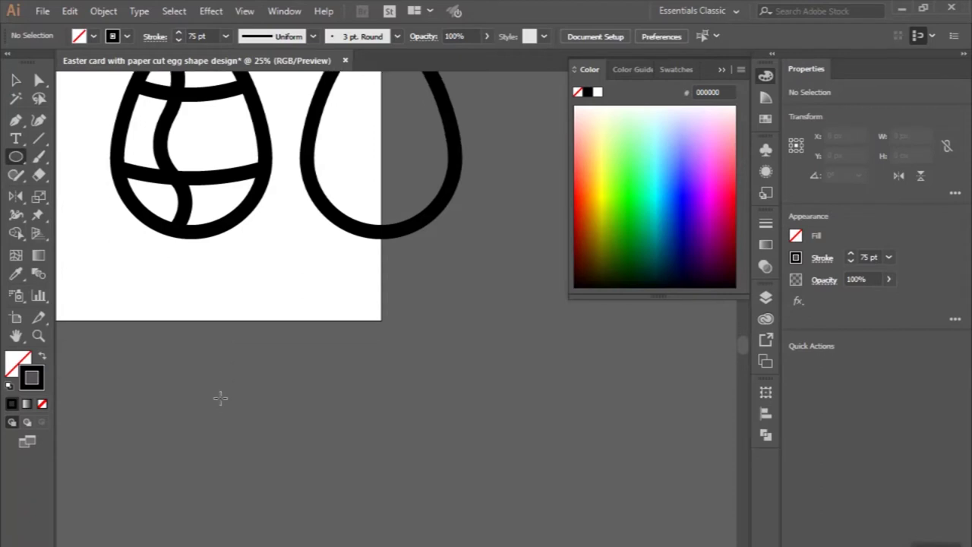
pyautogui.scroll(-1, 217, 397)
pyautogui.moveTo(246, 373); pyautogui.dragTo(303, 430)
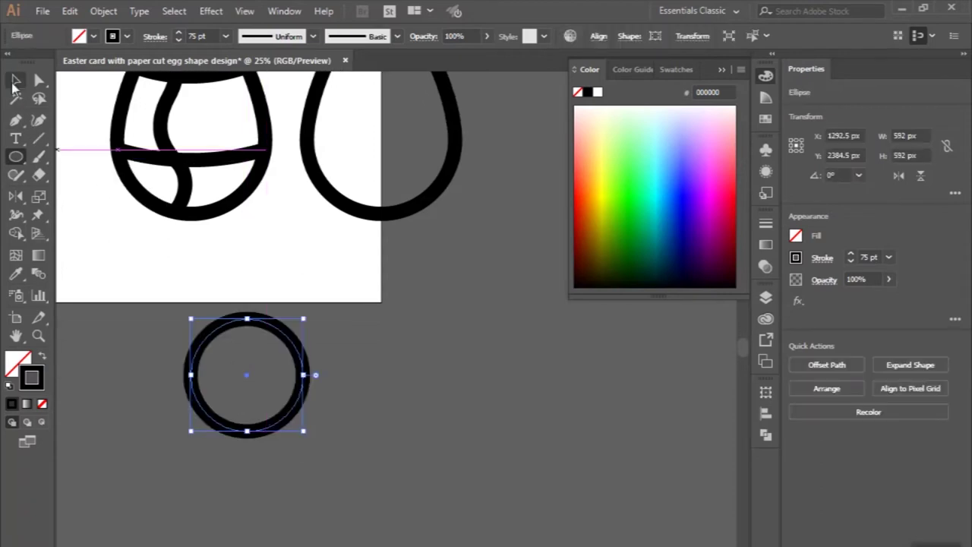
pyautogui.press('v')
pyautogui.click(44, 360)
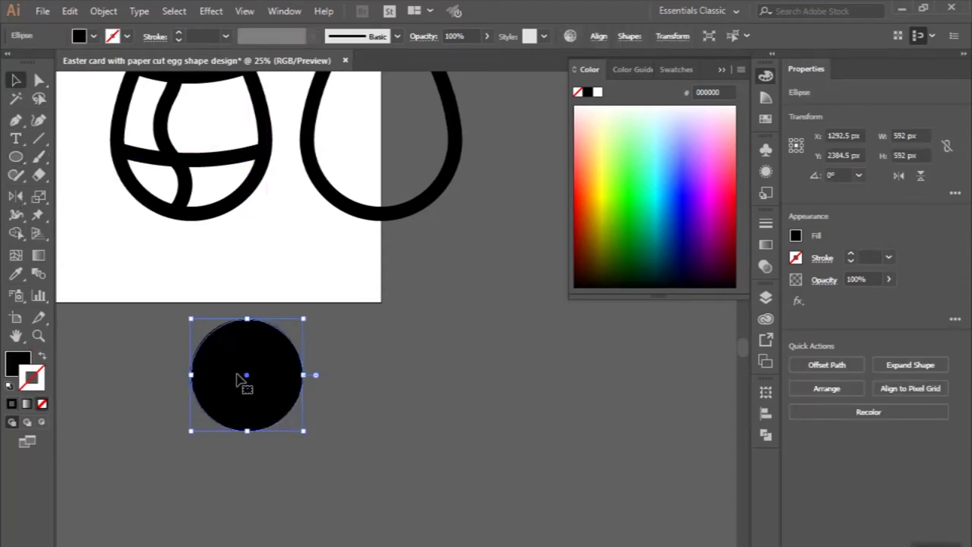
pyautogui.moveTo(243, 382); pyautogui.dragTo(312, 382)
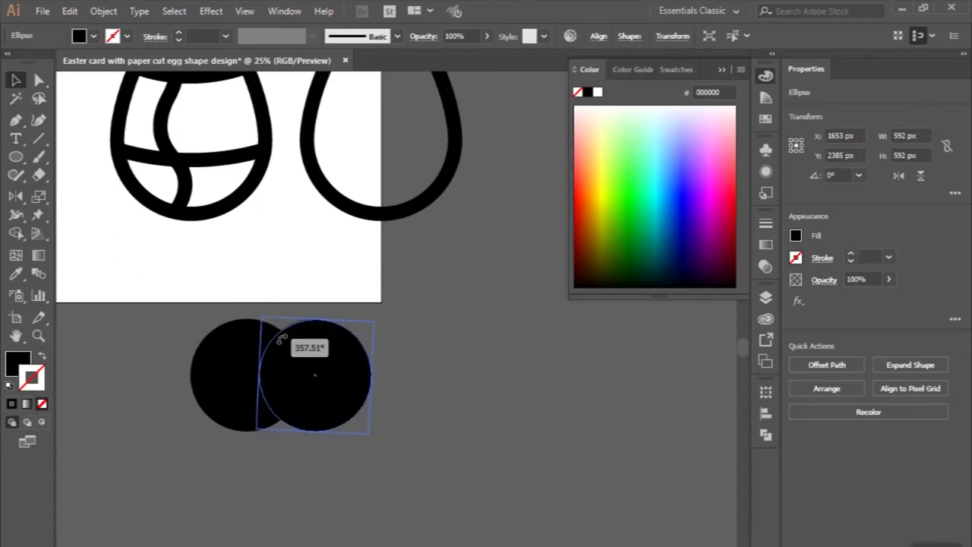
pyautogui.moveTo(268, 312); pyautogui.dragTo(529, 400)
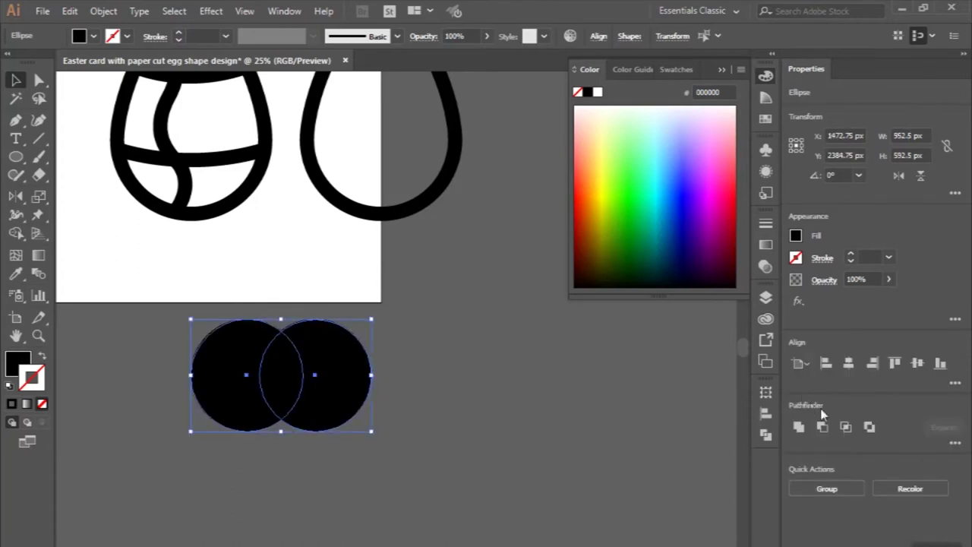
pyautogui.click(845, 427)
# Place a copy of the lens just below it, filled with the canvas grey
pyautogui.scroll(2, 319, 395)
pyautogui.scroll(2, 273, 356)
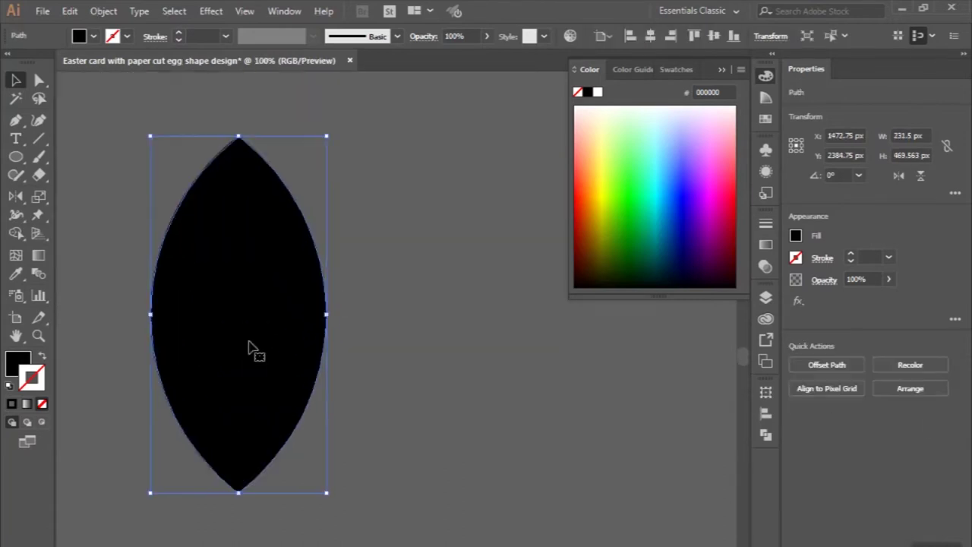
pyautogui.moveTo(247, 306); pyautogui.dragTo(238, 544)
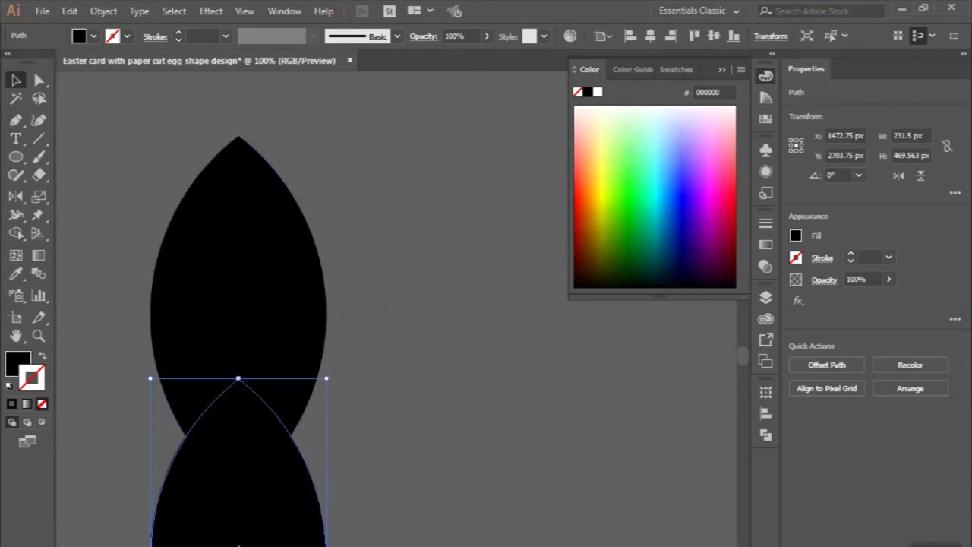
pyautogui.scroll(-5, 239, 532)
pyautogui.click(15, 273)
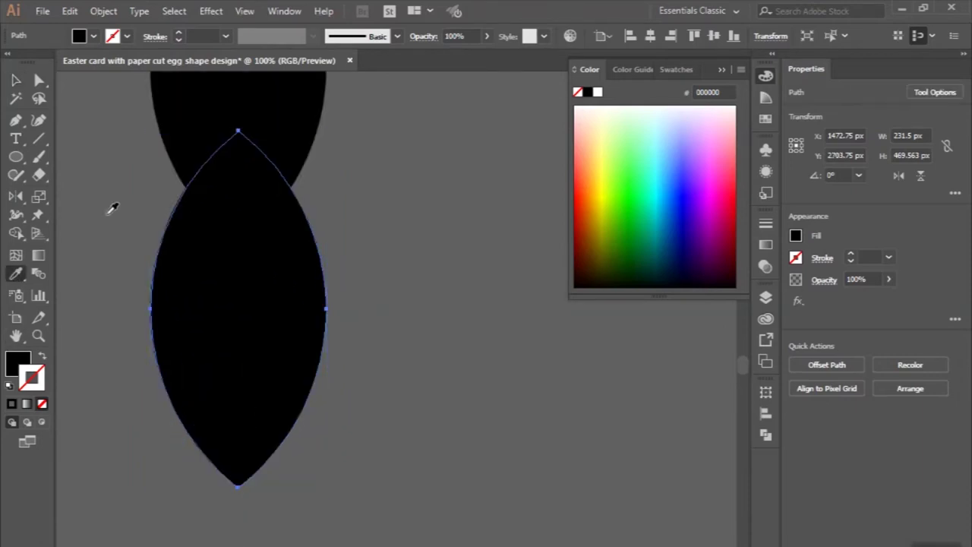
pyautogui.click(112, 207)
pyautogui.press('v')
pyautogui.scroll(-2, 272, 266)
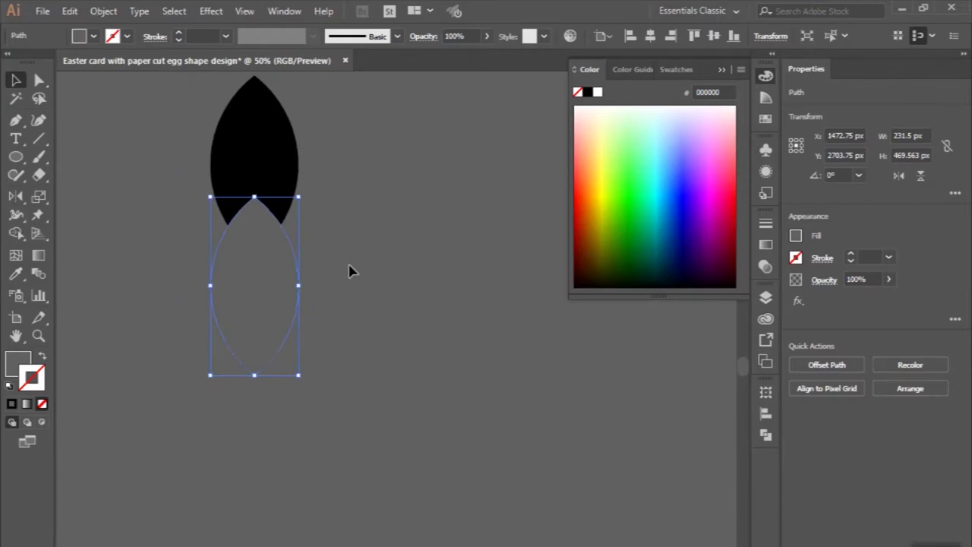
pyautogui.scroll(1, 350, 271)
pyautogui.click(350, 271)
# Cut the overlap out of the black lens with Shape Builder, then copy the notched petal below
pyautogui.moveTo(340, 246); pyautogui.dragTo(217, 336)
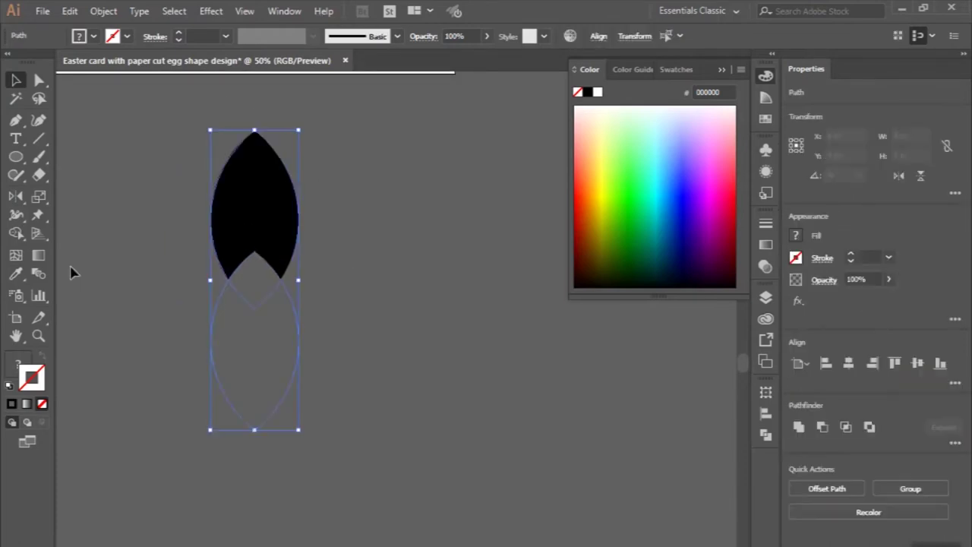
pyautogui.click(16, 233)
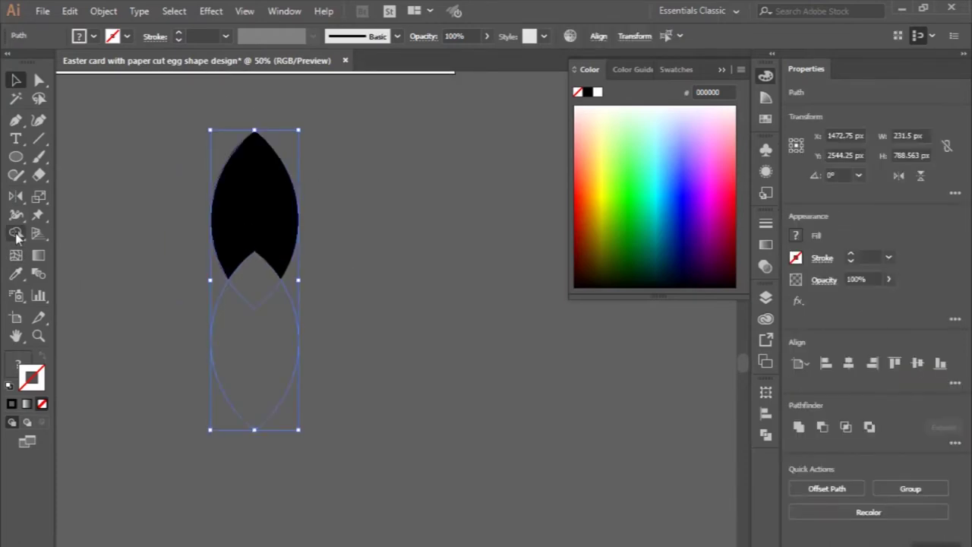
pyautogui.keyDown('alt'); pyautogui.click(256, 332); pyautogui.keyUp('alt')
pyautogui.press('v')
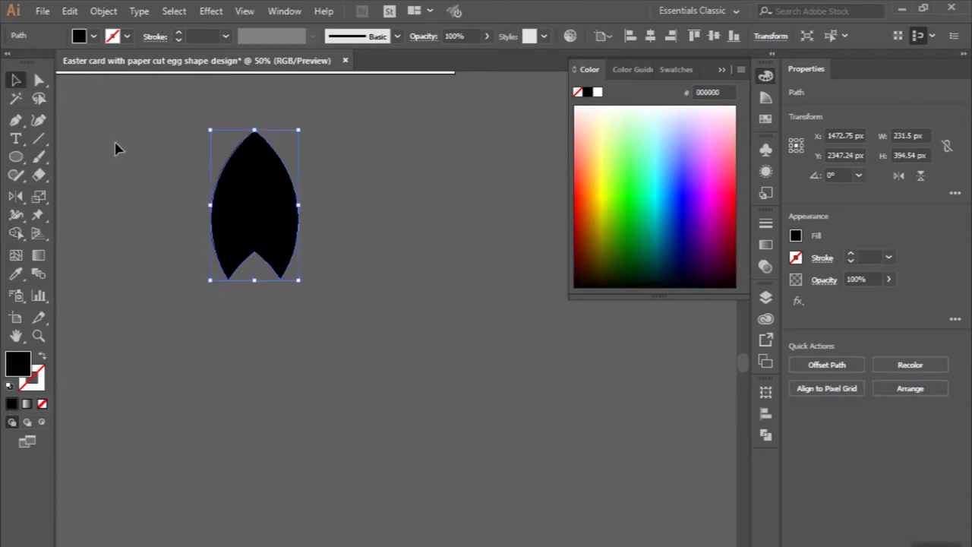
pyautogui.click(116, 148)
pyautogui.scroll(3, 115, 143)
pyautogui.moveTo(251, 285)
pyautogui.mouseDown()
pyautogui.moveTo(252, 391)
pyautogui.moveTo(325, 288)
pyautogui.mouseUp()
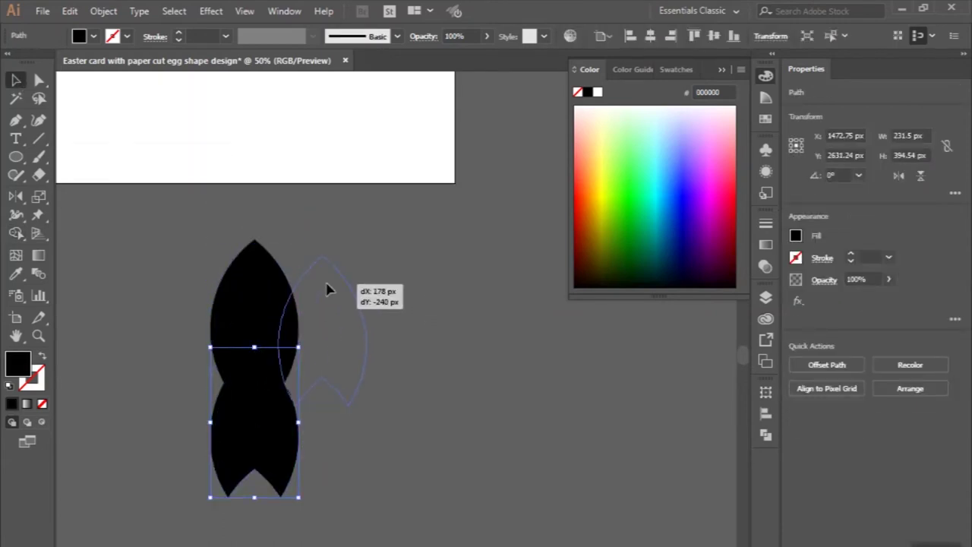
pyautogui.press('Delete')
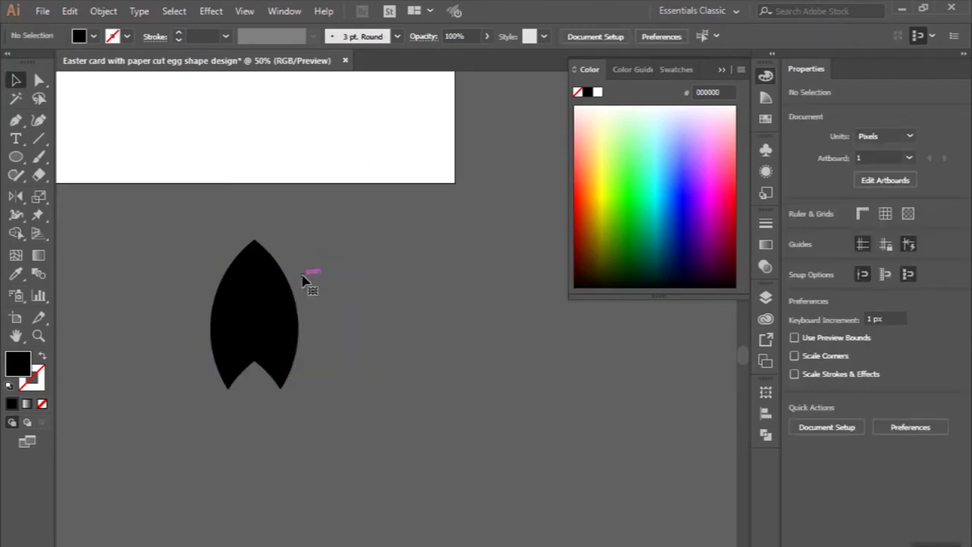
pyautogui.click(232, 298)
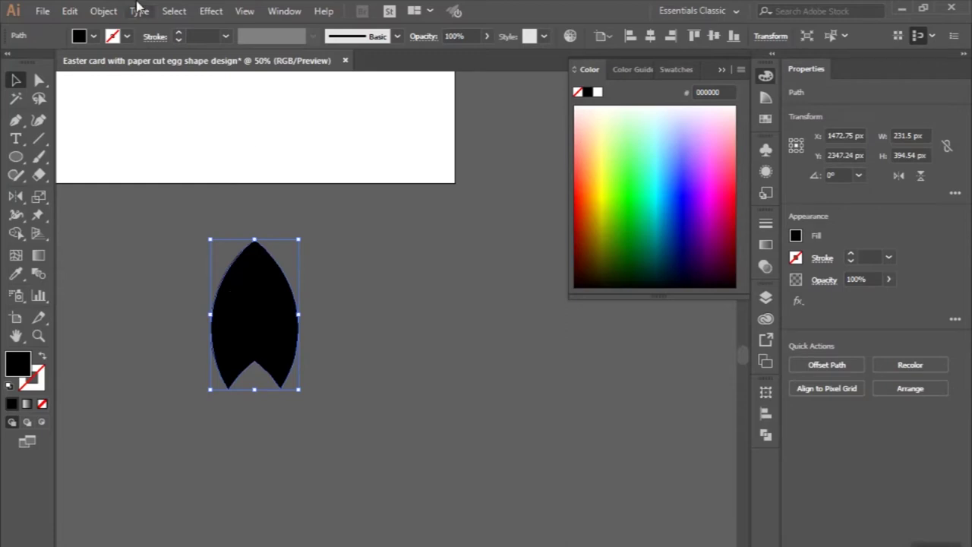
# Make a 72° rotated copy of the petal and move it up and right
pyautogui.click(103, 11)
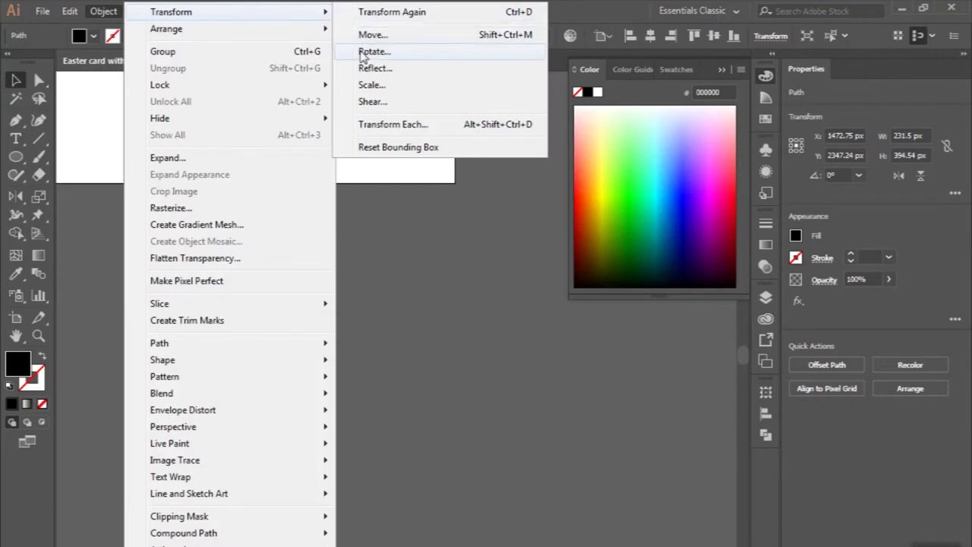
pyautogui.click(375, 51)
pyautogui.write('72')
pyautogui.press('Return')
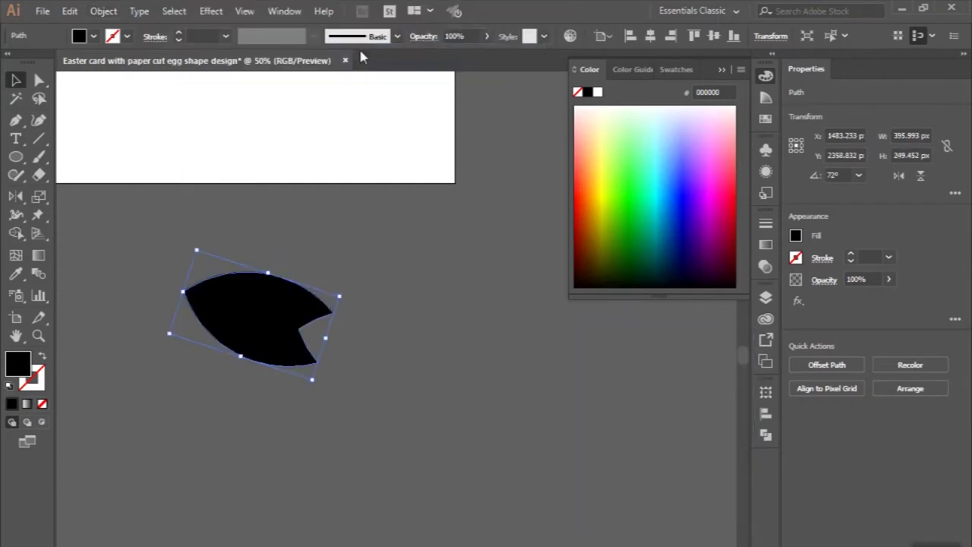
pyautogui.hotkey('ctrl', 'z')
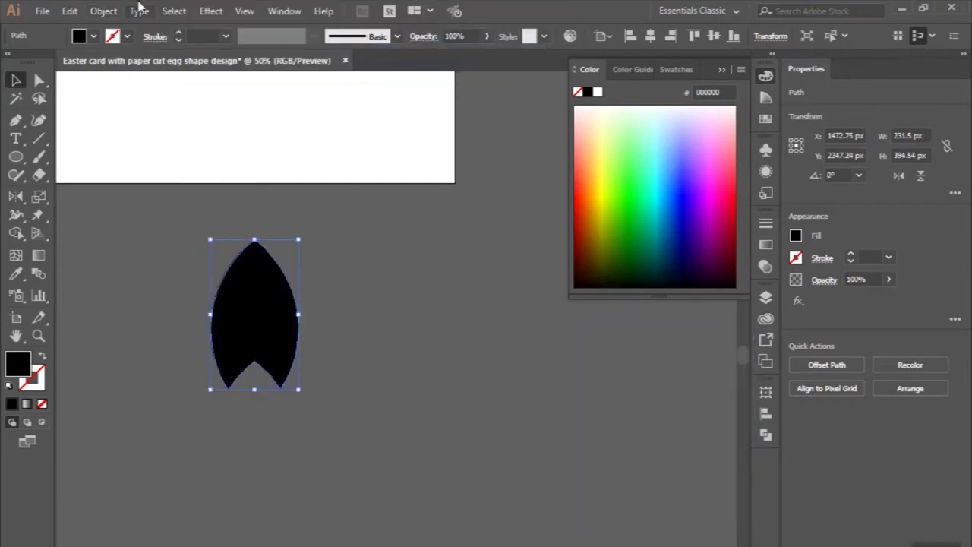
pyautogui.click(174, 11)
pyautogui.moveTo(171, 11)
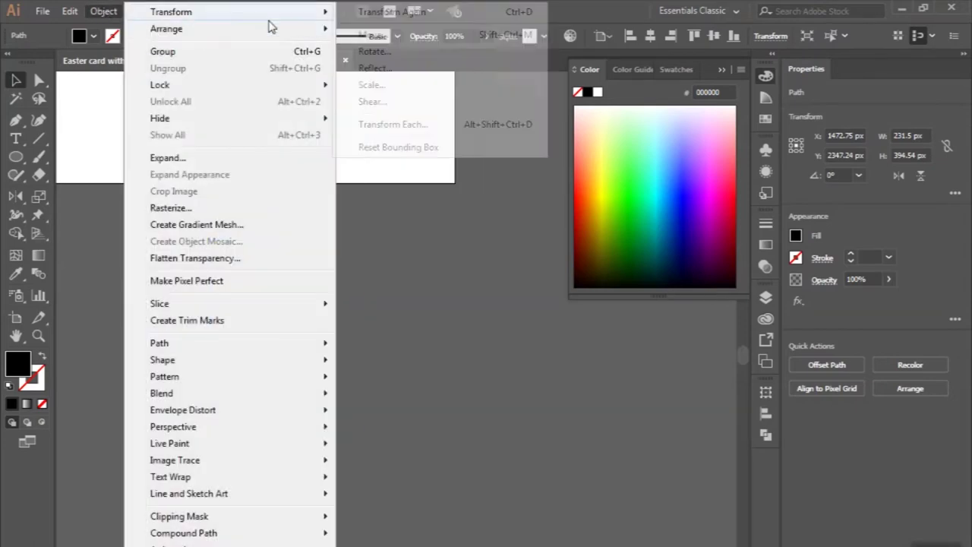
pyautogui.click(374, 51)
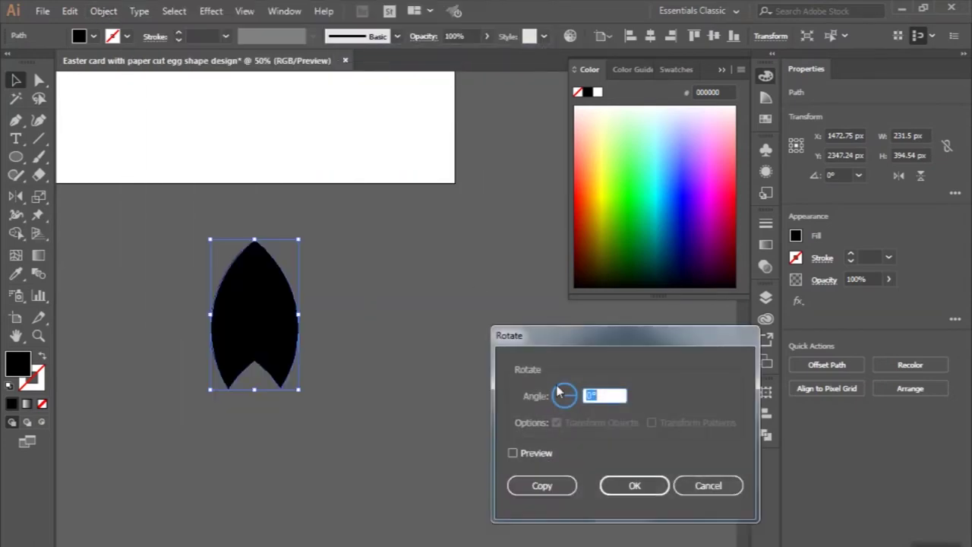
pyautogui.click(558, 483)
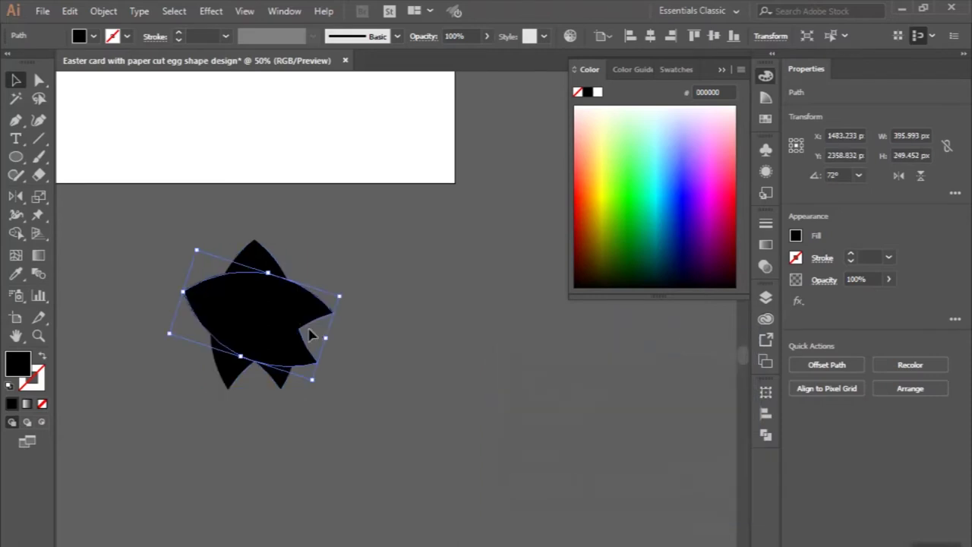
pyautogui.moveTo(261, 312); pyautogui.dragTo(342, 256)
# Make three more 72° rotated petal copies and place them around the flower
pyautogui.click(104, 11)
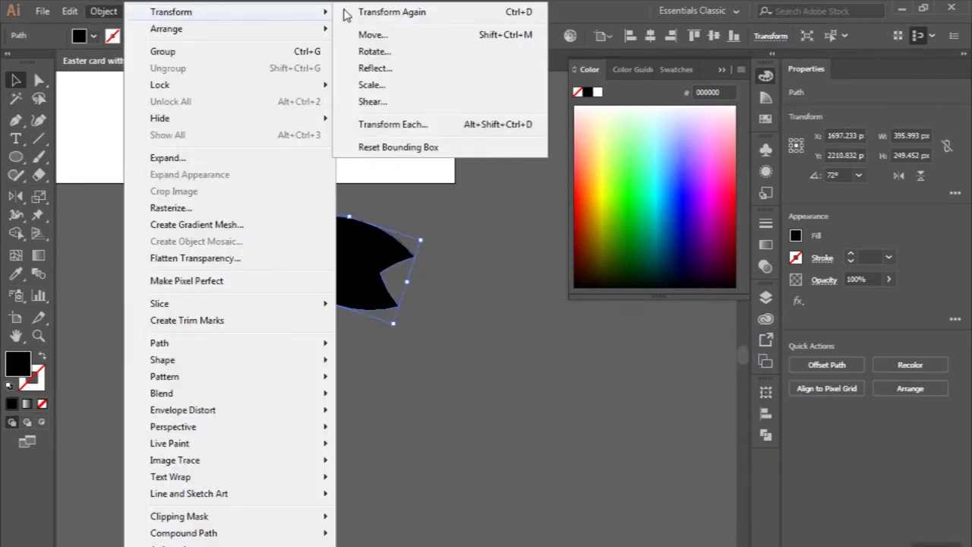
pyautogui.click(369, 54)
pyautogui.click(543, 485)
pyautogui.moveTo(335, 284)
pyautogui.mouseDown()
pyautogui.moveTo(304, 163)
pyautogui.moveTo(298, 180)
pyautogui.mouseUp()
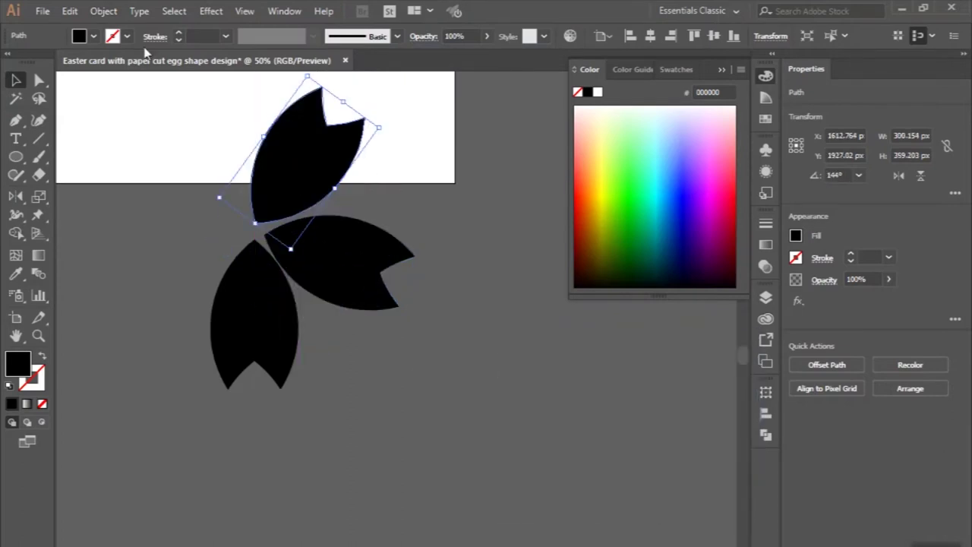
pyautogui.click(106, 11)
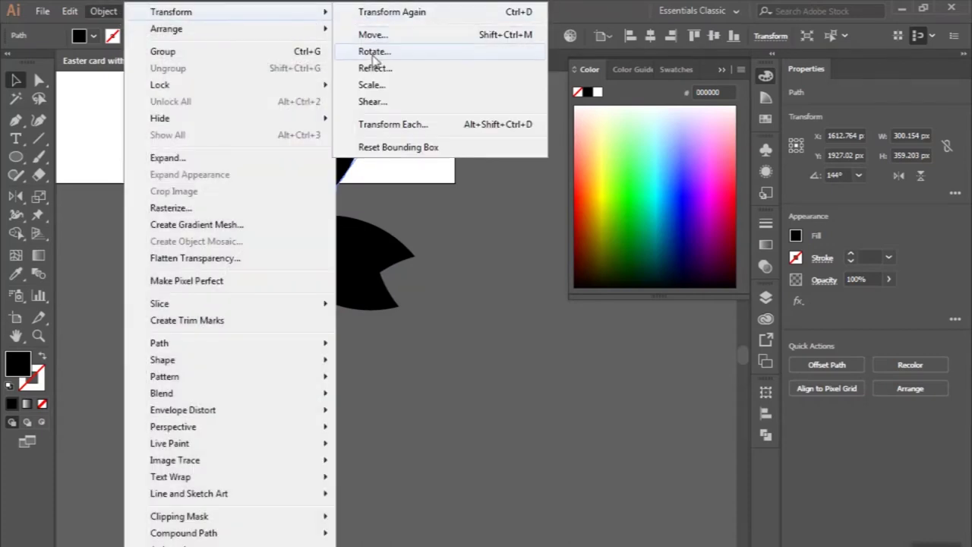
pyautogui.click(374, 174)
pyautogui.click(543, 484)
pyautogui.moveTo(327, 212); pyautogui.dragTo(214, 215)
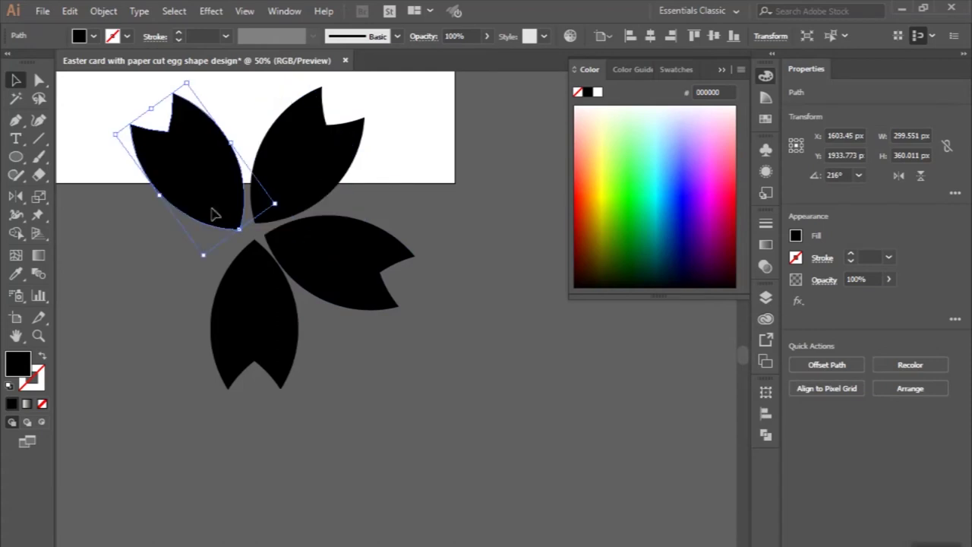
pyautogui.click(105, 10)
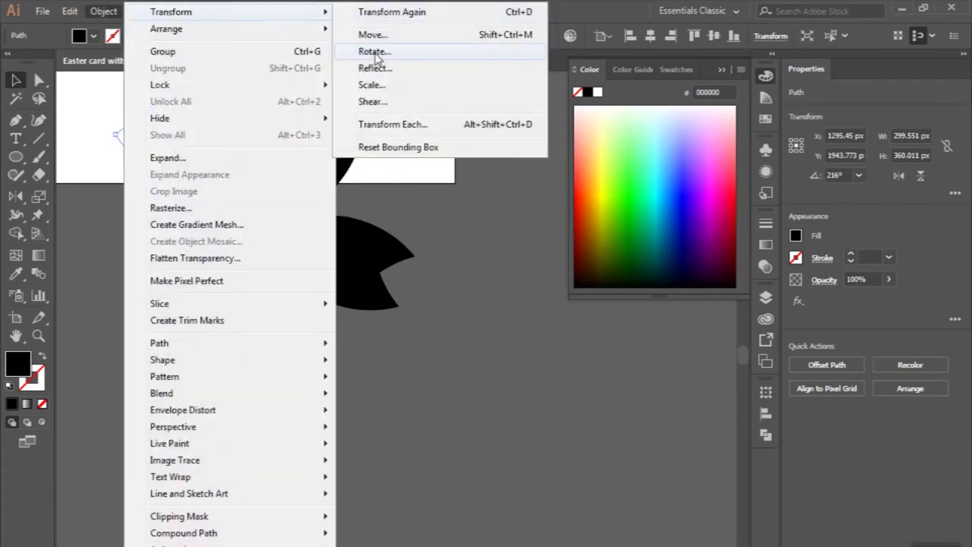
pyautogui.click(373, 63)
pyautogui.click(541, 484)
pyautogui.moveTo(200, 195); pyautogui.dragTo(162, 297)
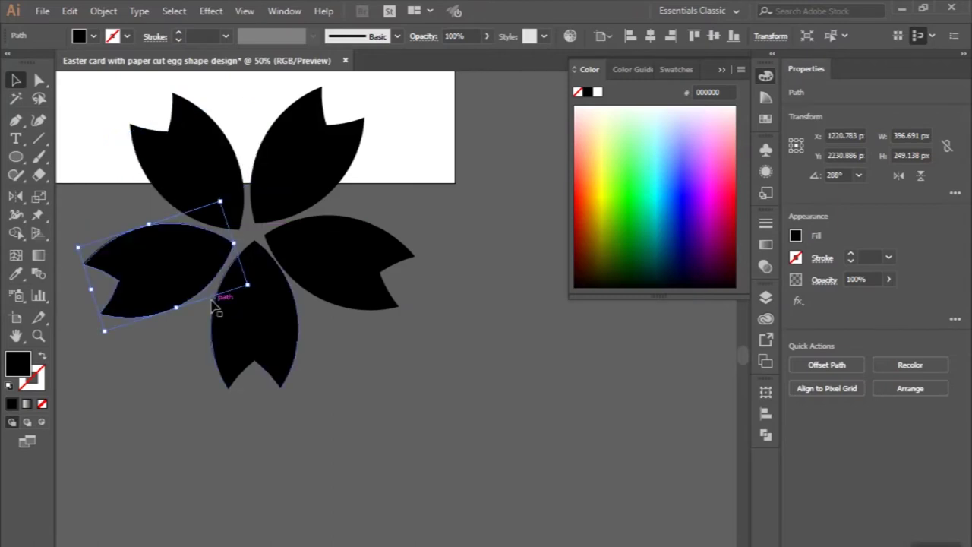
# Nudge the bottom, right, top-left and top-right petals snugly against the centre
pyautogui.moveTo(252, 316); pyautogui.dragTo(238, 329)
pyautogui.moveTo(243, 334); pyautogui.dragTo(245, 333)
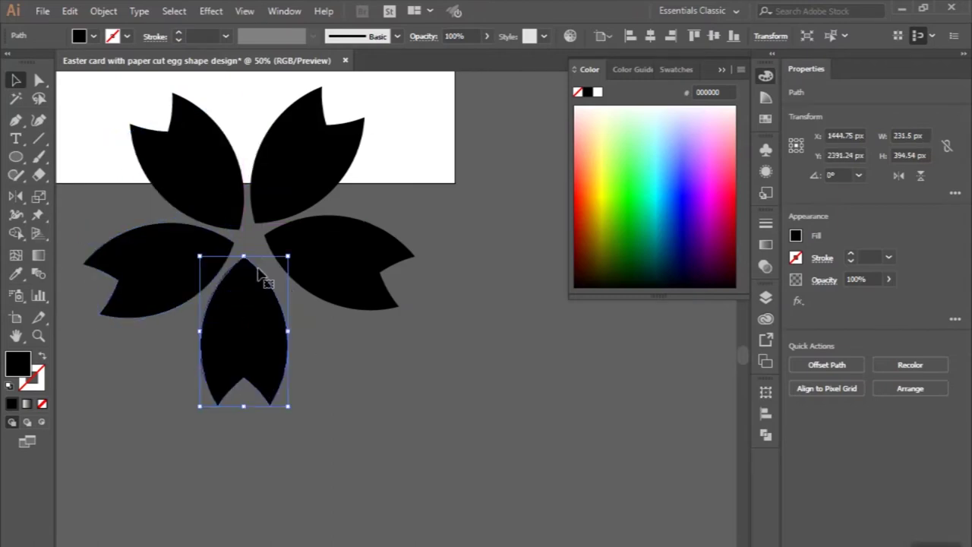
pyautogui.moveTo(318, 255); pyautogui.dragTo(297, 266)
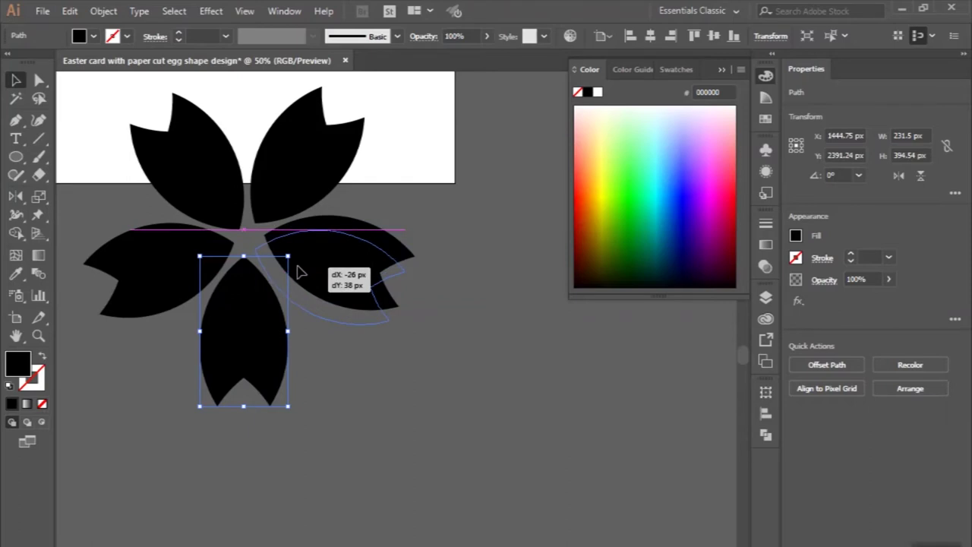
pyautogui.moveTo(298, 269); pyautogui.dragTo(297, 268)
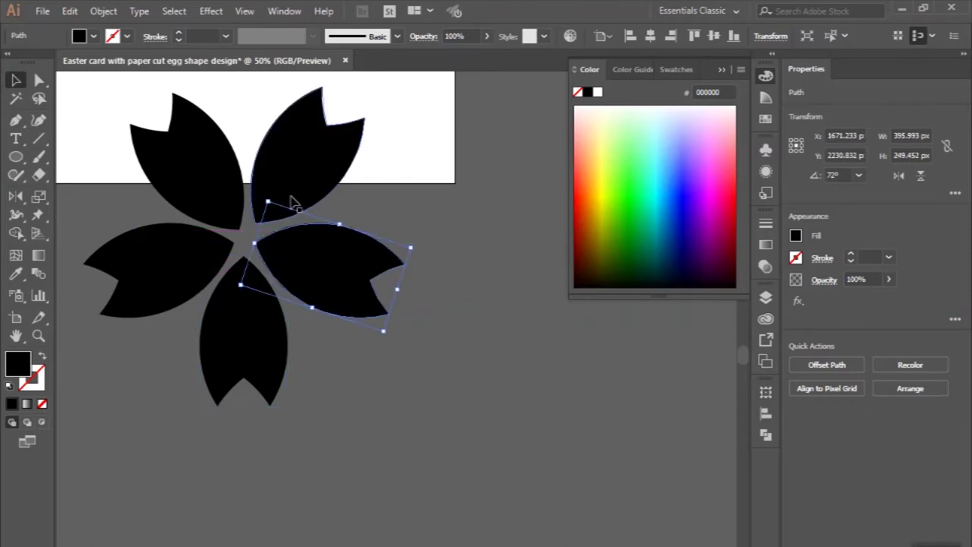
pyautogui.moveTo(230, 207); pyautogui.dragTo(222, 194)
pyautogui.moveTo(289, 191); pyautogui.dragTo(282, 196)
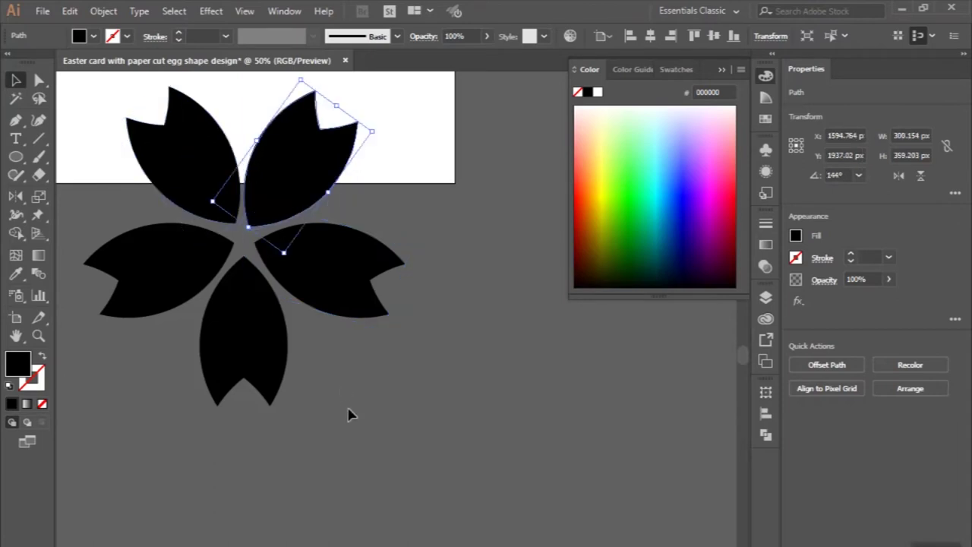
pyautogui.click(348, 414)
pyautogui.scroll(-2, 348, 414)
pyautogui.scroll(3, 297, 338)
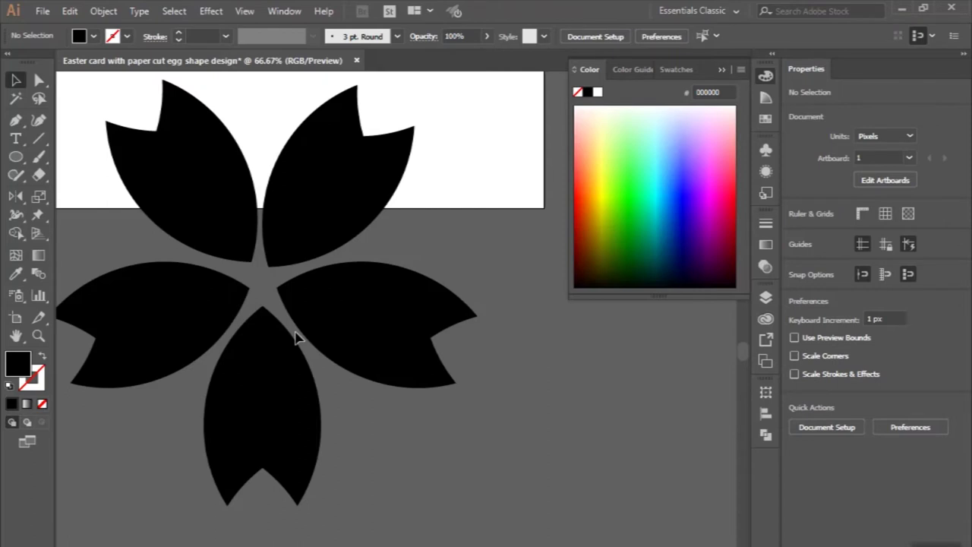
# Draw a circle over the flower's centre and give it a gradient with its dark stop set to white
pyautogui.click(16, 156)
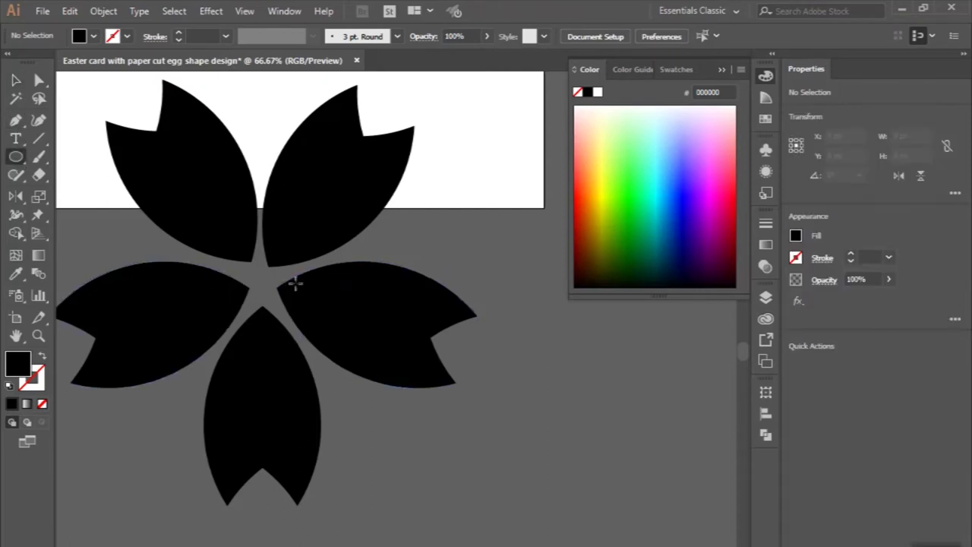
pyautogui.moveTo(263, 283); pyautogui.dragTo(312, 332)
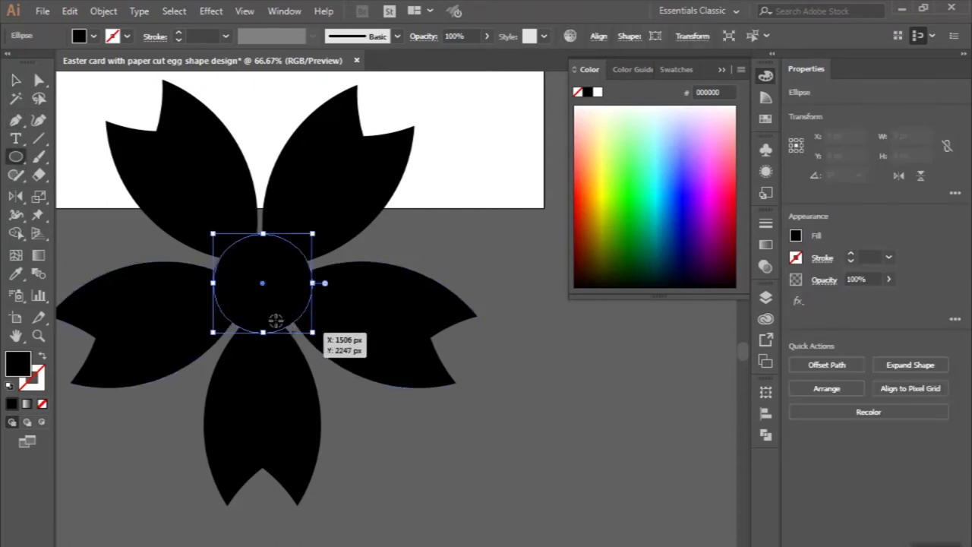
pyautogui.click(15, 80)
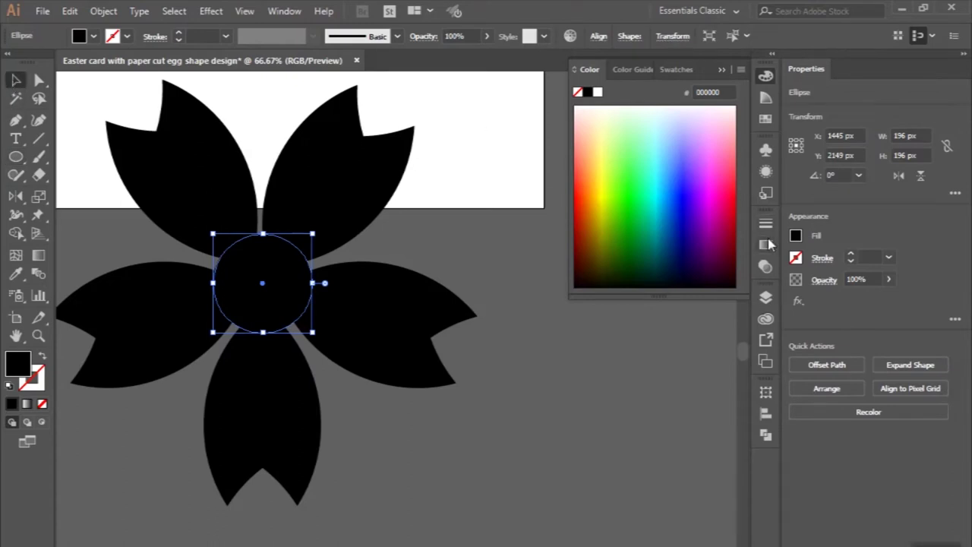
pyautogui.click(766, 243)
pyautogui.click(588, 243)
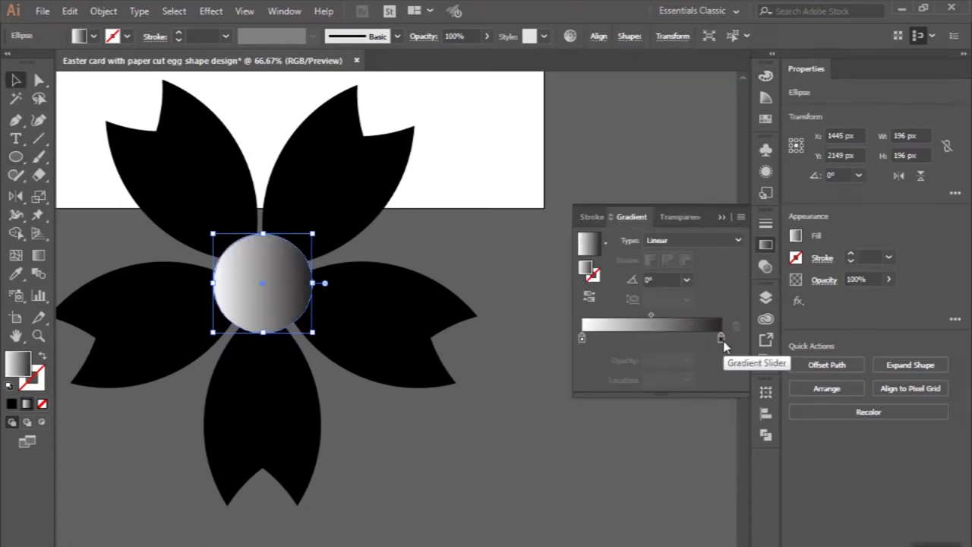
pyautogui.doubleClick(720, 337)
pyautogui.click(640, 420)
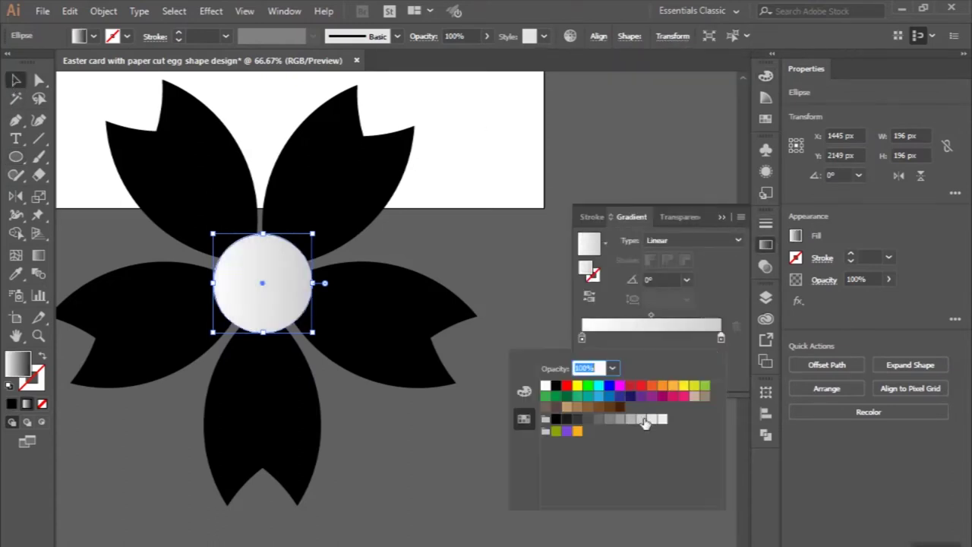
pyautogui.click(360, 341)
# Select all five petals of the flower
pyautogui.click(340, 355)
pyautogui.keyDown('shift'); pyautogui.click(275, 413); pyautogui.keyUp('shift')
pyautogui.keyDown('shift'); pyautogui.click(141, 326); pyautogui.keyUp('shift')
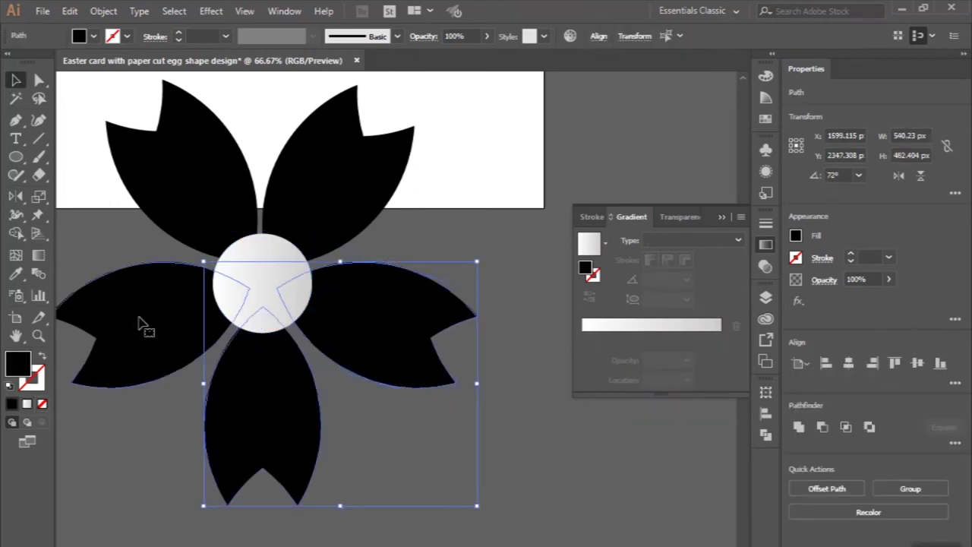
pyautogui.keyDown('shift'); pyautogui.click(174, 185); pyautogui.keyUp('shift')
pyautogui.keyDown('shift'); pyautogui.click(296, 189); pyautogui.keyUp('shift')
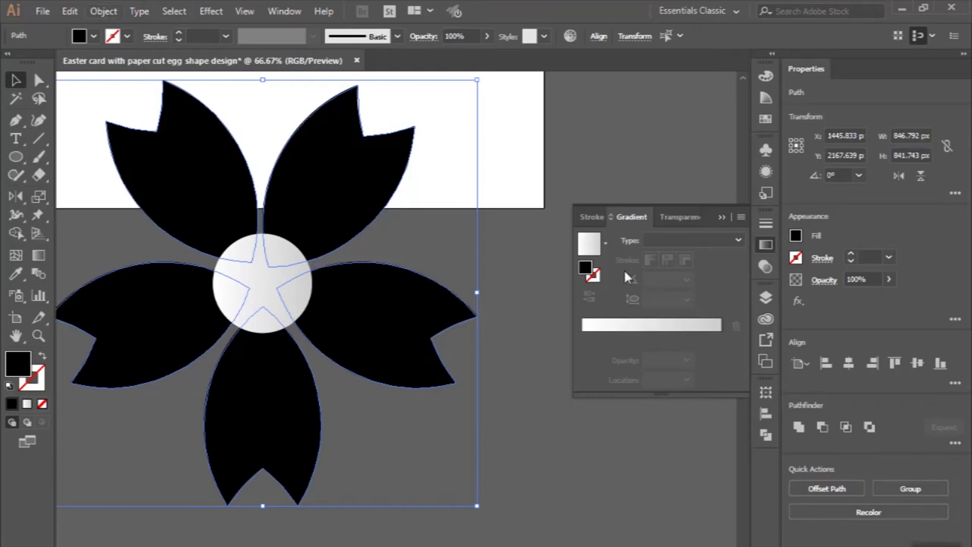
# Apply a gradient to the petals and set its left stop to cyan 00e9bf in RGB
pyautogui.click(590, 244)
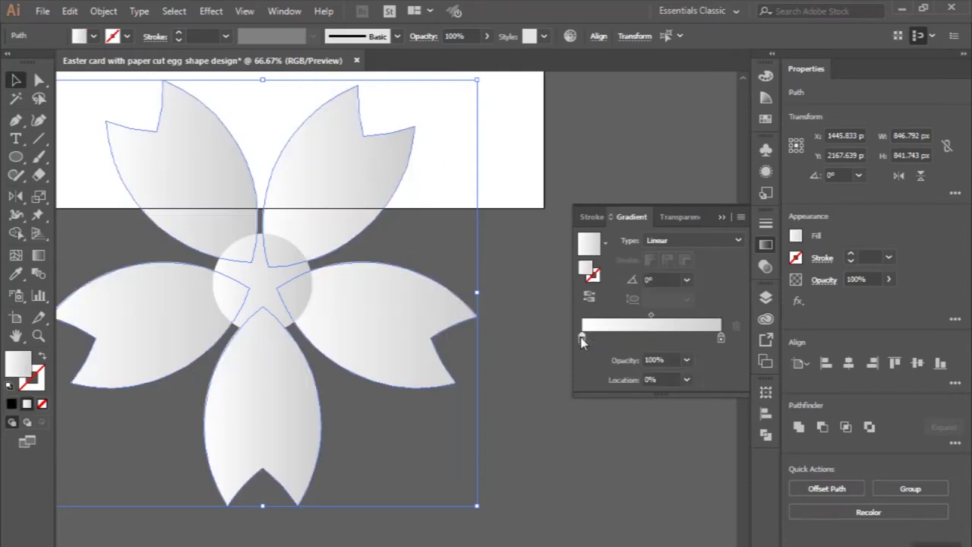
pyautogui.doubleClick(582, 337)
pyautogui.click(524, 391)
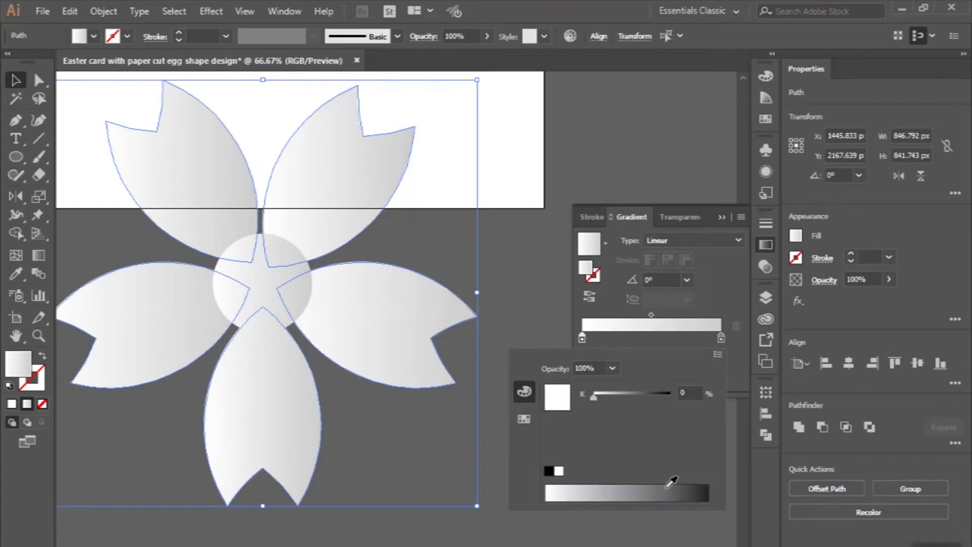
pyautogui.click(718, 354)
pyautogui.click(748, 373)
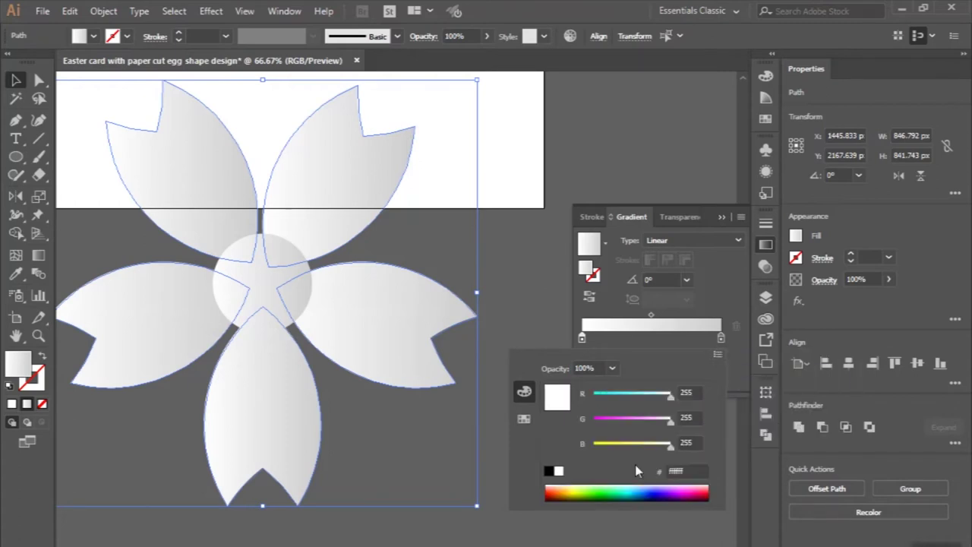
pyautogui.moveTo(619, 488); pyautogui.dragTo(627, 487)
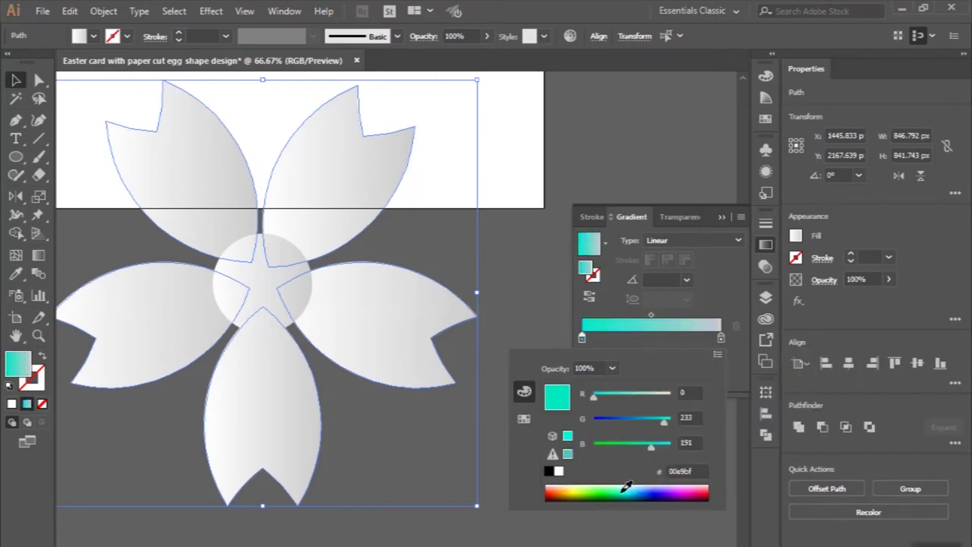
# Set the petals' right gradient stop to blue 0057bf, then deselect the flower
pyautogui.doubleClick(720, 340)
pyautogui.moveTo(631, 486); pyautogui.dragTo(643, 490)
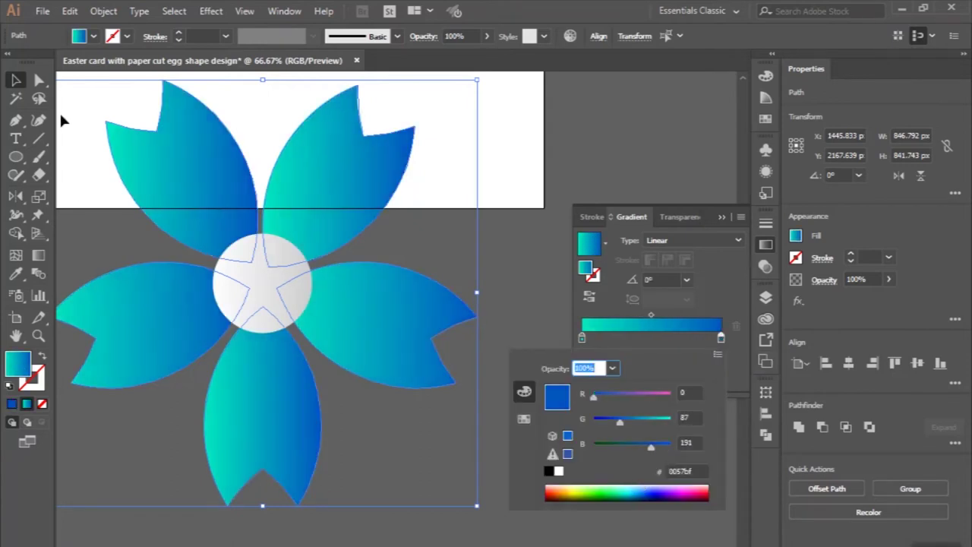
pyautogui.press('Escape')
pyautogui.click(402, 245)
pyautogui.keyDown('alt'); pyautogui.scroll(-3, 402, 245); pyautogui.keyUp('alt')
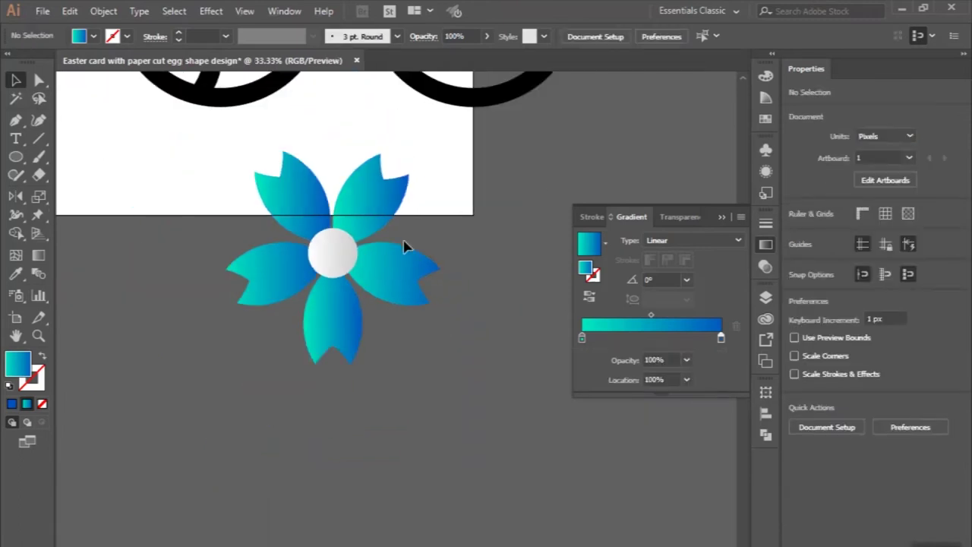
# Group the flower, shrink it to under half size, and move it onto the right egg outline
pyautogui.click(421, 288)
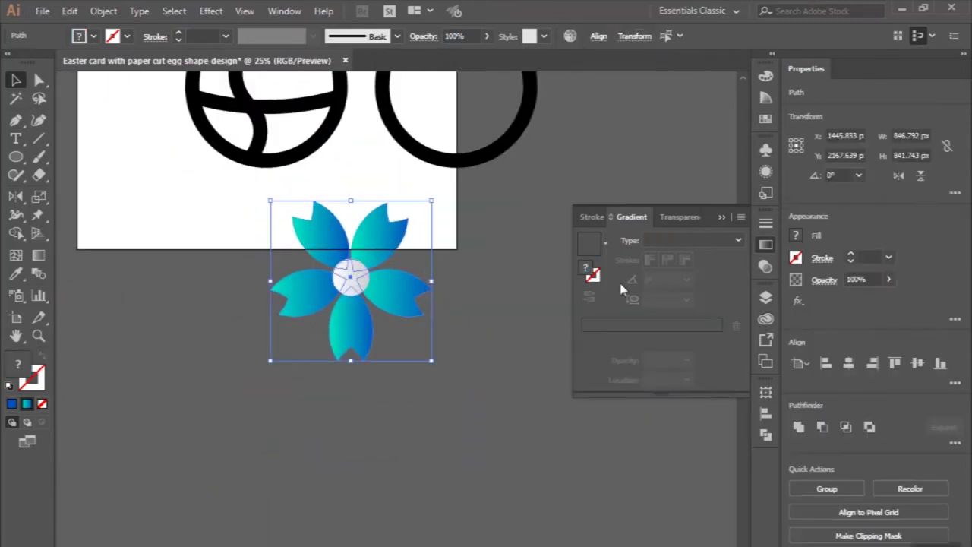
pyautogui.click(818, 487)
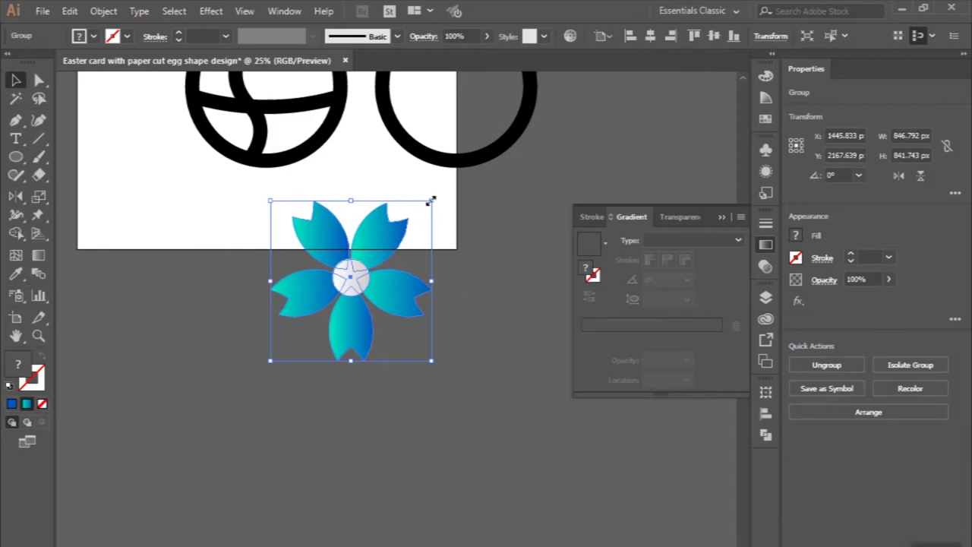
pyautogui.moveTo(433, 203); pyautogui.dragTo(389, 244)
pyautogui.scroll(3, 349, 308)
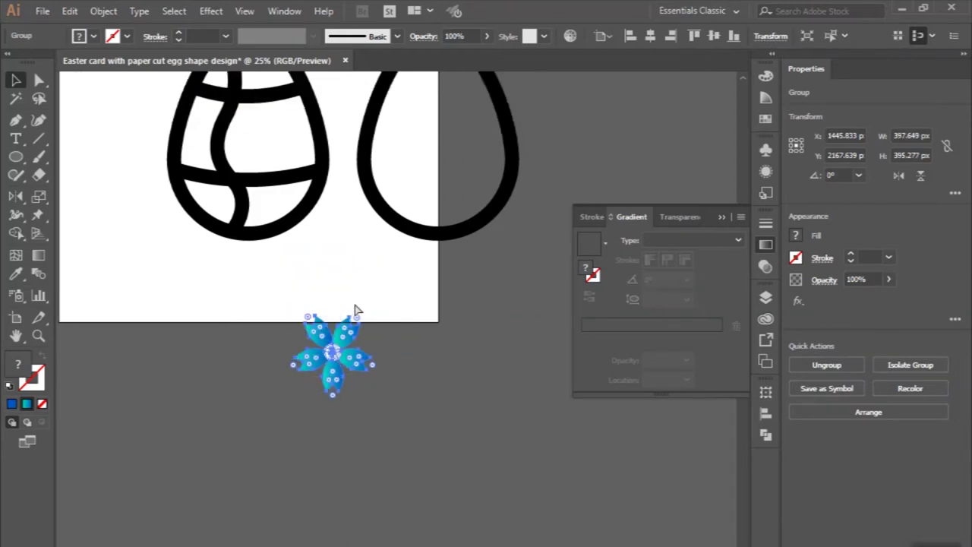
pyautogui.hscroll(3, 353, 310)
pyautogui.moveTo(254, 395)
pyautogui.mouseDown()
pyautogui.moveTo(411, 177)
pyautogui.moveTo(458, 214)
pyautogui.mouseUp()
# Add two smaller flower copies near the egg's bottom and upper left
pyautogui.scroll(1, 458, 215)
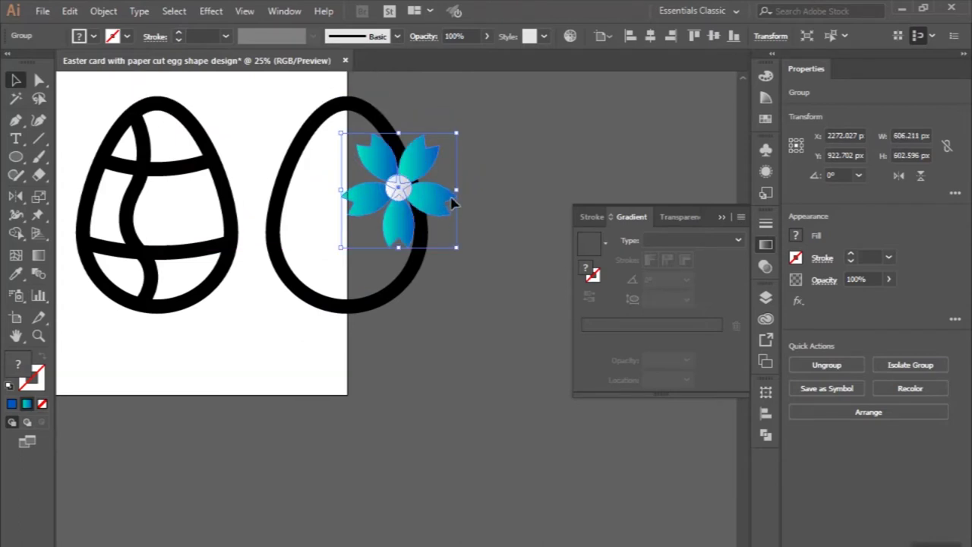
pyautogui.moveTo(452, 204); pyautogui.dragTo(386, 312)
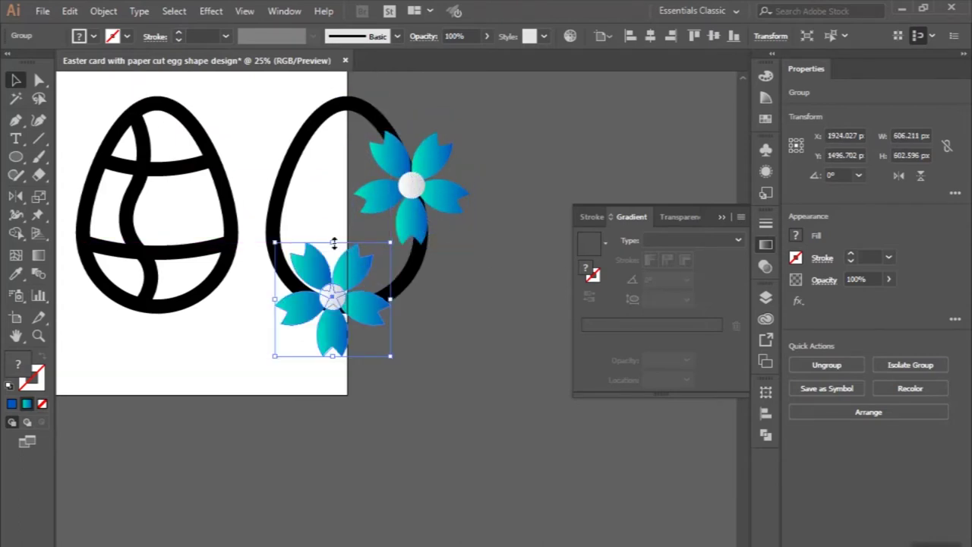
pyautogui.moveTo(334, 242); pyautogui.dragTo(363, 263)
pyautogui.click(372, 268)
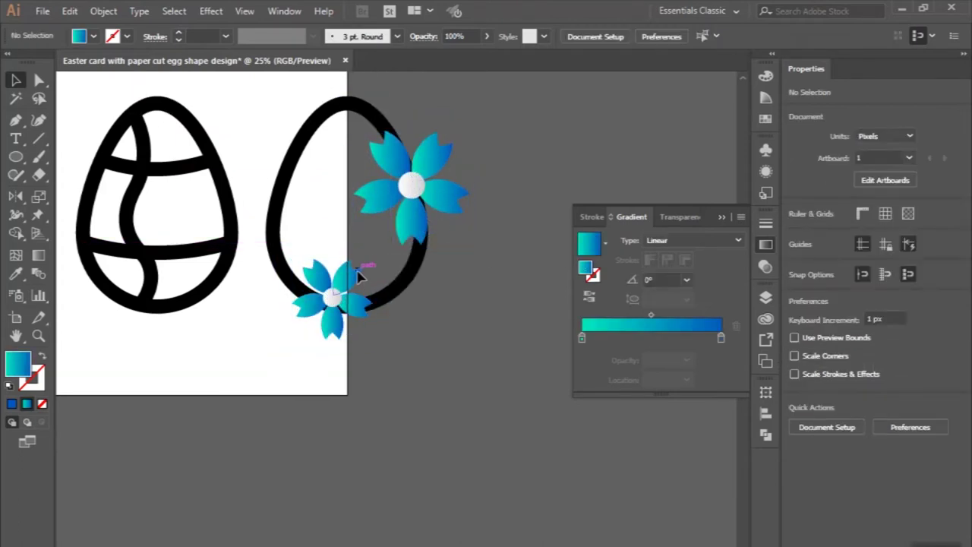
pyautogui.click(360, 277)
pyautogui.moveTo(341, 285); pyautogui.dragTo(284, 167)
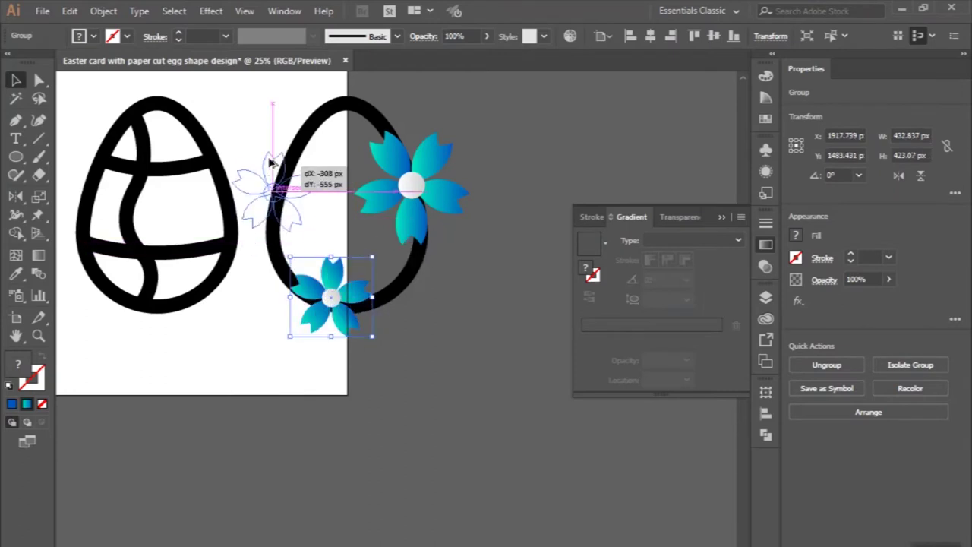
pyautogui.moveTo(279, 141); pyautogui.dragTo(279, 147)
pyautogui.moveTo(280, 164); pyautogui.dragTo(297, 142)
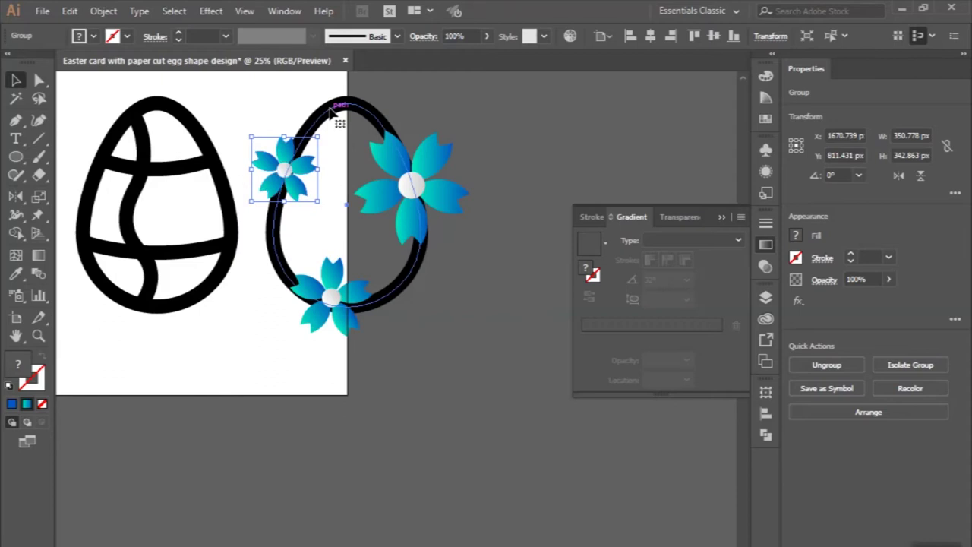
# Place a copy of the right egg outline further to the right
pyautogui.click(335, 115)
pyautogui.scroll(3, 329, 114)
pyautogui.hscroll(2, 330, 114)
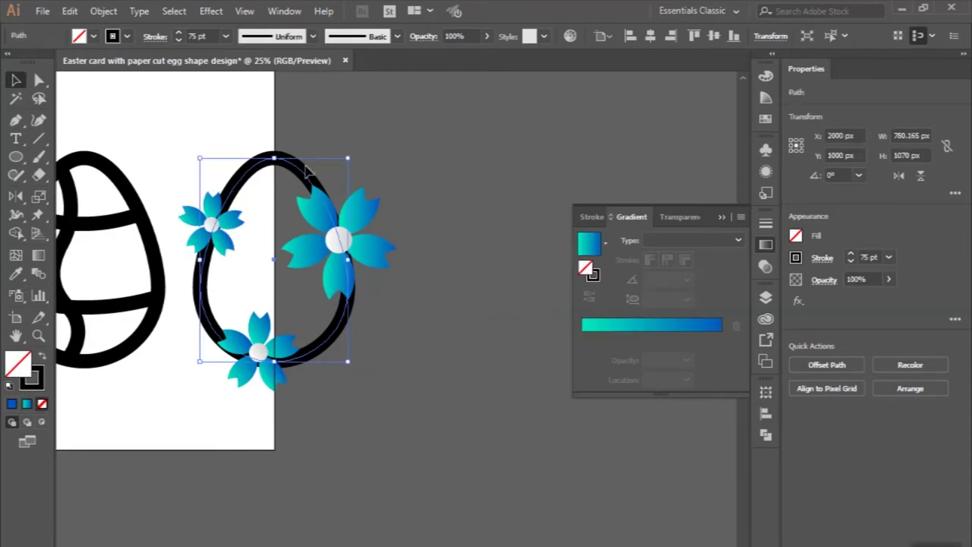
pyautogui.moveTo(304, 182); pyautogui.dragTo(491, 168)
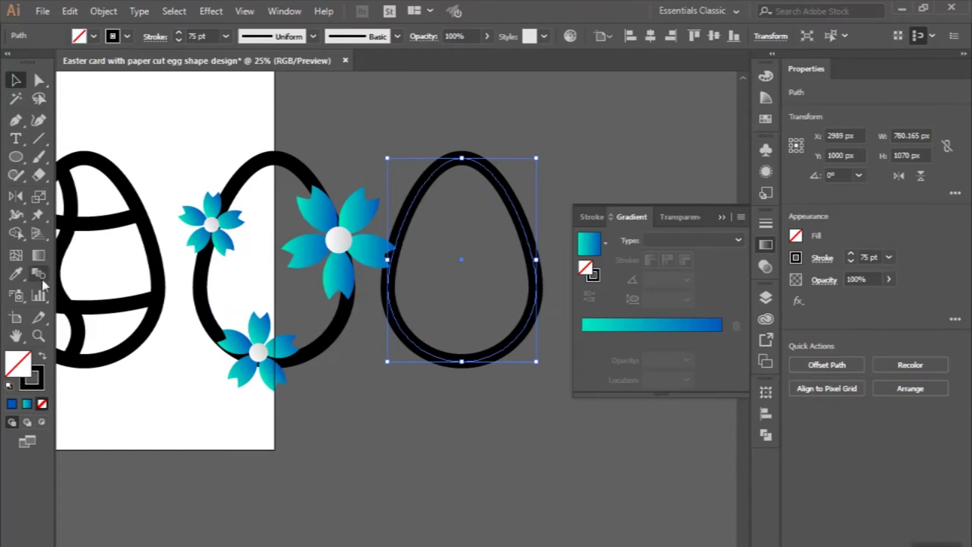
# Turn the egg outline copy into a solid shape filled with the cyan-blue gradient
pyautogui.click(43, 360)
pyautogui.click(594, 250)
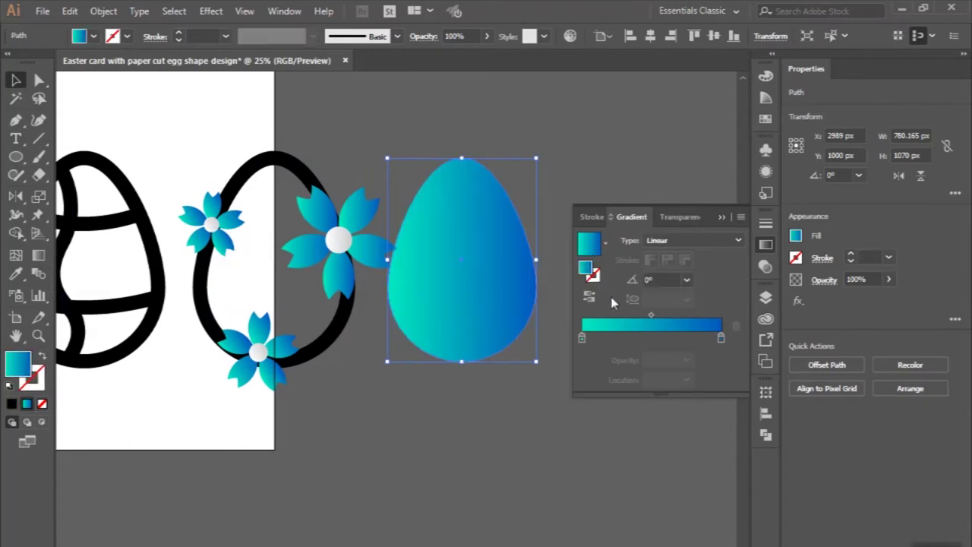
pyautogui.click(607, 243)
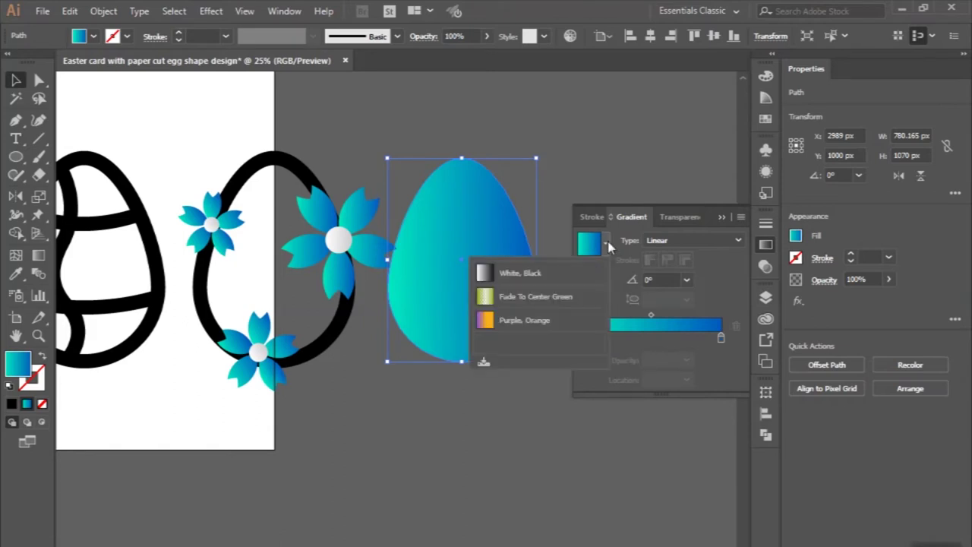
pyautogui.click(596, 326)
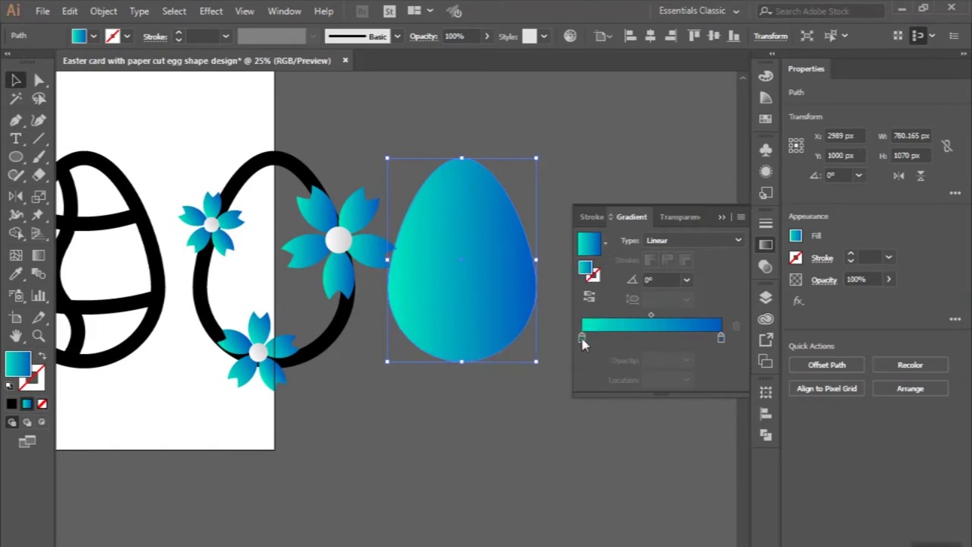
# Recolour the egg's gradient stops to bright green 4dff3f and dark green 007f12
pyautogui.doubleClick(583, 340)
pyautogui.moveTo(588, 486); pyautogui.dragTo(599, 486)
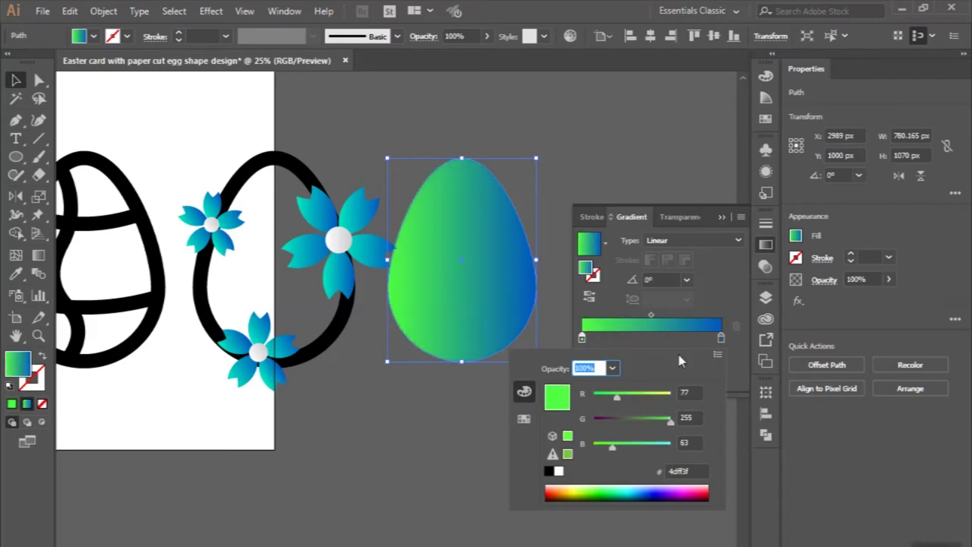
pyautogui.doubleClick(720, 338)
pyautogui.moveTo(597, 486); pyautogui.dragTo(608, 491)
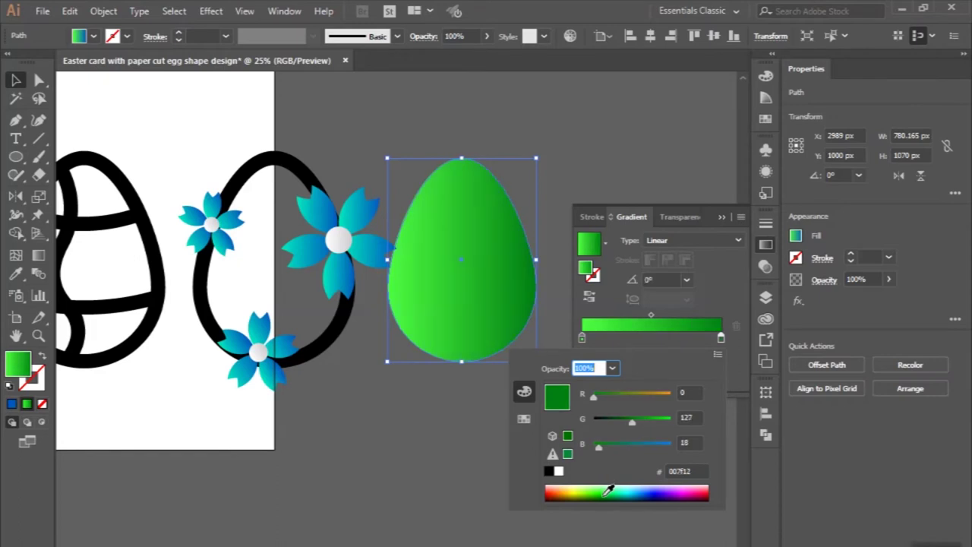
pyautogui.click(418, 401)
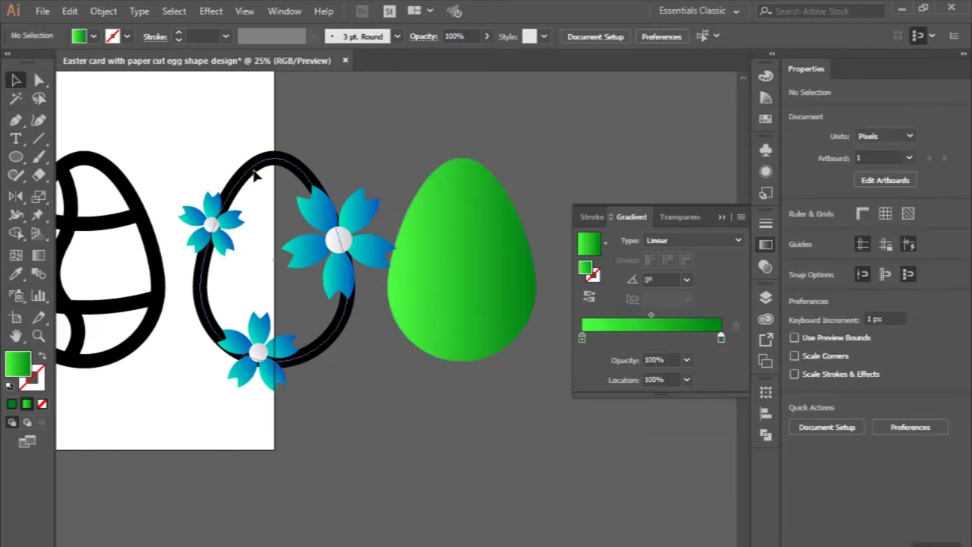
# Make the egg outline a solid black egg and bring it in front of the flowers
pyautogui.click(250, 173)
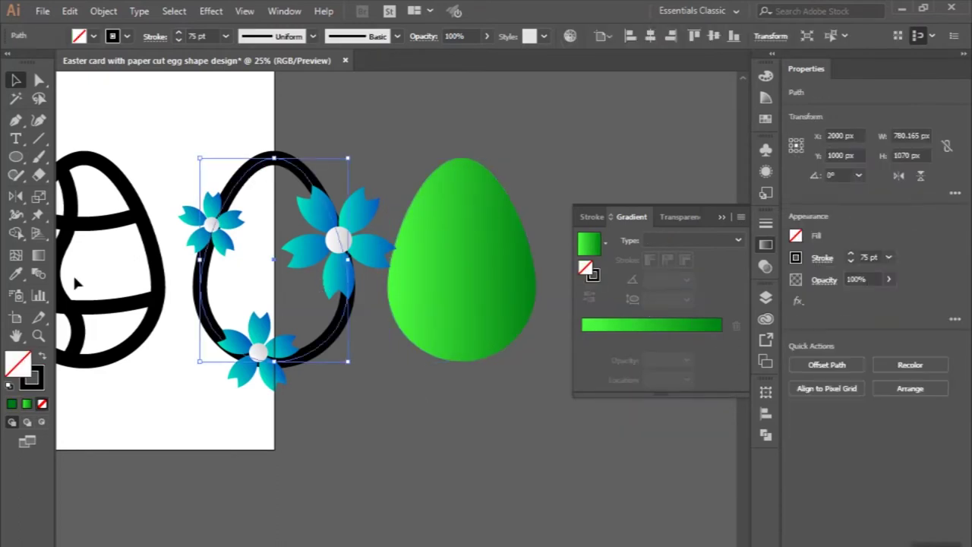
pyautogui.click(42, 358)
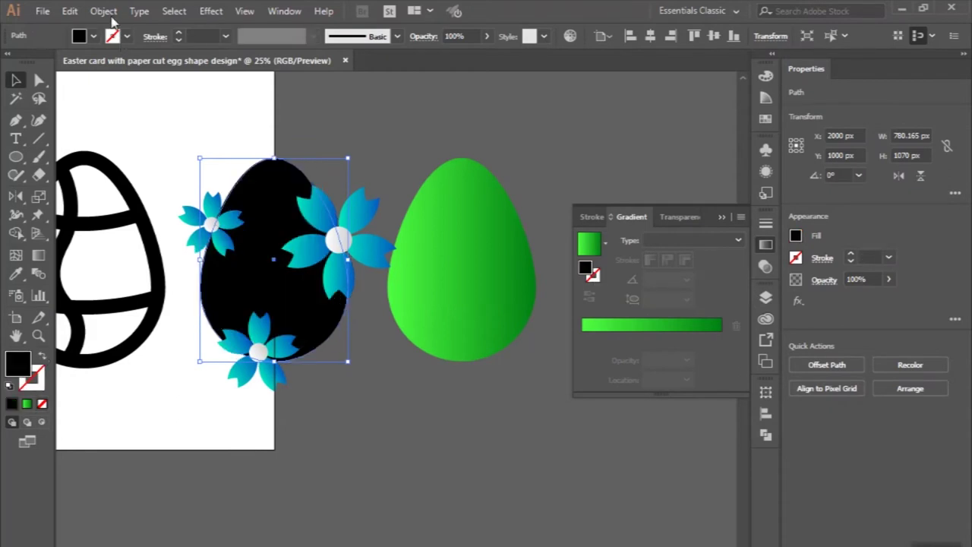
pyautogui.click(106, 11)
pyautogui.moveTo(166, 28)
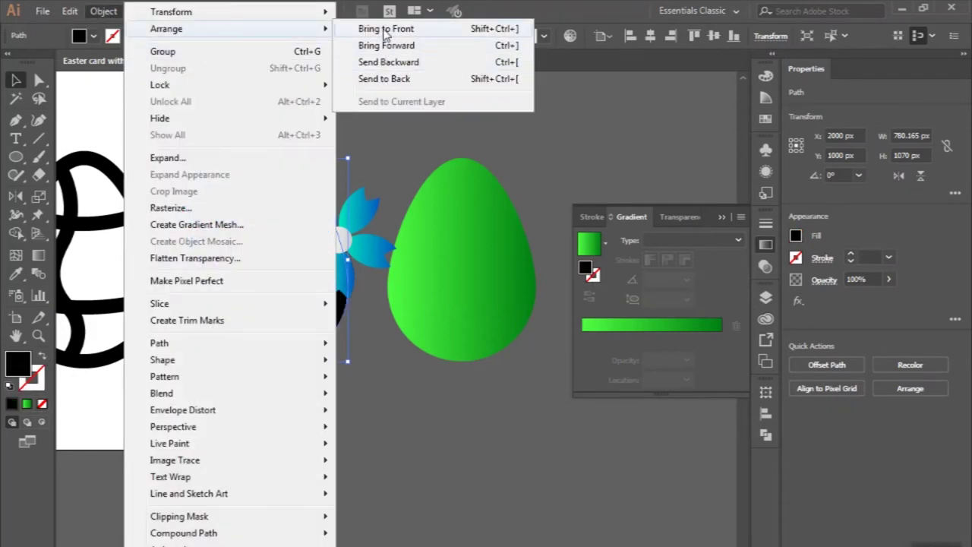
pyautogui.click(385, 29)
# Clip the flowers inside the black egg and move them onto the green egg
pyautogui.moveTo(205, 131); pyautogui.dragTo(351, 393)
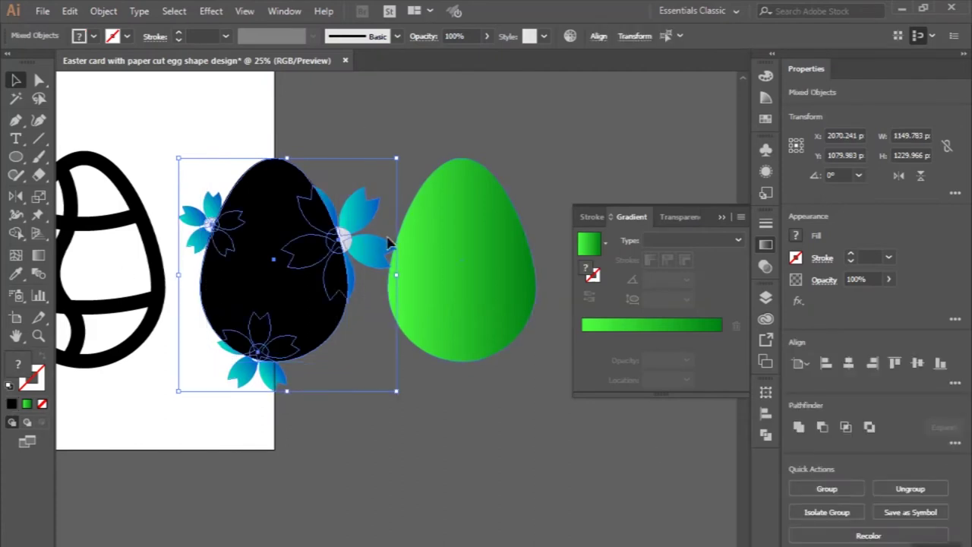
pyautogui.click(106, 13)
pyautogui.moveTo(179, 516)
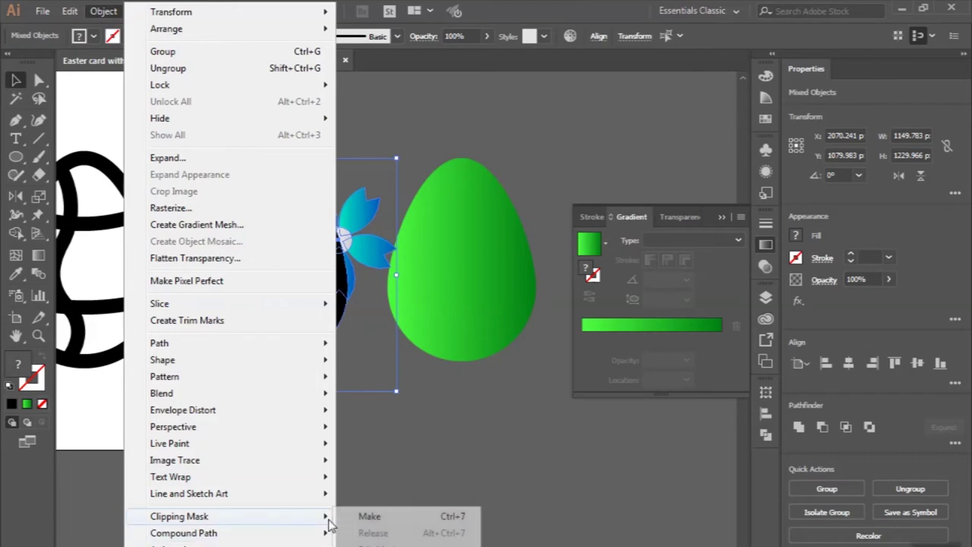
pyautogui.click(372, 518)
pyautogui.moveTo(307, 238); pyautogui.dragTo(496, 238)
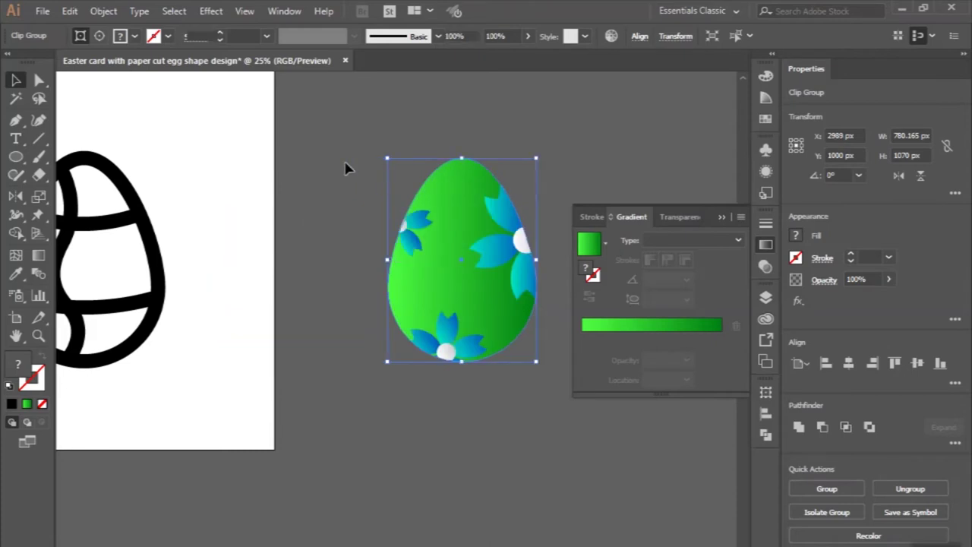
pyautogui.click(346, 168)
pyautogui.scroll(-2, 345, 167)
pyautogui.keyDown('alt'); pyautogui.scroll(-1, 346, 167); pyautogui.keyUp('alt')
# Inside the clip group, move a flower's white centre circle onto the egg at about 70 px
pyautogui.keyDown('alt'); pyautogui.scroll(1, 478, 187); pyautogui.keyUp('alt')
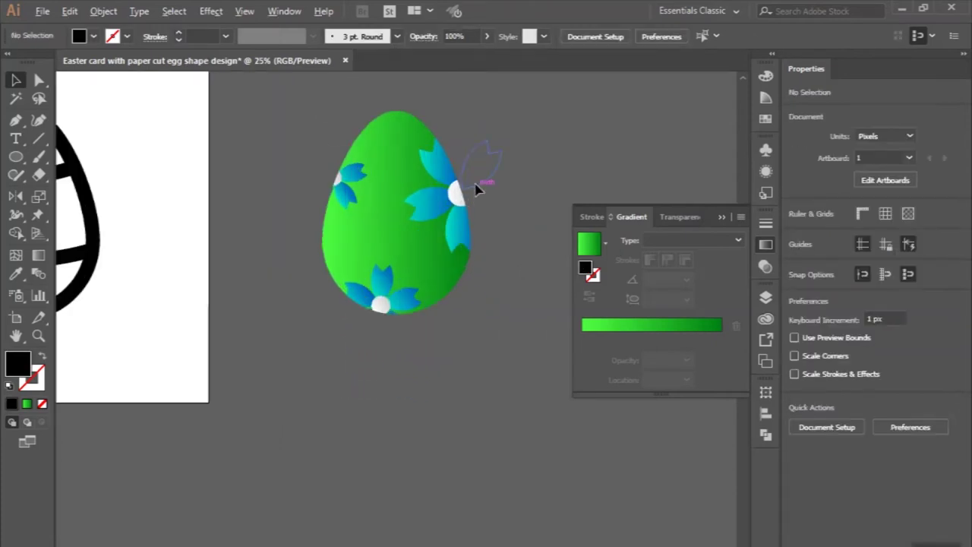
pyautogui.keyDown('alt'); pyautogui.scroll(1, 449, 211); pyautogui.keyUp('alt')
pyautogui.doubleClick(448, 212)
pyautogui.keyDown('alt'); pyautogui.scroll(1, 446, 210); pyautogui.keyUp('alt')
pyautogui.scroll(1, 448, 213)
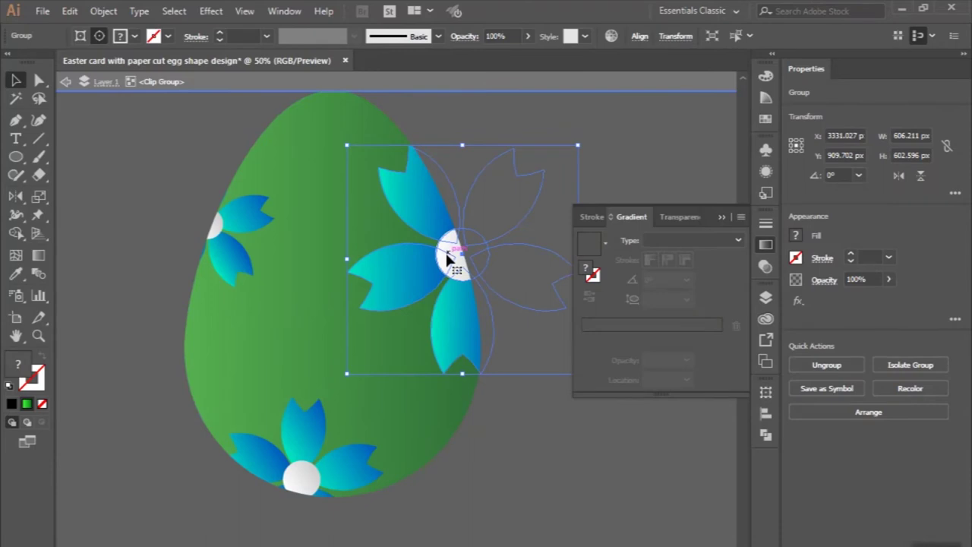
pyautogui.doubleClick(449, 259)
pyautogui.click(449, 259)
pyautogui.moveTo(448, 259); pyautogui.dragTo(308, 214)
pyautogui.moveTo(320, 183); pyautogui.dragTo(321, 196)
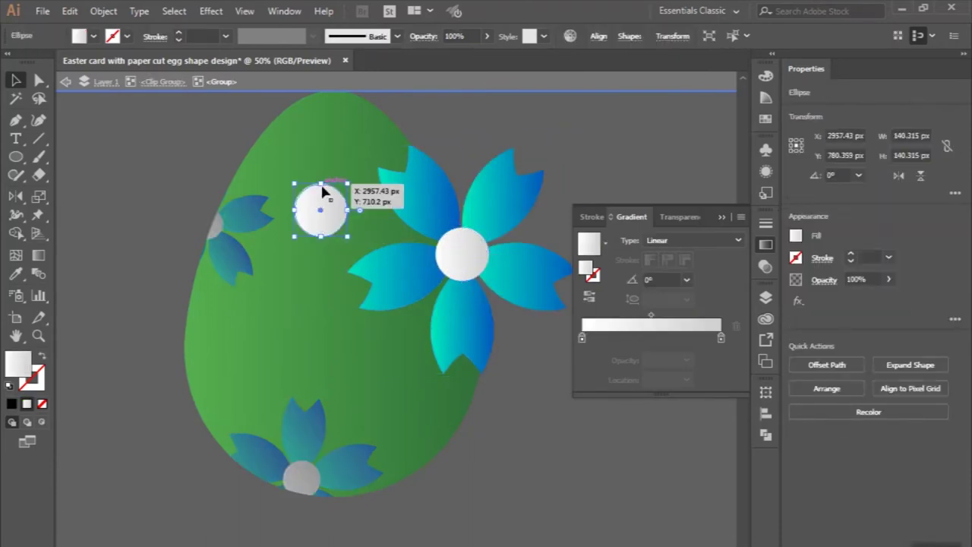
# Add a larger white circle copy and resize it to about 235 px
pyautogui.moveTo(323, 215)
pyautogui.keyDown('alt'); pyautogui.mouseDown()
pyautogui.moveTo(285, 147)
pyautogui.moveTo(325, 147)
pyautogui.moveTo(301, 114)
pyautogui.moveTo(212, 377)
pyautogui.moveTo(237, 372)
pyautogui.mouseUp(); pyautogui.keyUp('alt')
pyautogui.keyDown('shift'); pyautogui.moveTo(260, 318); pyautogui.dragTo(233, 341); pyautogui.keyUp('shift')
pyautogui.moveTo(216, 376)
pyautogui.mouseDown()
pyautogui.moveTo(203, 372)
pyautogui.moveTo(316, 366)
pyautogui.moveTo(346, 392)
pyautogui.mouseUp()
pyautogui.moveTo(315, 354)
pyautogui.mouseDown()
pyautogui.moveTo(311, 335)
pyautogui.moveTo(461, 481)
pyautogui.mouseUp()
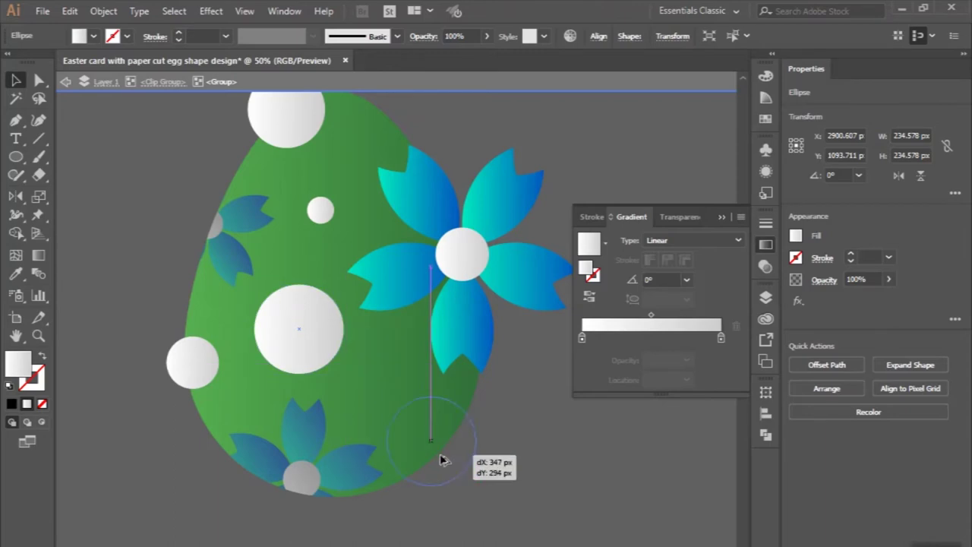
# Add a 79 px white circle copy, nudge the circles into place, and exit the group
pyautogui.keyDown('alt'); pyautogui.moveTo(191, 368); pyautogui.dragTo(380, 390); pyautogui.keyUp('alt')
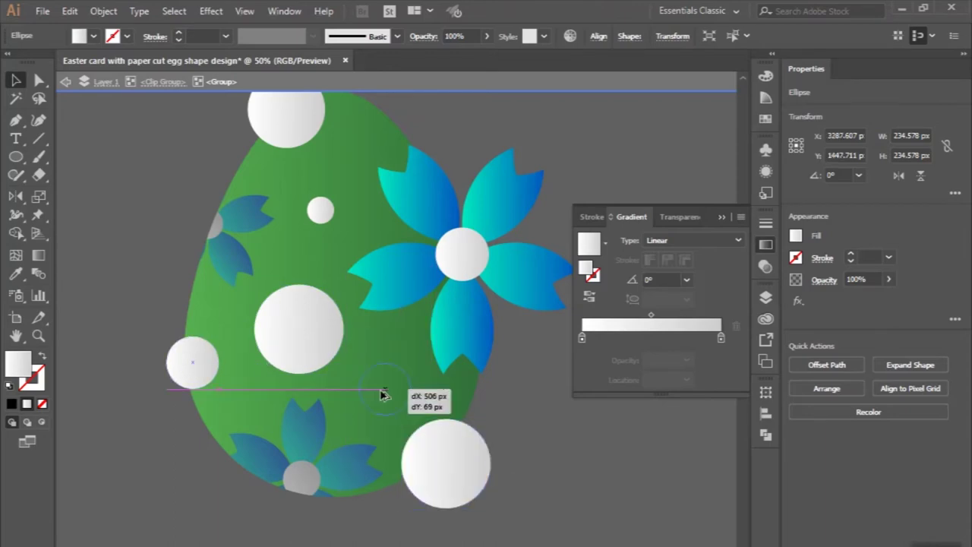
pyautogui.keyDown('alt'); pyautogui.scroll(-1, 378, 392); pyautogui.keyUp('alt')
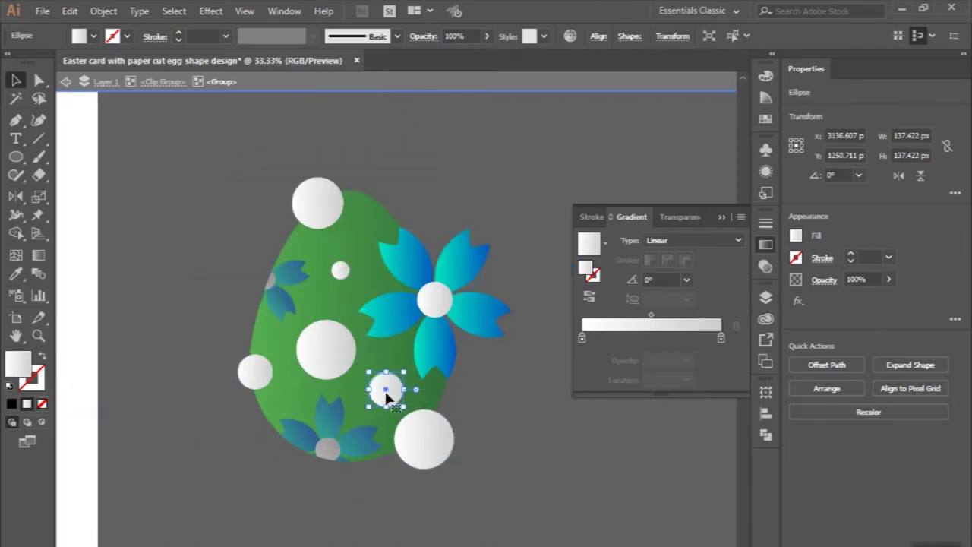
pyautogui.keyDown('alt'); pyautogui.keyDown('shift'); pyautogui.moveTo(387, 371); pyautogui.dragTo(388, 380); pyautogui.keyUp('shift'); pyautogui.keyUp('alt')
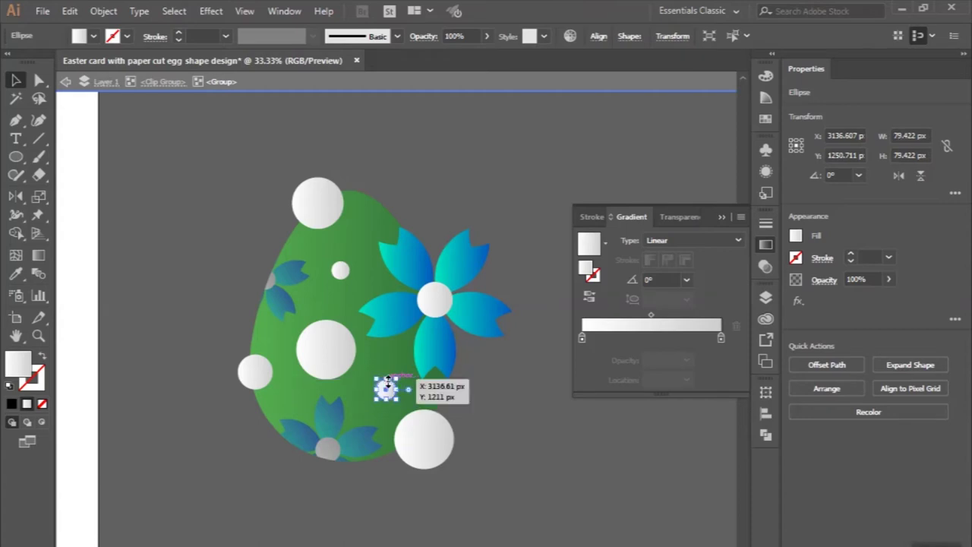
pyautogui.moveTo(332, 346); pyautogui.dragTo(331, 340)
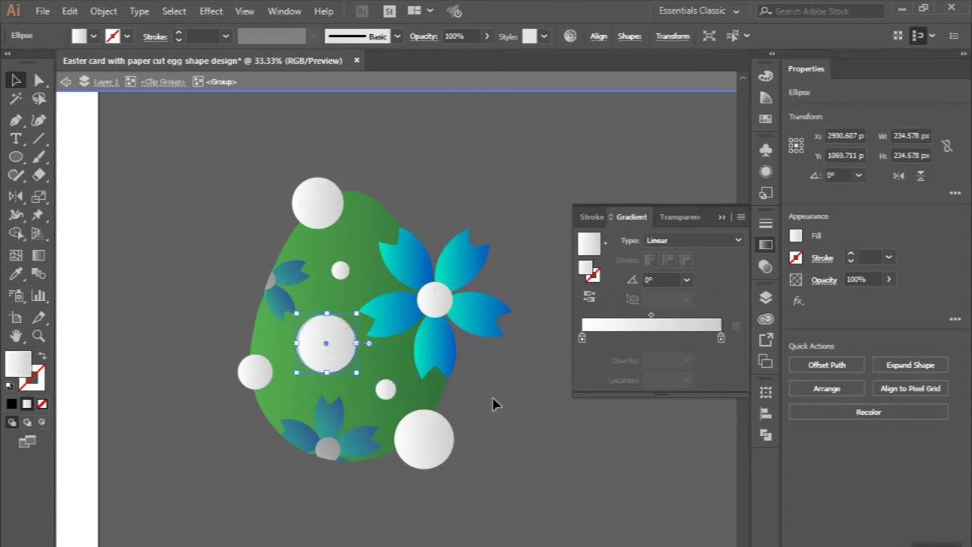
pyautogui.moveTo(341, 270); pyautogui.dragTo(356, 250)
pyautogui.press('Escape')
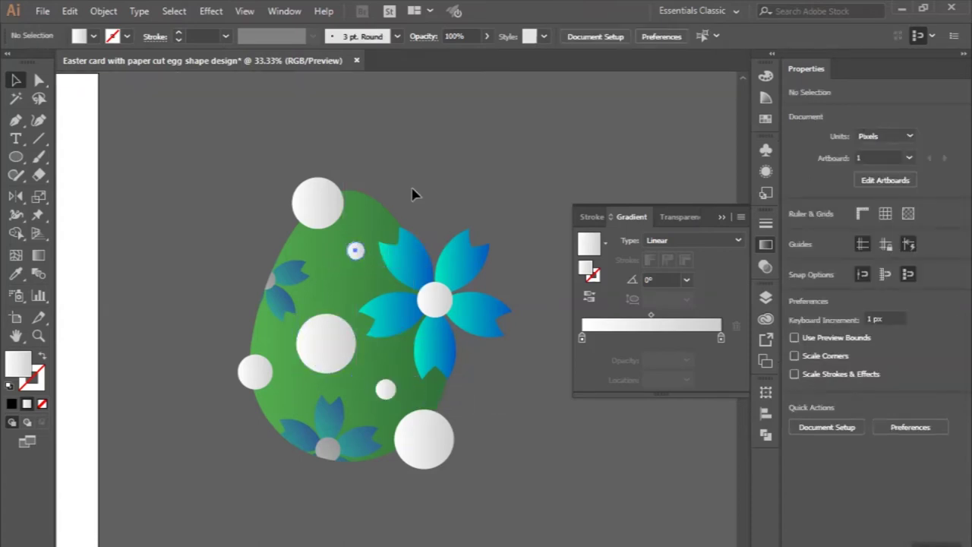
pyautogui.hotkey('ctrl', '-')
pyautogui.hotkey('ctrl', '-')
pyautogui.click(469, 240)
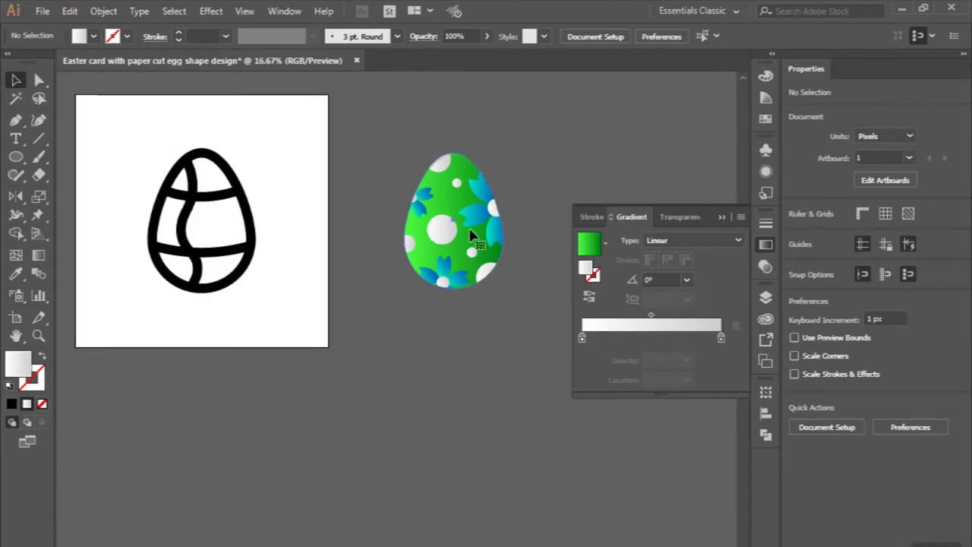
# Group the patterned egg, move it onto the outline egg, and send it to the back
pyautogui.moveTo(372, 129); pyautogui.dragTo(547, 382)
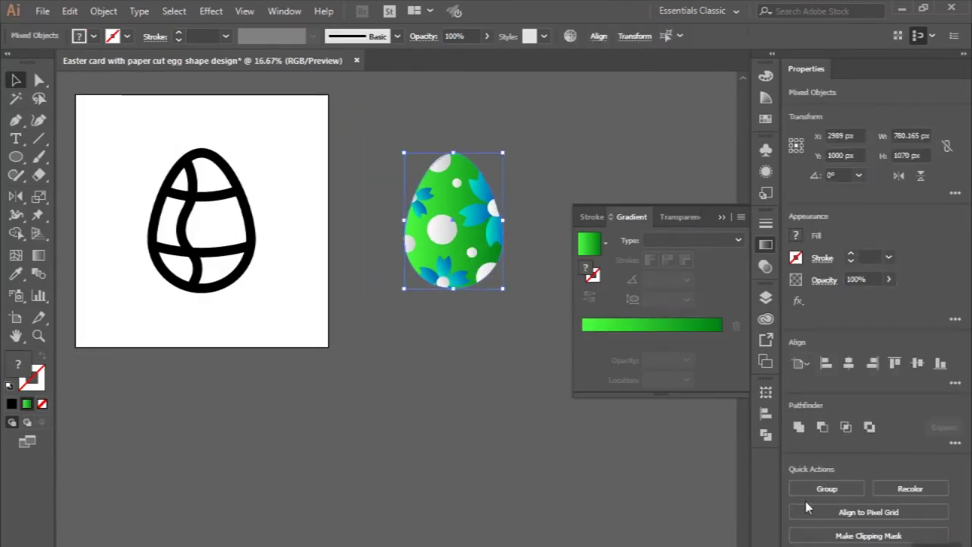
pyautogui.click(827, 428)
pyautogui.moveTo(463, 237); pyautogui.dragTo(210, 237)
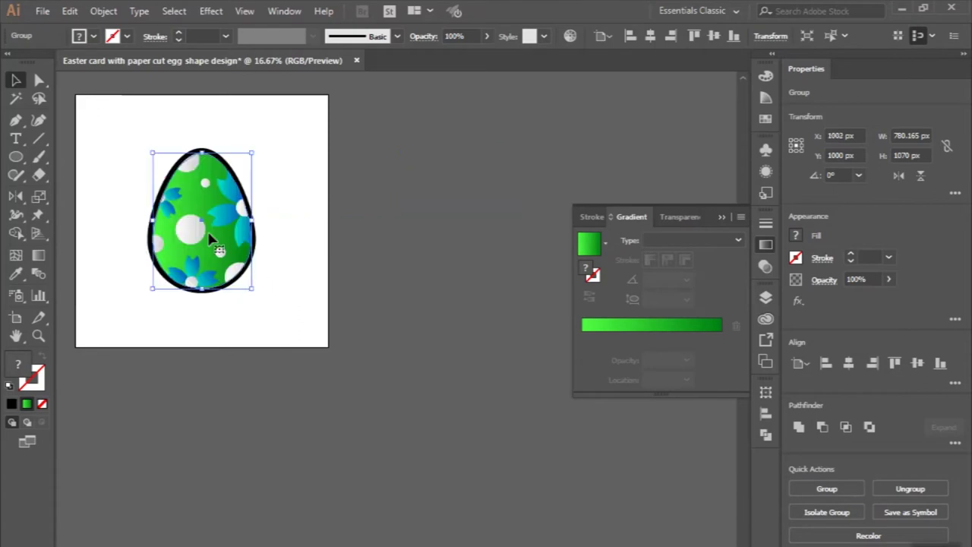
pyautogui.click(103, 11)
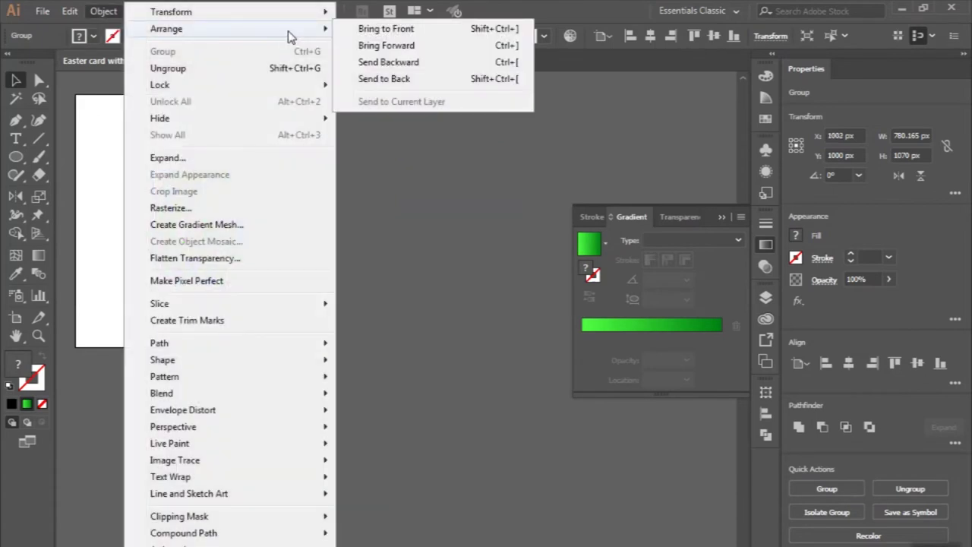
pyautogui.click(345, 76)
pyautogui.click(339, 195)
# Expand the egg outline into a compound path filled with the green gradient
pyautogui.hotkey('ctrl', '+')
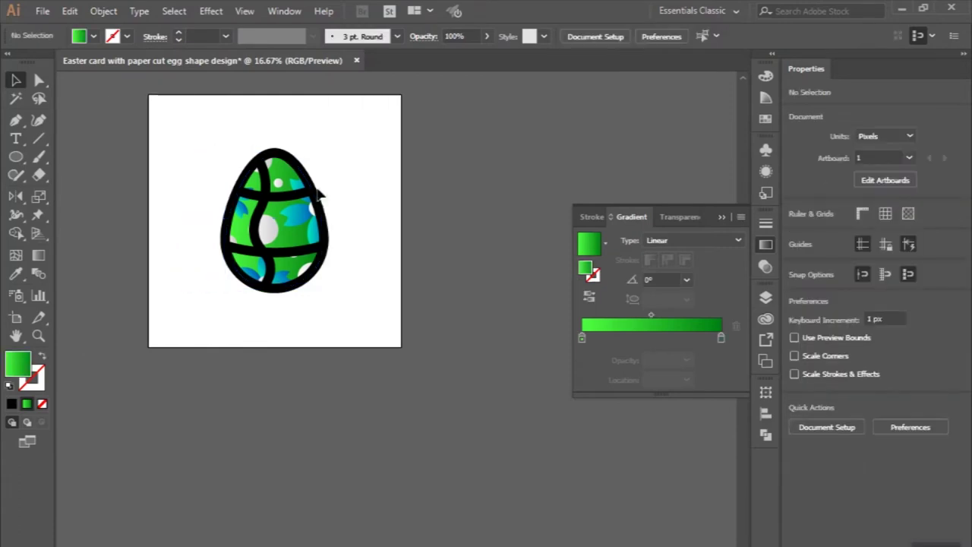
pyautogui.hotkey('ctrl', '+')
pyautogui.click(250, 223)
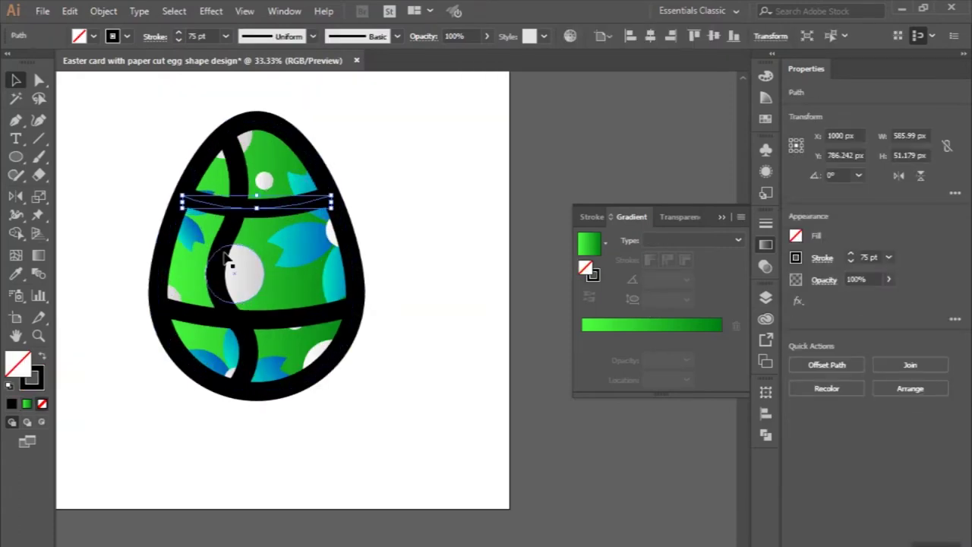
pyautogui.click(167, 248)
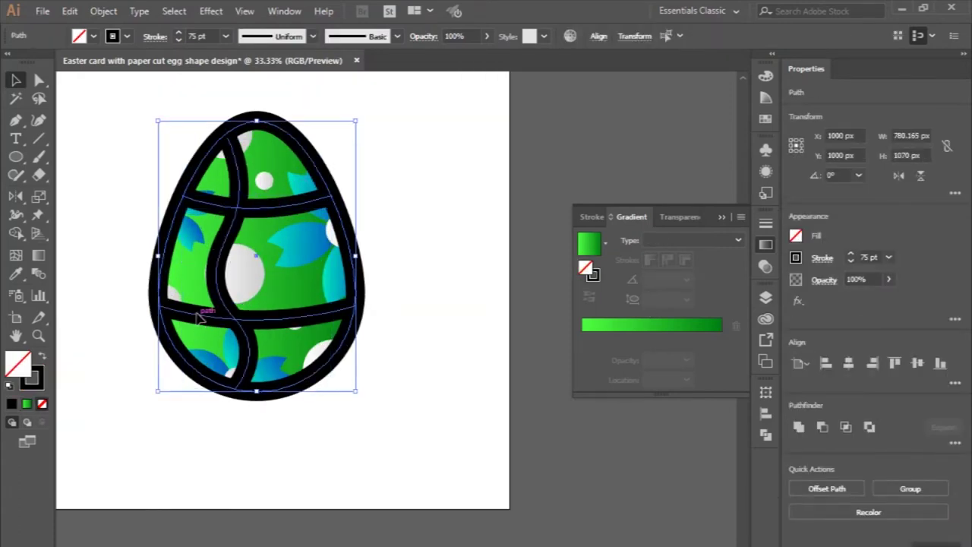
pyautogui.click(101, 12)
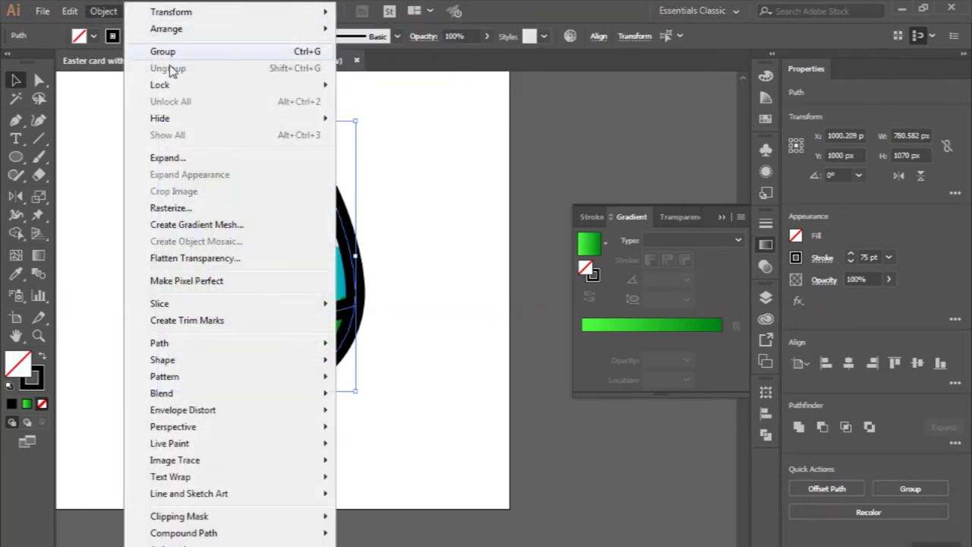
pyautogui.click(162, 157)
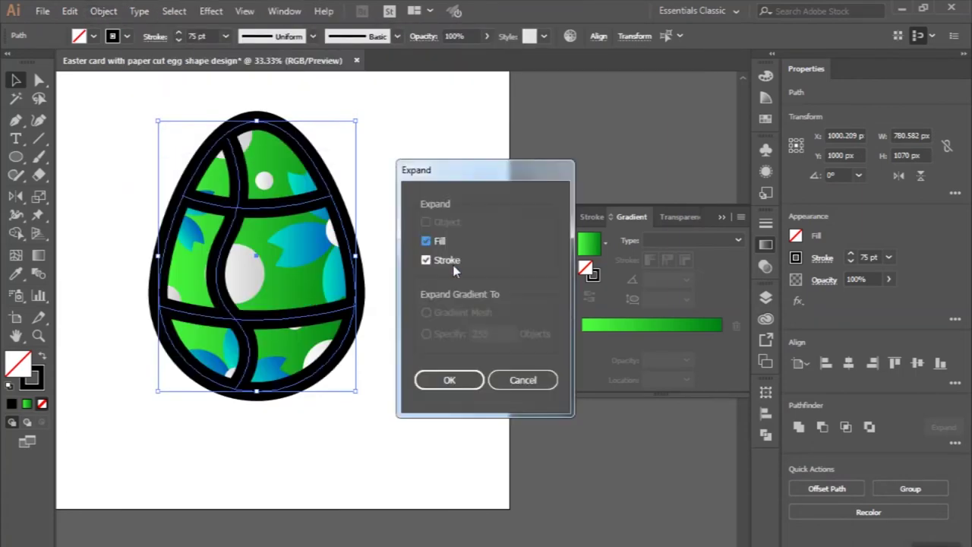
pyautogui.click(451, 380)
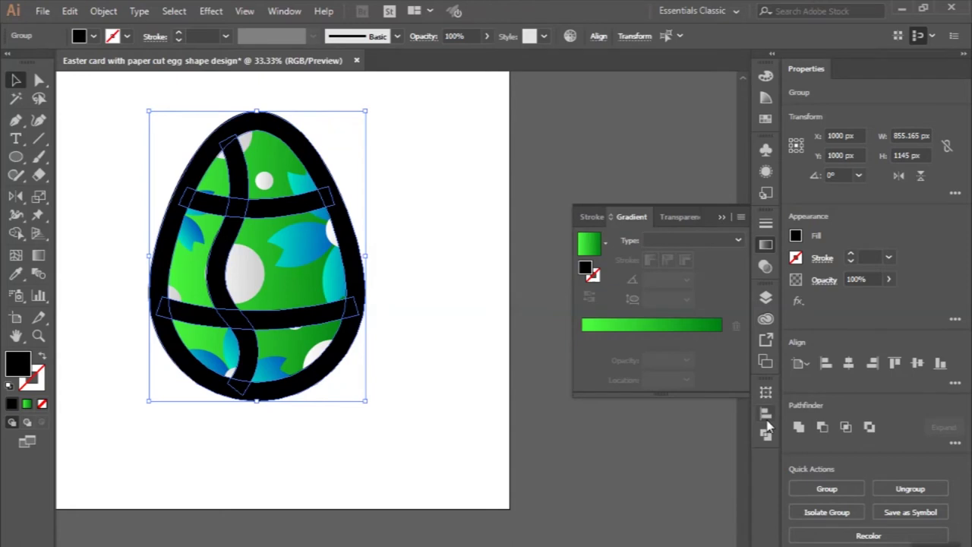
pyautogui.click(798, 427)
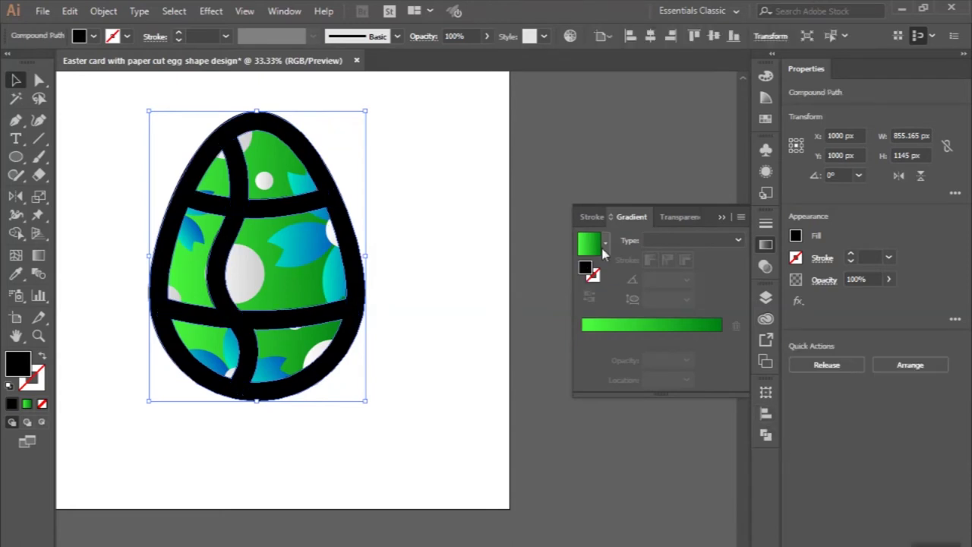
pyautogui.click(588, 245)
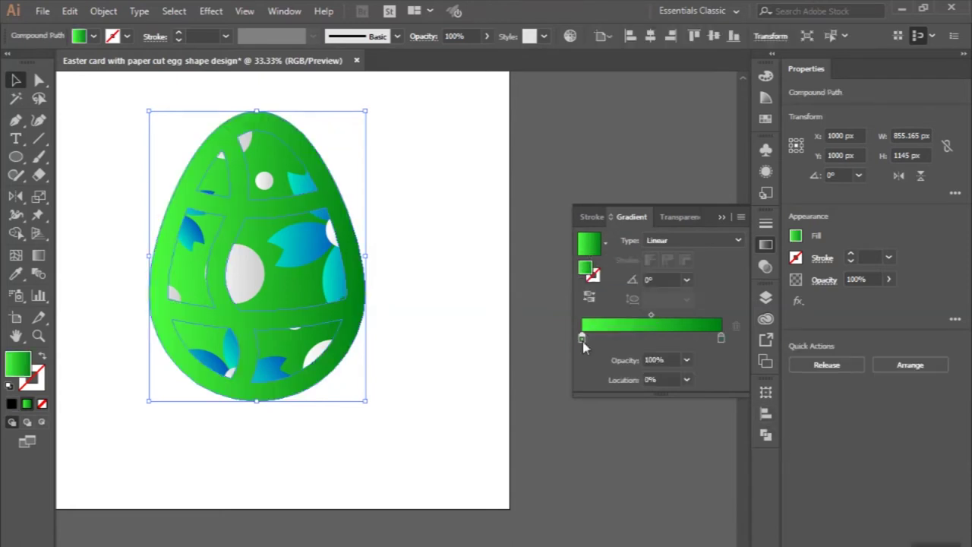
# Try purple and reddish colours on the frame gradient's stops
pyautogui.doubleClick(582, 337)
pyautogui.click(644, 492)
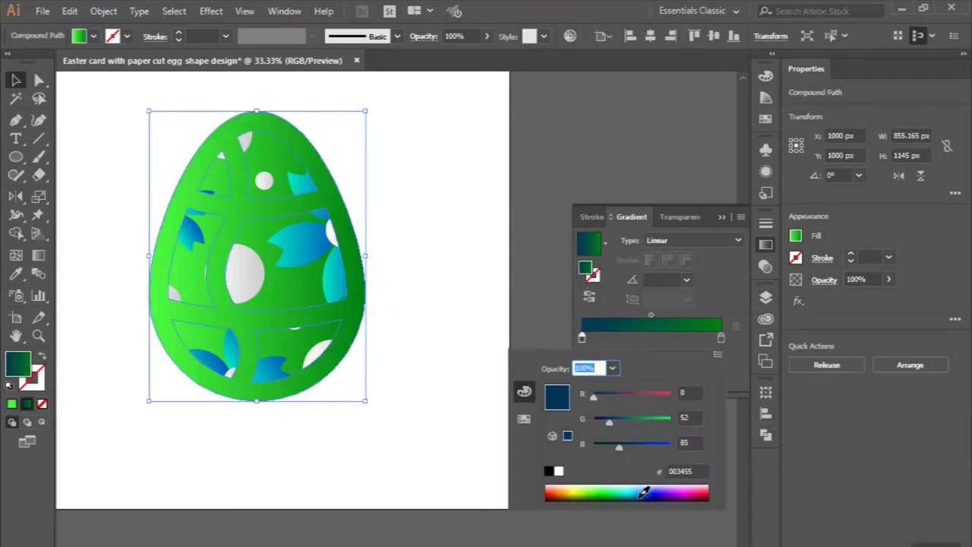
pyautogui.doubleClick(721, 337)
pyautogui.click(676, 490)
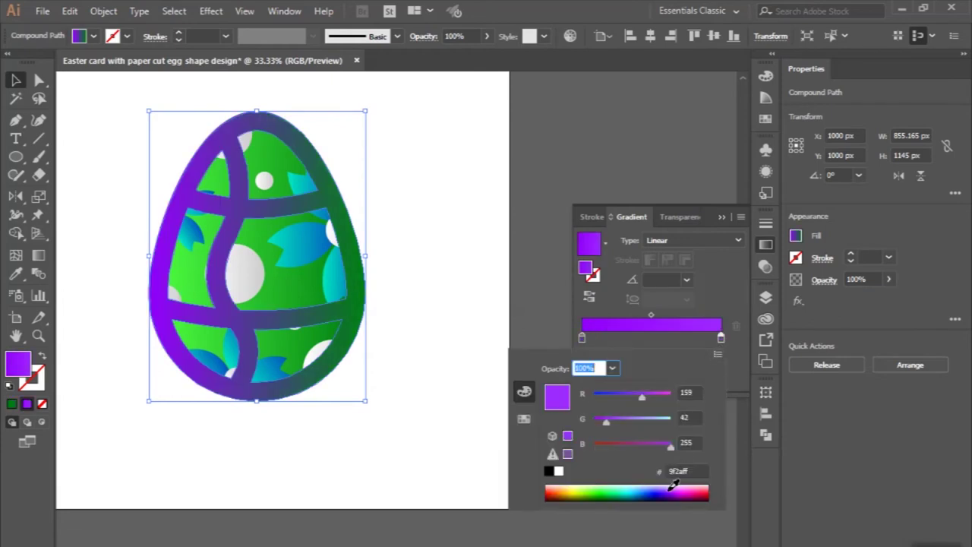
pyautogui.moveTo(687, 490); pyautogui.dragTo(691, 492)
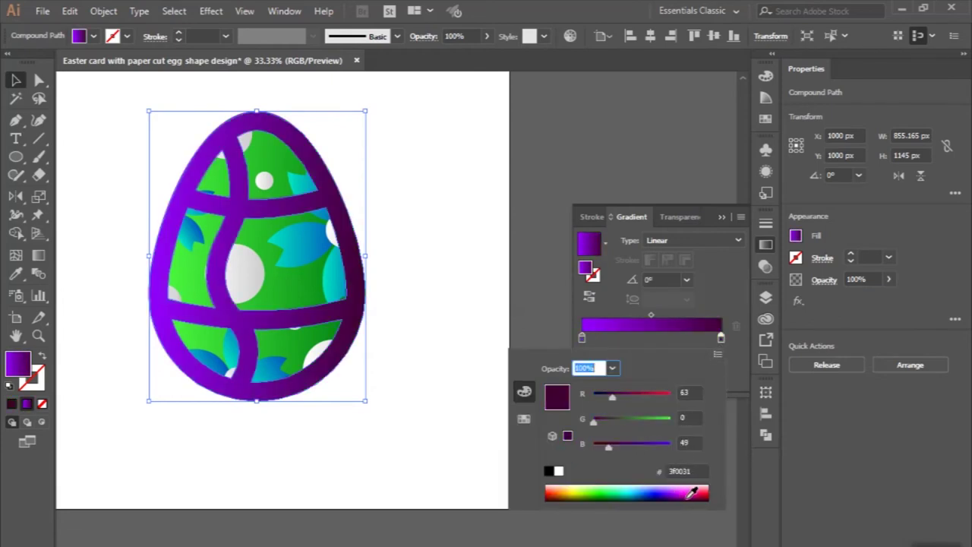
pyautogui.moveTo(689, 492)
pyautogui.mouseDown()
pyautogui.moveTo(718, 491)
pyautogui.moveTo(694, 490)
pyautogui.moveTo(705, 483)
pyautogui.mouseUp()
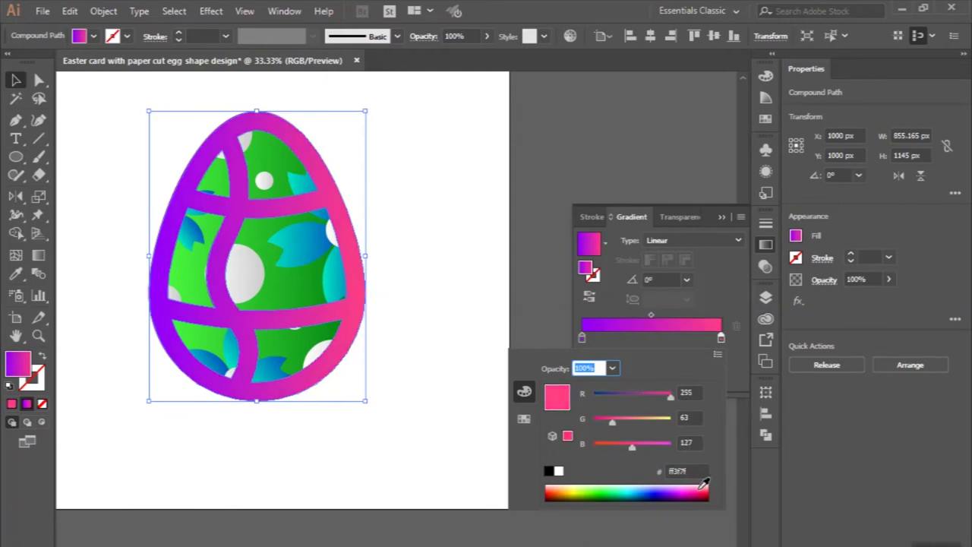
# Make the frame gradient radial and reversed, experimenting with the left stop's colour
pyautogui.click(695, 240)
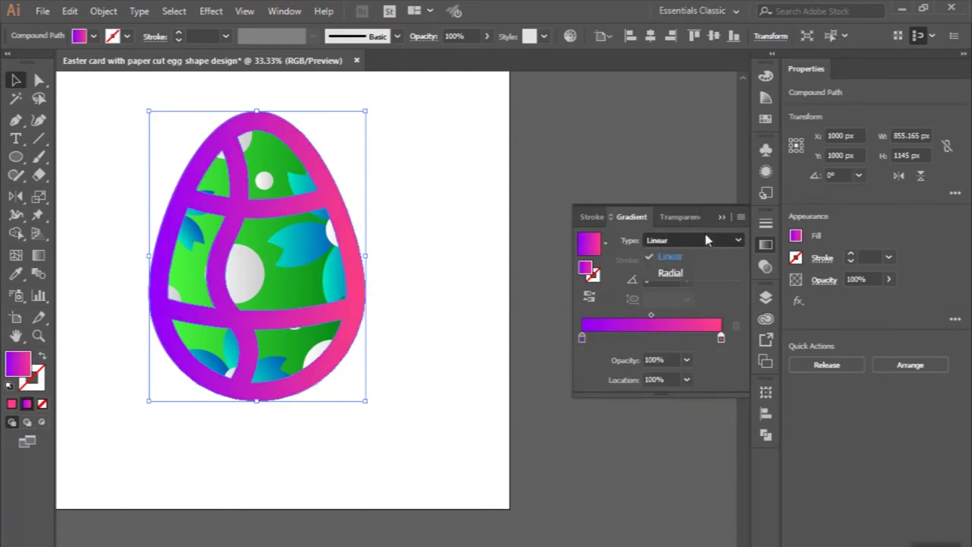
pyautogui.click(676, 271)
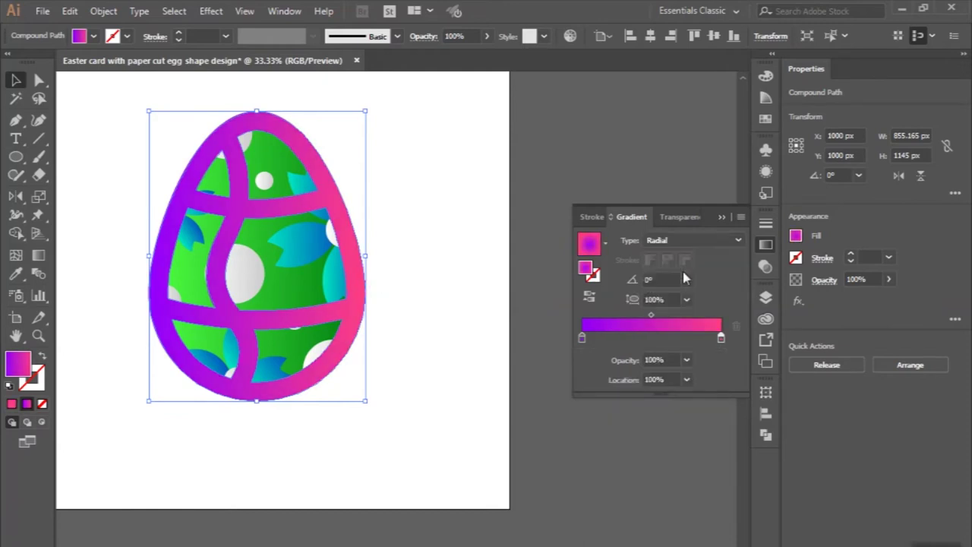
pyautogui.click(589, 296)
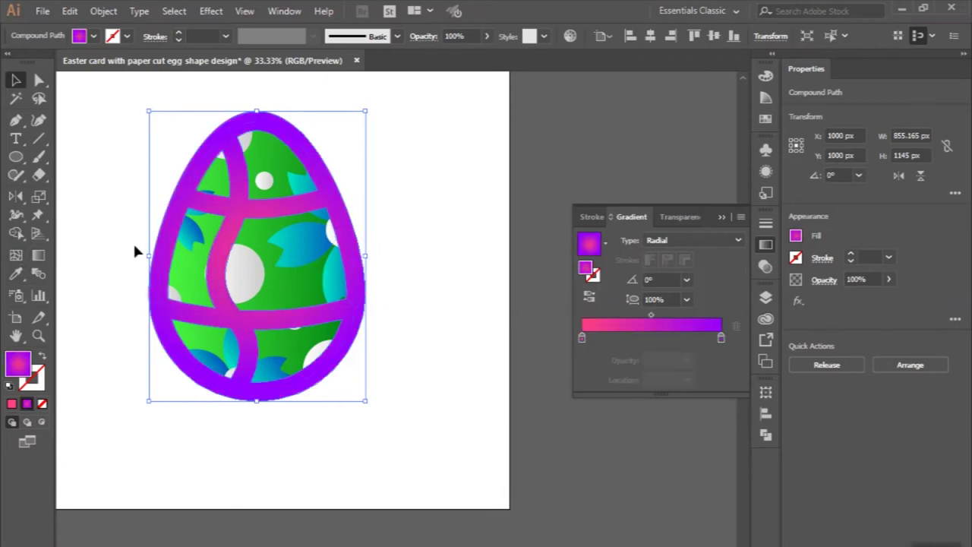
pyautogui.doubleClick(583, 339)
pyautogui.moveTo(596, 486); pyautogui.dragTo(550, 494)
pyautogui.moveTo(605, 498); pyautogui.dragTo(672, 483)
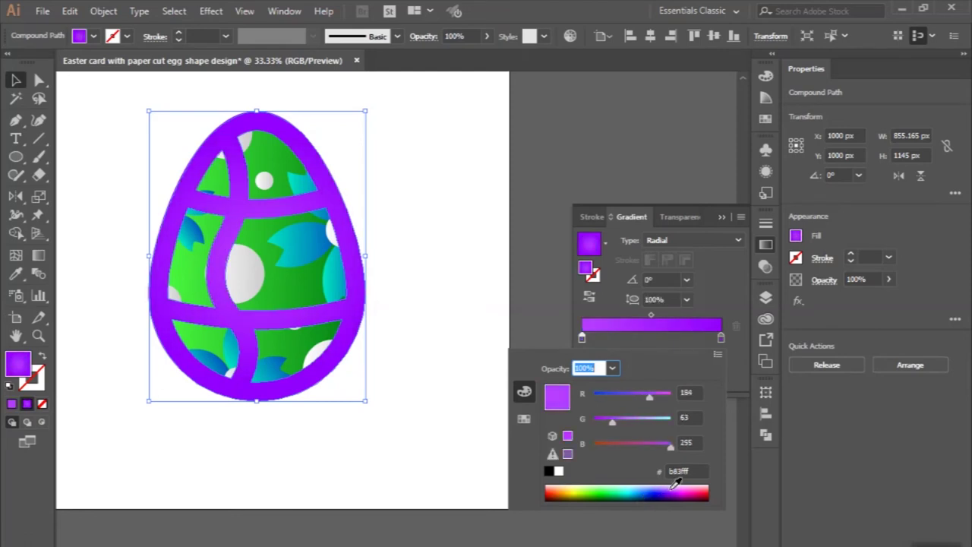
pyautogui.moveTo(672, 483); pyautogui.dragTo(621, 483)
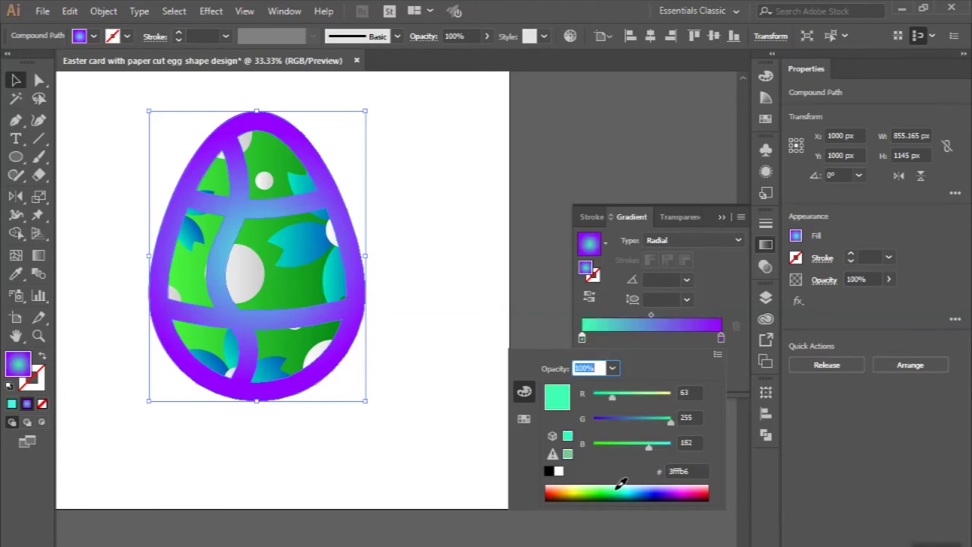
# Set the right stop to dark blue and the left stop to bright blue 2a7fff
pyautogui.click(721, 342)
pyautogui.moveTo(653, 490); pyautogui.dragTo(658, 489)
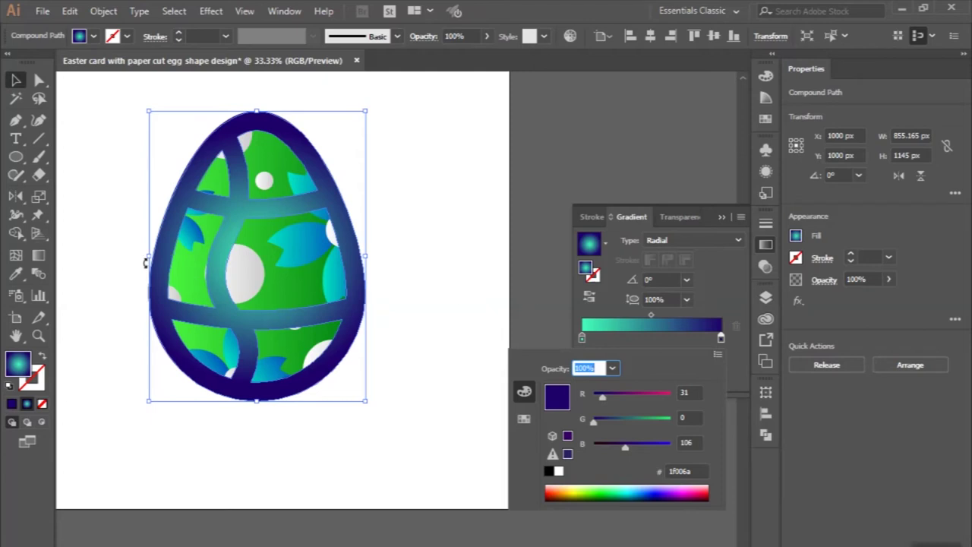
pyautogui.click(324, 251)
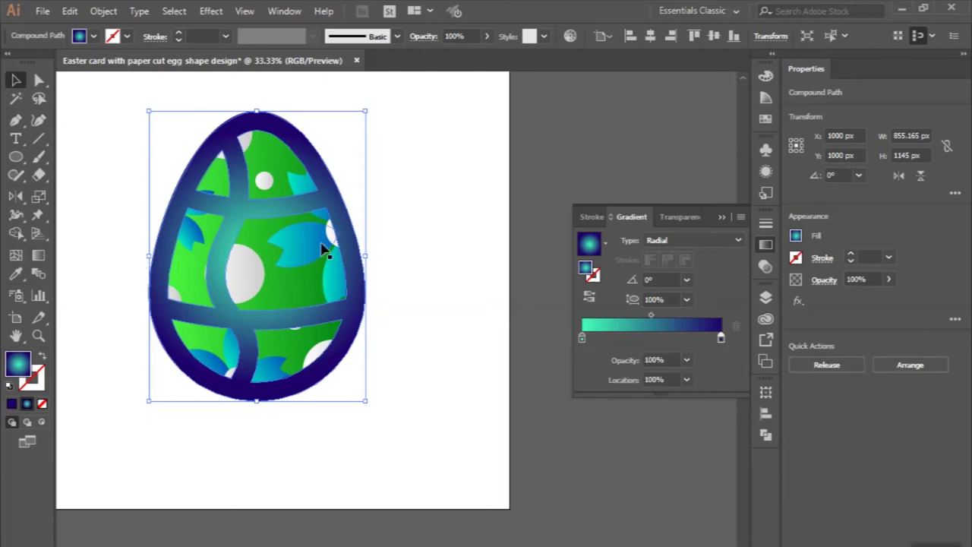
pyautogui.doubleClick(582, 339)
pyautogui.click(633, 489)
pyautogui.click(646, 482)
pyautogui.moveTo(647, 478); pyautogui.dragTo(642, 490)
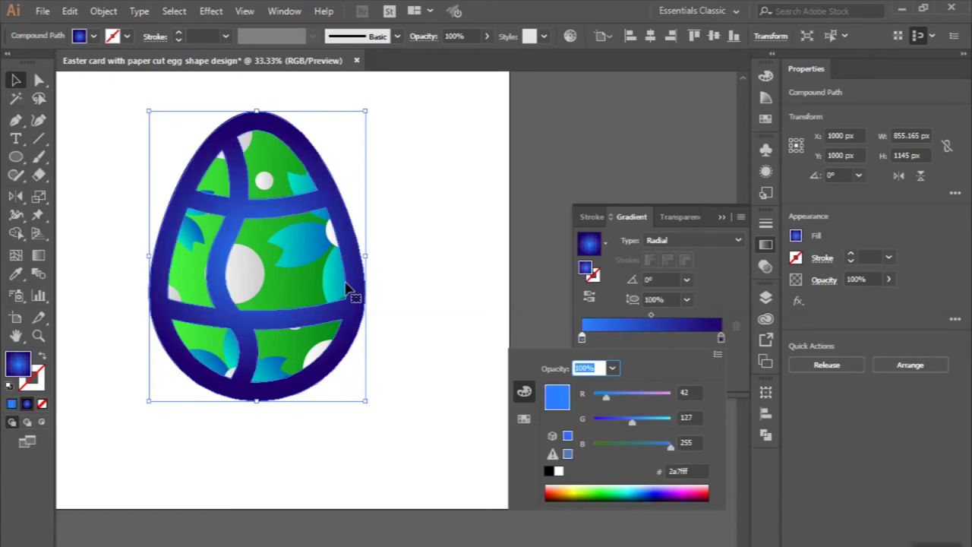
pyautogui.click(43, 256)
# Shift the radial gradient's highlight up and right on the egg with the Gradient Tool
pyautogui.click(38, 256)
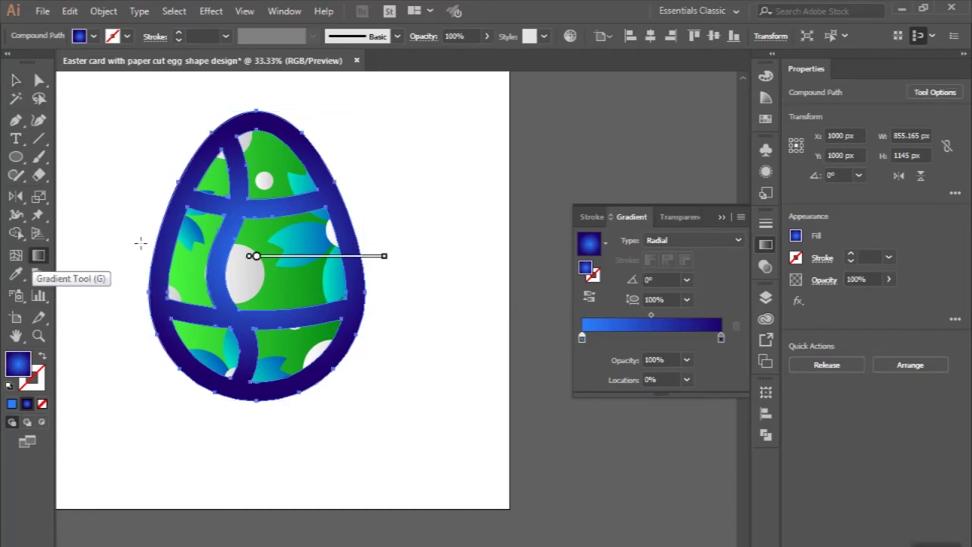
pyautogui.moveTo(245, 256)
pyautogui.mouseDown()
pyautogui.moveTo(407, 256)
pyautogui.moveTo(281, 243)
pyautogui.mouseUp()
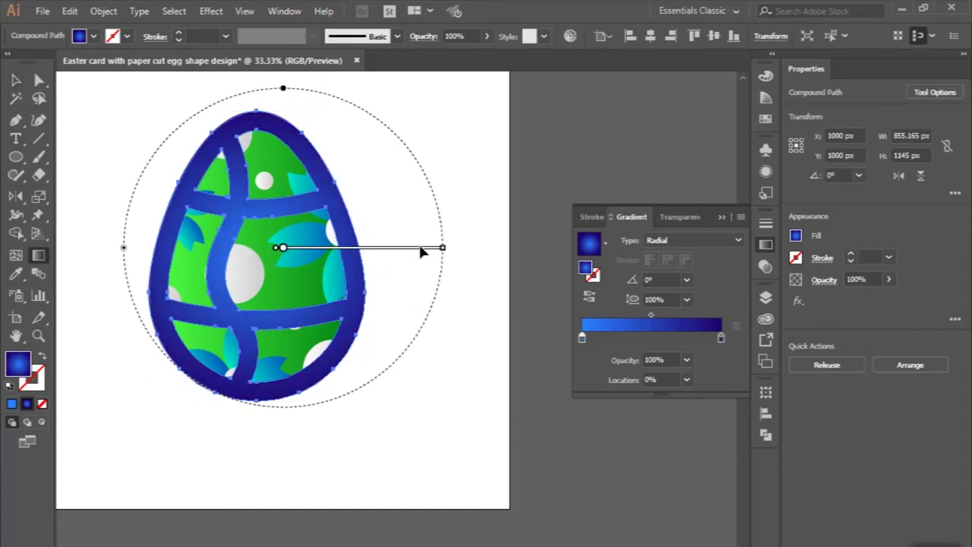
pyautogui.press('v')
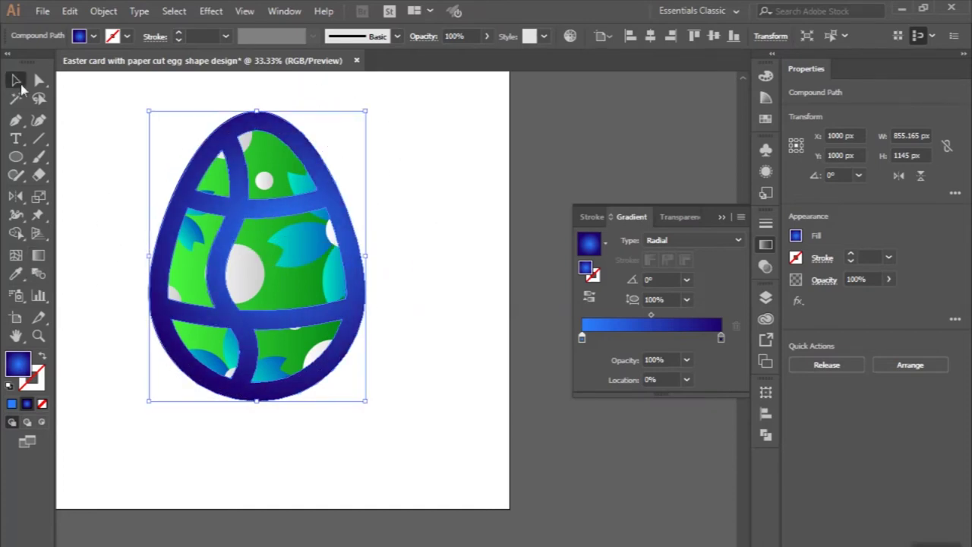
pyautogui.click(125, 110)
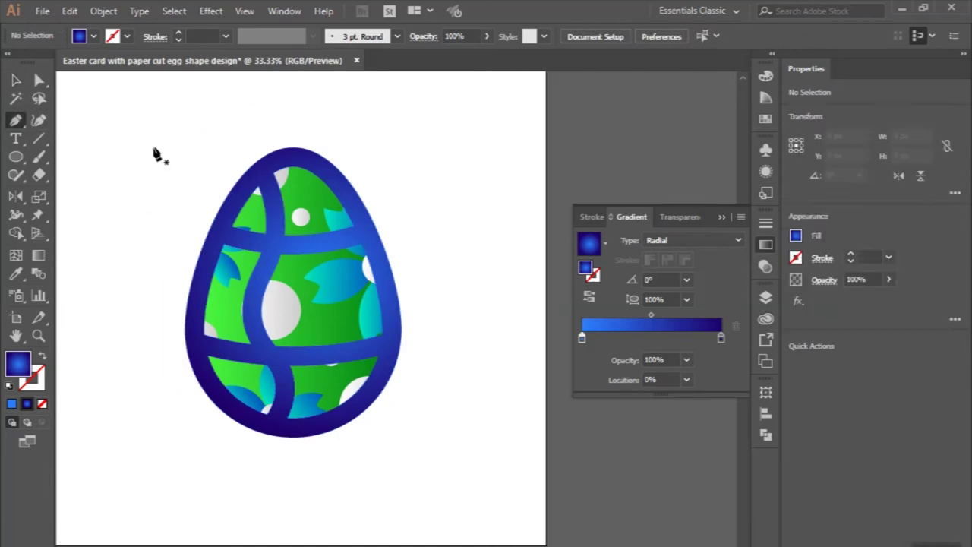
# Draw a curved shadow shape over the egg's top section with the Pen Tool
pyautogui.click(15, 122)
pyautogui.scroll(1, 326, 157)
pyautogui.click(322, 147)
pyautogui.moveTo(251, 184); pyautogui.dragTo(256, 220)
pyautogui.moveTo(262, 264); pyautogui.dragTo(256, 292)
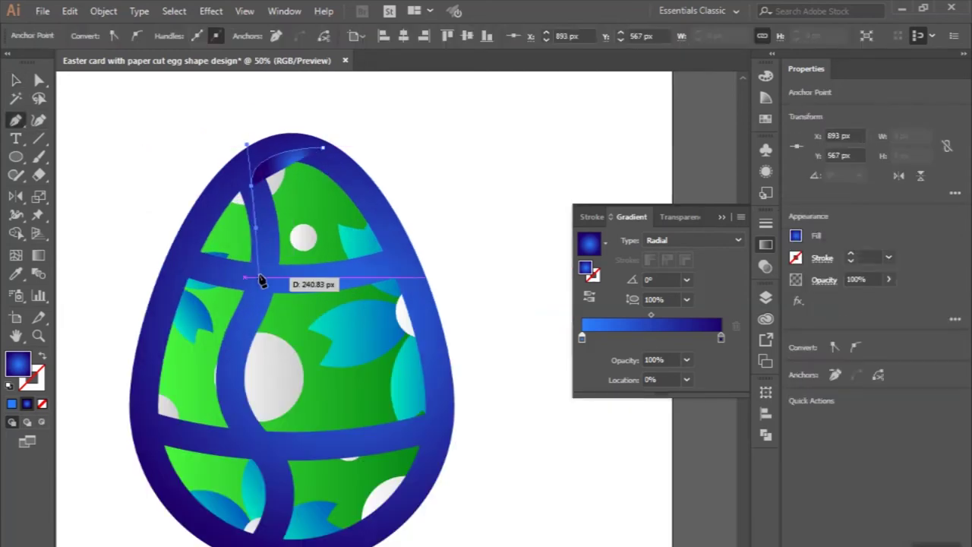
pyautogui.click(396, 270)
pyautogui.moveTo(322, 147); pyautogui.dragTo(343, 146)
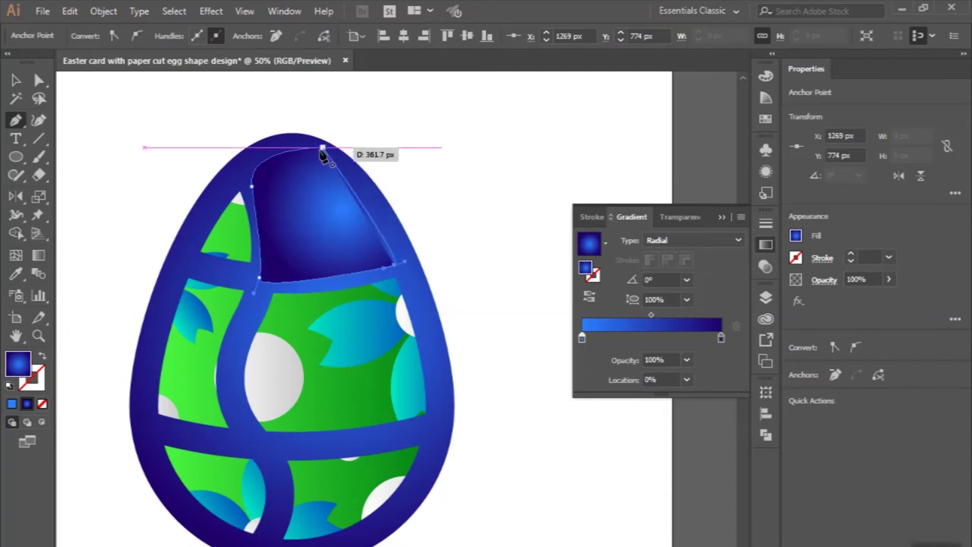
# Fill the shadow shape with the White, Black gradient, changing black to medium grey
pyautogui.click(604, 245)
pyautogui.click(520, 273)
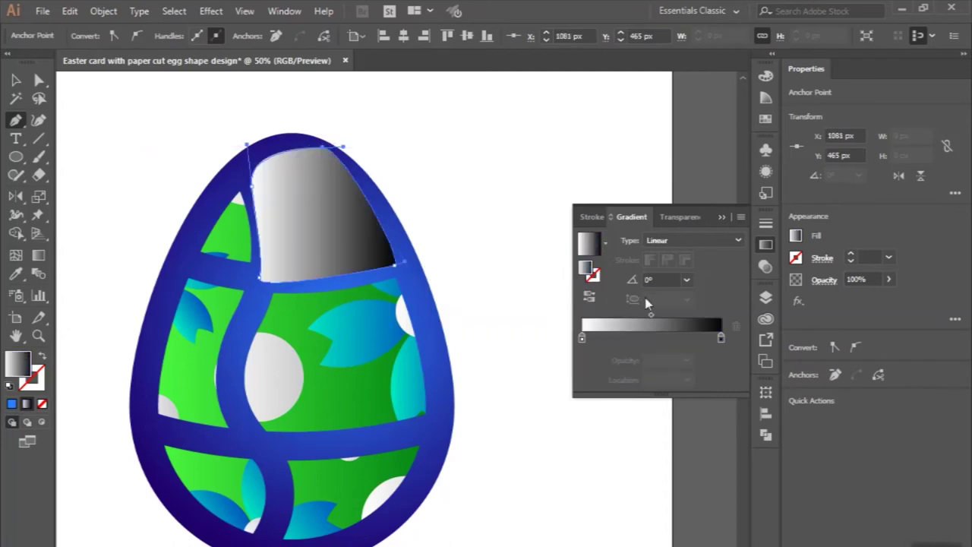
pyautogui.doubleClick(721, 338)
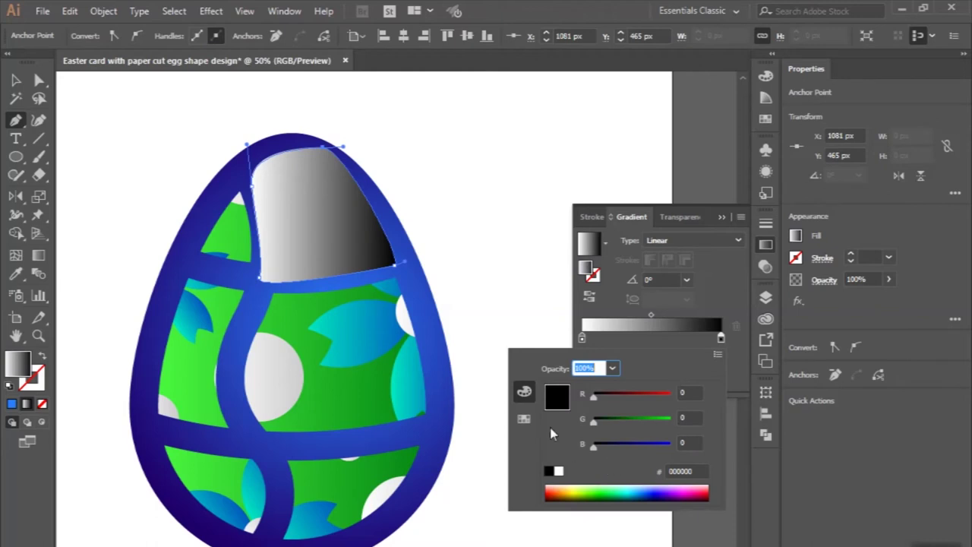
pyautogui.click(524, 419)
pyautogui.click(611, 422)
pyautogui.click(608, 422)
# Set the shadow shape's transparency blend mode to Multiply
pyautogui.click(680, 217)
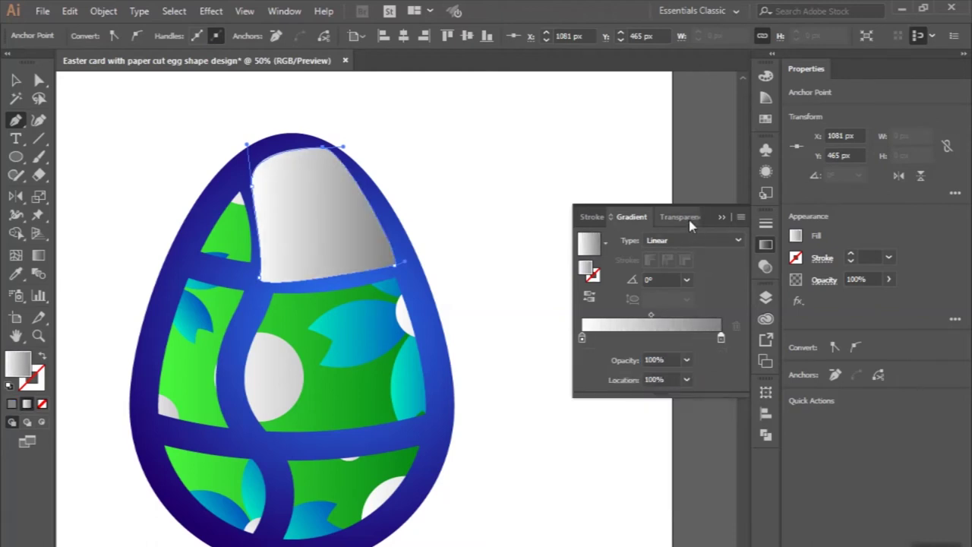
pyautogui.click(616, 240)
pyautogui.click(611, 293)
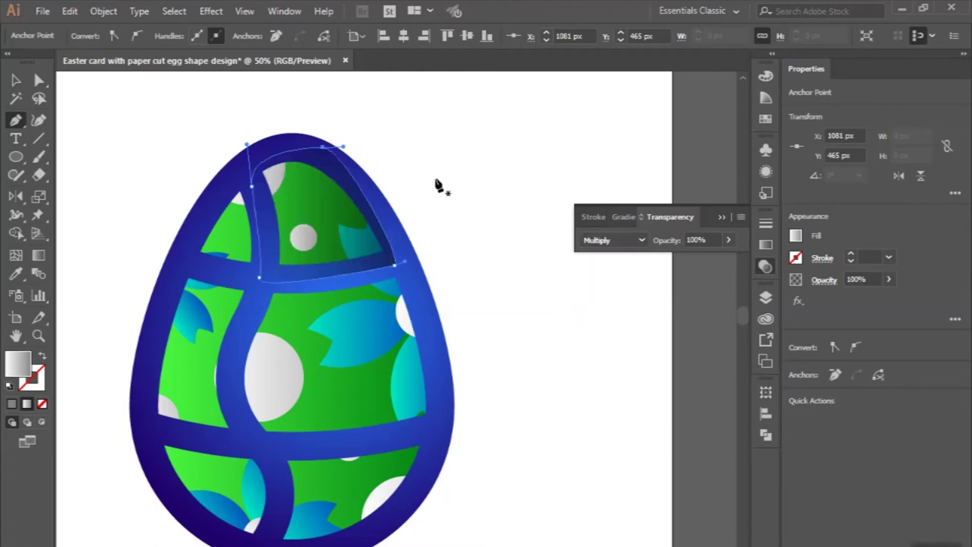
pyautogui.click(434, 178)
# Draw a second shadow shape in the egg's top-left section and give it the Multiply shadow style
pyautogui.hotkey('ctrl', 'z')
pyautogui.scroll(1, 250, 186)
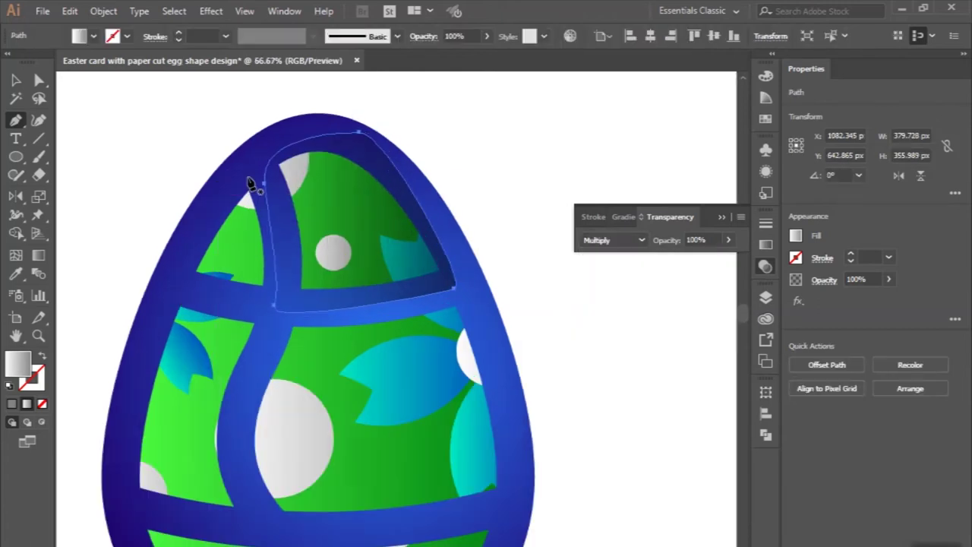
pyautogui.click(241, 185)
pyautogui.moveTo(184, 267); pyautogui.dragTo(175, 293)
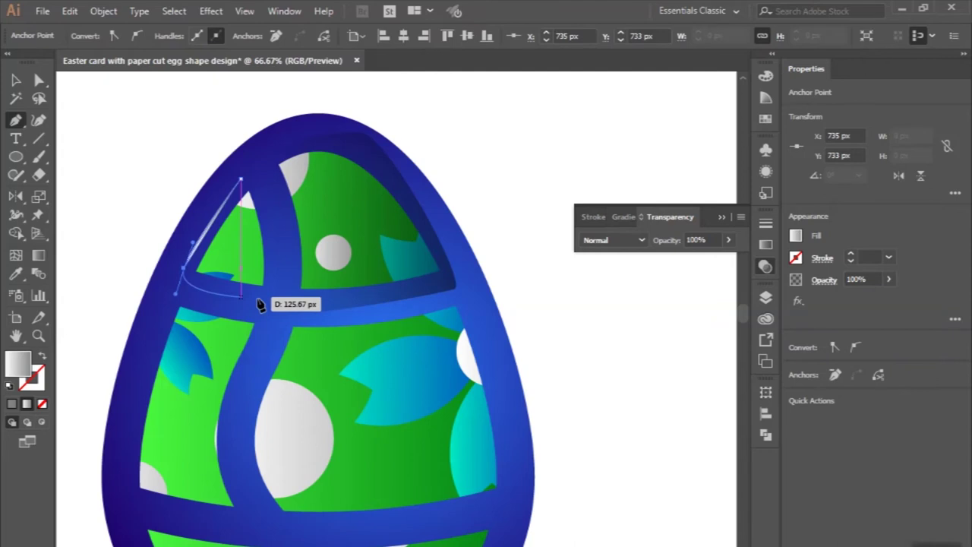
pyautogui.click(268, 300)
pyautogui.click(268, 216)
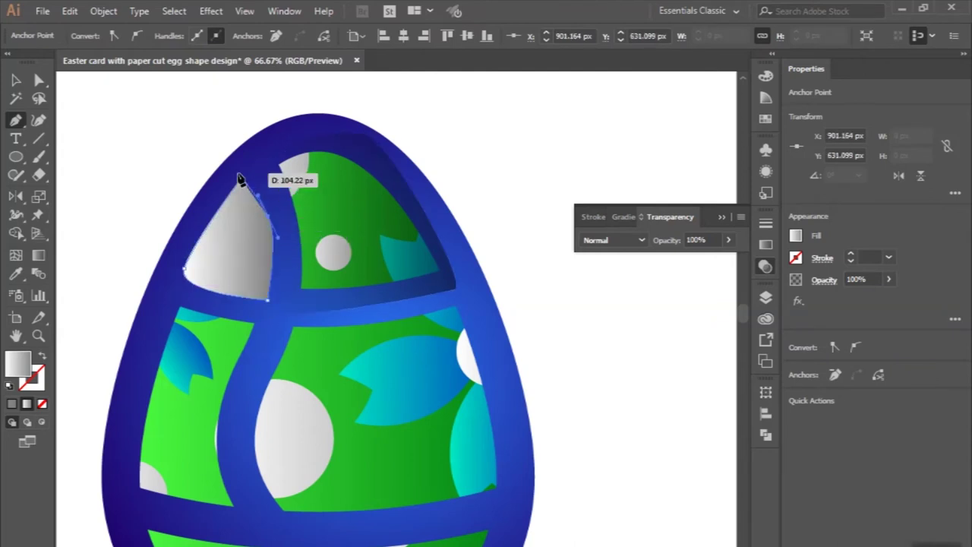
pyautogui.click(229, 184)
pyautogui.click(17, 275)
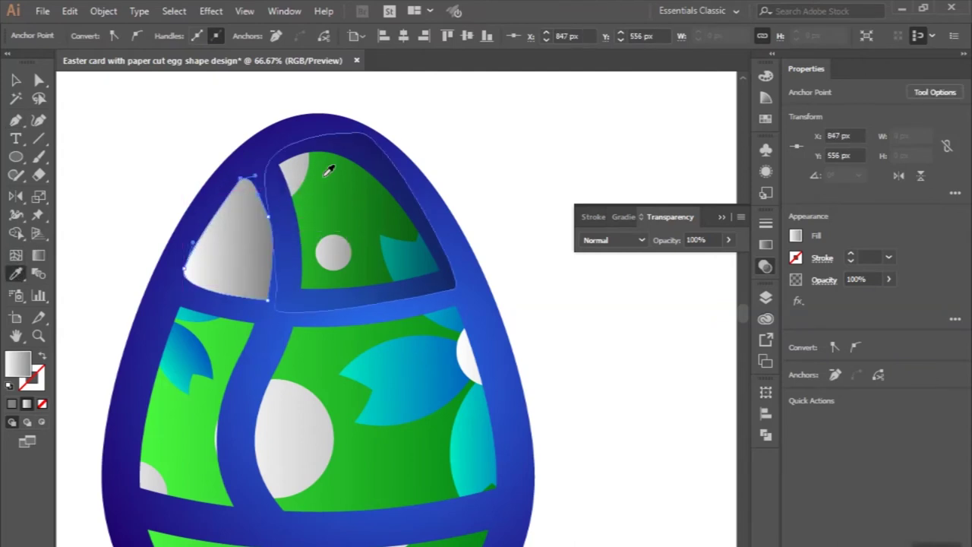
pyautogui.click(325, 168)
# Draw a left-middle panel and eyedropper the top panel's green patterned Multiply look onto it
pyautogui.scroll(-3, 327, 164)
pyautogui.hotkey('ctrl', 'shift', 'a')
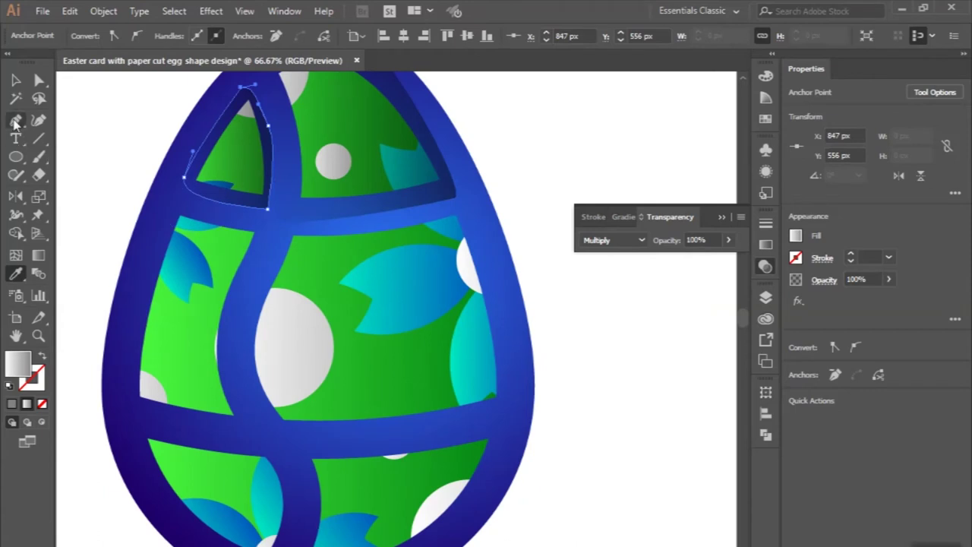
pyautogui.click(16, 120)
pyautogui.click(173, 205)
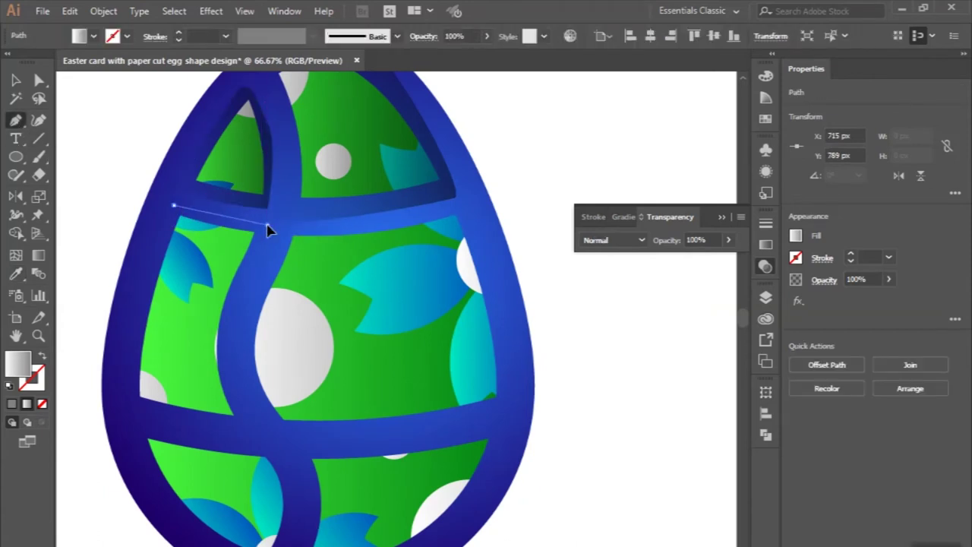
pyautogui.click(267, 225)
pyautogui.moveTo(227, 311); pyautogui.dragTo(229, 374)
pyautogui.click(252, 430)
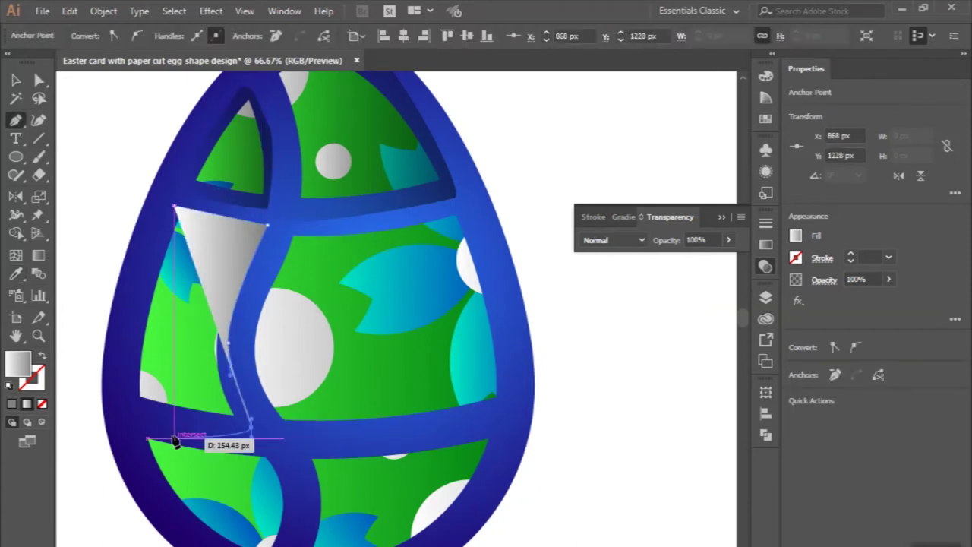
pyautogui.click(126, 405)
pyautogui.moveTo(174, 206); pyautogui.dragTo(211, 172)
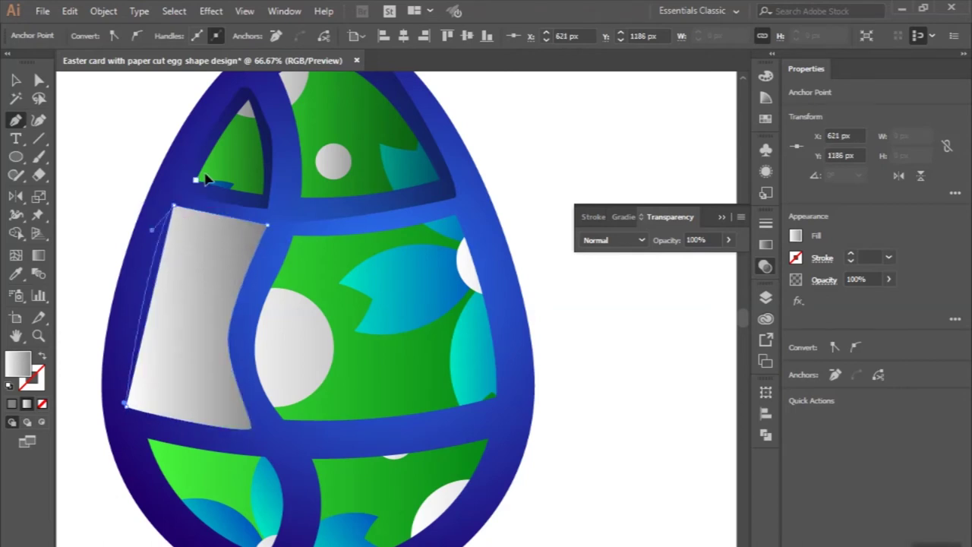
pyautogui.click(16, 275)
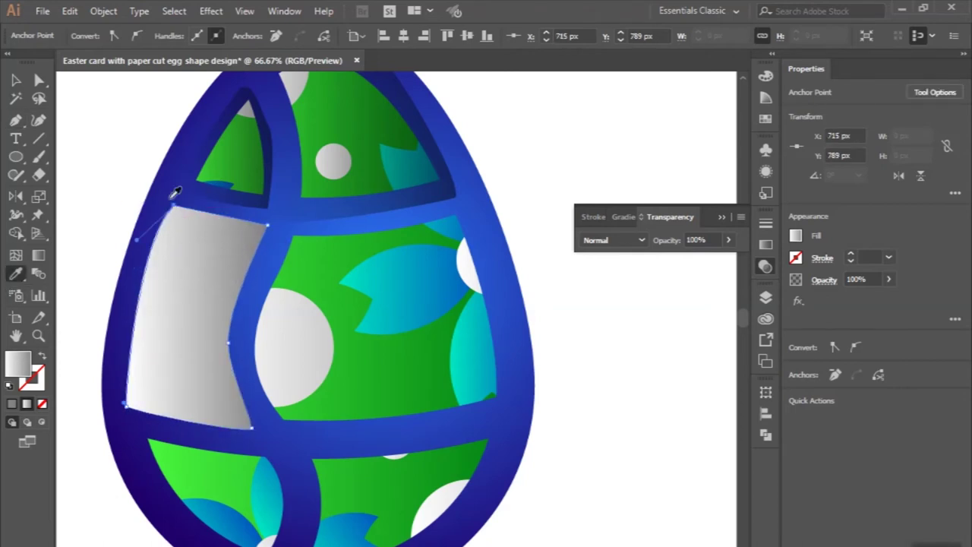
pyautogui.click(228, 170)
# Draw the centre panel with curved edges and apply the green patterned Multiply look
pyautogui.click(284, 232)
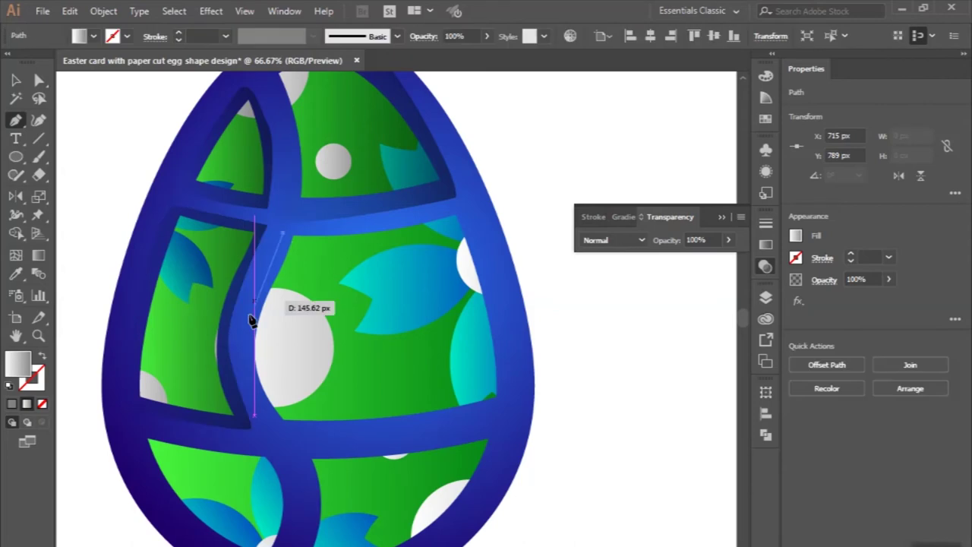
pyautogui.moveTo(253, 420); pyautogui.dragTo(303, 445)
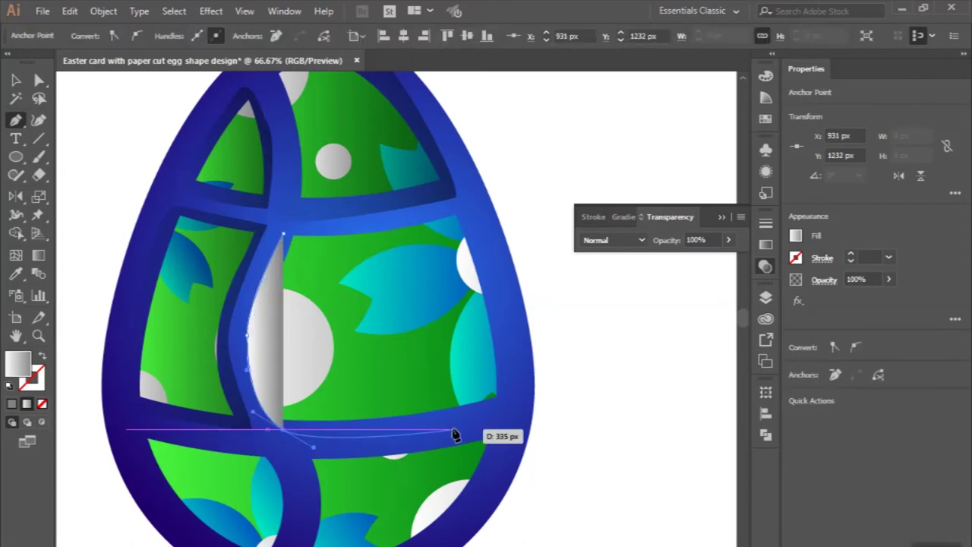
pyautogui.moveTo(510, 416); pyautogui.dragTo(524, 398)
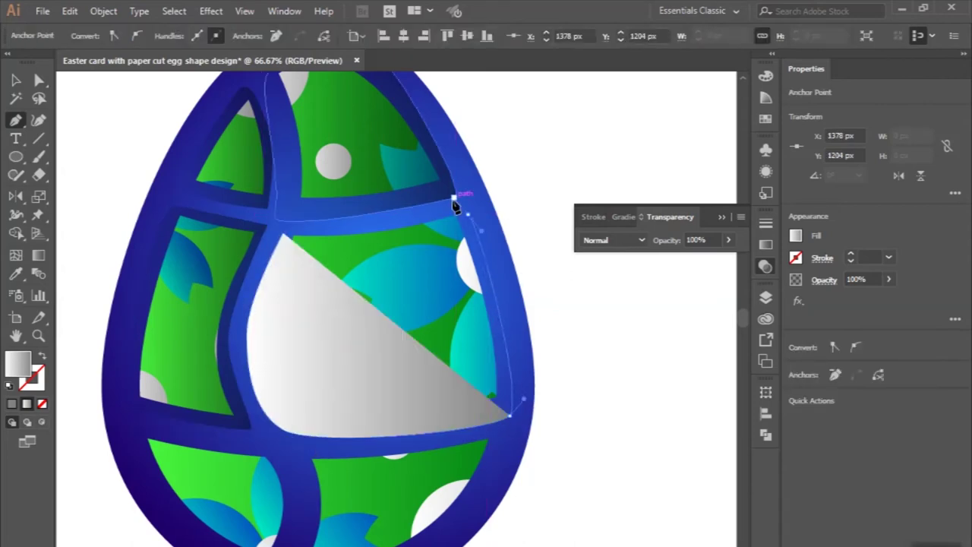
pyautogui.moveTo(467, 215); pyautogui.dragTo(361, 229)
pyautogui.click(282, 233)
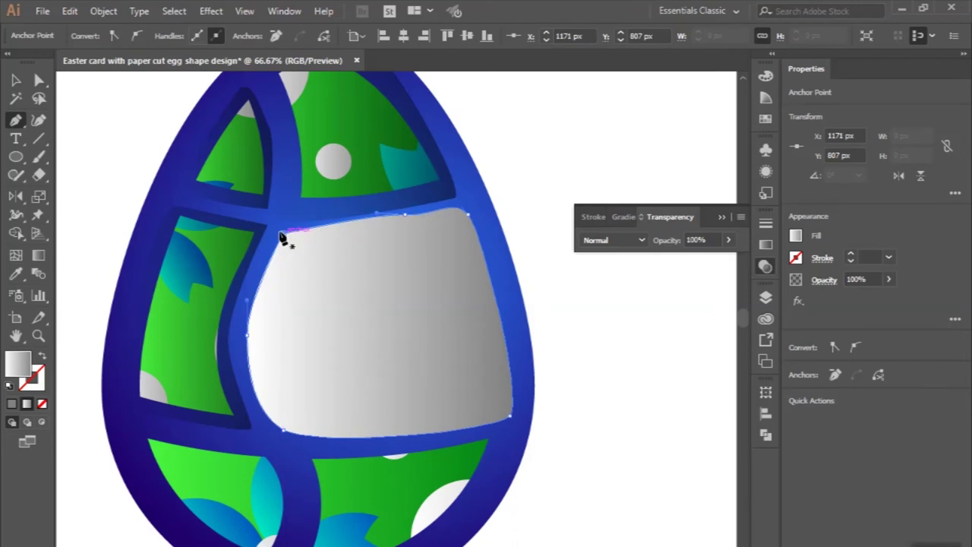
pyautogui.click(196, 259)
pyautogui.scroll(-3, 182, 257)
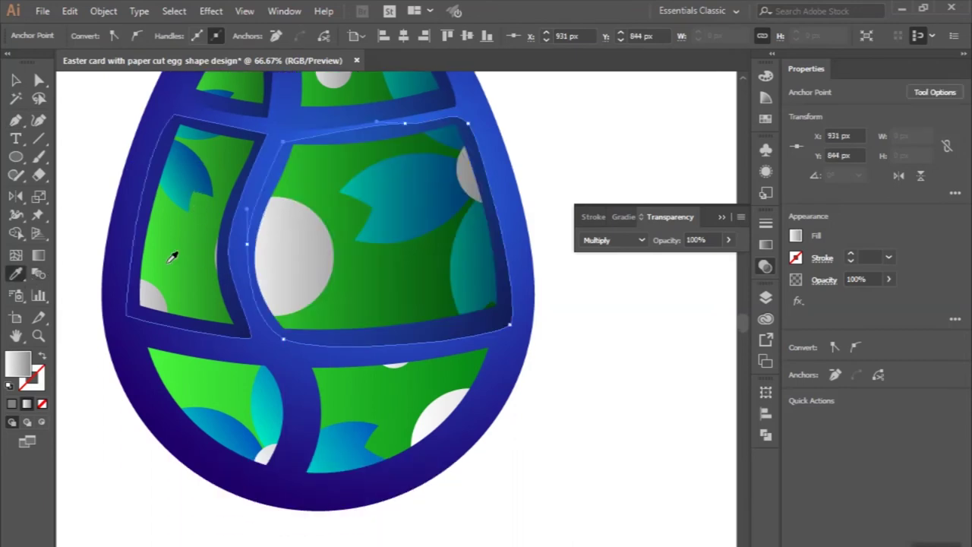
# Draw the bottom-left panel along the egg's bottom edge and apply the green patterned look
pyautogui.click(17, 123)
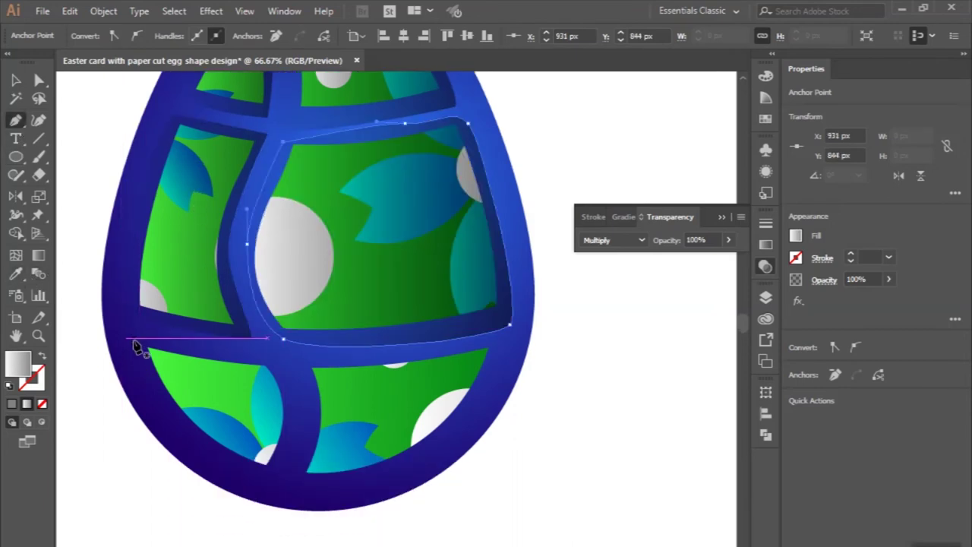
pyautogui.click(132, 338)
pyautogui.moveTo(206, 458)
pyautogui.mouseDown()
pyautogui.moveTo(269, 492)
pyautogui.moveTo(286, 380)
pyautogui.moveTo(251, 336)
pyautogui.mouseUp()
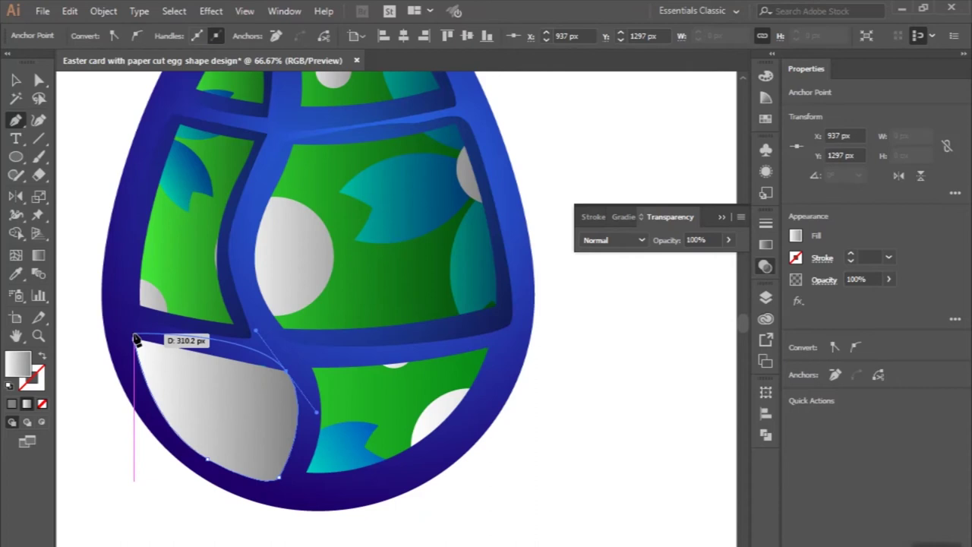
pyautogui.moveTo(134, 339)
pyautogui.mouseDown()
pyautogui.moveTo(211, 348)
pyautogui.moveTo(136, 339)
pyautogui.mouseUp()
pyautogui.click(17, 277)
pyautogui.click(182, 254)
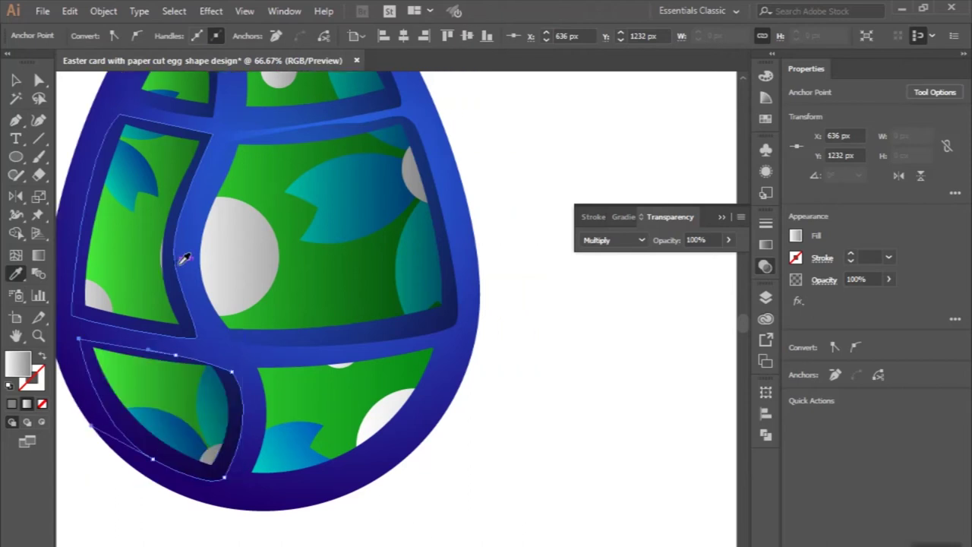
# Draw the bottom-right panel, apply the green patterned look, and deselect it
pyautogui.click(16, 120)
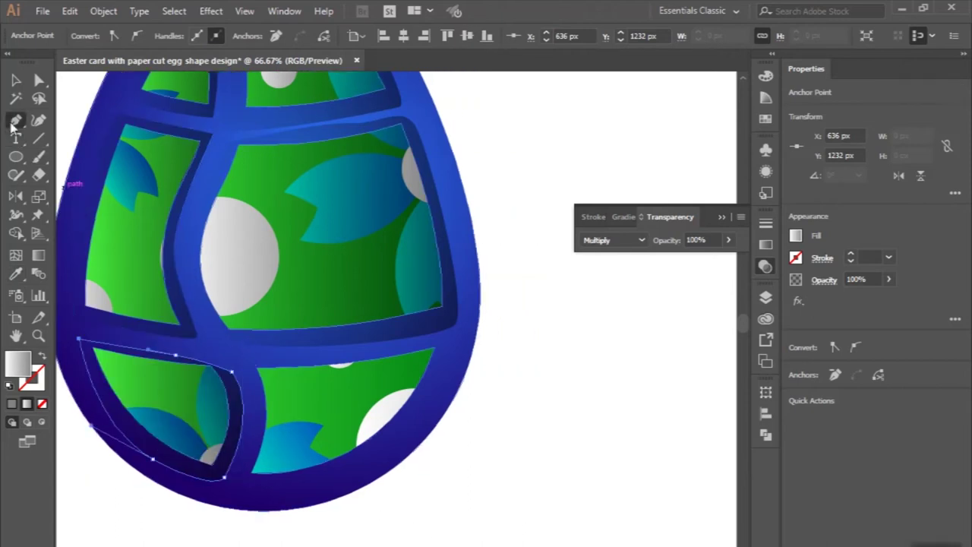
pyautogui.click(243, 359)
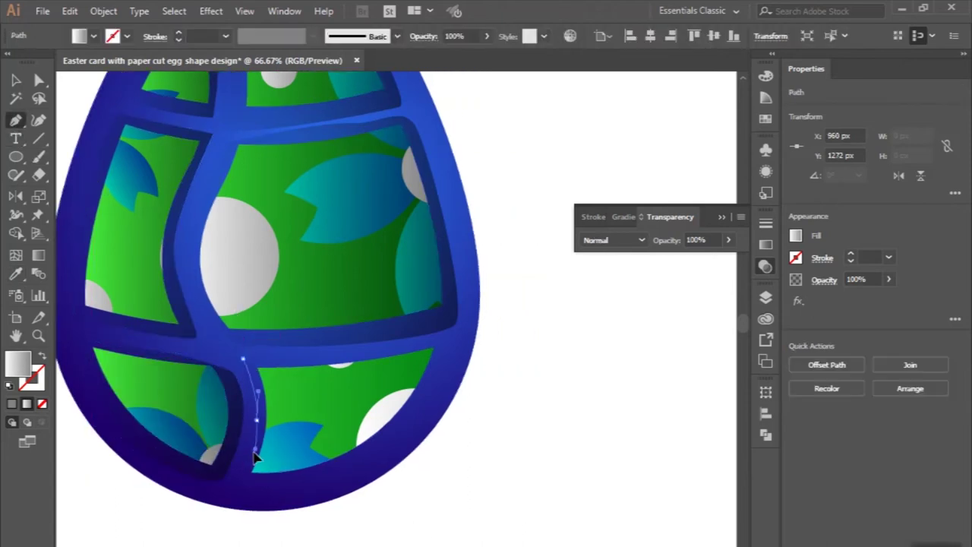
pyautogui.moveTo(243, 478); pyautogui.dragTo(243, 491)
pyautogui.moveTo(378, 445); pyautogui.dragTo(428, 408)
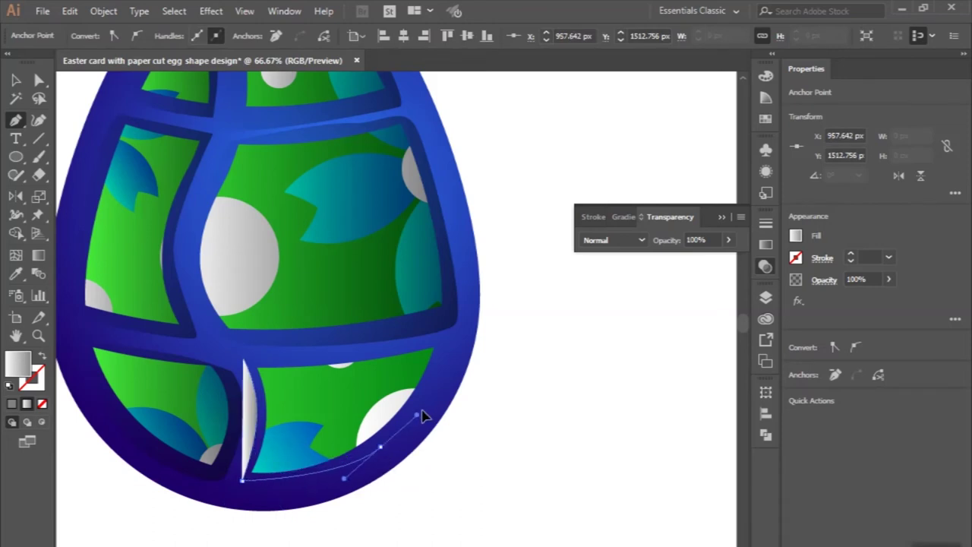
pyautogui.click(449, 336)
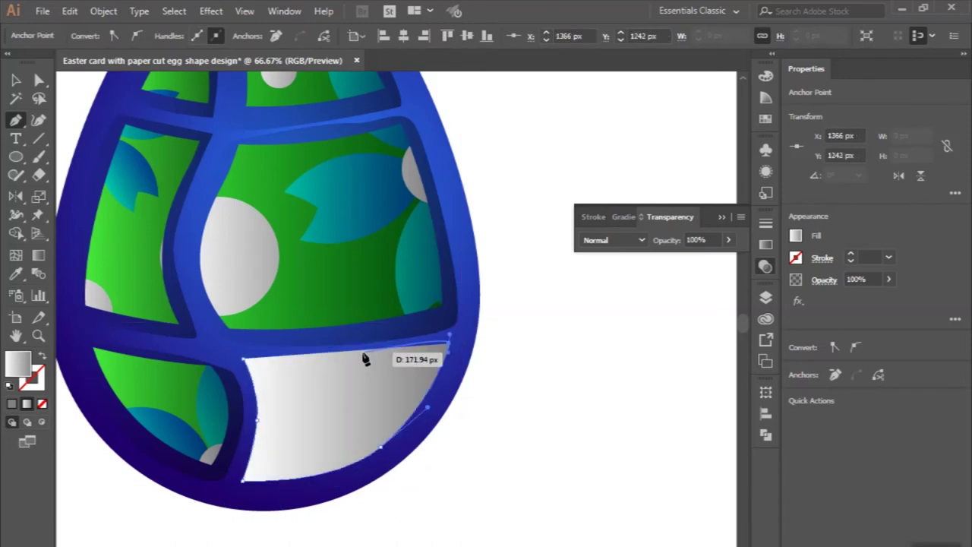
pyautogui.click(244, 360)
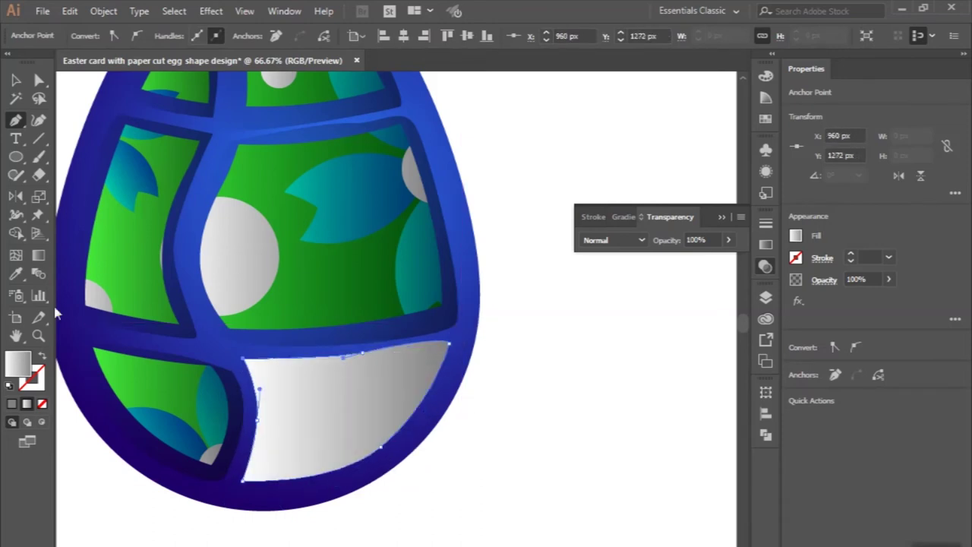
pyautogui.click(15, 275)
pyautogui.click(134, 243)
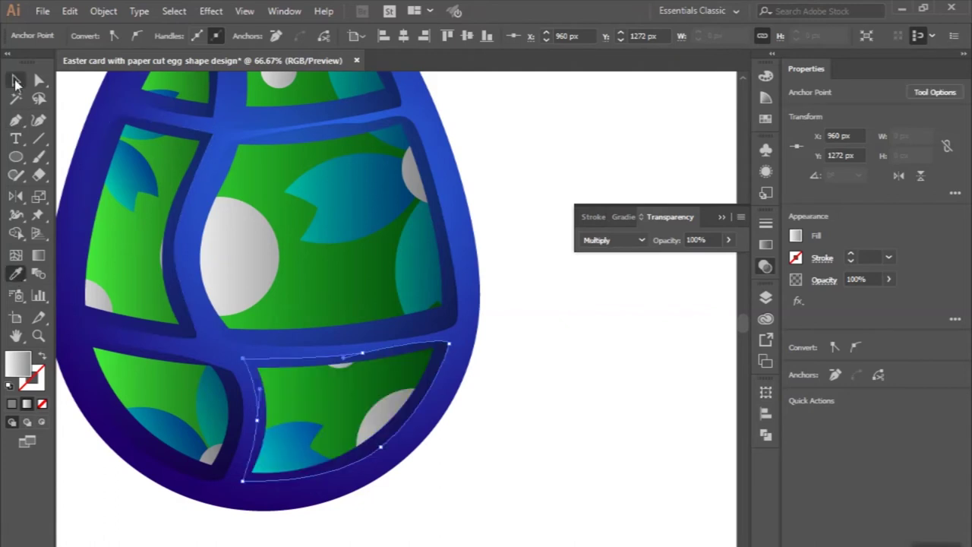
pyautogui.click(16, 81)
pyautogui.keyDown('alt'); pyautogui.scroll(-1, 266, 227); pyautogui.keyUp('alt')
pyautogui.keyDown('alt'); pyautogui.scroll(-1, 262, 327); pyautogui.keyUp('alt')
pyautogui.click(249, 442)
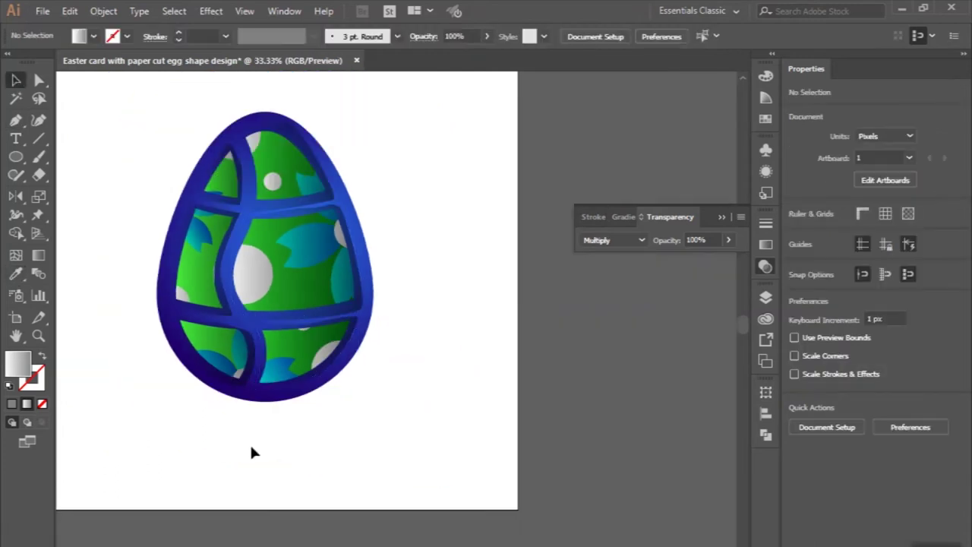
# Select the centre and top egg panels and edit each one's gradient
pyautogui.keyDown('alt'); pyautogui.scroll(-1, 253, 453); pyautogui.keyUp('alt')
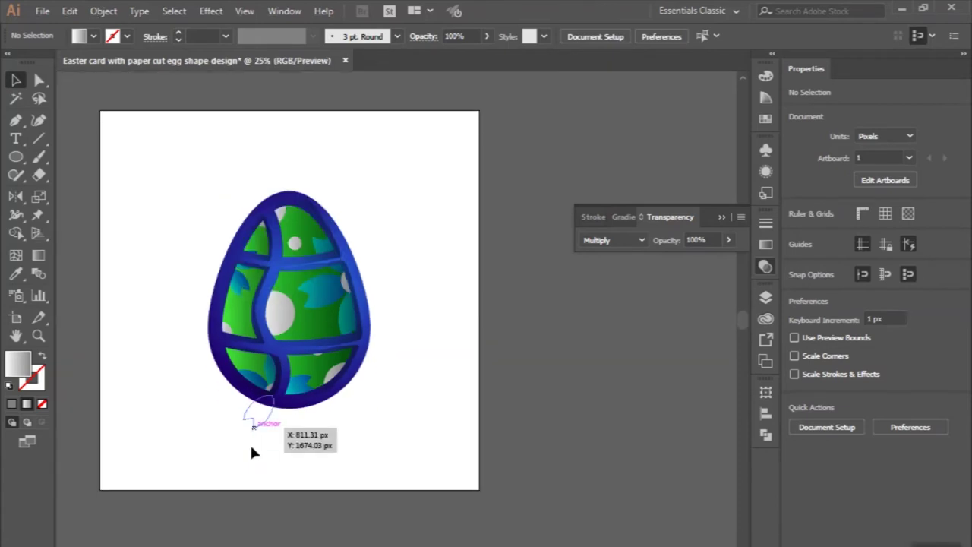
pyautogui.keyDown('alt'); pyautogui.scroll(-1, 235, 395); pyautogui.keyUp('alt')
pyautogui.keyDown('alt'); pyautogui.scroll(1, 237, 380); pyautogui.keyUp('alt')
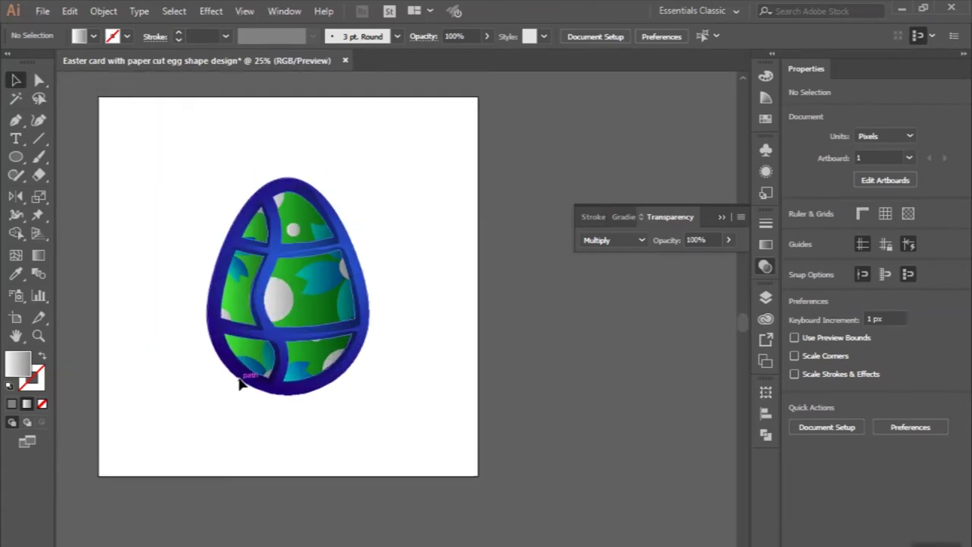
pyautogui.click(278, 326)
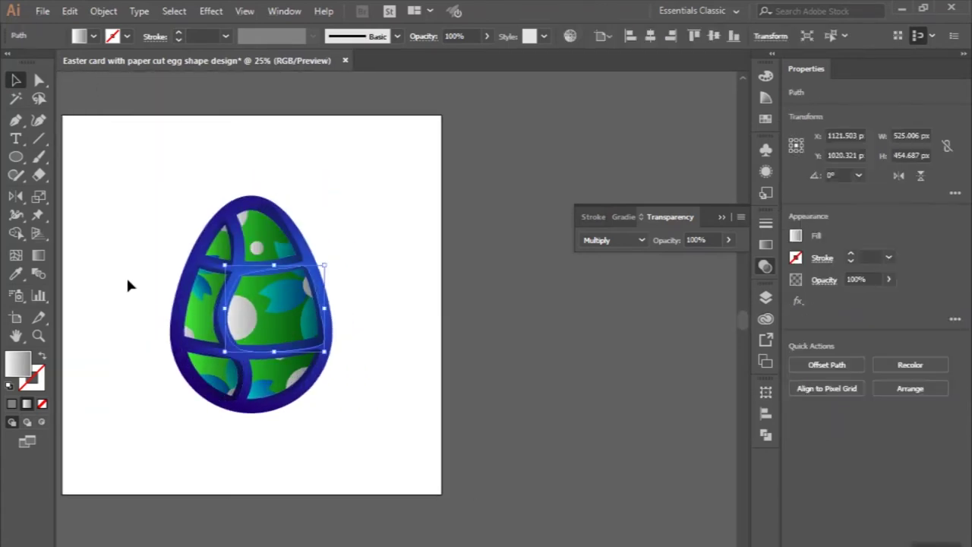
pyautogui.click(38, 256)
pyautogui.keyDown('alt'); pyautogui.scroll(1, 347, 325); pyautogui.keyUp('alt')
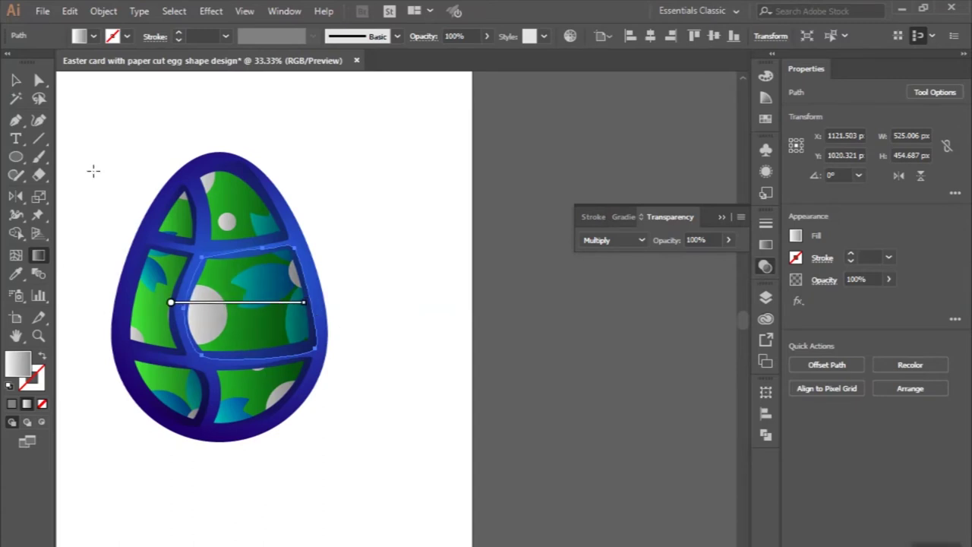
pyautogui.click(15, 81)
pyautogui.click(243, 194)
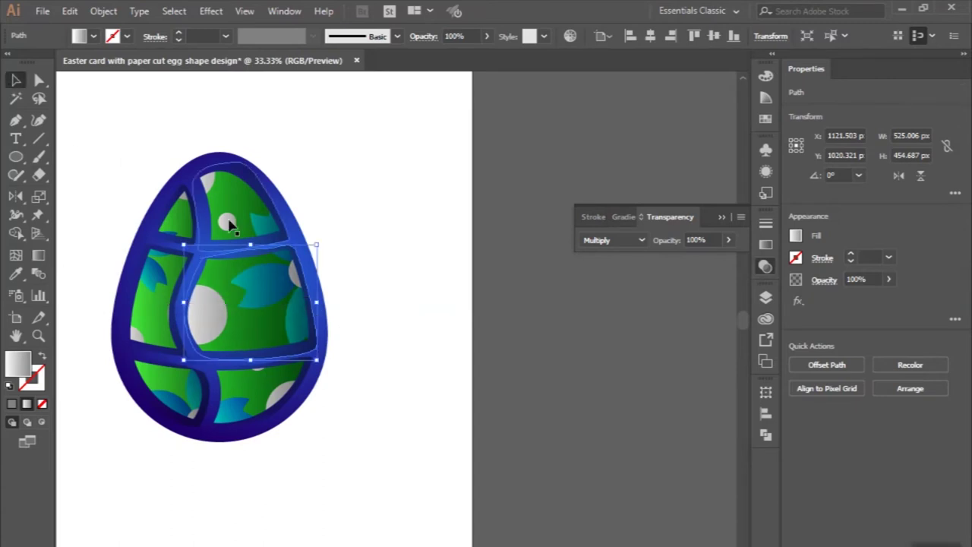
pyautogui.click(38, 256)
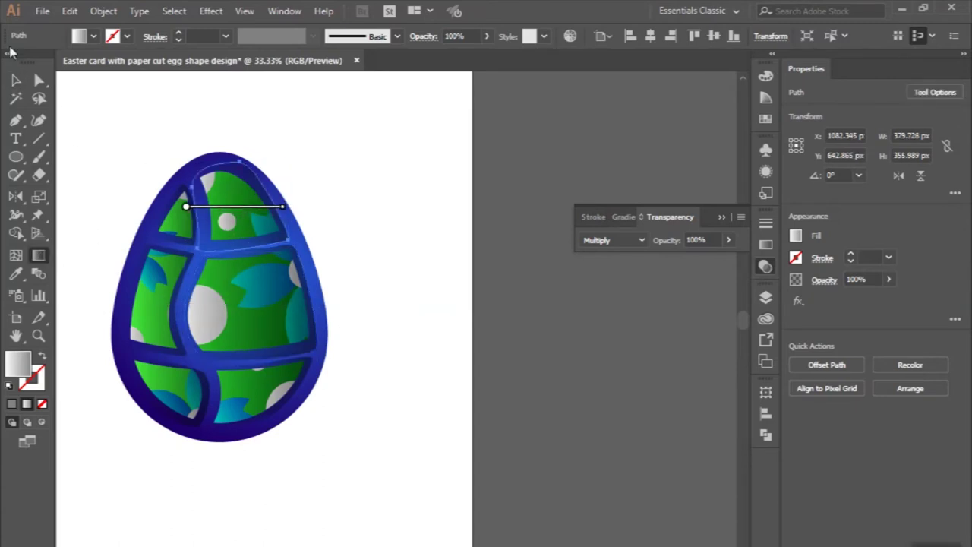
# Run the gradients of the bottom-right and left-middle panels horizontally
pyautogui.click(15, 81)
pyautogui.click(260, 386)
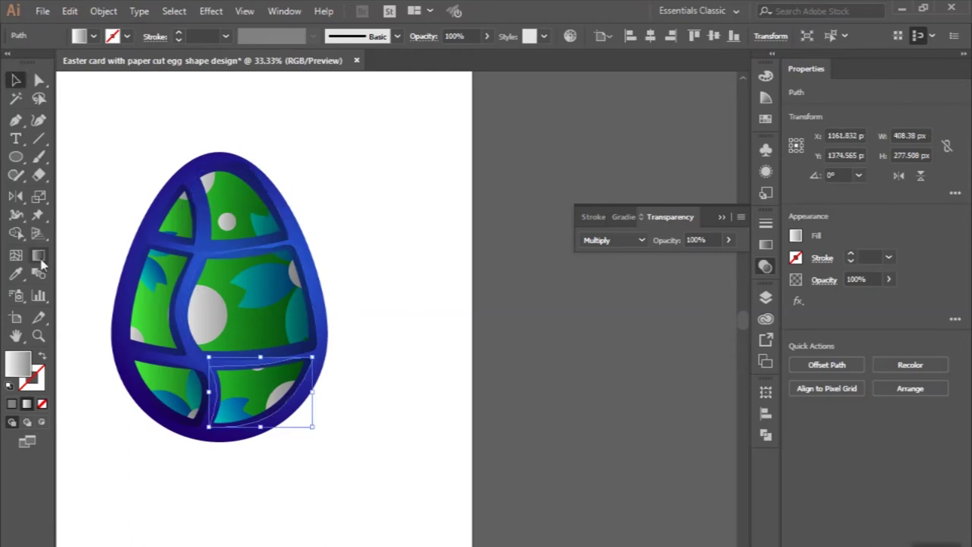
pyautogui.click(41, 259)
pyautogui.moveTo(271, 392); pyautogui.dragTo(259, 392)
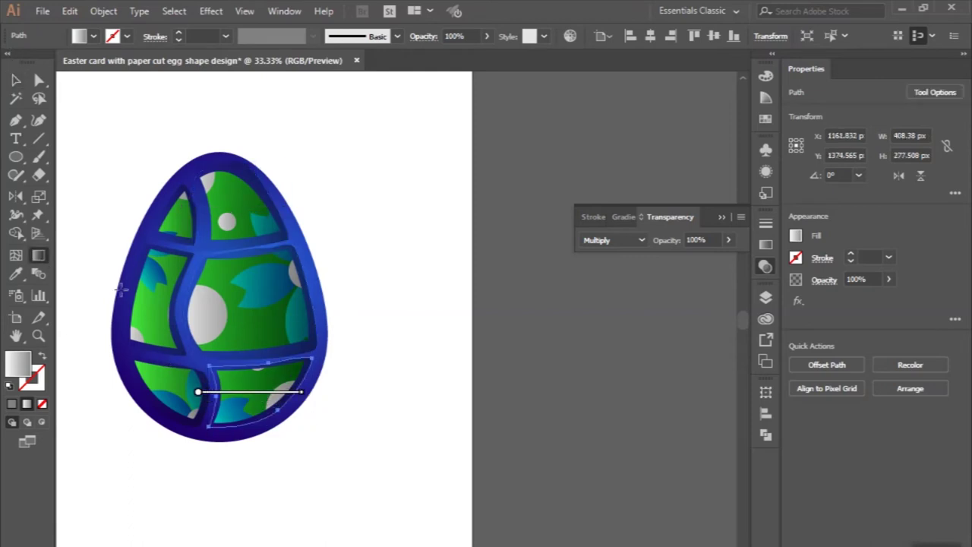
pyautogui.click(15, 81)
pyautogui.click(151, 300)
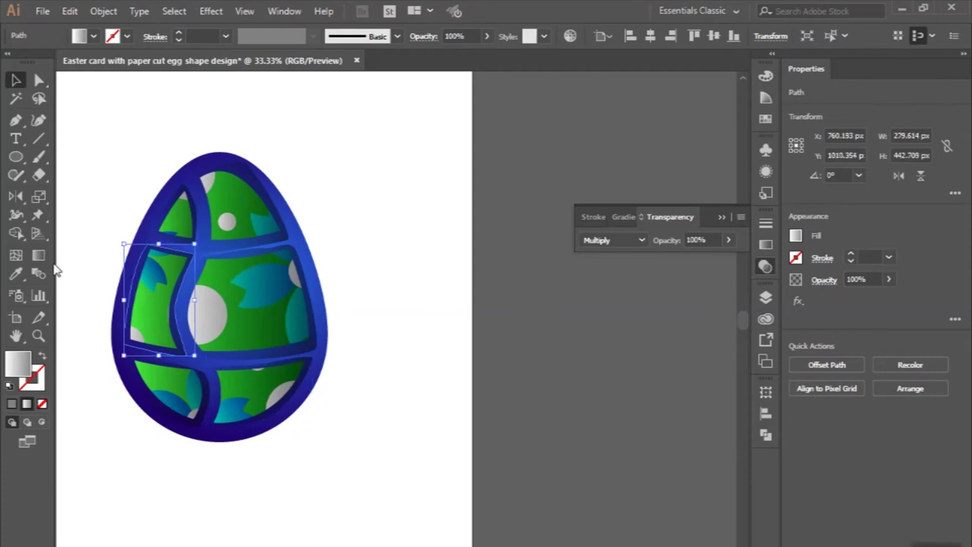
pyautogui.click(39, 258)
pyautogui.moveTo(161, 304); pyautogui.dragTo(158, 303)
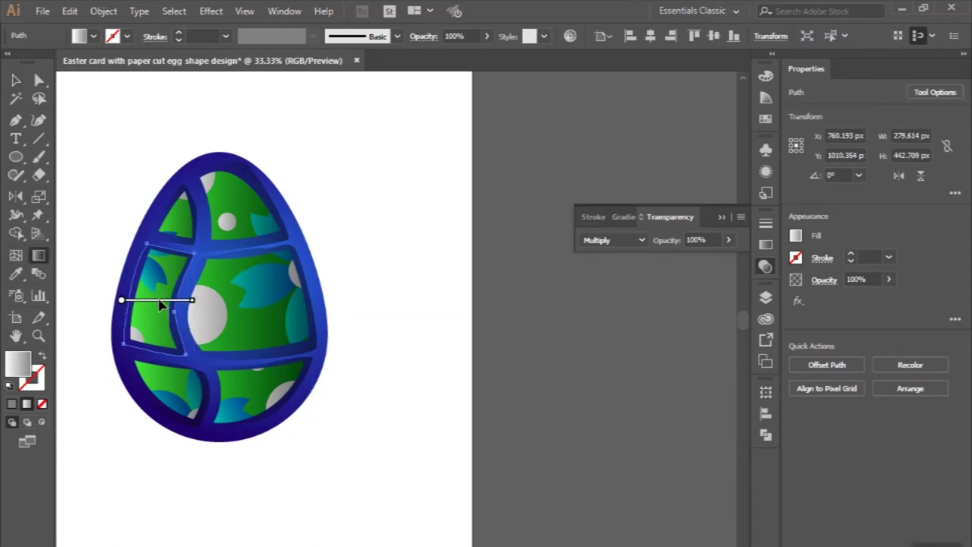
# Run the top-left panel's gradient horizontally, edit the bottom-left panel's gradient, then zoom out
pyautogui.click(17, 81)
pyautogui.click(182, 218)
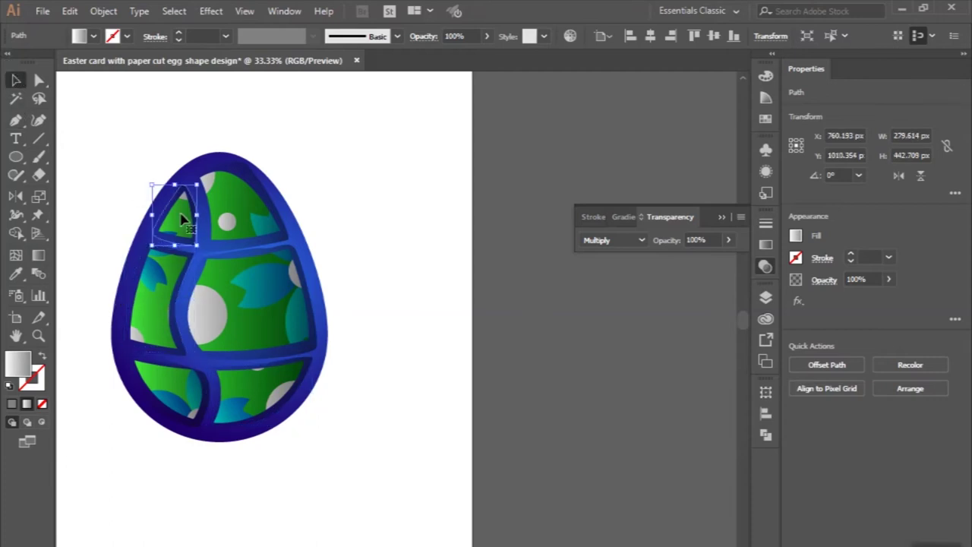
pyautogui.click(44, 257)
pyautogui.moveTo(174, 219); pyautogui.dragTo(165, 218)
pyautogui.click(15, 80)
pyautogui.click(150, 386)
pyautogui.click(38, 256)
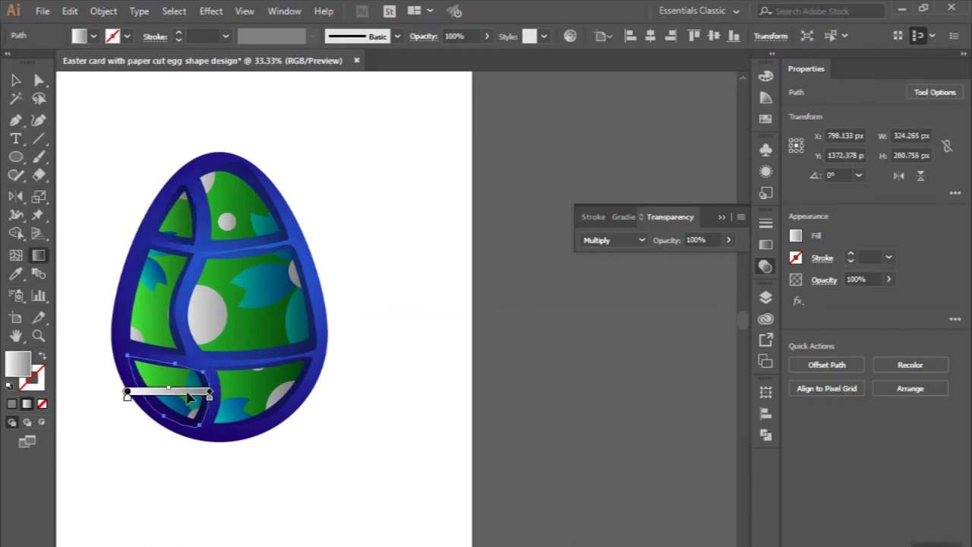
pyautogui.click(16, 81)
pyautogui.click(104, 119)
pyautogui.hotkey('ctrl', '-')
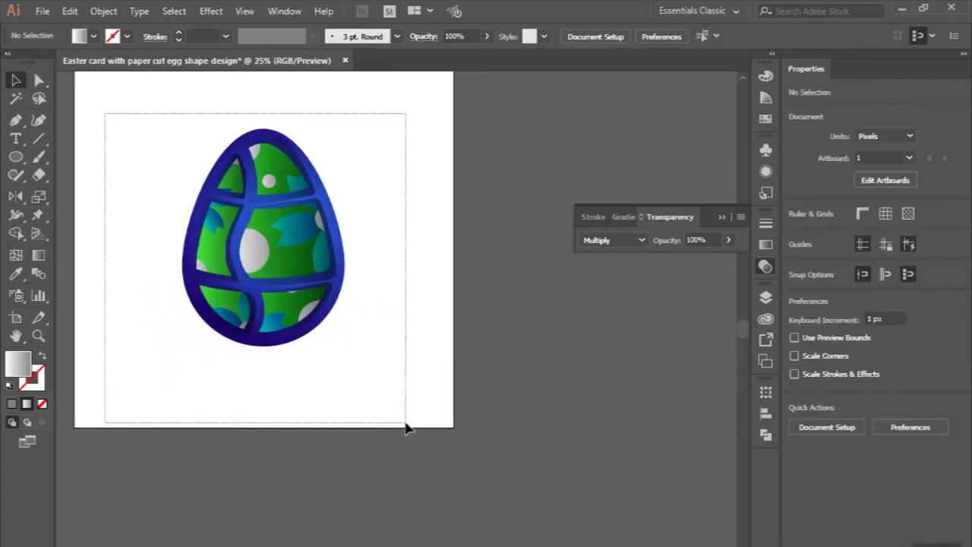
# Group all the egg pieces together and reselect the egg artwork
pyautogui.moveTo(407, 427); pyautogui.dragTo(414, 433)
pyautogui.click(826, 488)
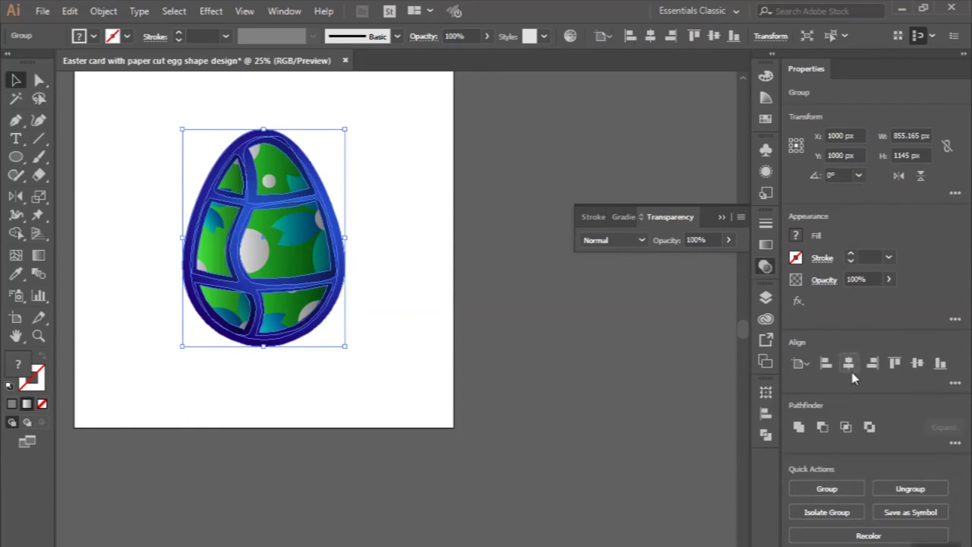
pyautogui.click(533, 349)
pyautogui.scroll(2, 533, 348)
pyautogui.scroll(-2, 422, 331)
pyautogui.scroll(1, 422, 331)
pyautogui.scroll(-2, 422, 331)
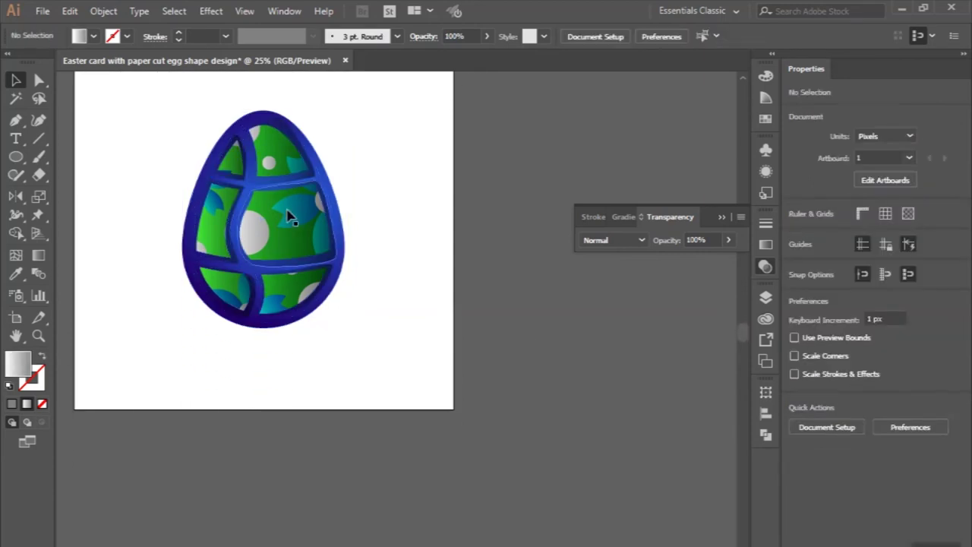
pyautogui.click(307, 249)
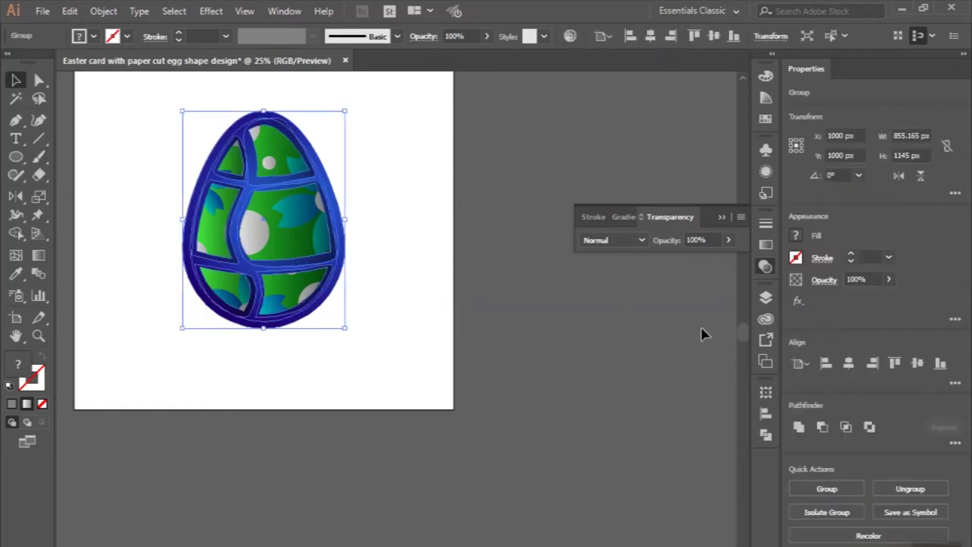
# Expand Layer 1 and the egg's nested groups in the Layers panel to target the flower
pyautogui.click(764, 298)
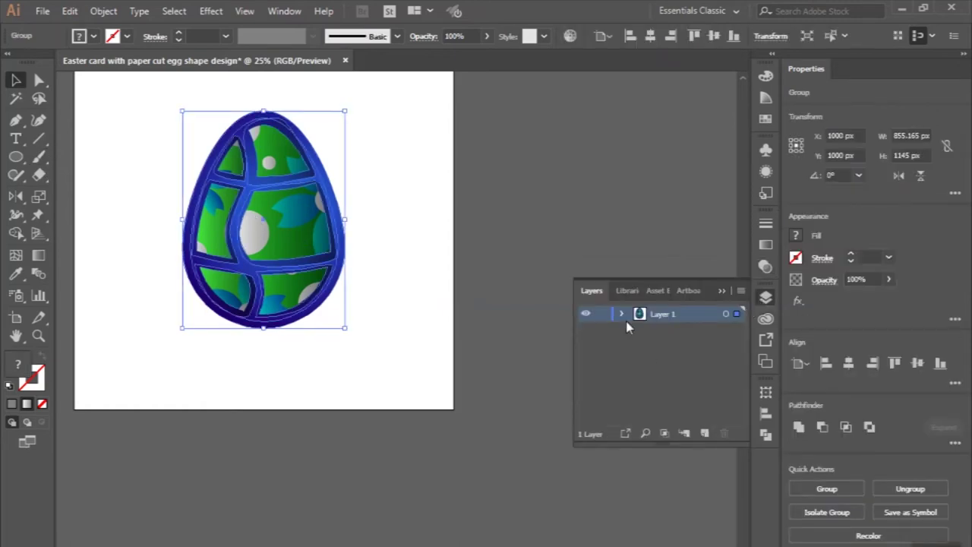
pyautogui.click(623, 315)
pyautogui.click(638, 330)
pyautogui.scroll(-3, 639, 373)
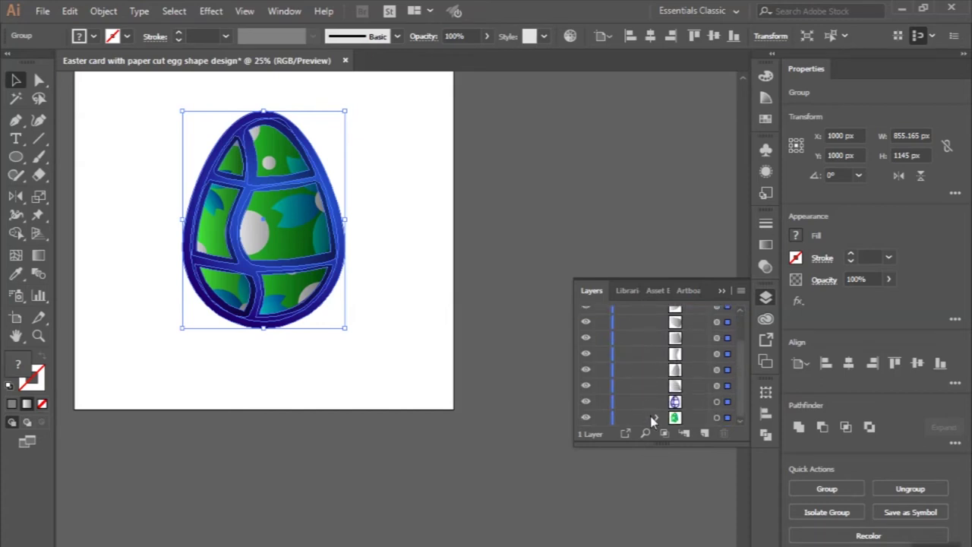
pyautogui.scroll(-1, 674, 431)
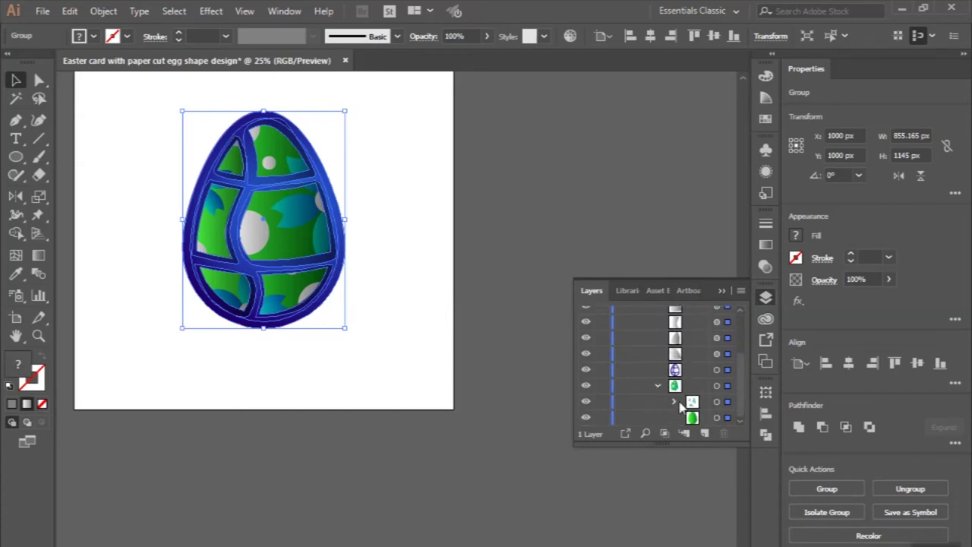
pyautogui.click(673, 401)
pyautogui.scroll(-2, 706, 411)
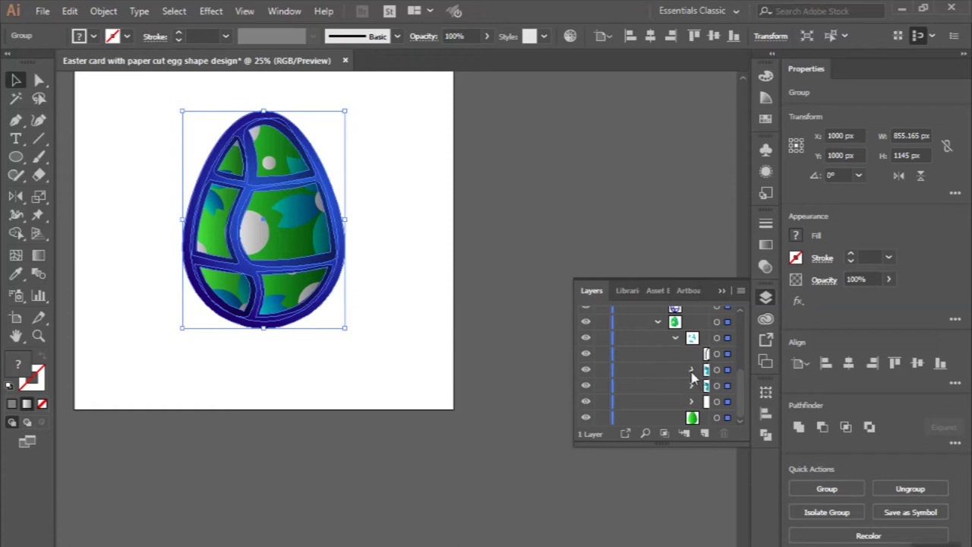
pyautogui.click(691, 369)
pyautogui.click(726, 370)
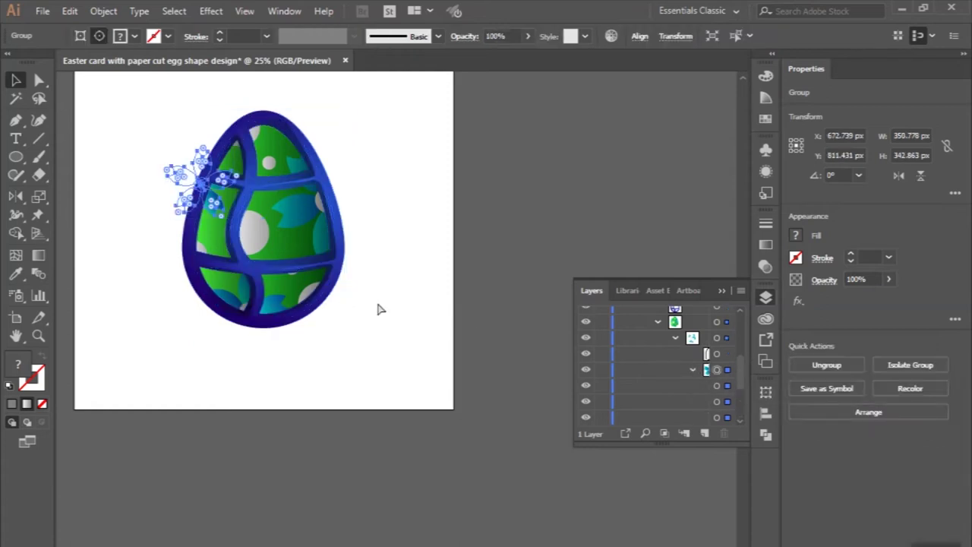
pyautogui.click(451, 448)
pyautogui.scroll(3, 676, 365)
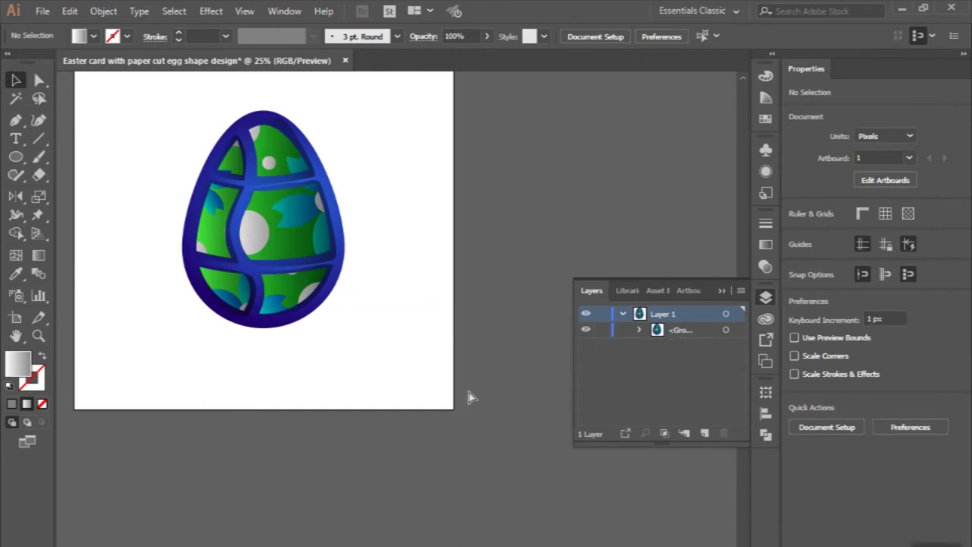
pyautogui.hotkey('ctrl', 'z')
# Move the flower below the artboard and tilt it slightly
pyautogui.moveTo(400, 328); pyautogui.dragTo(351, 497)
pyautogui.scroll(-3, 352, 497)
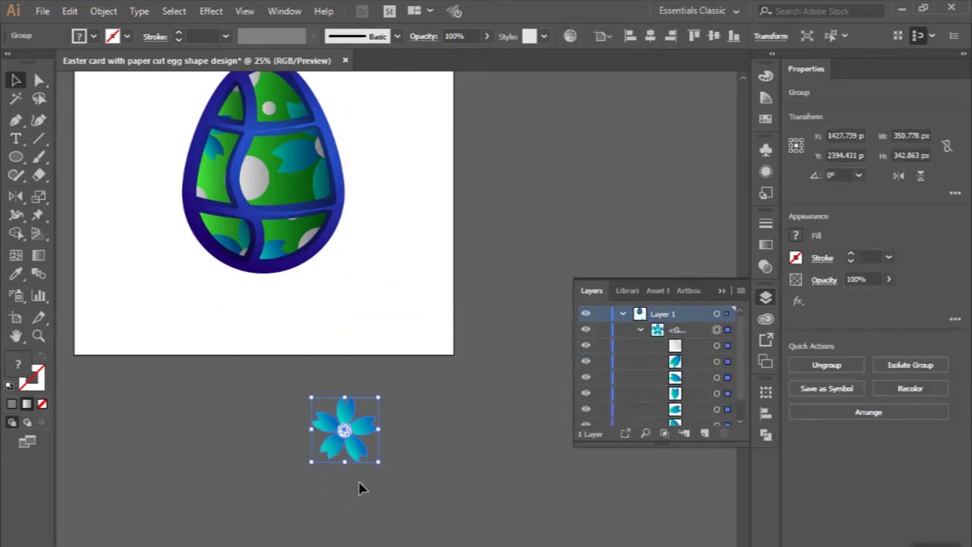
pyautogui.moveTo(382, 468)
pyautogui.mouseDown()
pyautogui.moveTo(388, 464)
pyautogui.moveTo(382, 468)
pyautogui.mouseUp()
pyautogui.click(381, 498)
pyautogui.keyDown('alt'); pyautogui.scroll(-1, 382, 497); pyautogui.keyUp('alt')
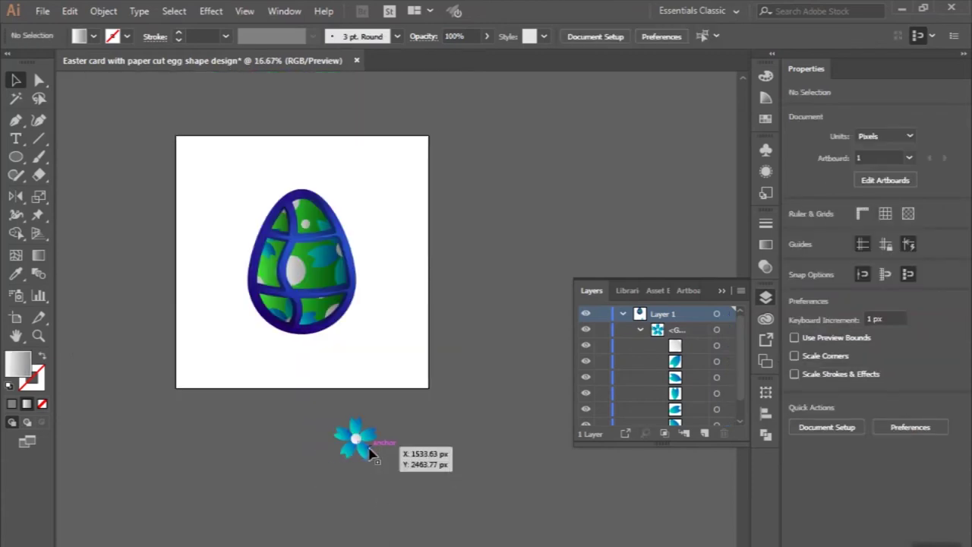
pyautogui.click(363, 444)
pyautogui.keyDown('alt'); pyautogui.scroll(3, 372, 454); pyautogui.keyUp('alt')
pyautogui.scroll(2, 372, 453)
# Inside the flower group, copy and enlarge white circles around the flower, one to about 60 px
pyautogui.doubleClick(337, 456)
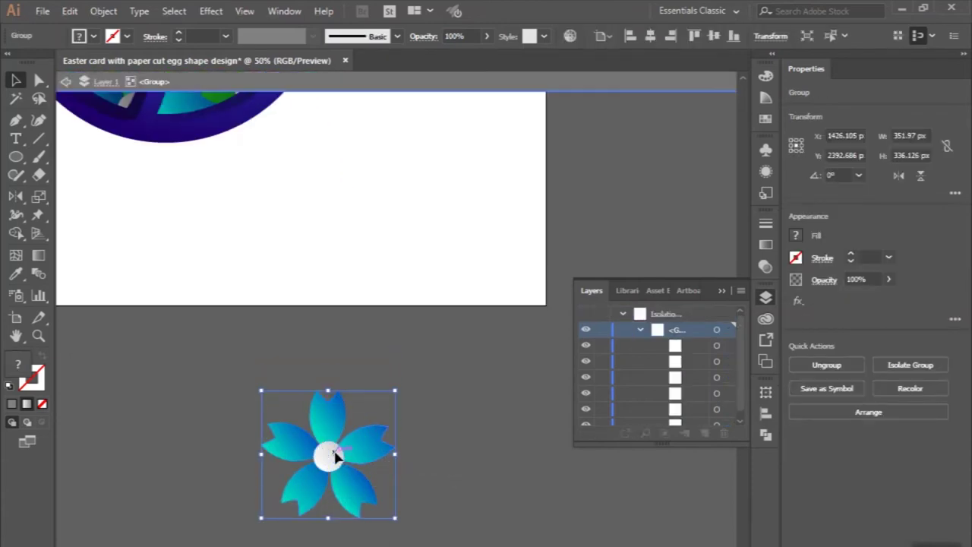
pyautogui.click(334, 458)
pyautogui.keyDown('alt'); pyautogui.scroll(1, 327, 456); pyautogui.keyUp('alt')
pyautogui.moveTo(327, 458)
pyautogui.mouseDown()
pyautogui.moveTo(389, 374)
pyautogui.moveTo(417, 390)
pyautogui.moveTo(411, 383)
pyautogui.moveTo(264, 375)
pyautogui.moveTo(291, 401)
pyautogui.moveTo(214, 510)
pyautogui.moveTo(216, 494)
pyautogui.mouseUp()
pyautogui.keyDown('alt'); pyautogui.scroll(1, 216, 507); pyautogui.keyUp('alt')
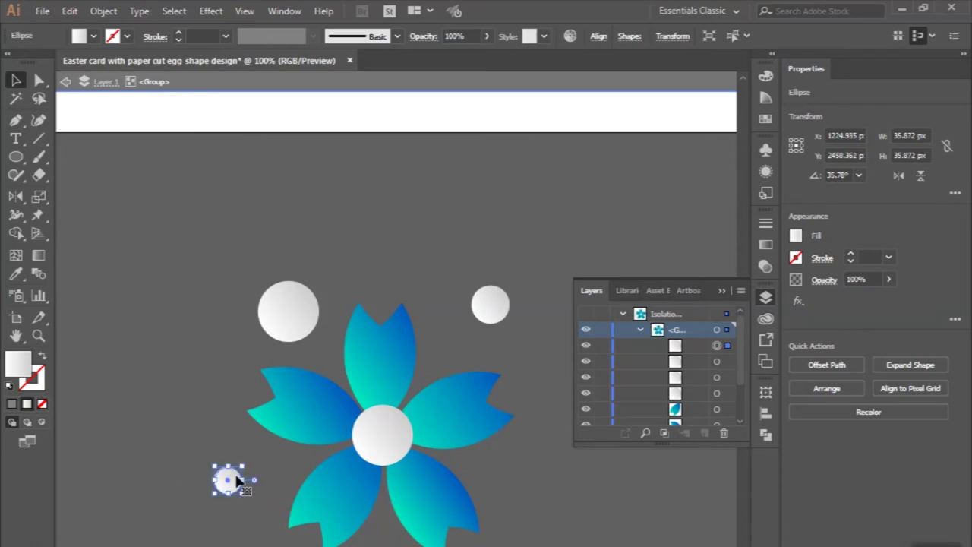
pyautogui.scroll(-2, 238, 482)
pyautogui.scroll(-2, 234, 422)
pyautogui.moveTo(232, 410)
pyautogui.keyDown('alt'); pyautogui.mouseDown()
pyautogui.moveTo(384, 502)
pyautogui.moveTo(382, 521)
pyautogui.moveTo(509, 403)
pyautogui.mouseUp(); pyautogui.keyUp('alt')
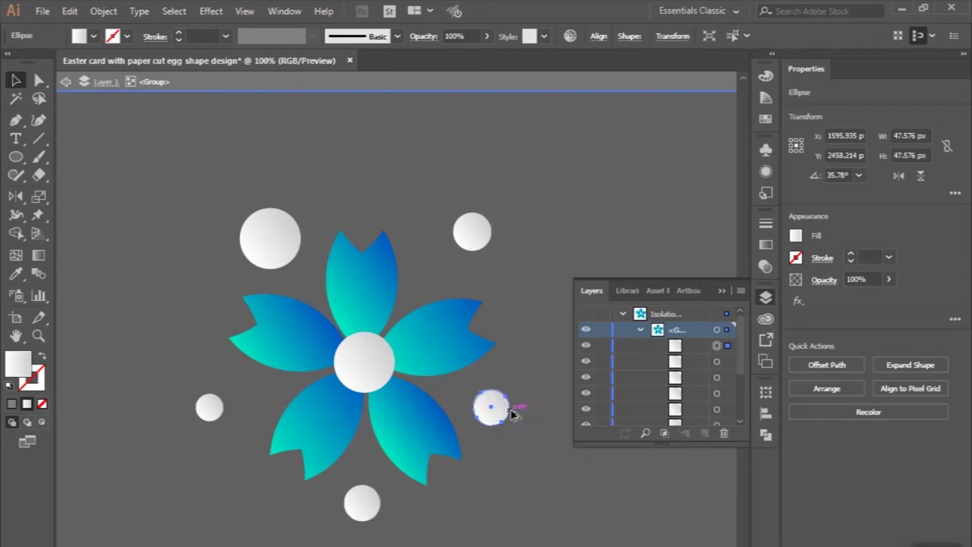
pyautogui.hscroll(2, 478, 416)
pyautogui.moveTo(479, 431); pyautogui.dragTo(483, 436)
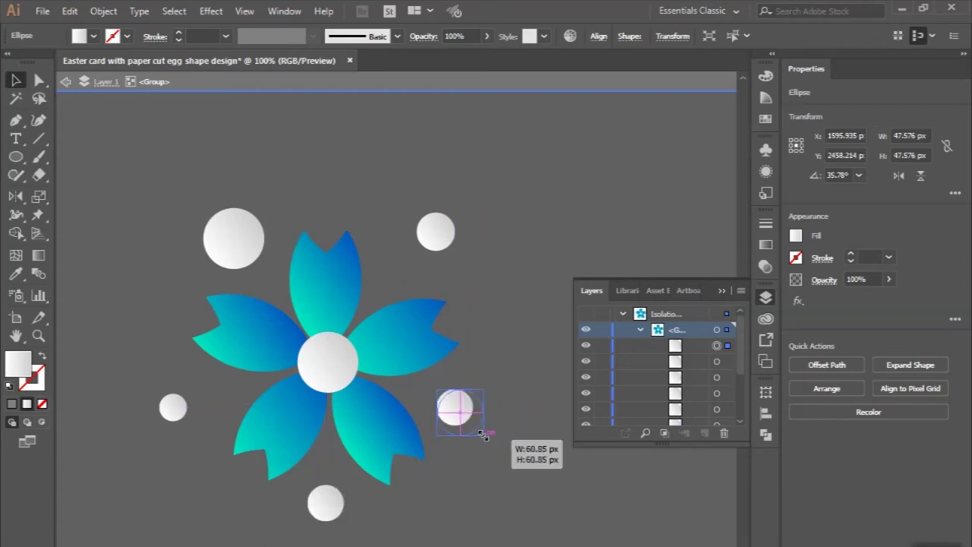
pyautogui.doubleClick(486, 464)
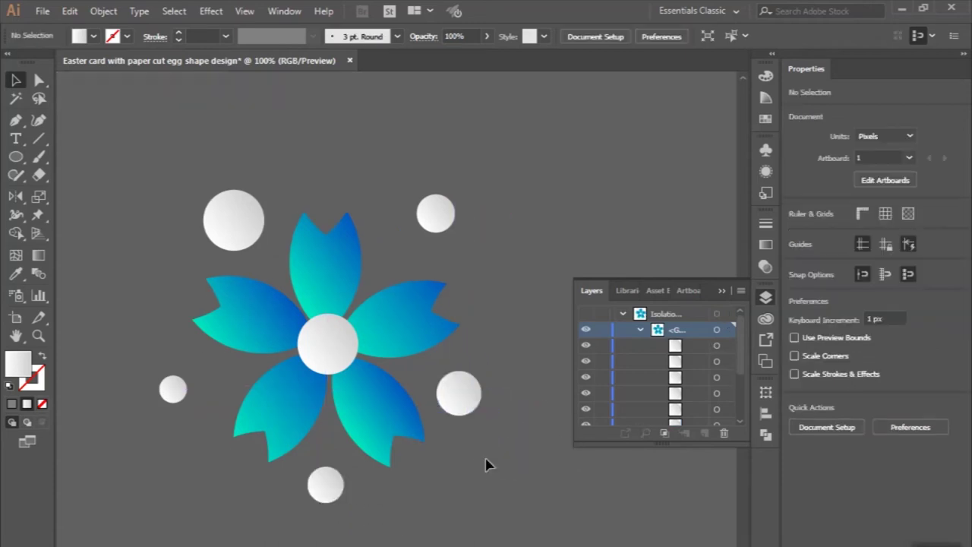
pyautogui.doubleClick(173, 372)
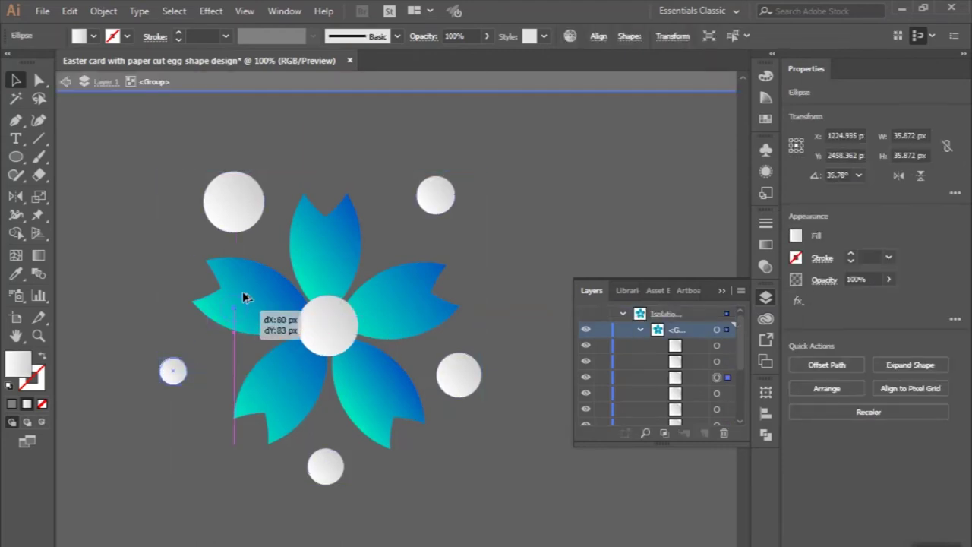
# Copy a small circle onto the left petal to complete three white dots, then group them
pyautogui.scroll(3, 242, 299)
pyautogui.moveTo(232, 313)
pyautogui.mouseDown()
pyautogui.moveTo(254, 272)
pyautogui.moveTo(198, 319)
pyautogui.mouseUp()
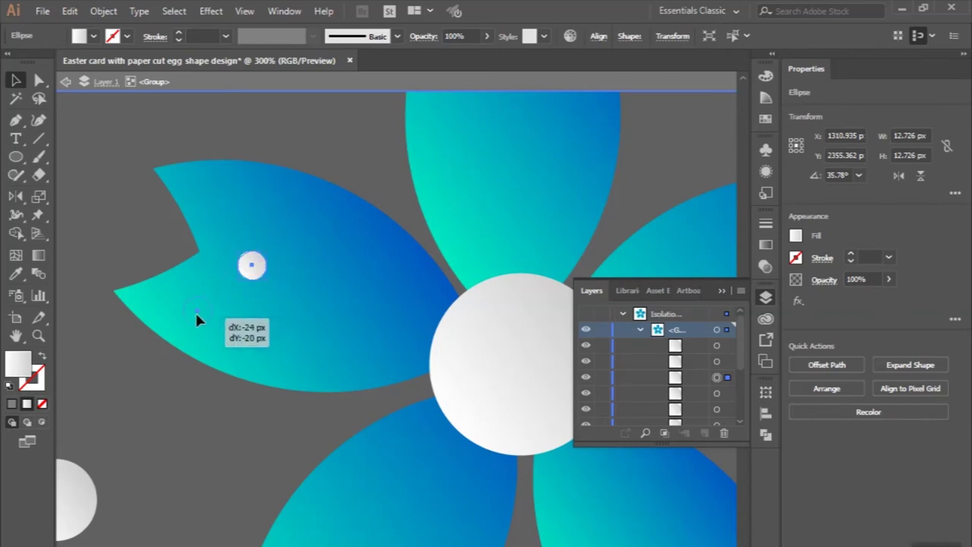
pyautogui.scroll(-2, 232, 203)
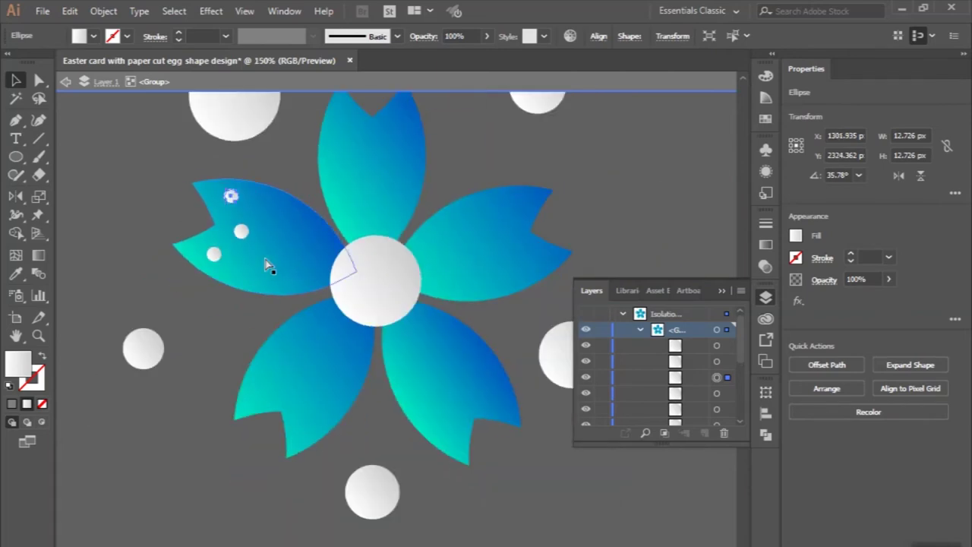
pyautogui.hscroll(1, 265, 265)
pyautogui.keyDown('shift'); pyautogui.click(180, 257); pyautogui.keyUp('shift')
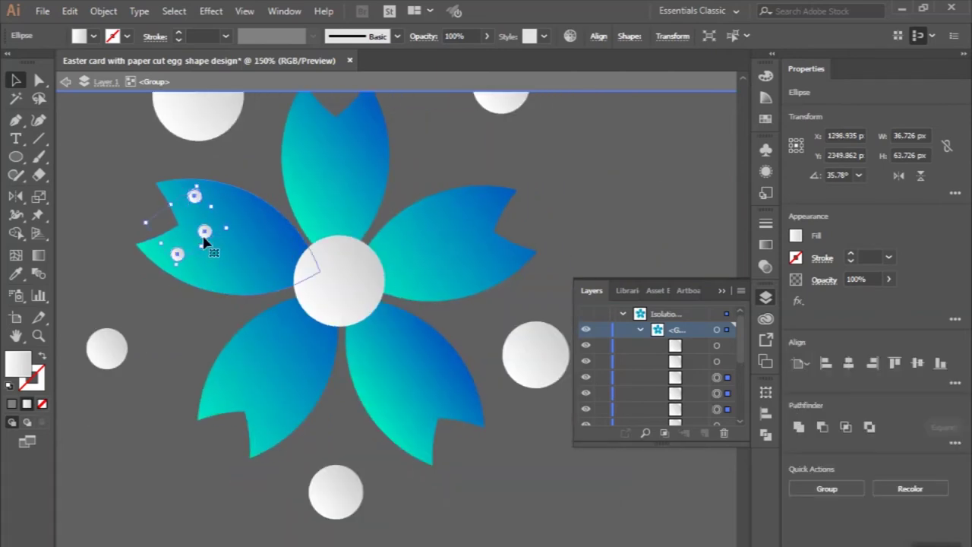
pyautogui.click(827, 489)
# Copy the dot group onto the lower-left petal, rotated to follow the petal
pyautogui.moveTo(205, 235); pyautogui.dragTo(288, 432)
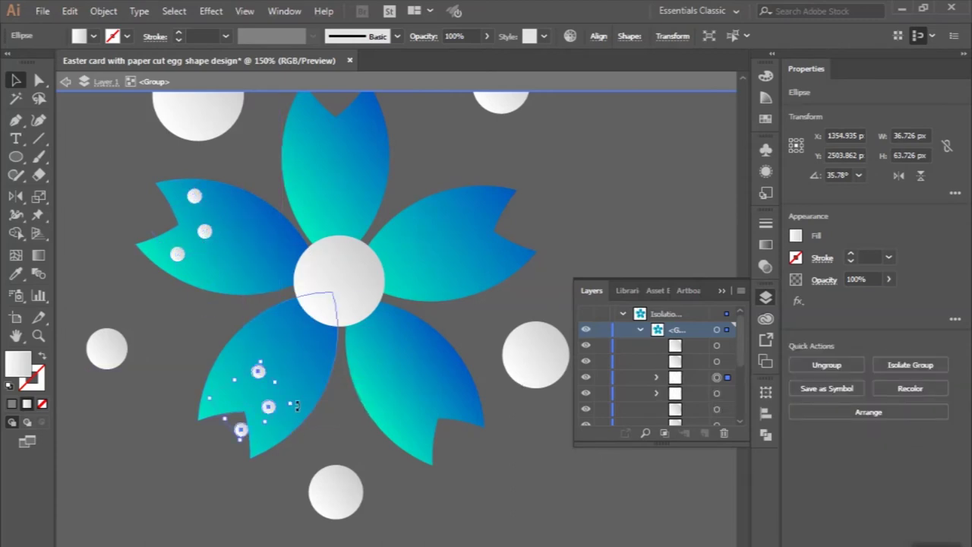
pyautogui.moveTo(296, 406); pyautogui.dragTo(261, 342)
pyautogui.keyDown('alt'); pyautogui.scroll(2, 261, 386); pyautogui.keyUp('alt')
pyautogui.moveTo(257, 390); pyautogui.dragTo(256, 397)
pyautogui.keyDown('alt'); pyautogui.scroll(-1, 256, 397); pyautogui.keyUp('alt')
pyautogui.moveTo(300, 448)
pyautogui.mouseDown()
pyautogui.moveTo(298, 456)
pyautogui.moveTo(334, 462)
pyautogui.mouseUp()
# Place a rotated copy of the dot group on the lower-right petal
pyautogui.keyDown('alt'); pyautogui.scroll(-1, 293, 466); pyautogui.keyUp('alt')
pyautogui.moveTo(219, 413); pyautogui.dragTo(390, 420)
pyautogui.scroll(2, 436, 432)
pyautogui.moveTo(370, 484); pyautogui.dragTo(391, 412)
pyautogui.hotkey('ctrl', 'z')
pyautogui.moveTo(367, 486)
pyautogui.mouseDown()
pyautogui.moveTo(347, 398)
pyautogui.moveTo(377, 413)
pyautogui.mouseUp()
pyautogui.scroll(-2, 377, 412)
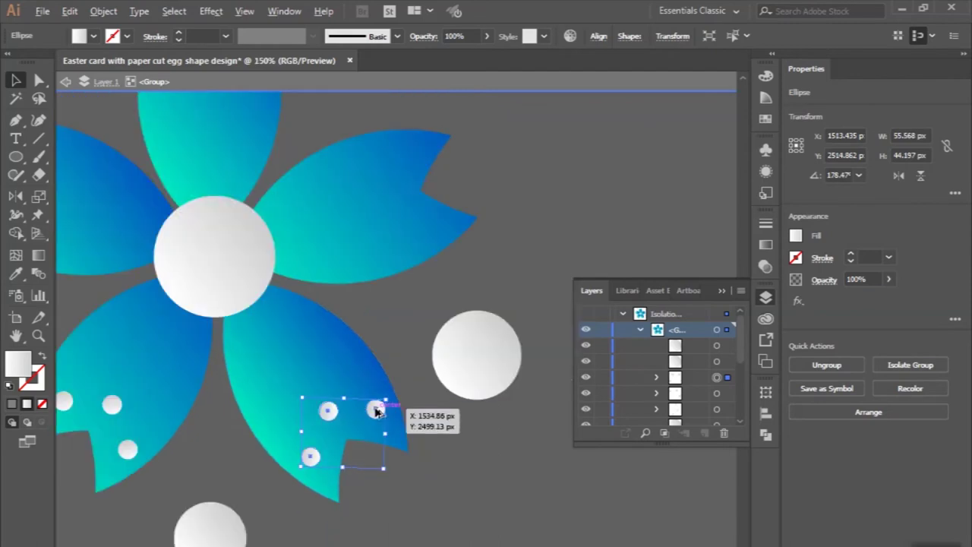
pyautogui.scroll(-2, 373, 406)
pyautogui.scroll(3, 379, 325)
# Place a copy of the dots on the right petal, angled along it
pyautogui.moveTo(377, 412); pyautogui.dragTo(377, 313)
pyautogui.scroll(1, 378, 314)
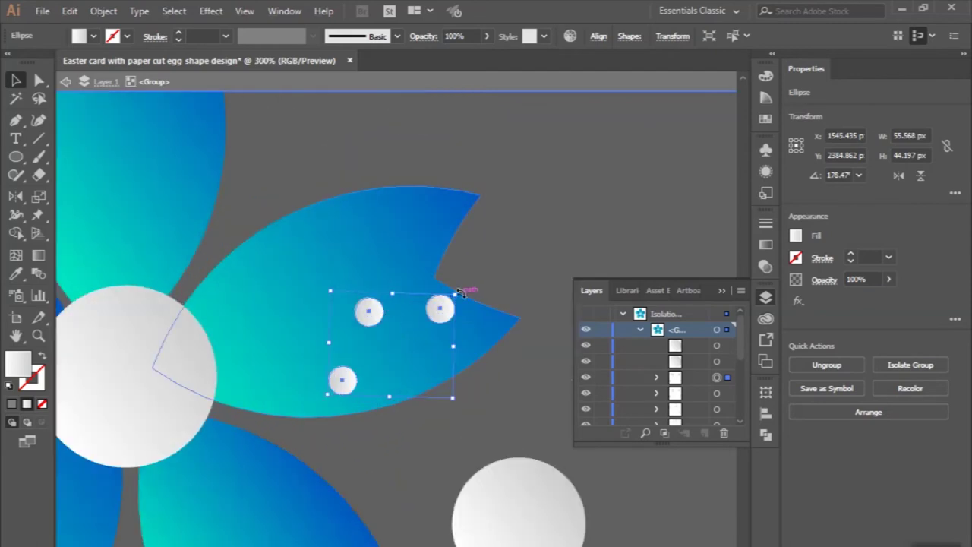
pyautogui.moveTo(460, 292)
pyautogui.mouseDown()
pyautogui.moveTo(354, 282)
pyautogui.moveTo(398, 236)
pyautogui.mouseUp()
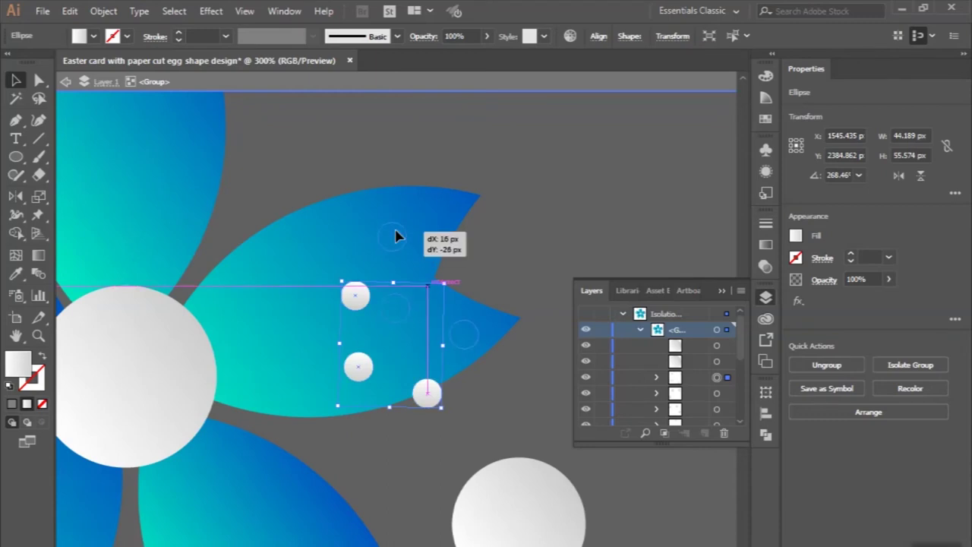
pyautogui.moveTo(489, 220)
pyautogui.mouseDown()
pyautogui.moveTo(512, 245)
pyautogui.moveTo(494, 244)
pyautogui.mouseUp()
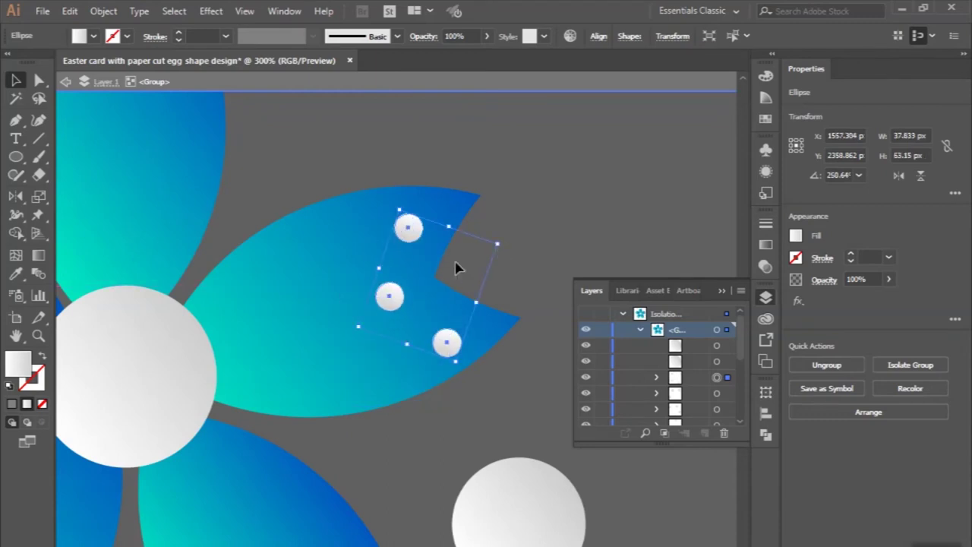
pyautogui.scroll(-2, 439, 316)
# Fit a rotated dot group on the top petal and exit the flower group's isolation mode
pyautogui.moveTo(417, 307); pyautogui.dragTo(283, 204)
pyautogui.scroll(1, 284, 204)
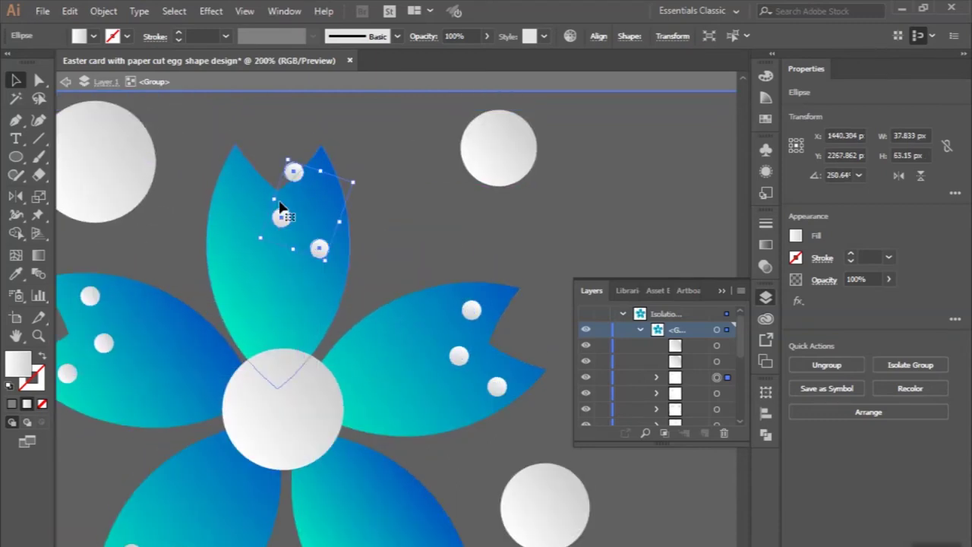
pyautogui.scroll(1, 287, 194)
pyautogui.moveTo(282, 187); pyautogui.dragTo(234, 266)
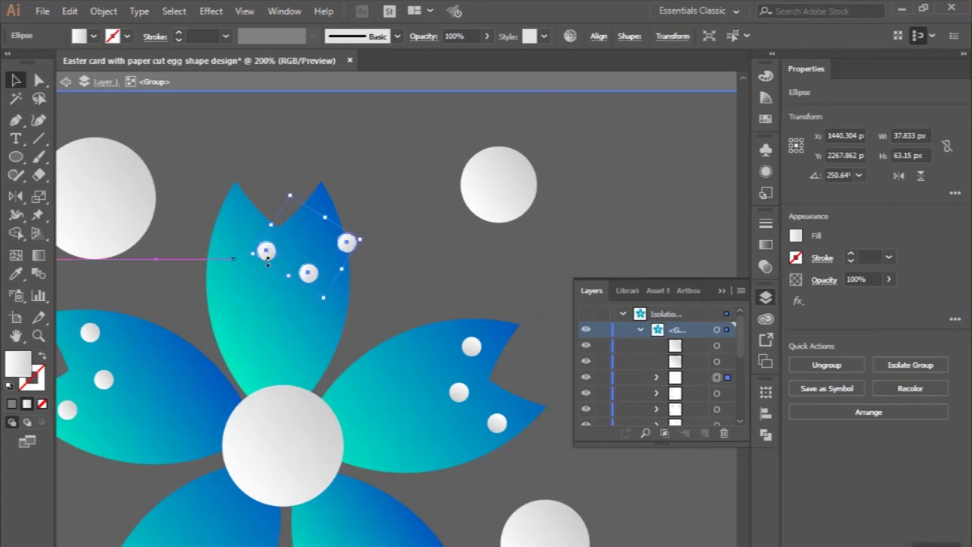
pyautogui.moveTo(309, 279); pyautogui.dragTo(279, 263)
pyautogui.scroll(-2, 279, 258)
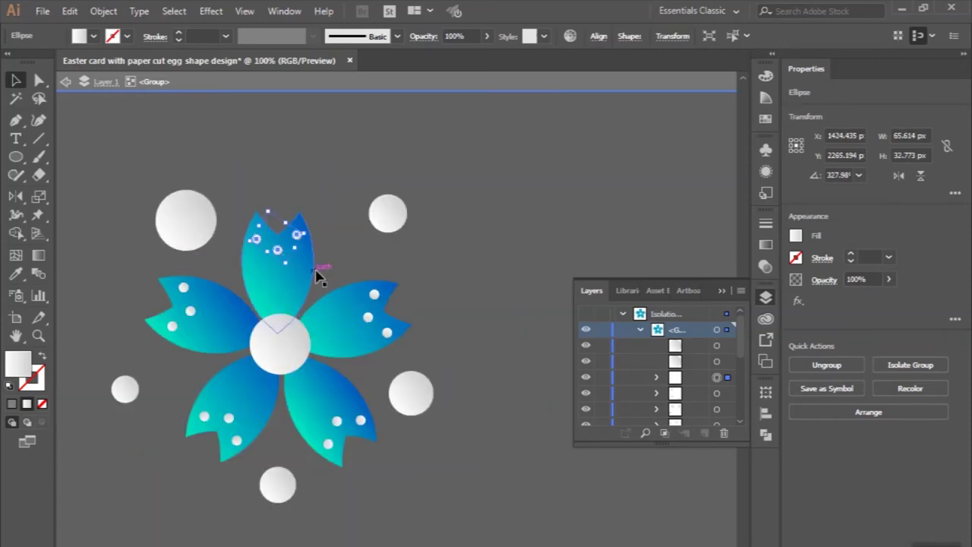
pyautogui.doubleClick(340, 273)
pyautogui.scroll(-3, 326, 311)
pyautogui.scroll(-2, 326, 311)
pyautogui.scroll(1, 321, 303)
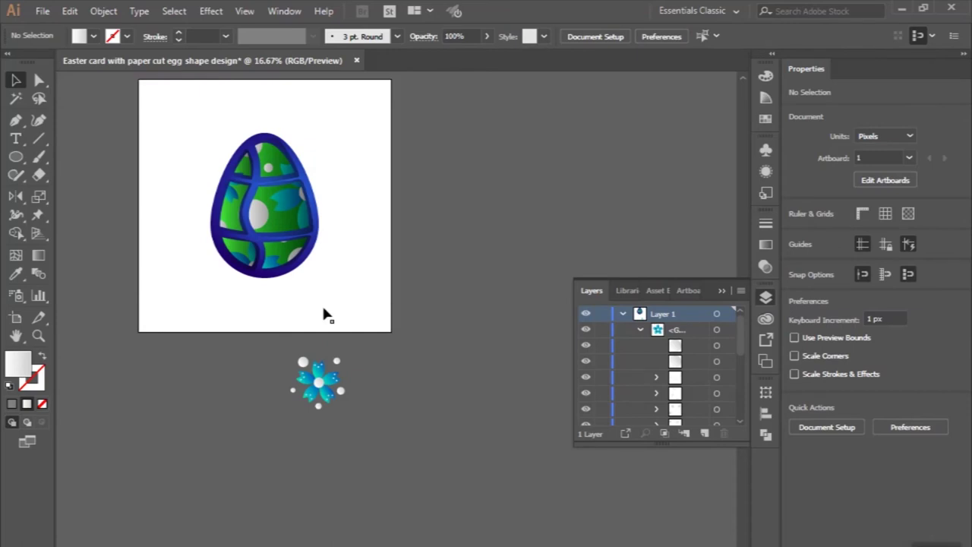
# Draw a 2000 × 2000 px square and send it behind the egg
pyautogui.click(22, 162)
pyautogui.click(91, 156)
pyautogui.scroll(2, 133, 120)
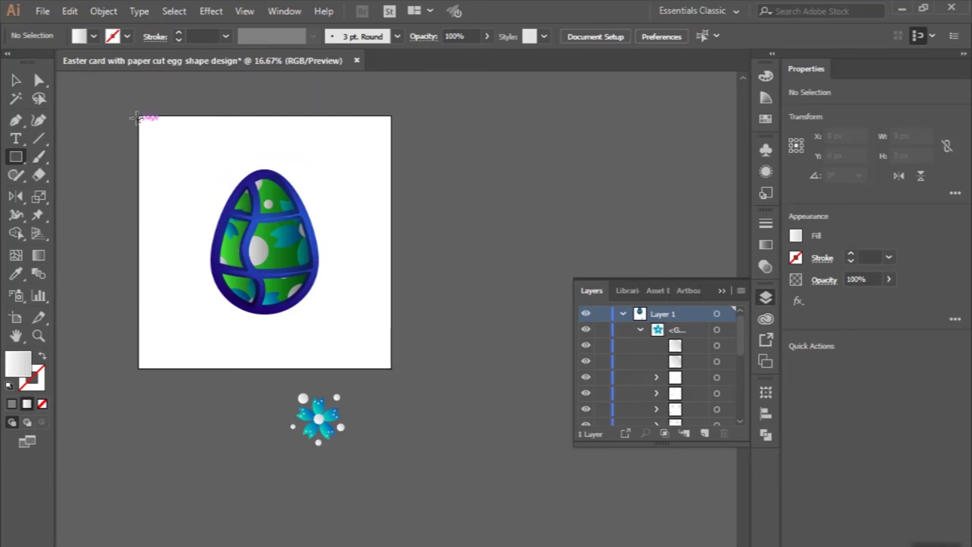
pyautogui.click(138, 113)
pyautogui.write('2000')
pyautogui.click(448, 322)
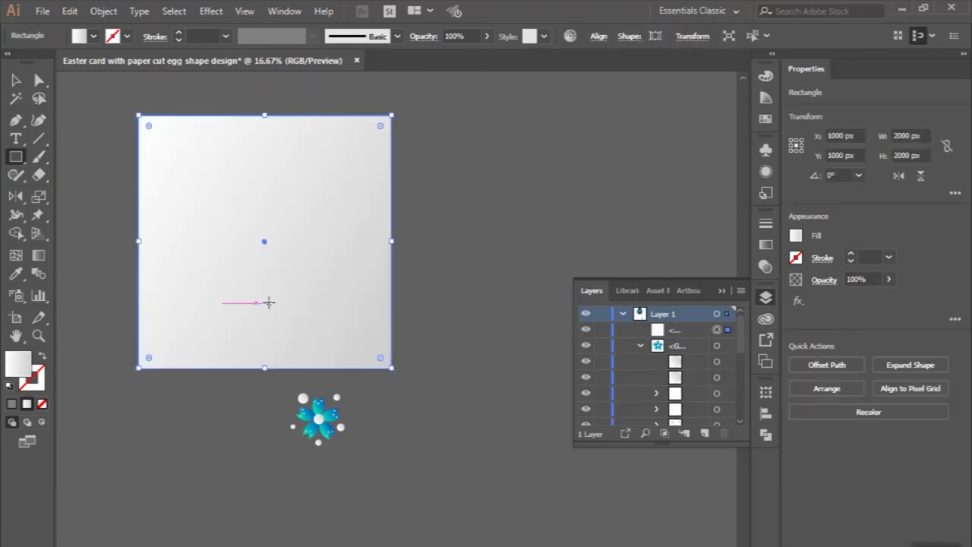
pyautogui.hotkey('ctrl', 'shift', '[')
# Give the square the egg's blue radial gradient and tighten the glow so the edges darken
pyautogui.hotkey('ctrl', '=')
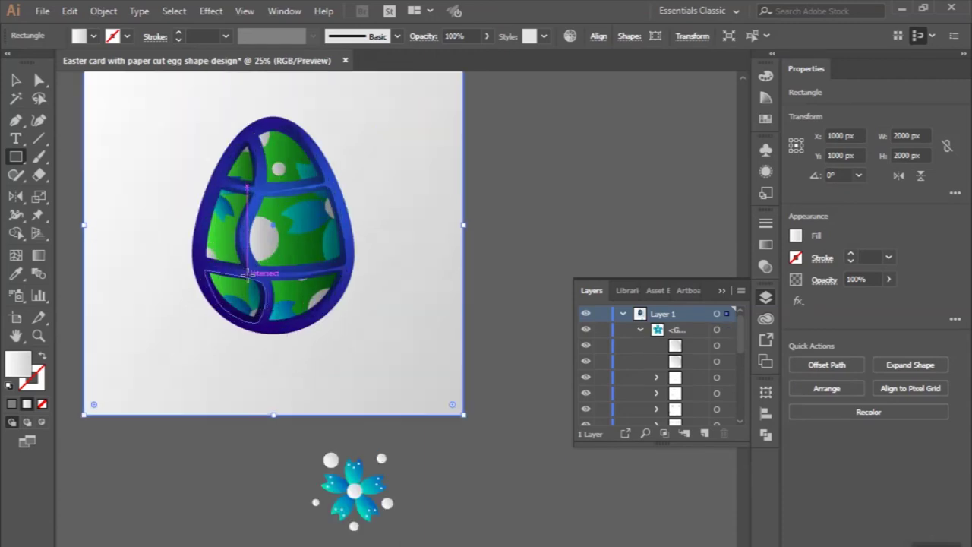
pyautogui.click(16, 274)
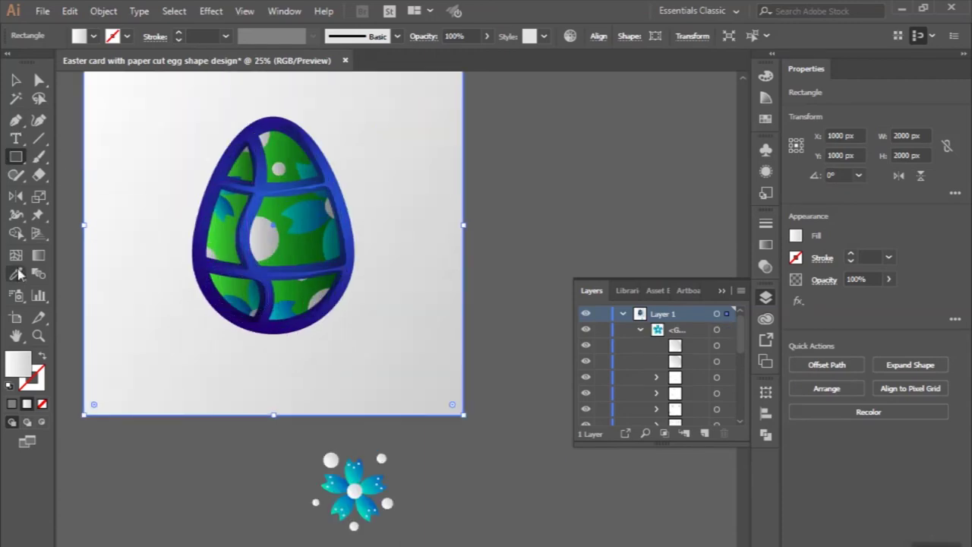
pyautogui.click(226, 168)
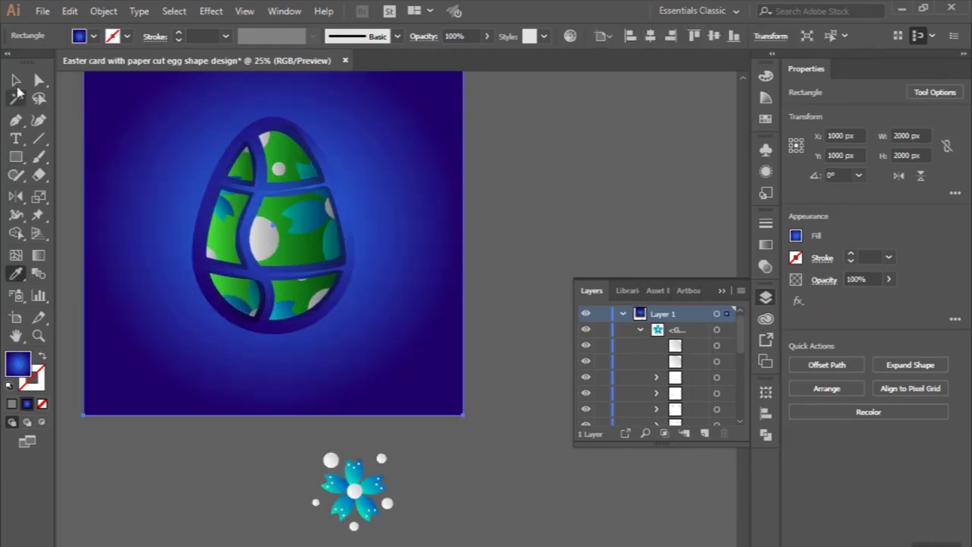
pyautogui.click(17, 81)
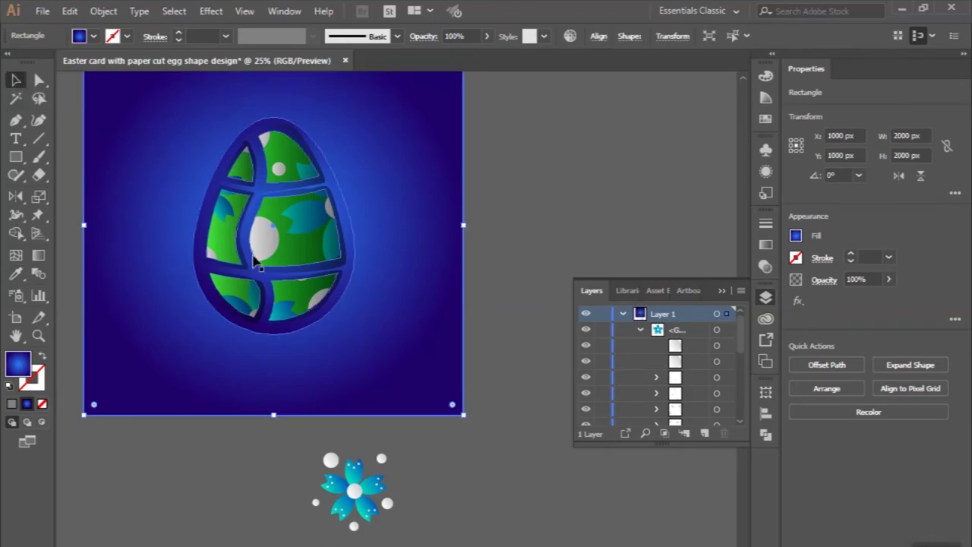
pyautogui.scroll(1, 274, 243)
pyautogui.press('g')
pyautogui.moveTo(463, 262); pyautogui.dragTo(405, 263)
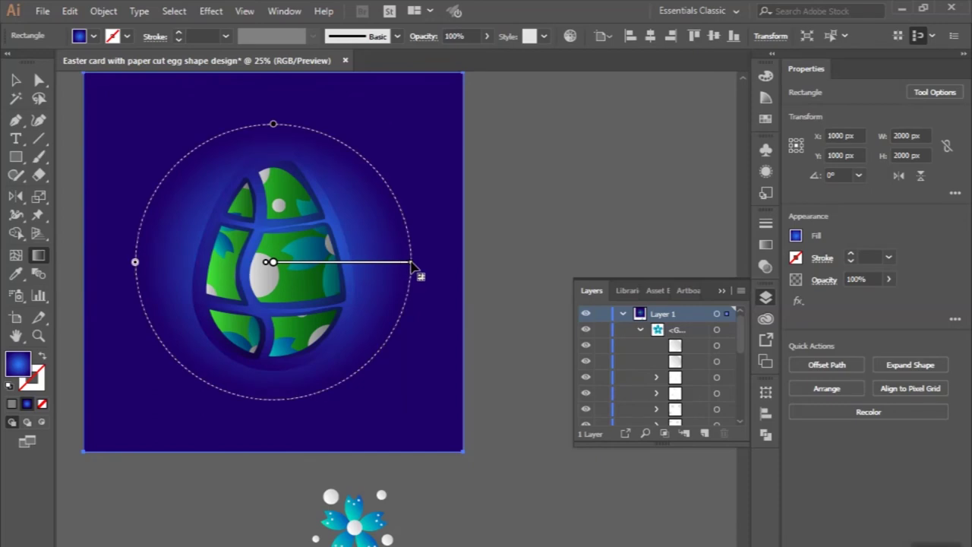
pyautogui.click(16, 79)
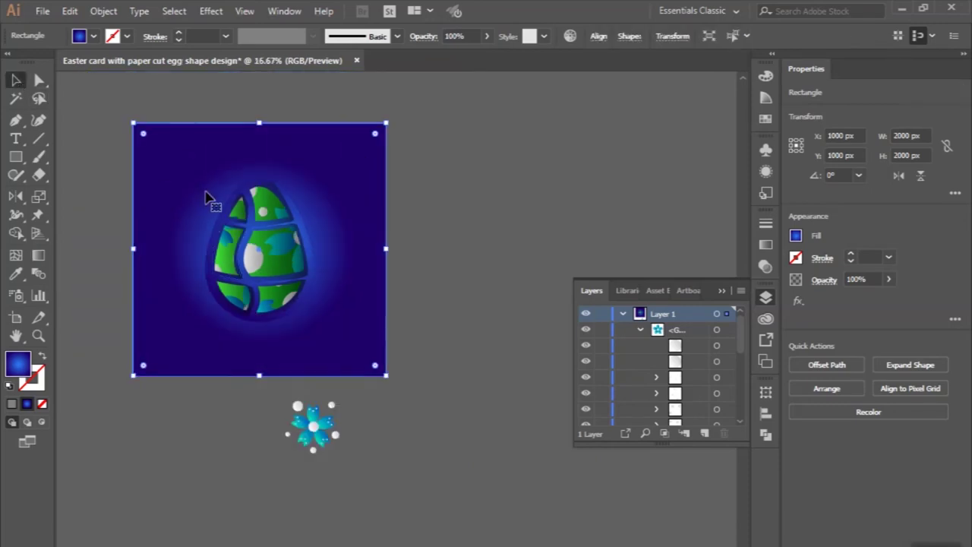
# Duplicate the blue gradient square to the right of the card
pyautogui.click(423, 208)
pyautogui.click(212, 167)
pyautogui.keyDown('alt'); pyautogui.moveTo(303, 163); pyautogui.dragTo(591, 162); pyautogui.keyUp('alt')
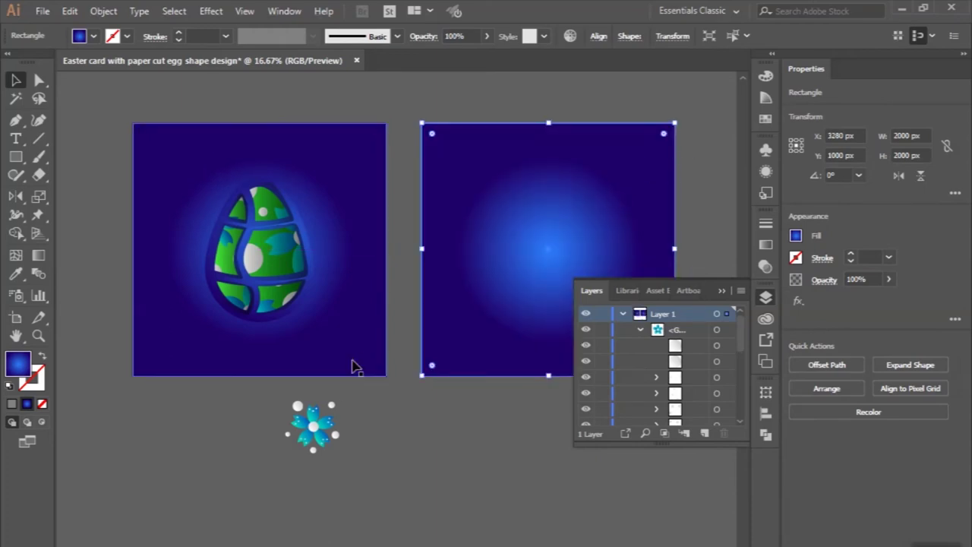
# Cut the flower cluster off the canvas and fill the copied square with the Bugaboo pattern
pyautogui.click(332, 414)
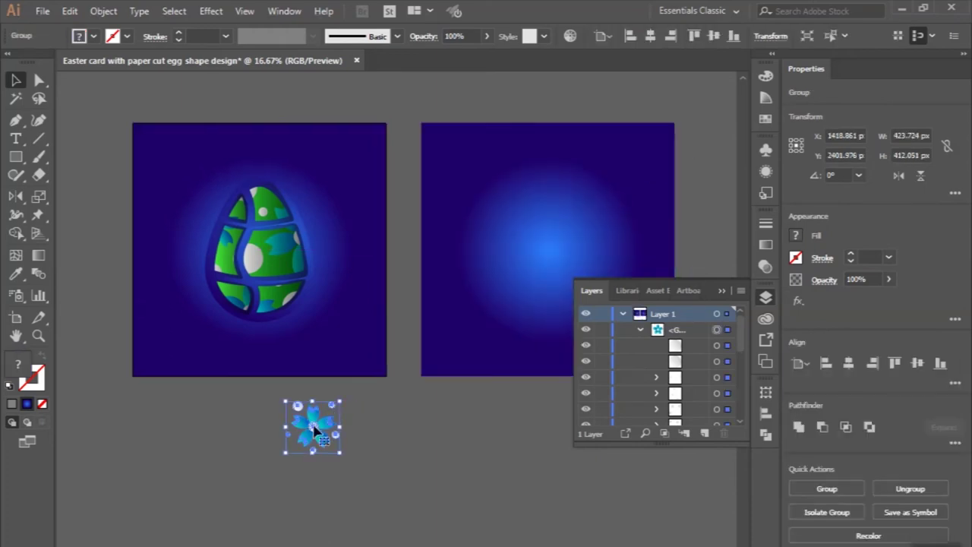
pyautogui.press('Delete')
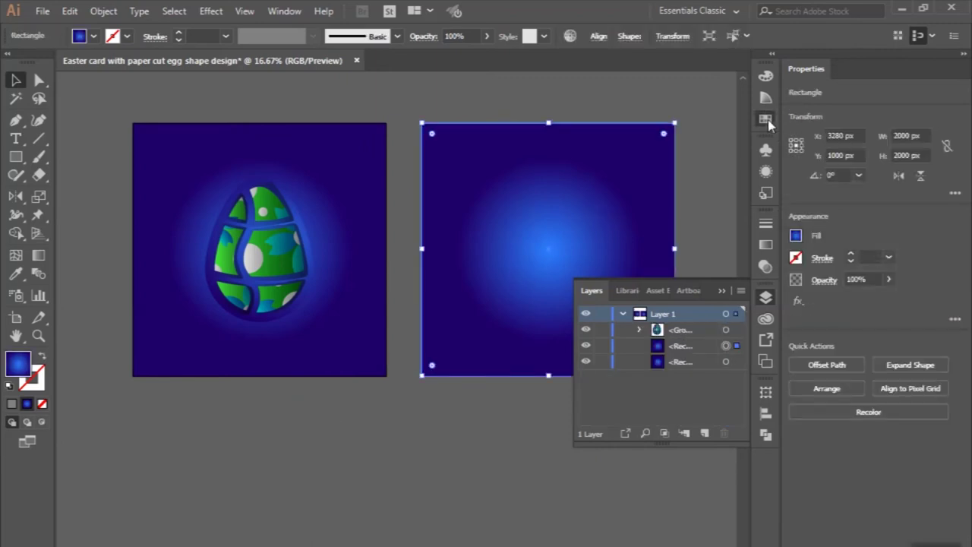
pyautogui.click(765, 119)
pyautogui.click(578, 148)
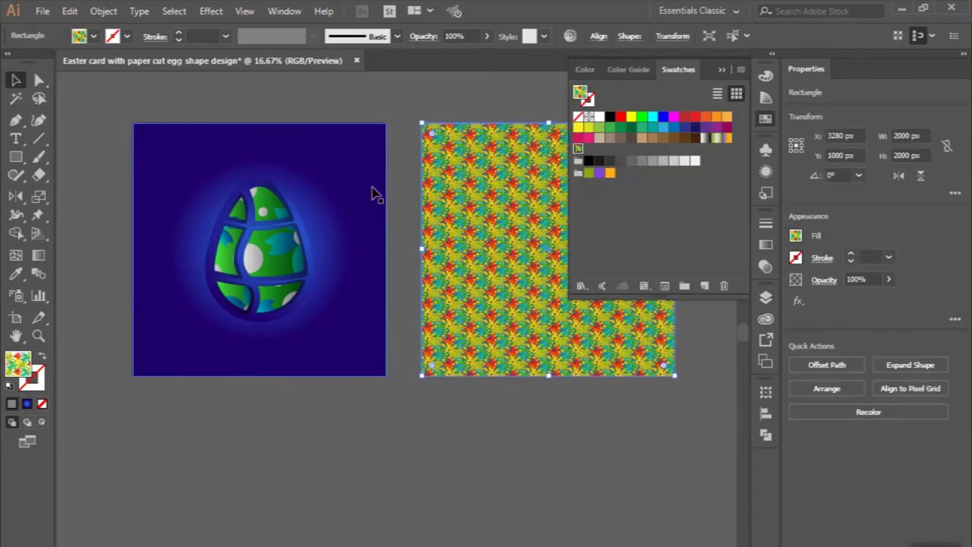
pyautogui.hscroll(3, 373, 191)
pyautogui.click(665, 286)
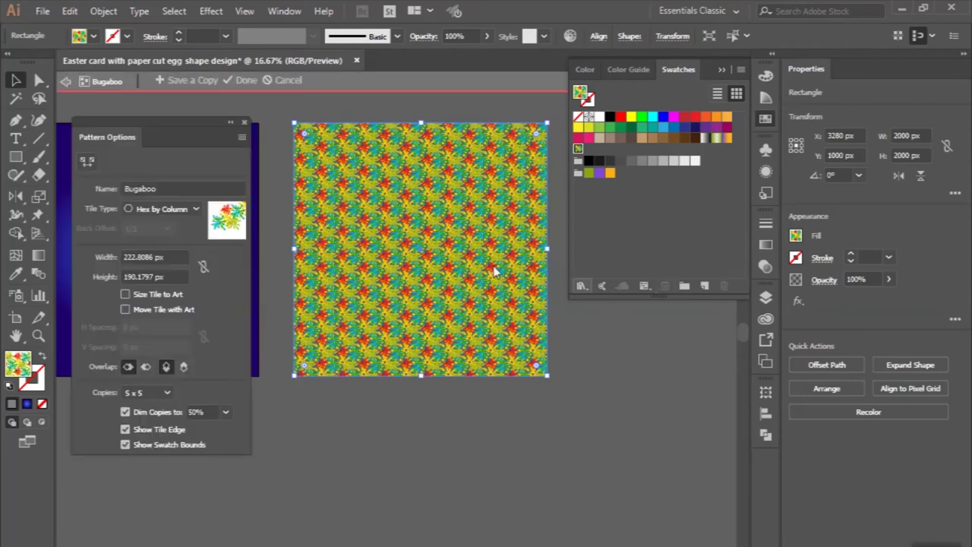
# Replace the old pattern artwork with the pasted flower cluster, scaled down in the tile
pyautogui.keyDown('alt'); pyautogui.scroll(2, 298, 243); pyautogui.keyUp('alt')
pyautogui.keyDown('alt'); pyautogui.scroll(1, 297, 243); pyautogui.keyUp('alt')
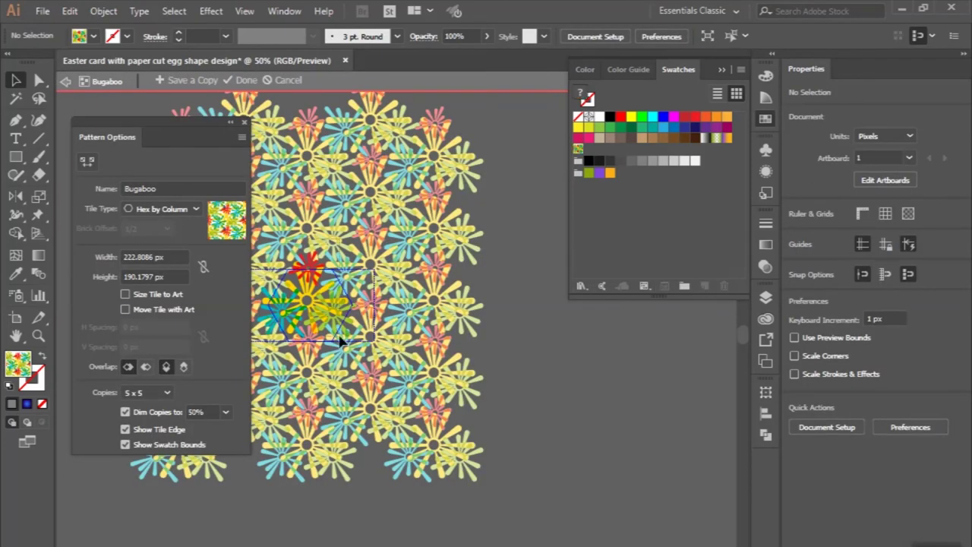
pyautogui.hotkey('ctrl', 'a')
pyautogui.press('Delete')
pyautogui.hotkey('ctrl', 'v')
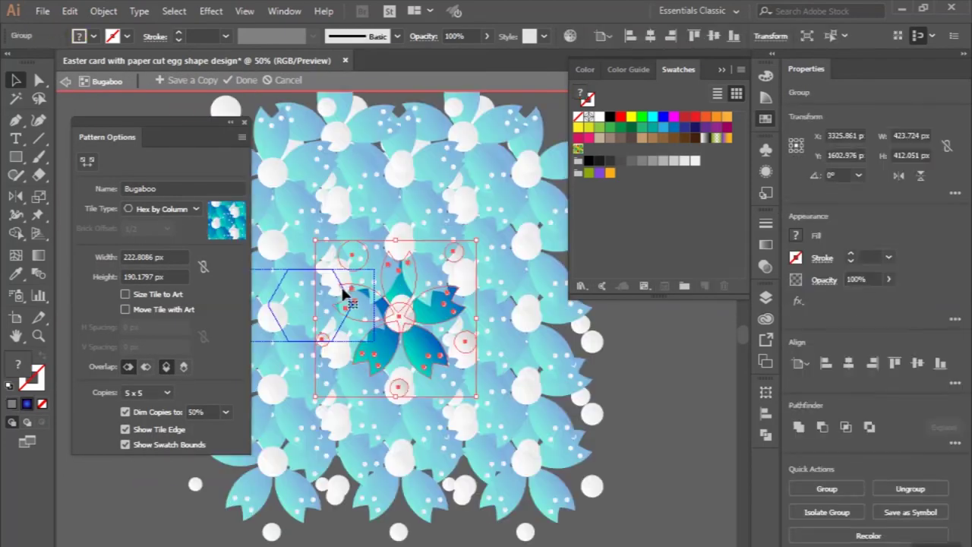
pyautogui.moveTo(433, 258)
pyautogui.mouseDown()
pyautogui.moveTo(433, 315)
pyautogui.moveTo(223, 238)
pyautogui.moveTo(169, 240)
pyautogui.mouseUp()
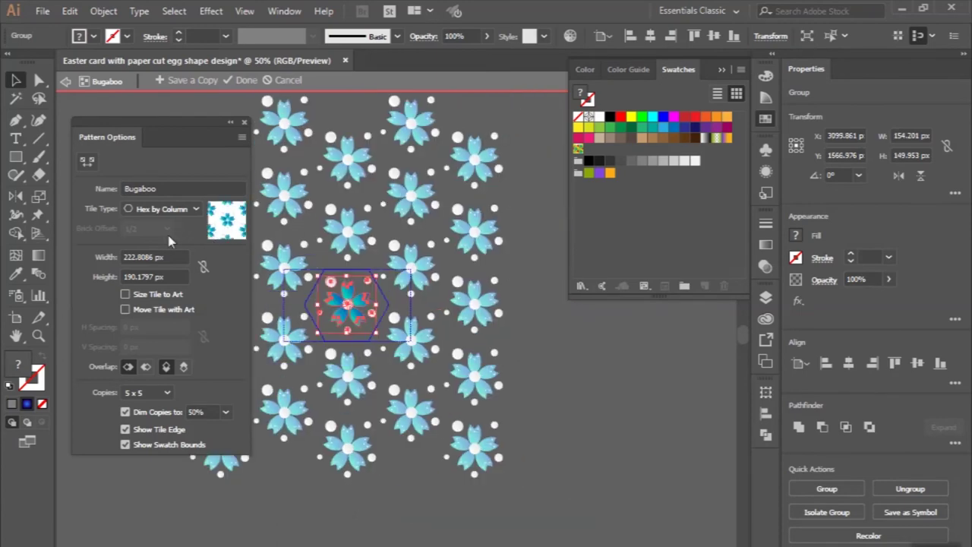
# Set the pattern tile to 450 × 450 px, enlarge the flowers, and apply the pattern
pyautogui.doubleClick(137, 258)
pyautogui.write('450')
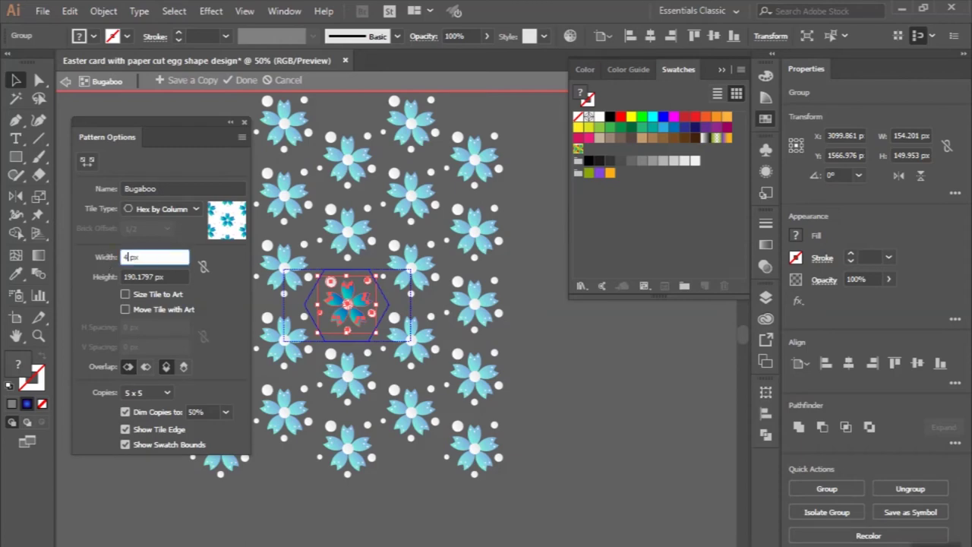
pyautogui.press('Return')
pyautogui.doubleClick(156, 278)
pyautogui.write('450')
pyautogui.press('Return')
pyautogui.moveTo(335, 328); pyautogui.dragTo(351, 366)
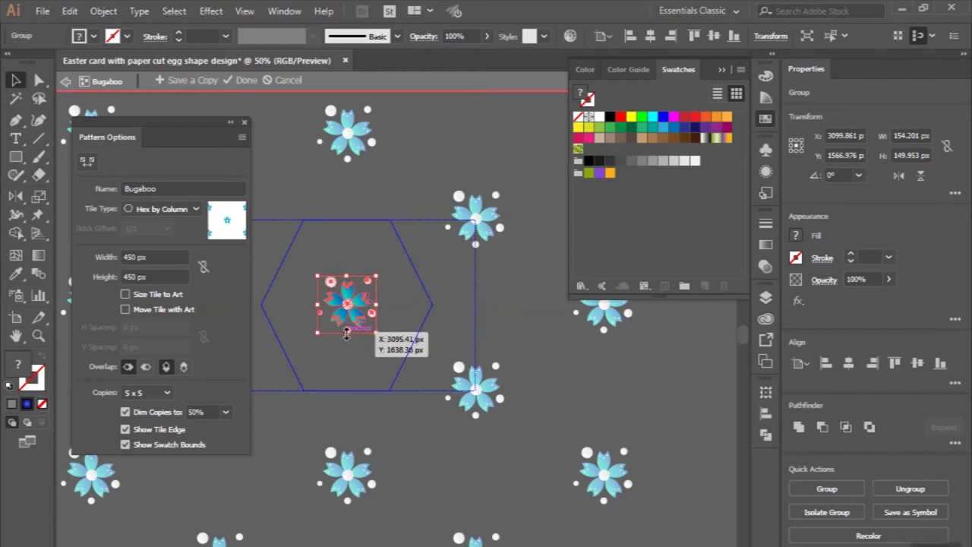
pyautogui.hotkey('ctrl', '-')
pyautogui.hotkey('ctrl', '-')
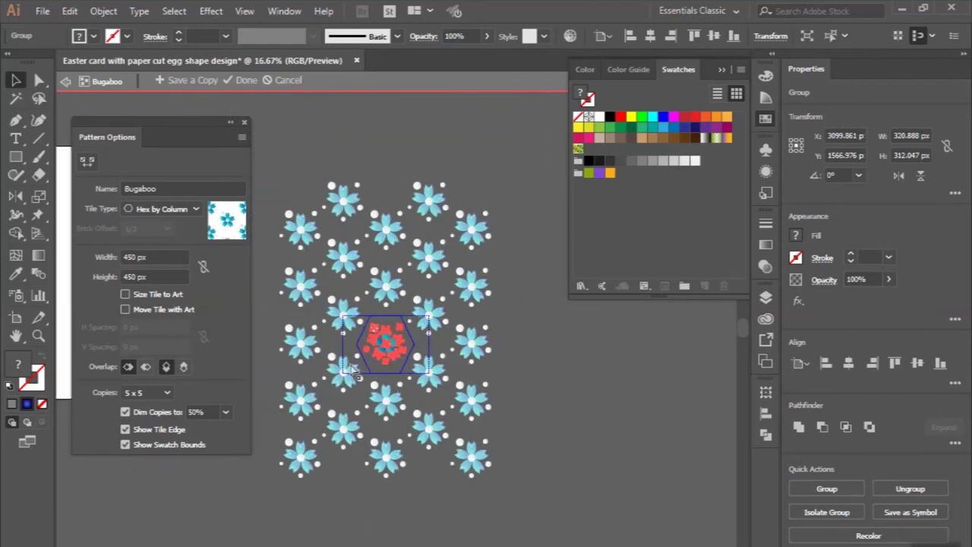
pyautogui.press('Escape')
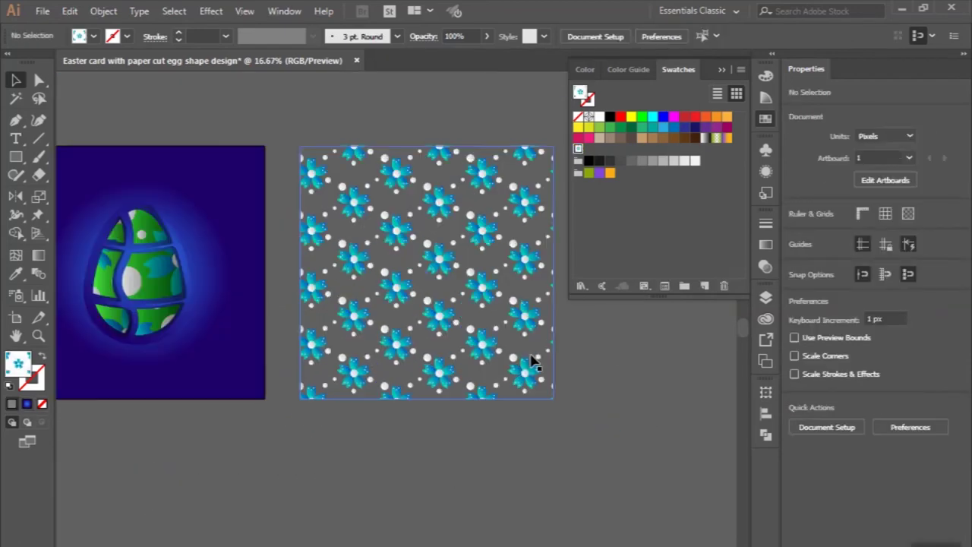
# Align the pattern-filled square onto the egg card's artboard
pyautogui.click(532, 360)
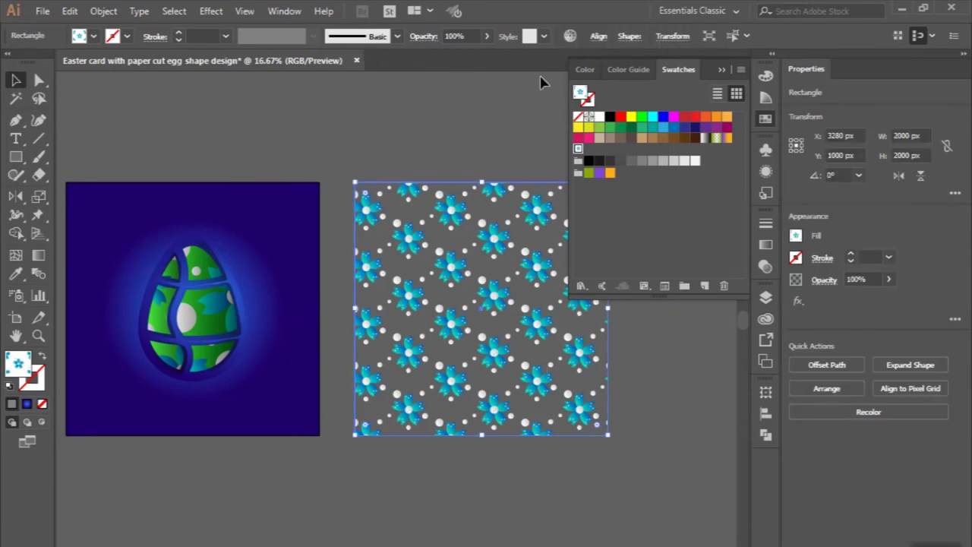
pyautogui.click(598, 36)
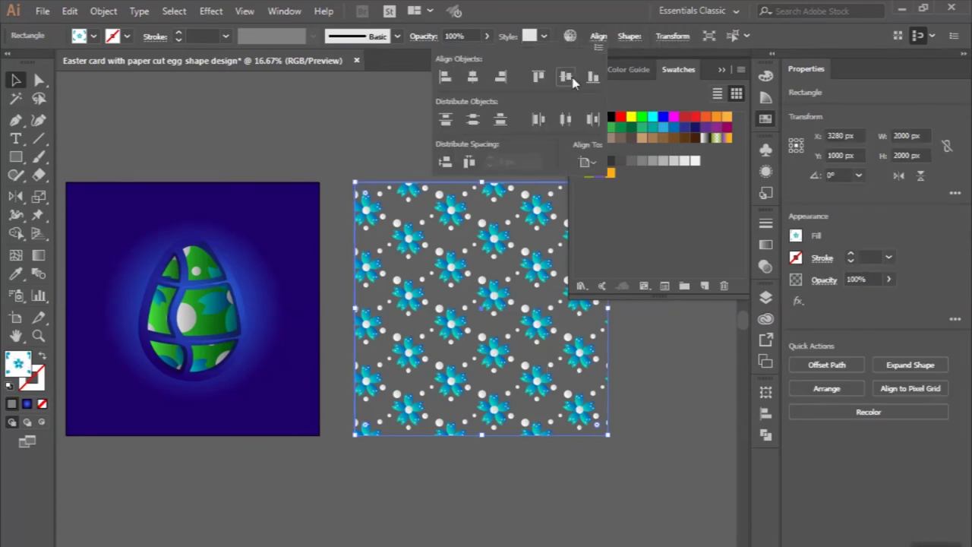
pyautogui.click(472, 77)
pyautogui.hscroll(-3, 531, 228)
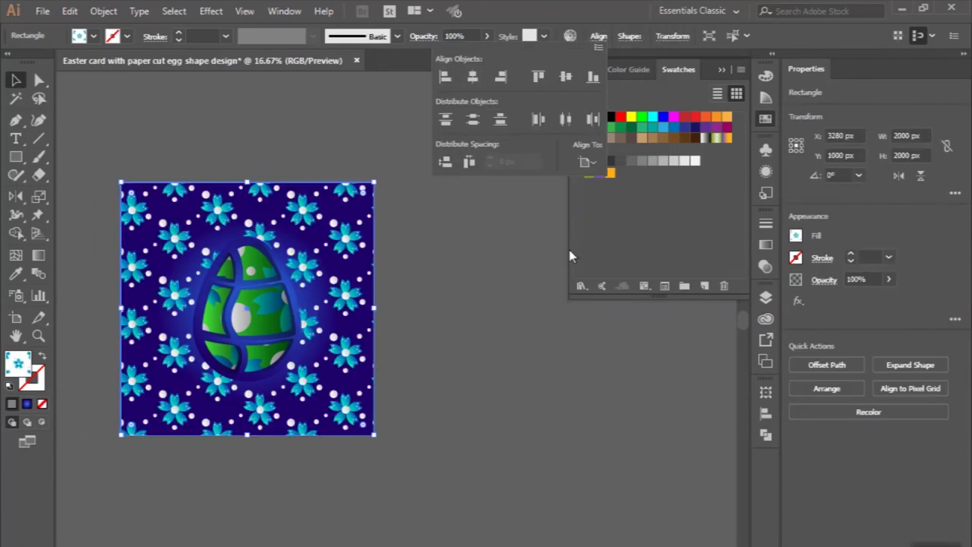
# Blend the pattern square with Multiply at 70% opacity
pyautogui.click(767, 246)
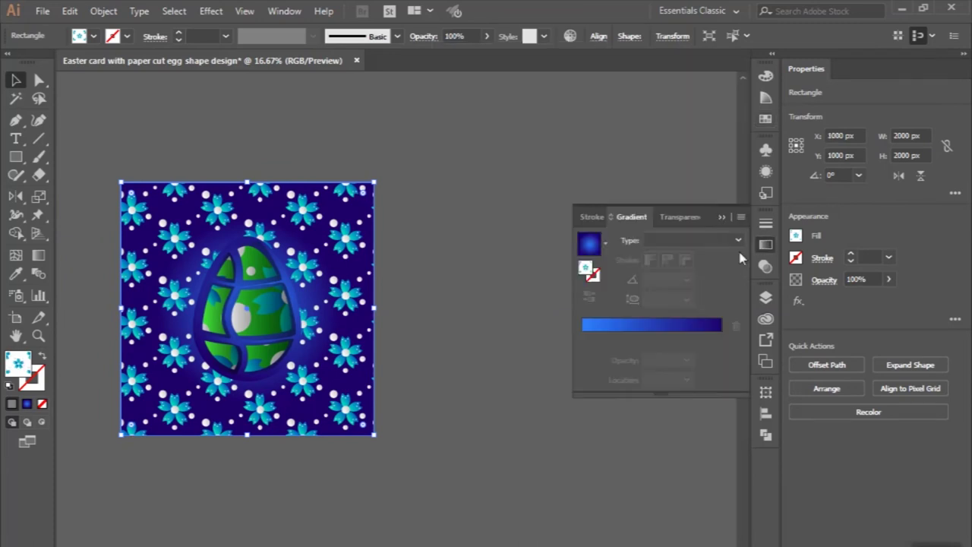
pyautogui.click(664, 225)
pyautogui.click(614, 240)
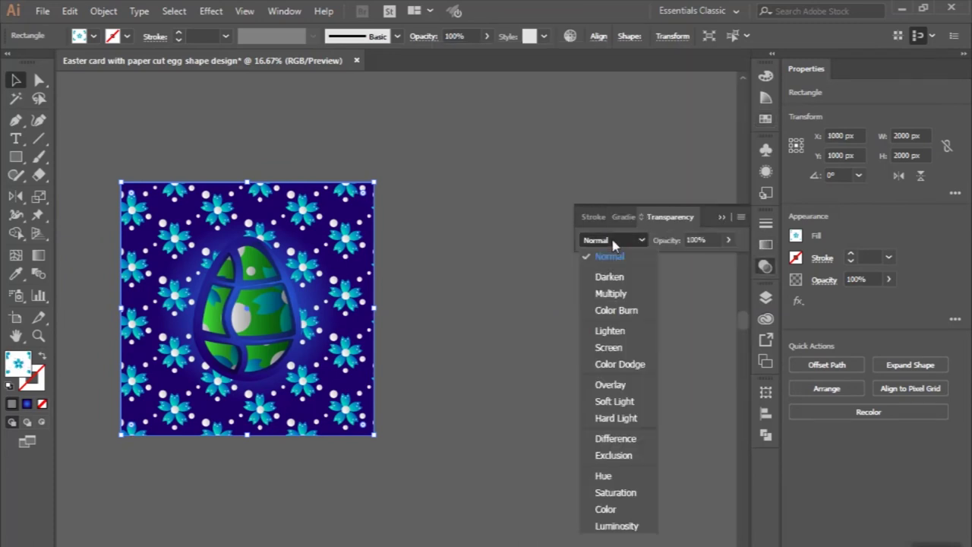
pyautogui.click(603, 293)
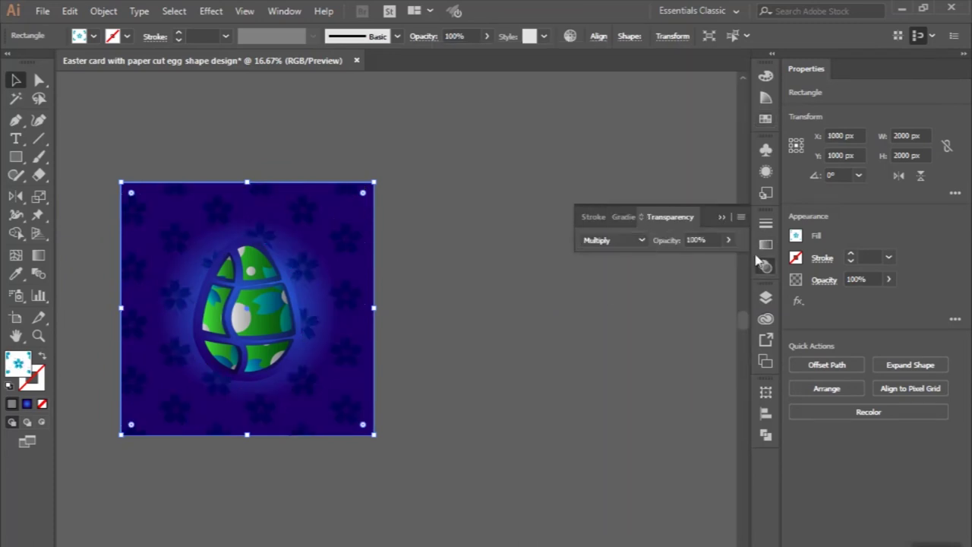
pyautogui.click(855, 280)
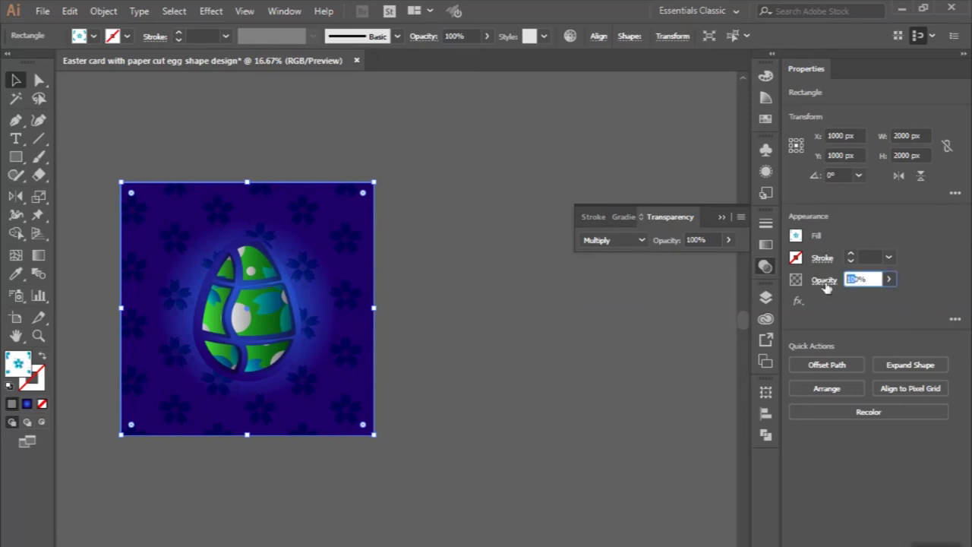
pyautogui.write('70')
pyautogui.press('Return')
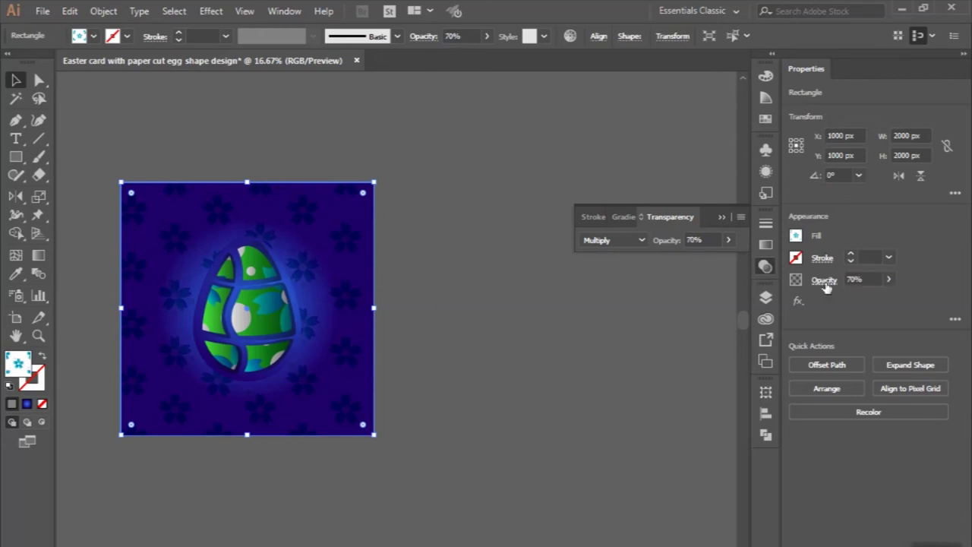
pyautogui.click(473, 356)
pyautogui.scroll(1, 357, 375)
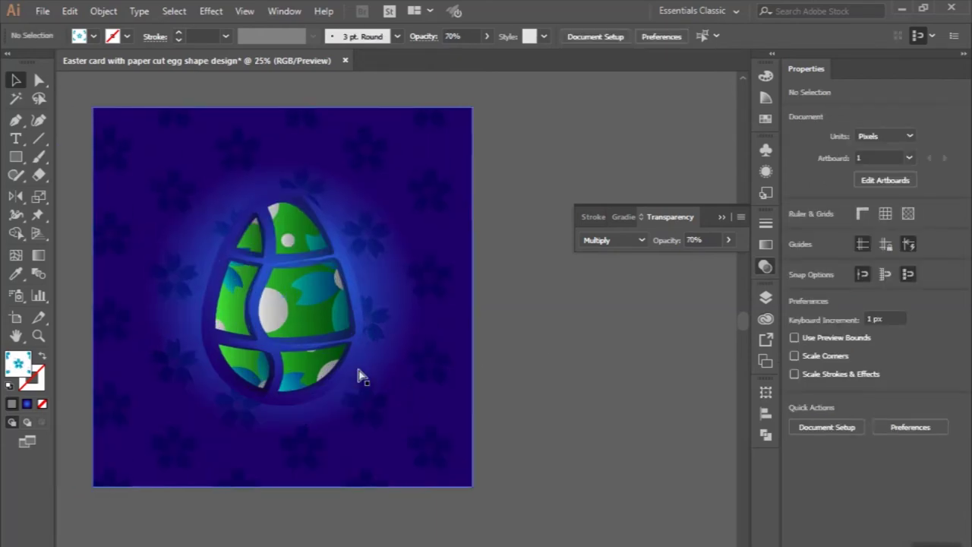
# Select the bottom background square from the Layers panel and adjust its radial glow
pyautogui.click(377, 354)
pyautogui.scroll(1, 380, 319)
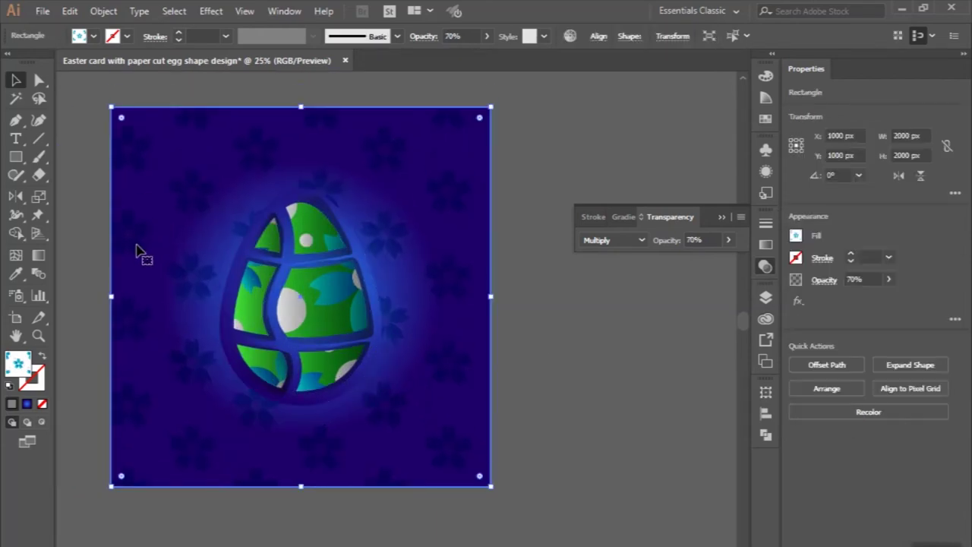
pyautogui.click(39, 255)
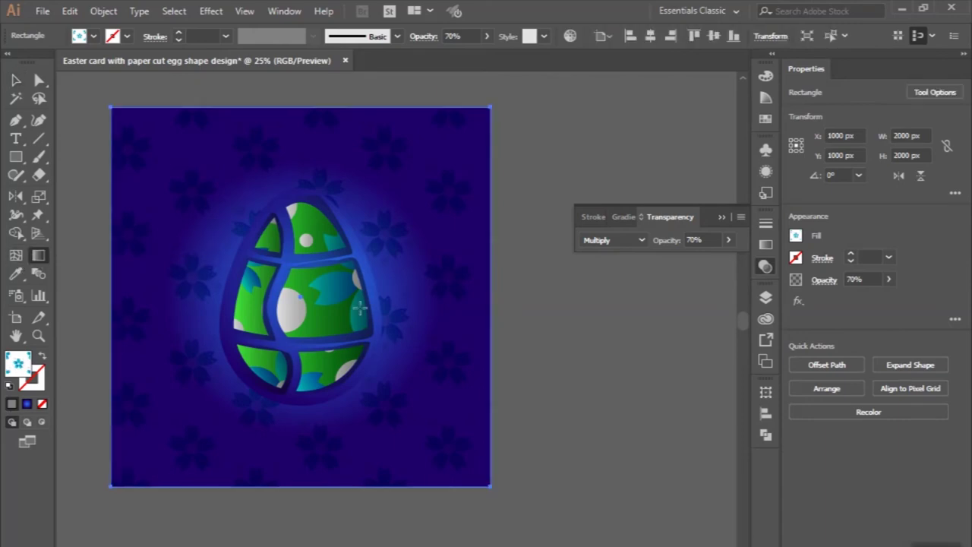
pyautogui.click(16, 80)
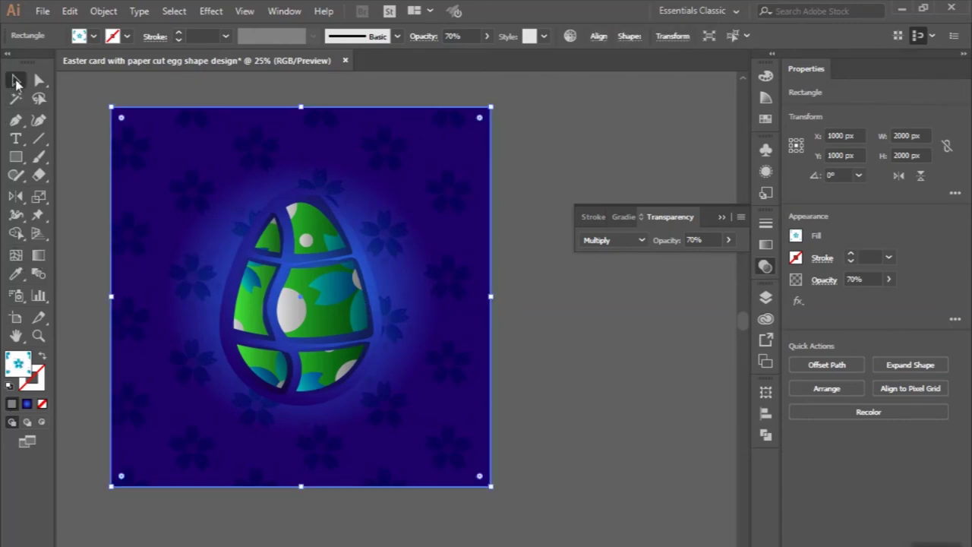
pyautogui.click(766, 297)
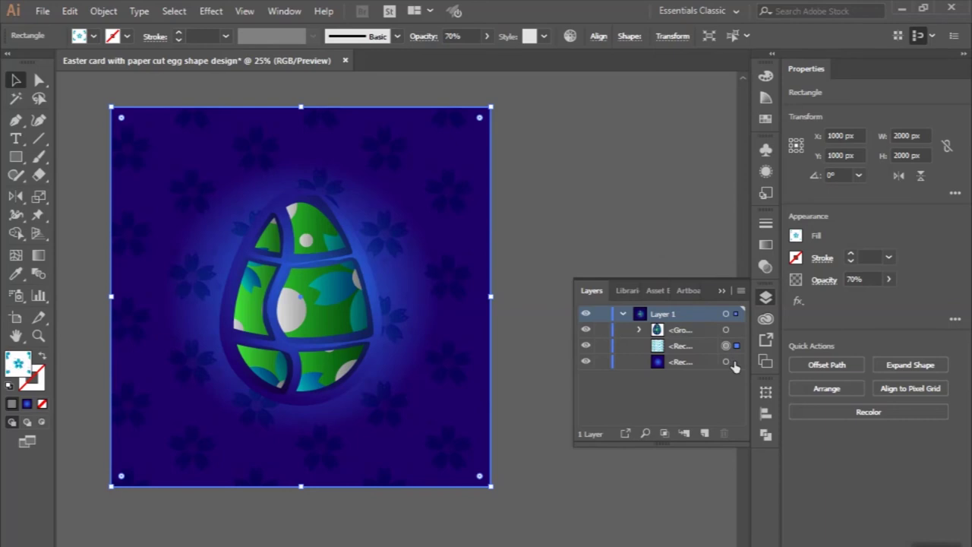
pyautogui.click(732, 362)
pyautogui.click(38, 255)
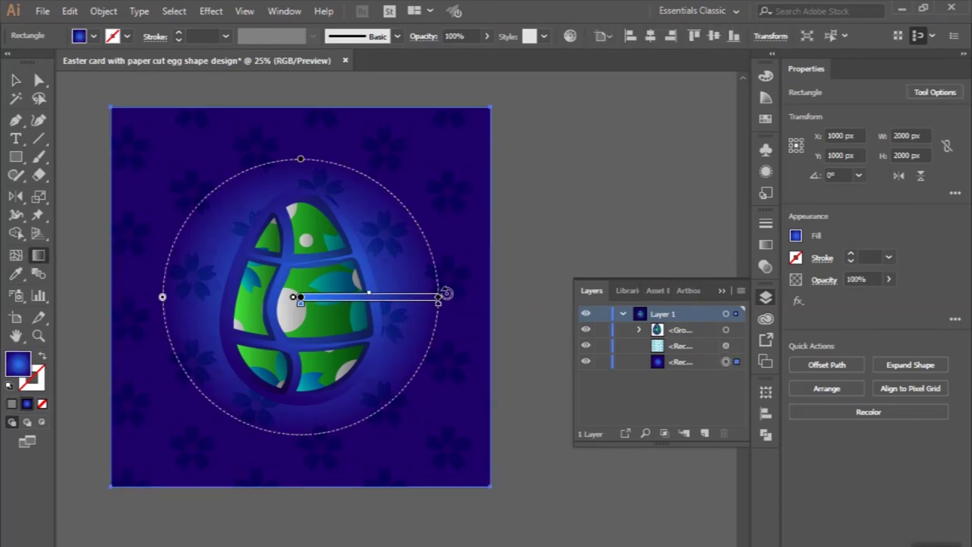
pyautogui.moveTo(439, 304); pyautogui.dragTo(420, 304)
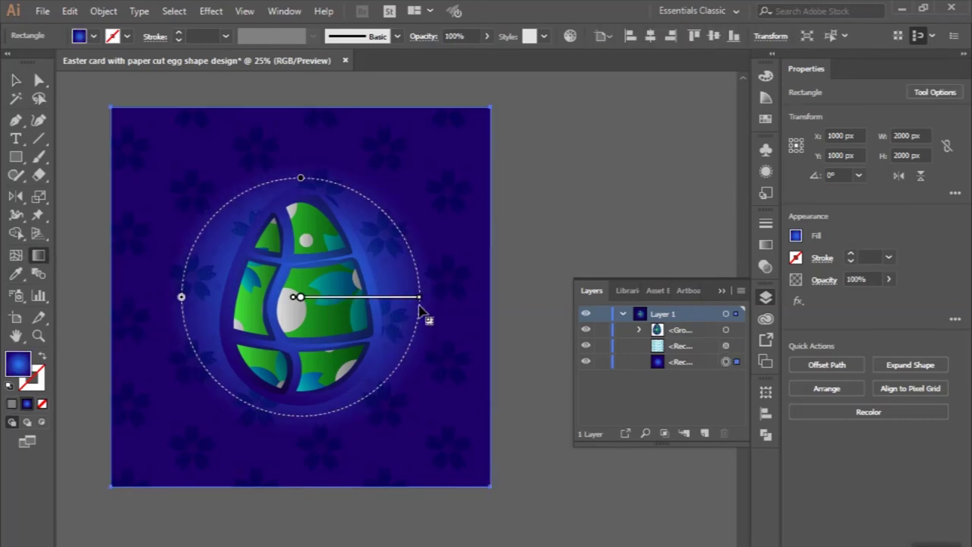
# Enlarge the background's radial glow and shift it up and to the right
pyautogui.click(16, 80)
pyautogui.moveTo(288, 267); pyautogui.dragTo(343, 322)
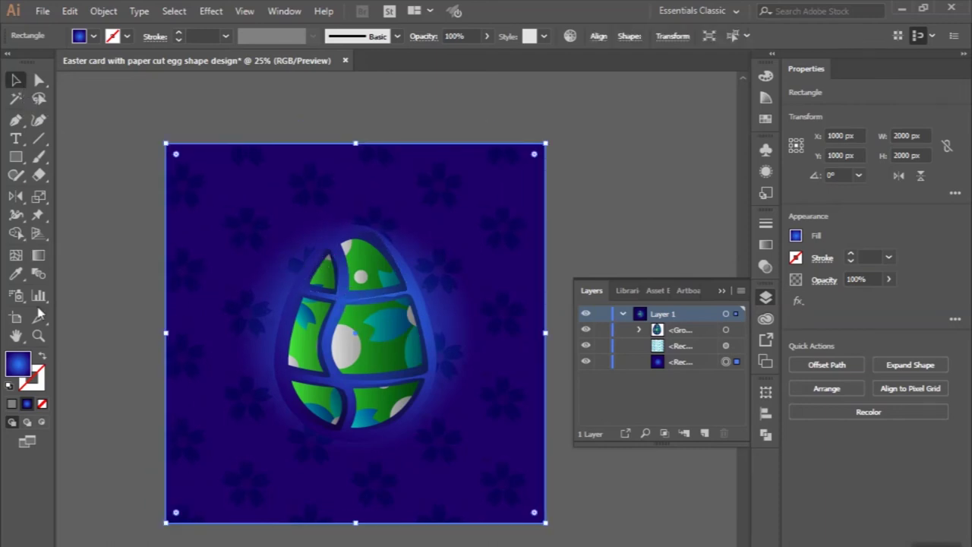
pyautogui.click(38, 256)
pyautogui.moveTo(477, 336)
pyautogui.mouseDown()
pyautogui.moveTo(506, 341)
pyautogui.moveTo(513, 309)
pyautogui.moveTo(497, 319)
pyautogui.mouseUp()
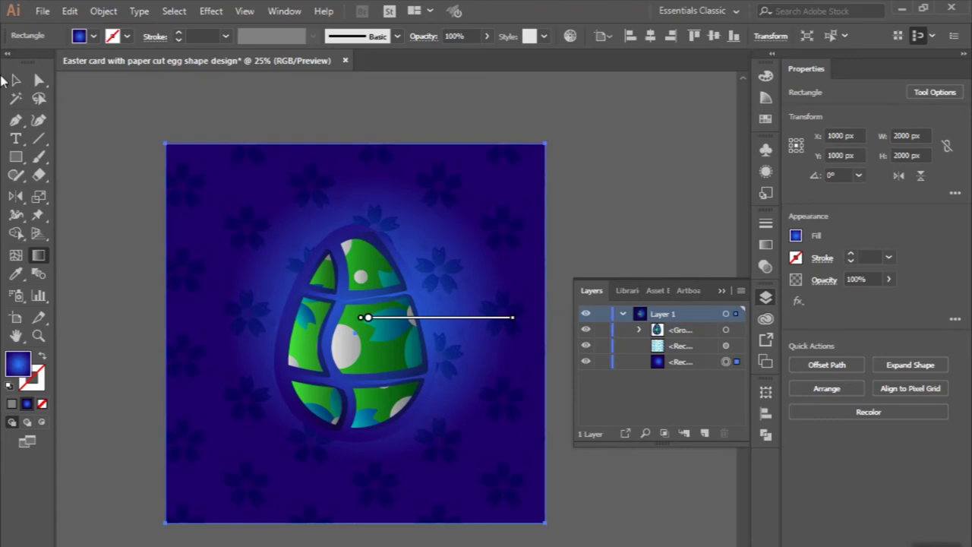
pyautogui.click(15, 80)
pyautogui.click(15, 119)
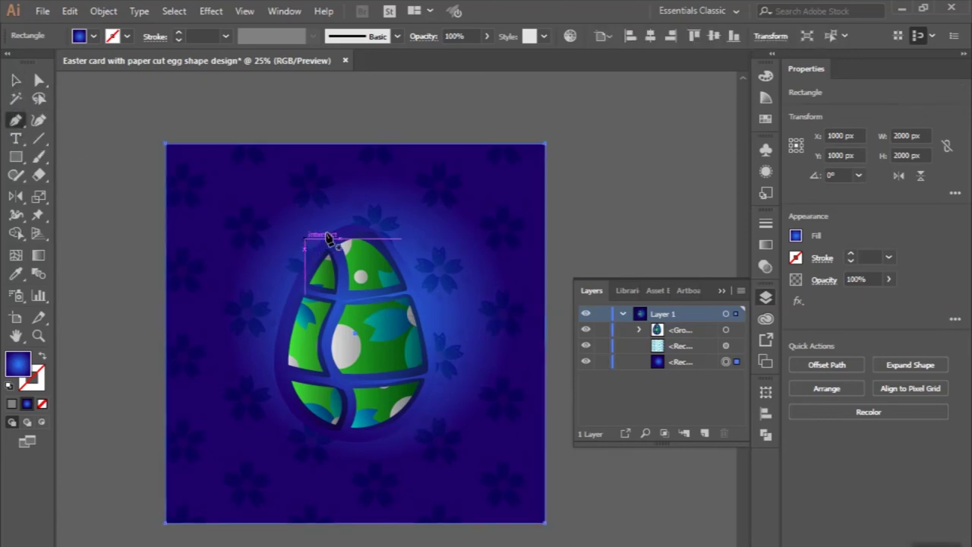
# Draw a closed long-shadow shape from the egg's top out to the lower left
pyautogui.click(332, 230)
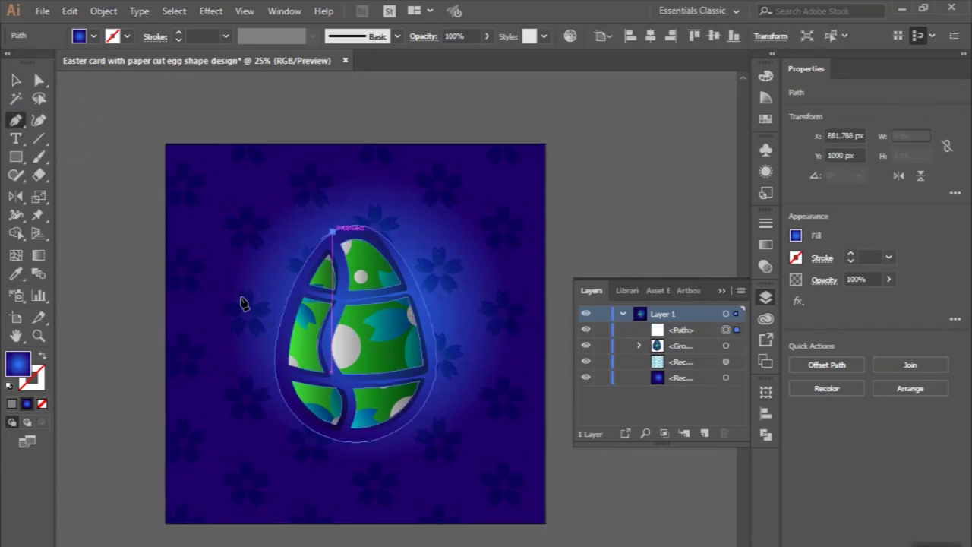
pyautogui.click(186, 366)
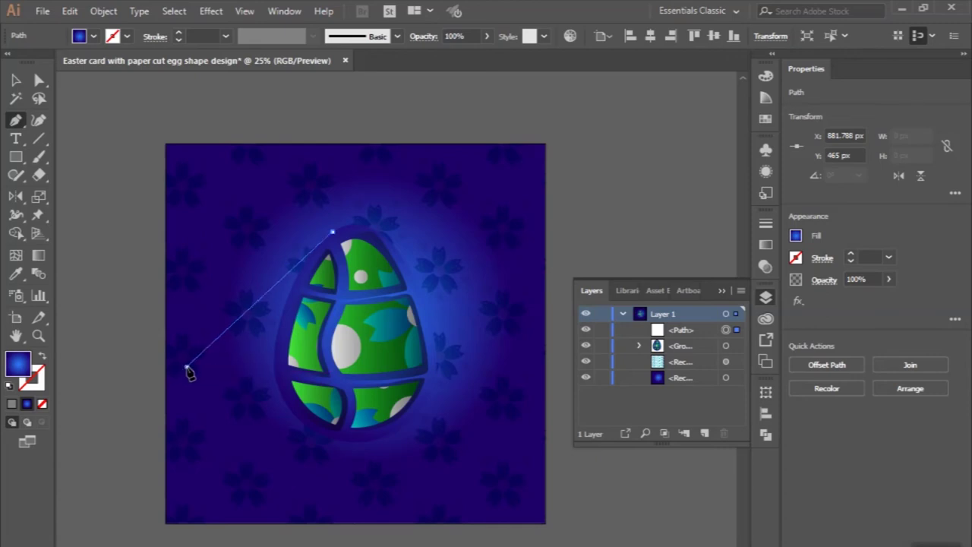
pyautogui.click(186, 503)
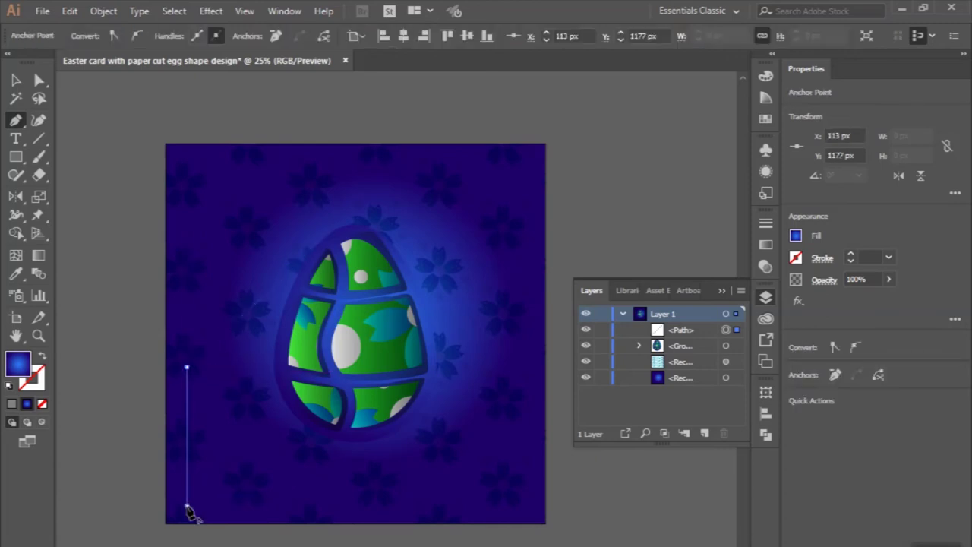
pyautogui.click(356, 442)
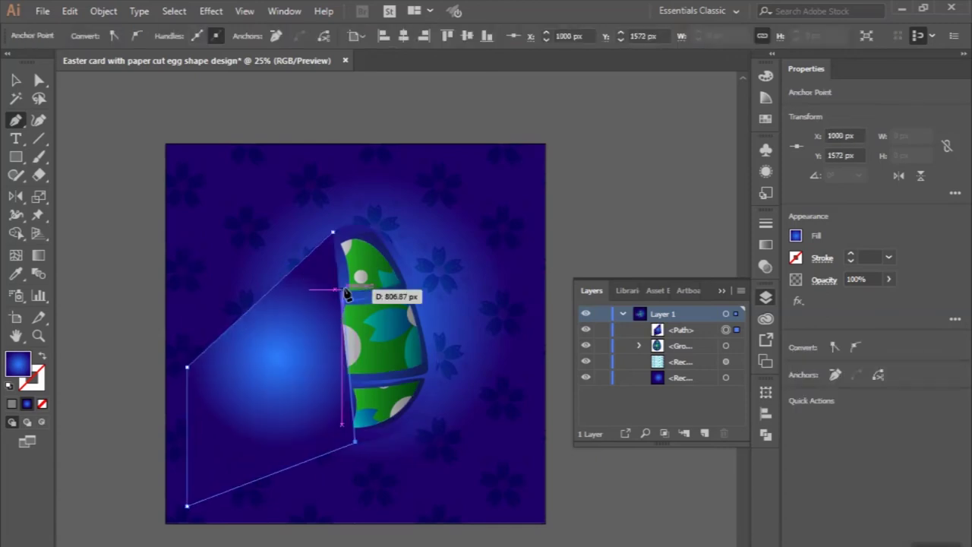
pyautogui.click(332, 230)
# Fill the shadow with a White, Black gradient set to Multiply blending
pyautogui.click(766, 244)
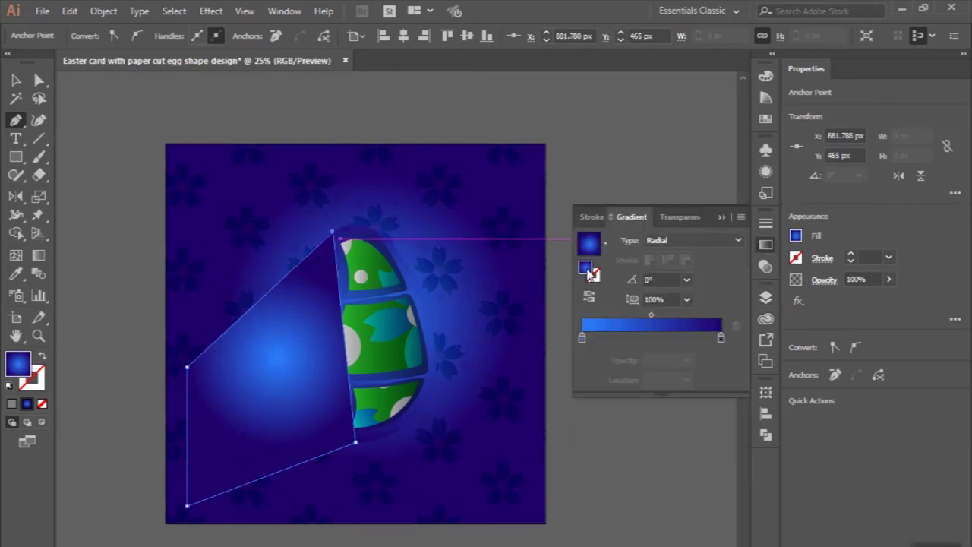
pyautogui.click(605, 243)
pyautogui.click(521, 271)
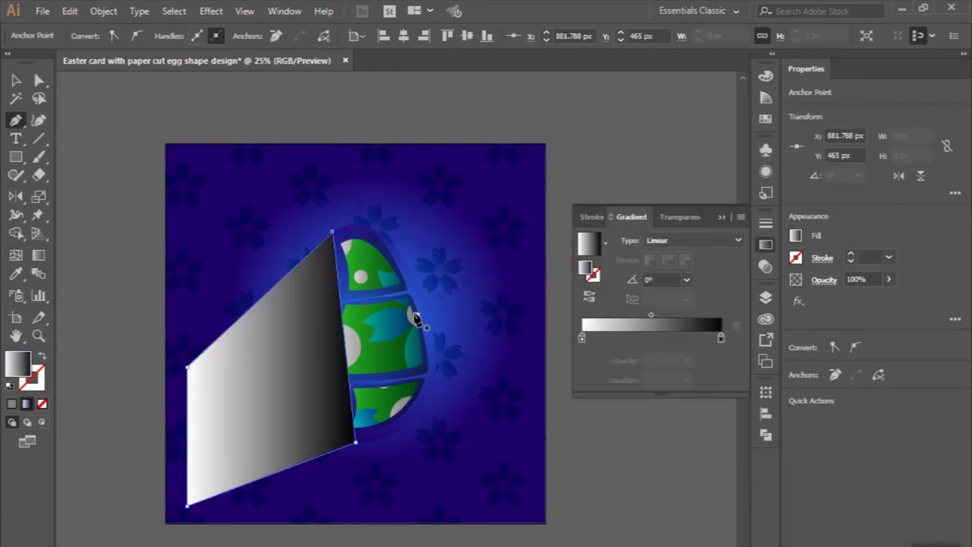
pyautogui.click(679, 216)
pyautogui.click(614, 240)
pyautogui.click(601, 293)
# Bring the egg group to the front so the shadow sits behind it
pyautogui.click(15, 79)
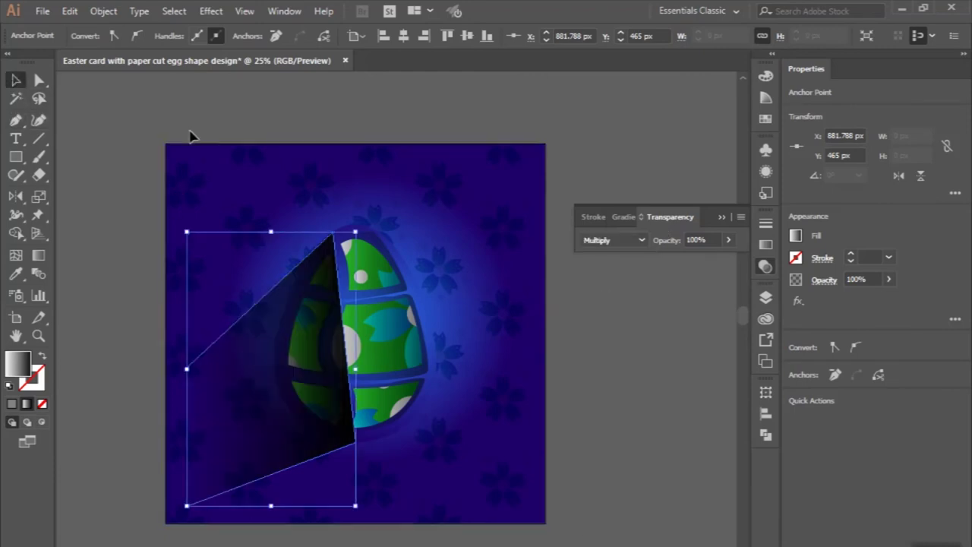
pyautogui.click(377, 250)
pyautogui.click(103, 10)
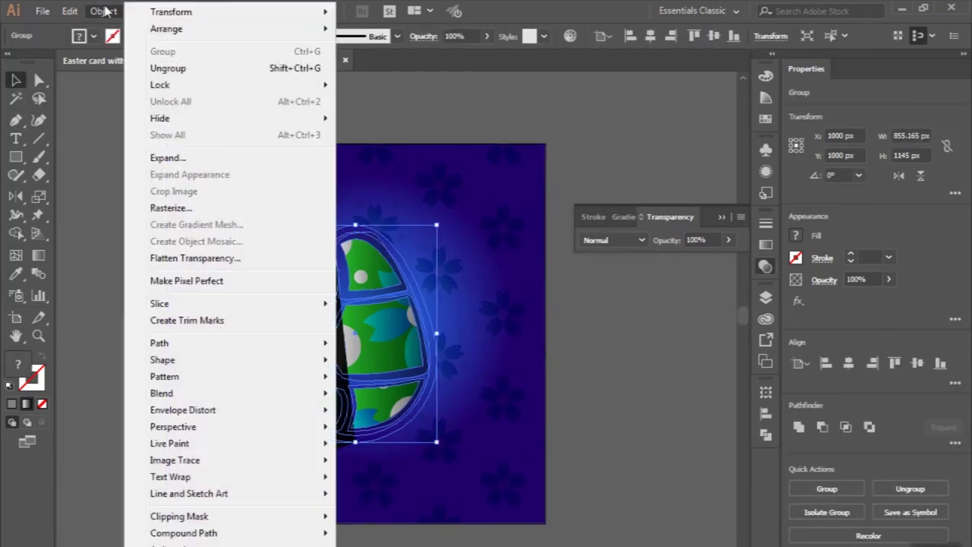
pyautogui.click(386, 28)
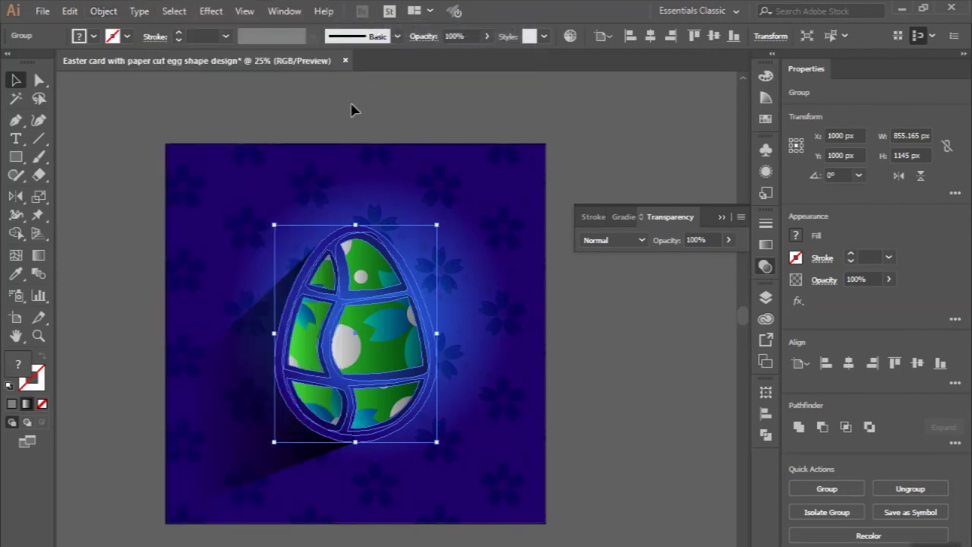
pyautogui.click(354, 109)
pyautogui.scroll(-2, 353, 108)
pyautogui.click(247, 345)
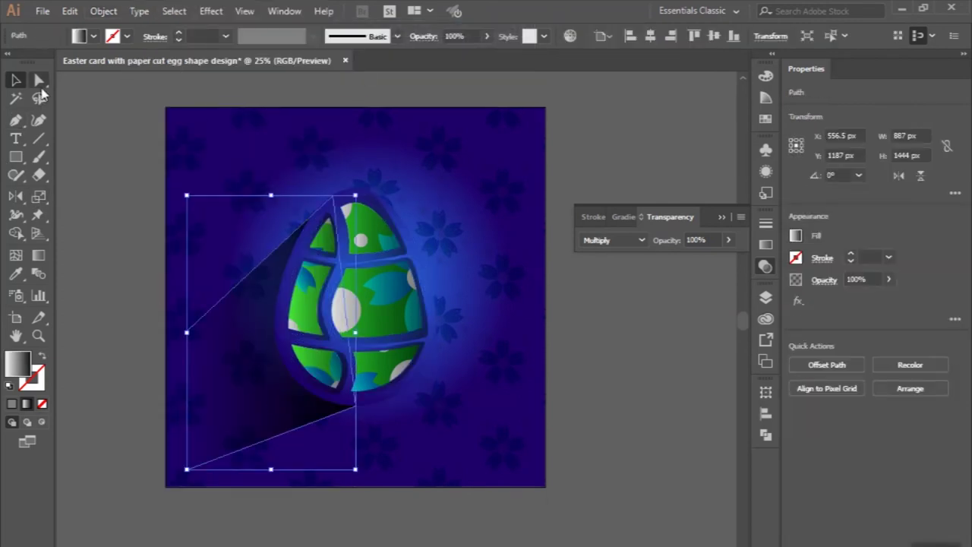
# Raise the shadow path's left anchor point upward
pyautogui.click(39, 80)
pyautogui.moveTo(189, 331); pyautogui.dragTo(186, 270)
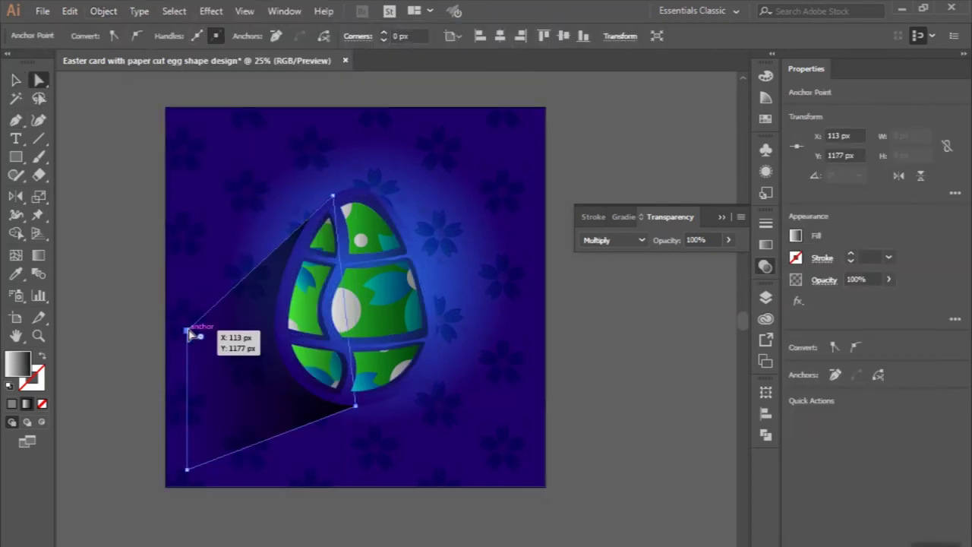
pyautogui.click(113, 263)
pyautogui.hotkey('ctrl', '-')
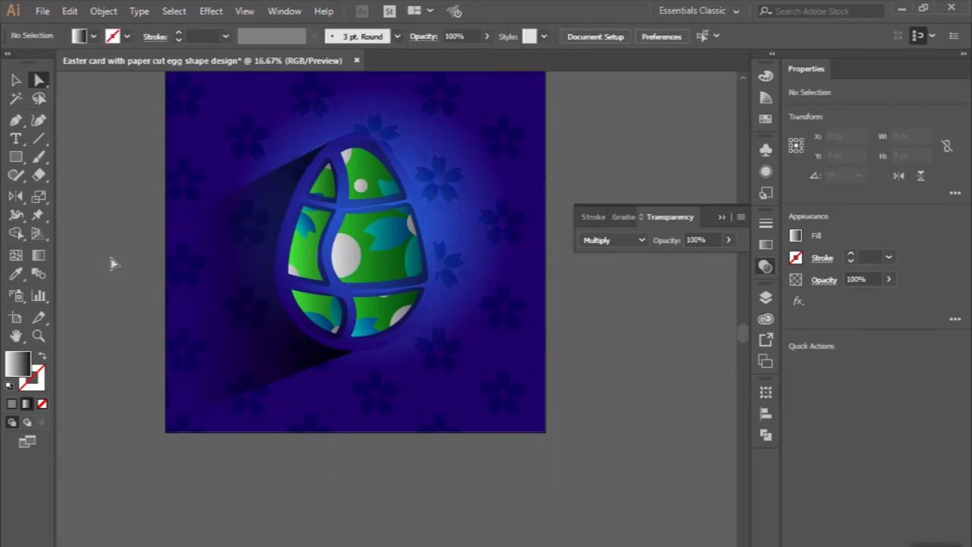
pyautogui.hotkey('ctrl', '+')
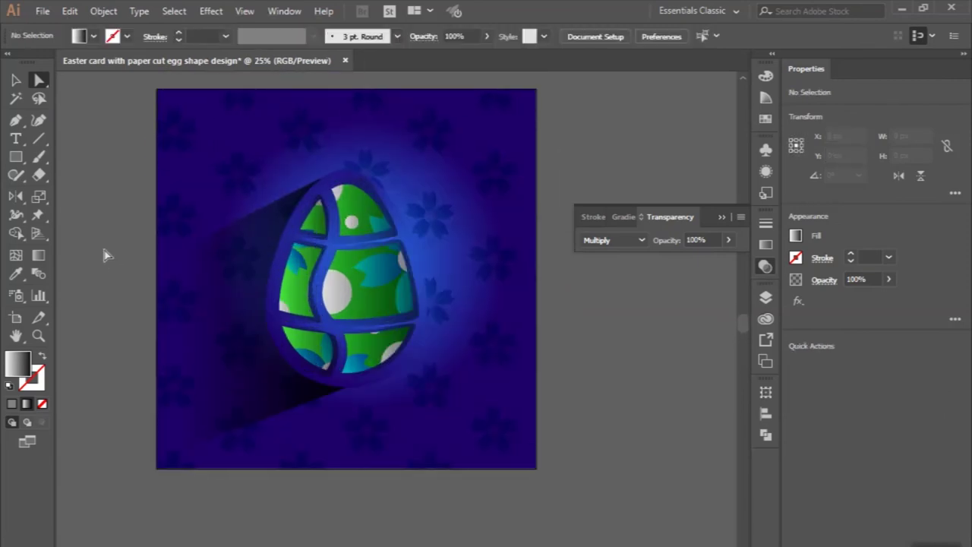
# Nudge the shadow's top-left anchor slightly higher and zoom back out to the whole card
pyautogui.click(217, 195)
pyautogui.hotkey('ctrl', '+')
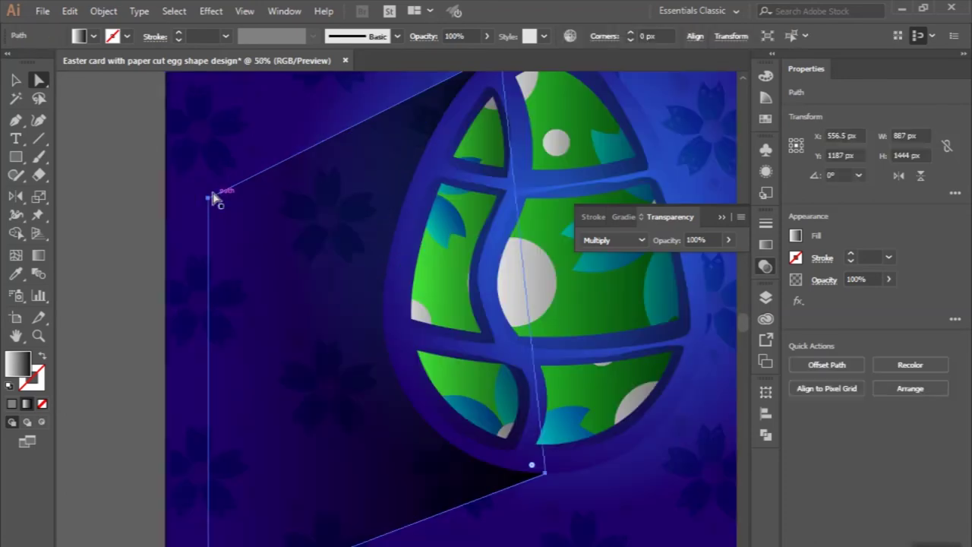
pyautogui.moveTo(213, 202); pyautogui.dragTo(211, 197)
pyautogui.hotkey('ctrl', '-')
pyautogui.click(145, 206)
pyautogui.hotkey('ctrl', '-')
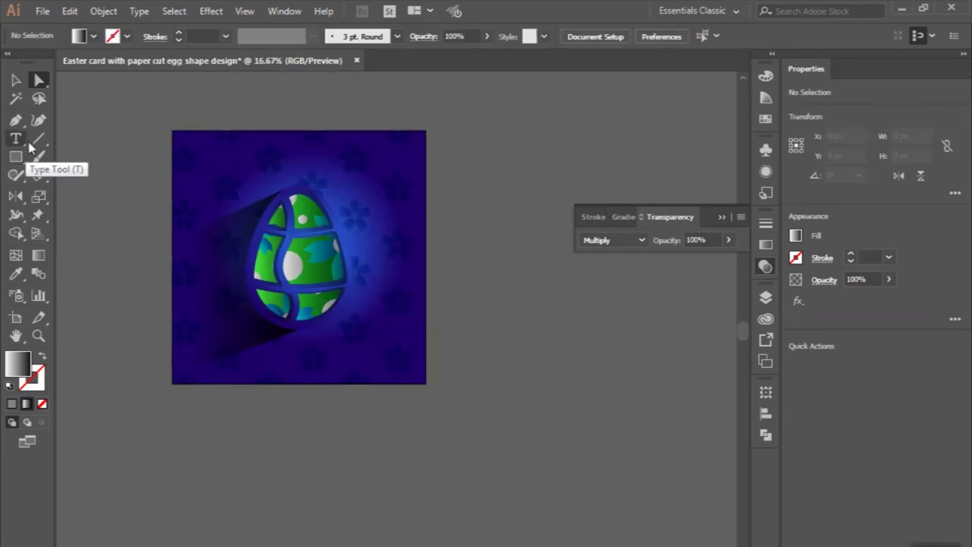
pyautogui.click(38, 157)
# Hand-letter a cursive "East" with Paintbrush strokes below the card
pyautogui.scroll(3, 259, 493)
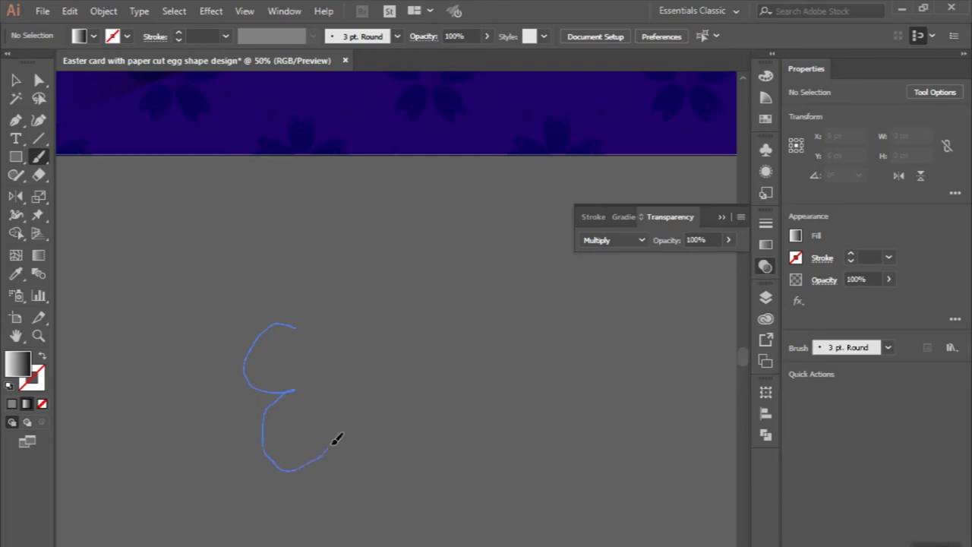
pyautogui.moveTo(332, 445); pyautogui.dragTo(330, 447)
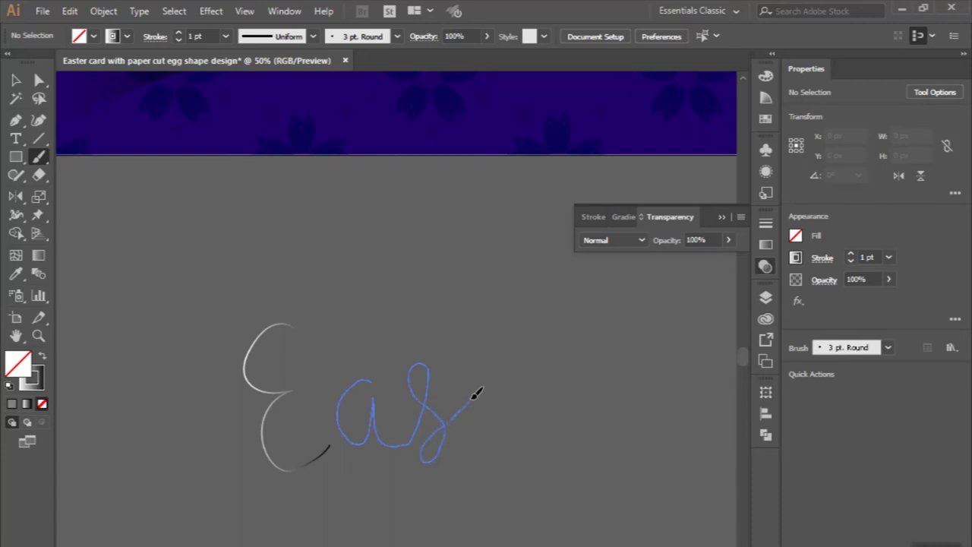
pyautogui.hscroll(3, 509, 411)
pyautogui.hscroll(2, 509, 411)
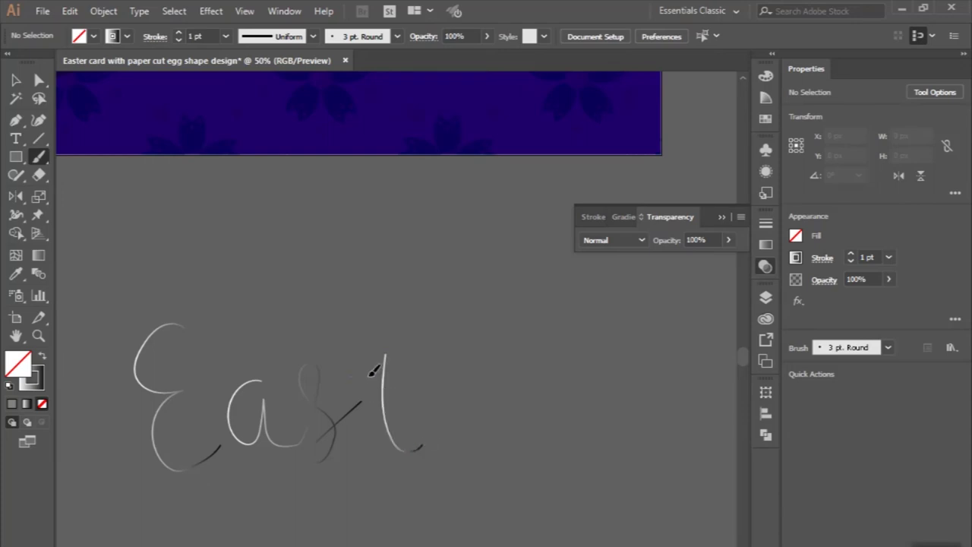
pyautogui.moveTo(434, 357); pyautogui.dragTo(432, 354)
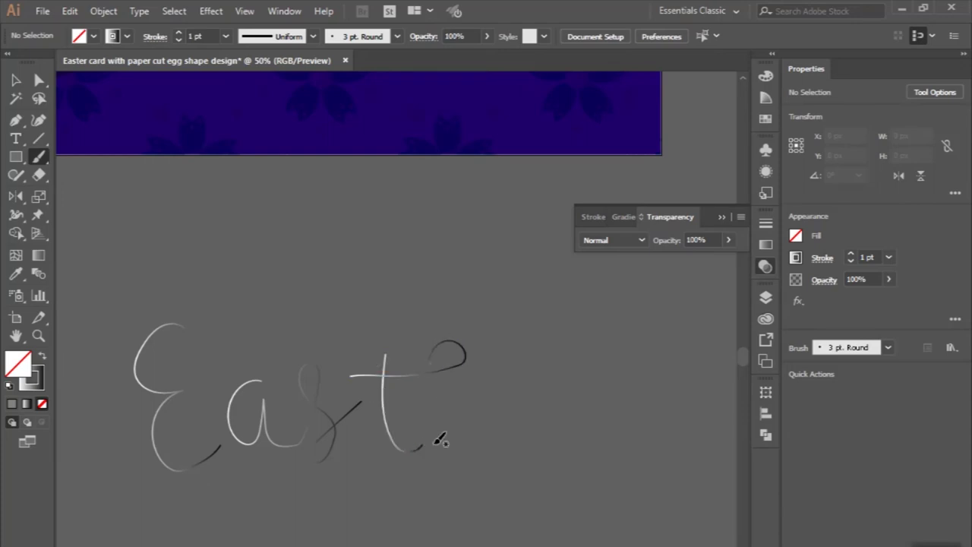
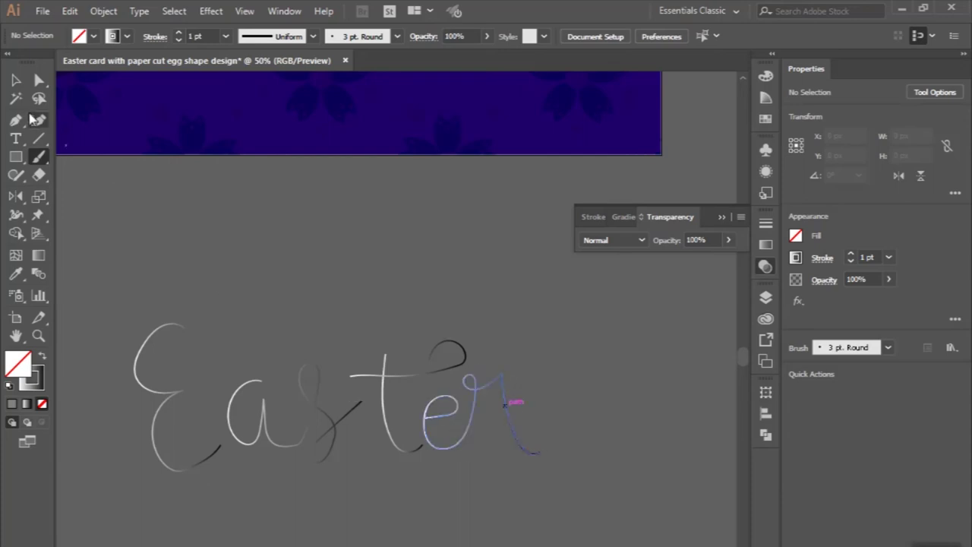
# Finish the last letter stroke and make the Easter lettering strokes white
pyautogui.click(15, 79)
pyautogui.moveTo(142, 309); pyautogui.dragTo(577, 486)
pyautogui.scroll(2, 382, 360)
pyautogui.scroll(8, 382, 360)
pyautogui.hotkey('ctrl', '-')
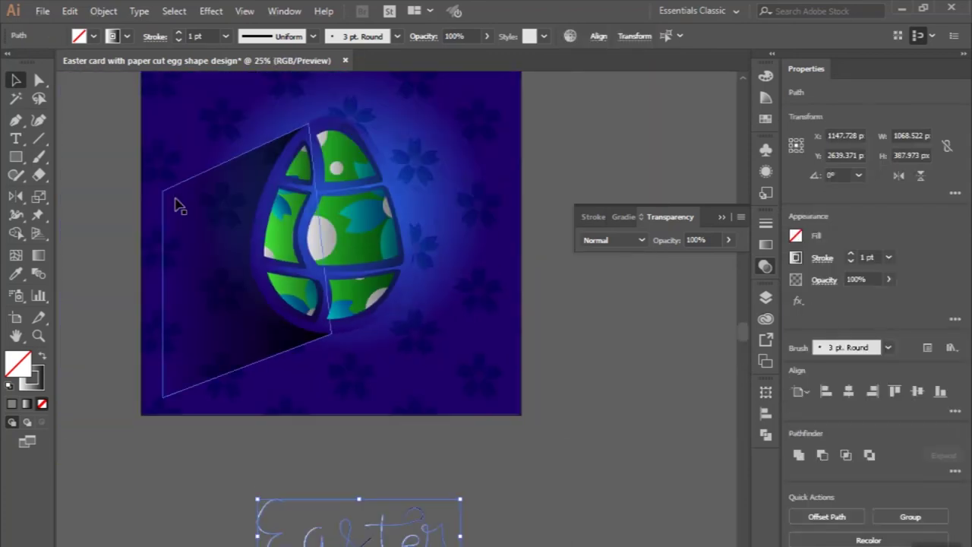
pyautogui.click(127, 37)
pyautogui.click(30, 62)
pyautogui.click(104, 260)
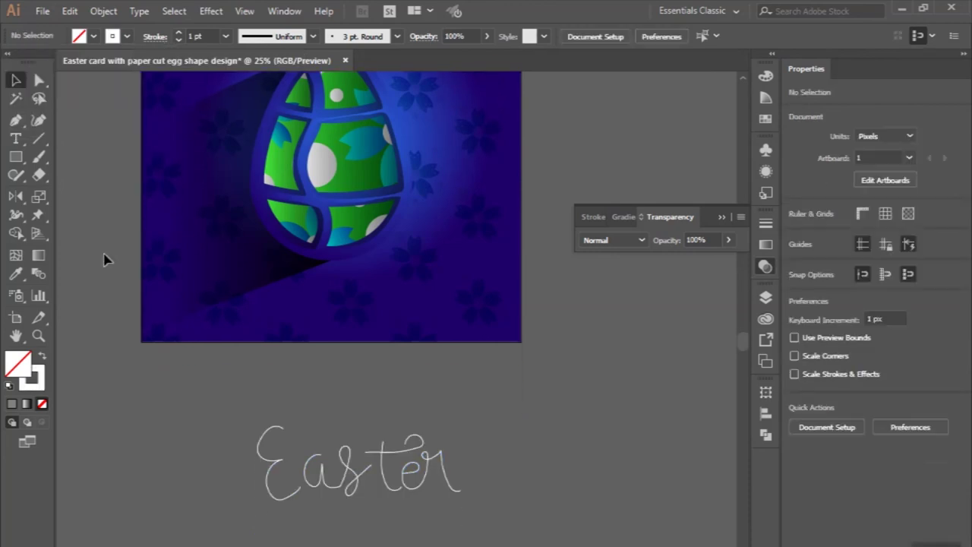
# Thicken the Easter lettering strokes to 10 pt
pyautogui.scroll(-2, 104, 260)
pyautogui.hotkey('ctrl', '+')
pyautogui.hotkey('ctrl', '+')
pyautogui.moveTo(136, 260); pyautogui.dragTo(546, 442)
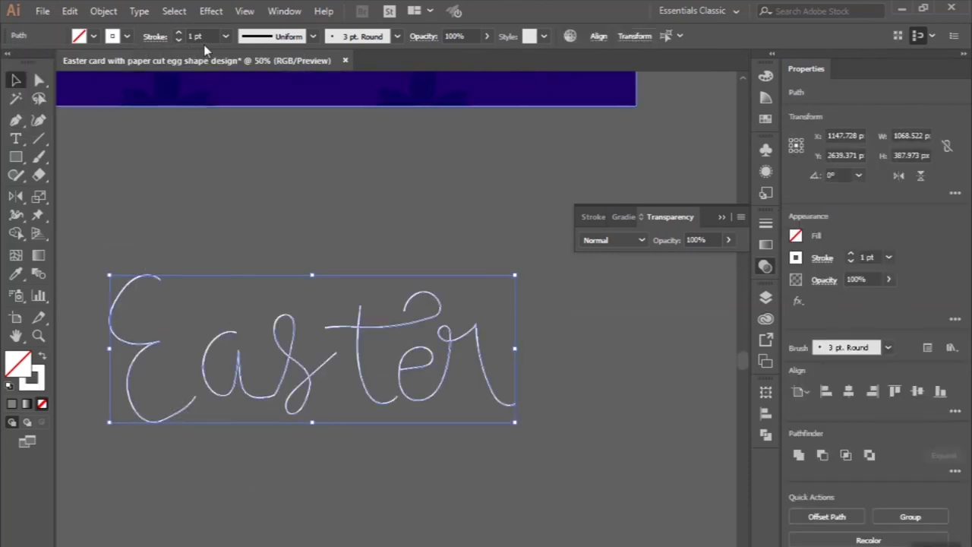
pyautogui.press('Up')
pyautogui.press('Up')
pyautogui.press('Up')
pyautogui.press('Up')
pyautogui.press('Up')
pyautogui.press('Up')
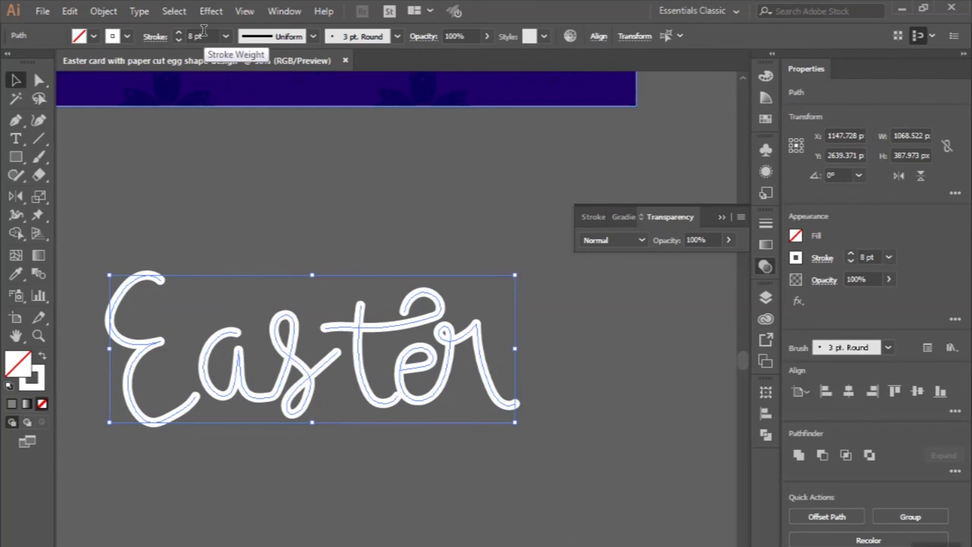
pyautogui.press('Up')
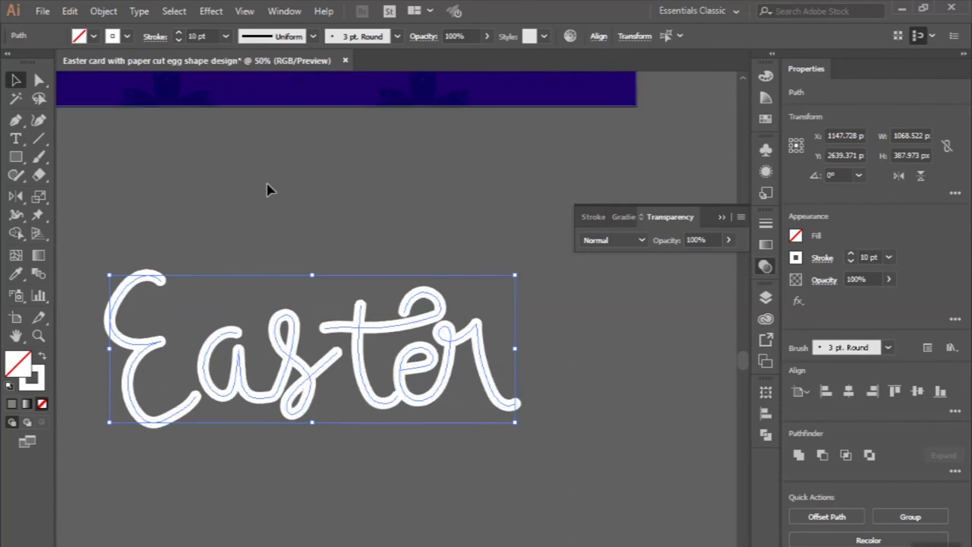
pyautogui.click(267, 188)
pyautogui.scroll(-1, 268, 189)
pyautogui.scroll(-2, 267, 188)
pyautogui.scroll(3, 428, 261)
# Reshape the loop of the r by moving its anchor and adjusting its curve
pyautogui.click(39, 80)
pyautogui.scroll(2, 338, 259)
pyautogui.click(328, 216)
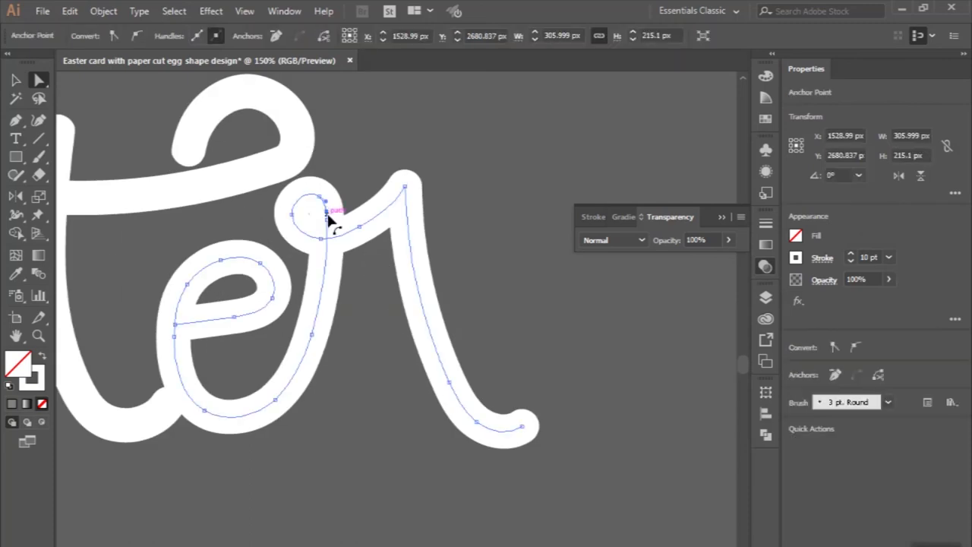
pyautogui.scroll(2, 328, 214)
pyautogui.moveTo(325, 224); pyautogui.dragTo(342, 224)
pyautogui.moveTo(310, 180); pyautogui.dragTo(319, 165)
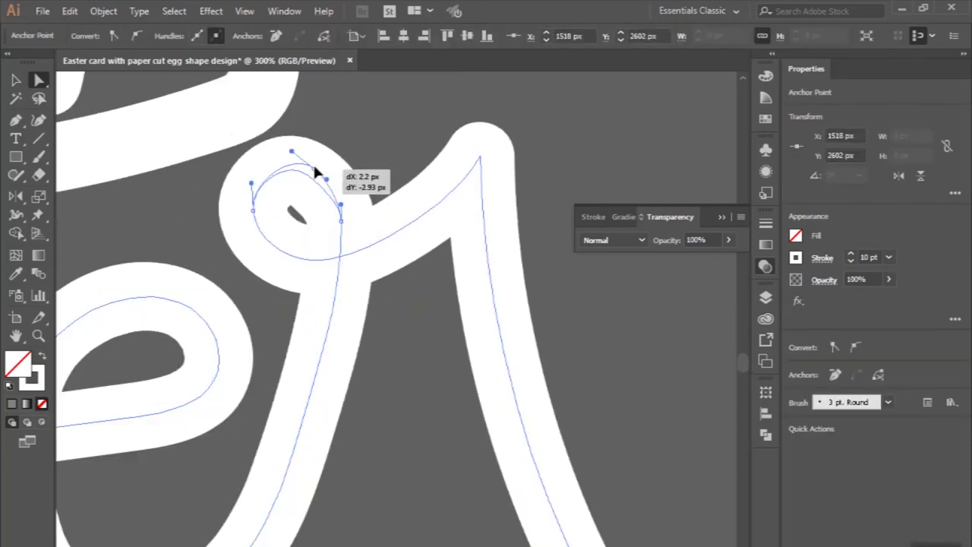
pyautogui.click(365, 142)
pyautogui.scroll(-3, 363, 139)
pyautogui.scroll(-1, 336, 365)
pyautogui.scroll(-1, 337, 364)
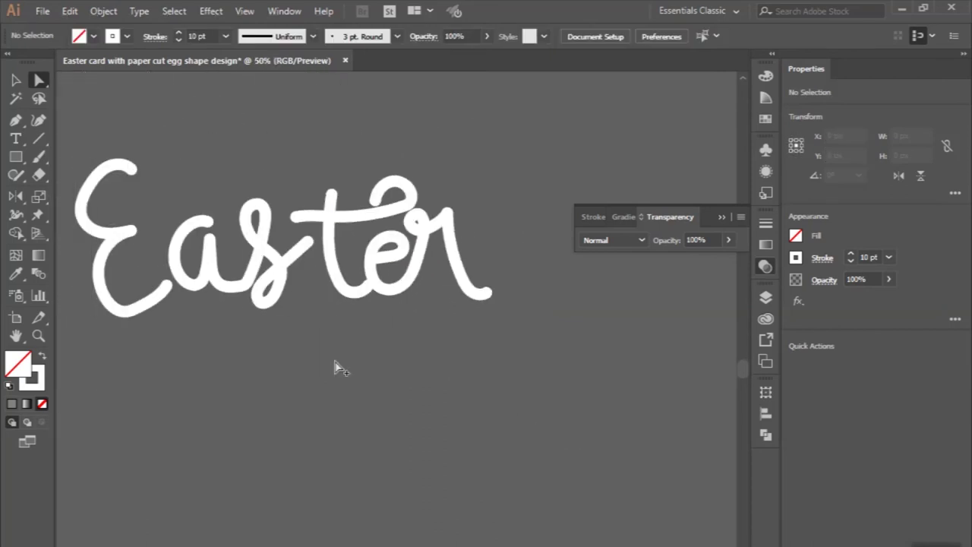
pyautogui.scroll(-1, 336, 365)
# Rotate the E of Easter slightly, to about 351.33°
pyautogui.press('v')
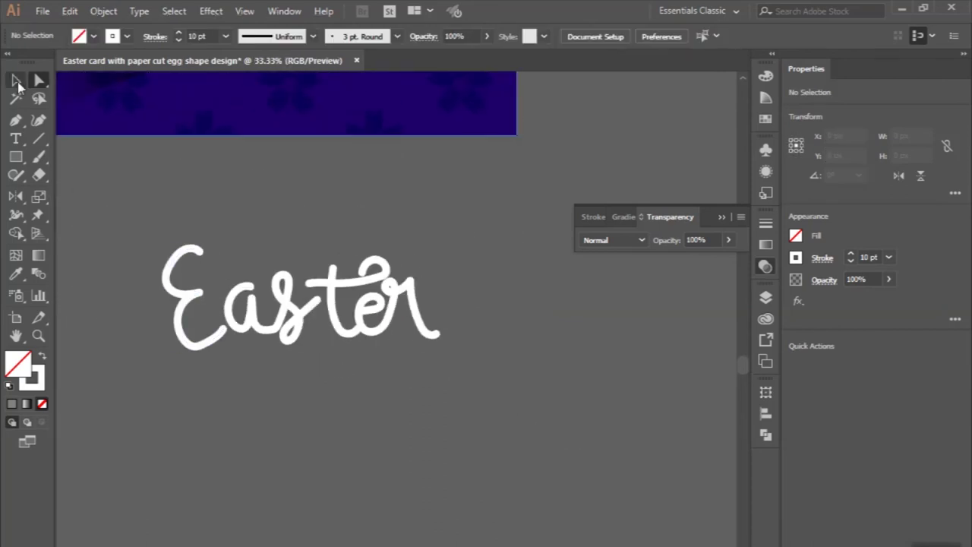
pyautogui.scroll(1, 174, 258)
pyautogui.moveTo(157, 237); pyautogui.dragTo(194, 275)
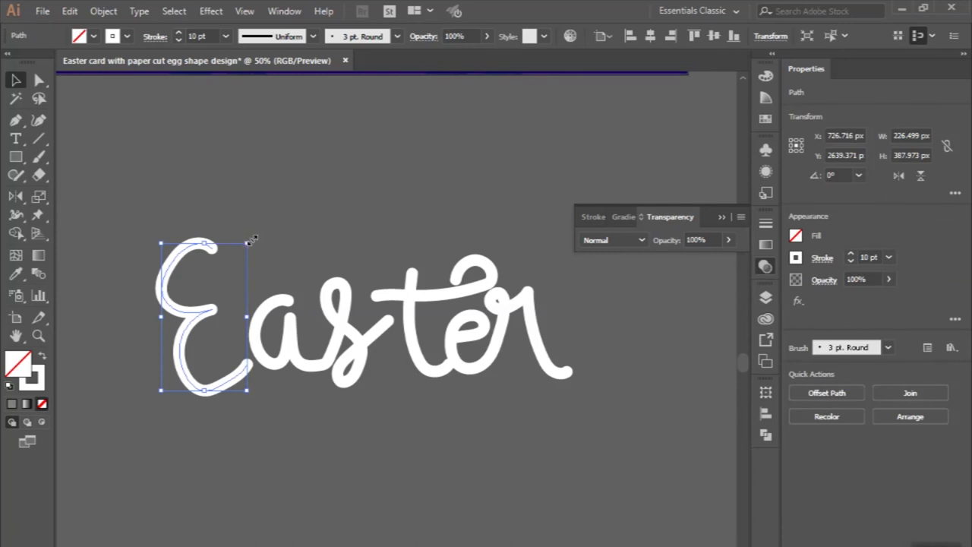
pyautogui.moveTo(256, 242); pyautogui.dragTo(265, 250)
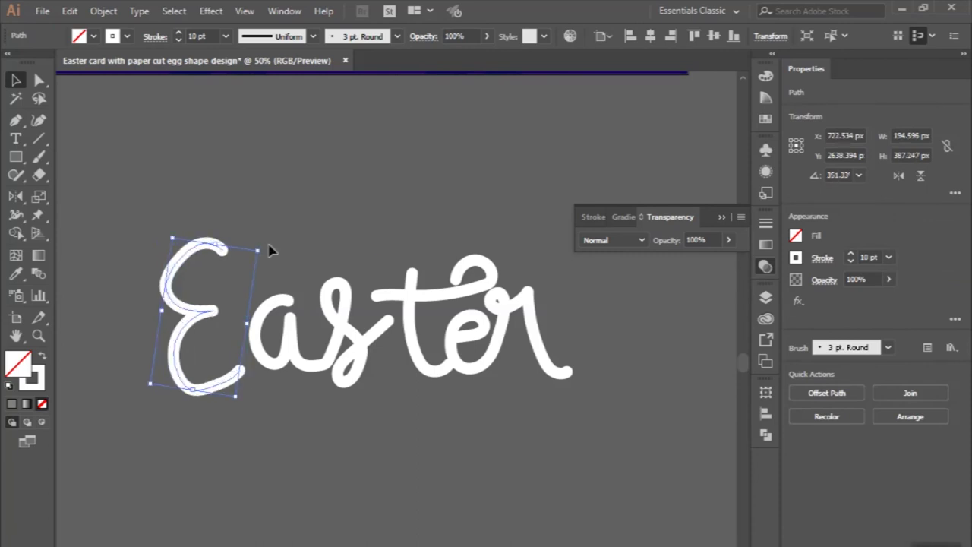
pyautogui.click(268, 251)
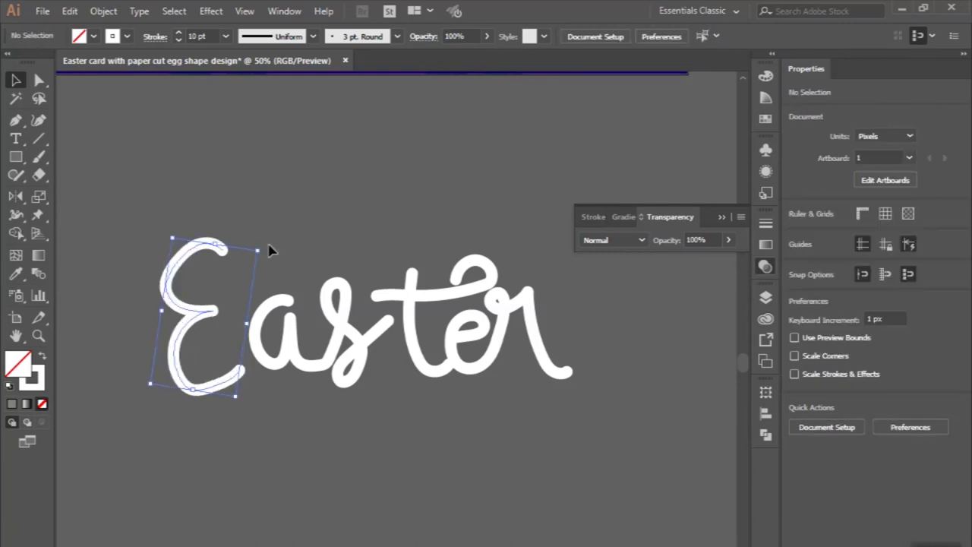
# Draw a leaf-shaped ear above the E with a white fill
pyautogui.click(15, 120)
pyautogui.scroll(1, 135, 234)
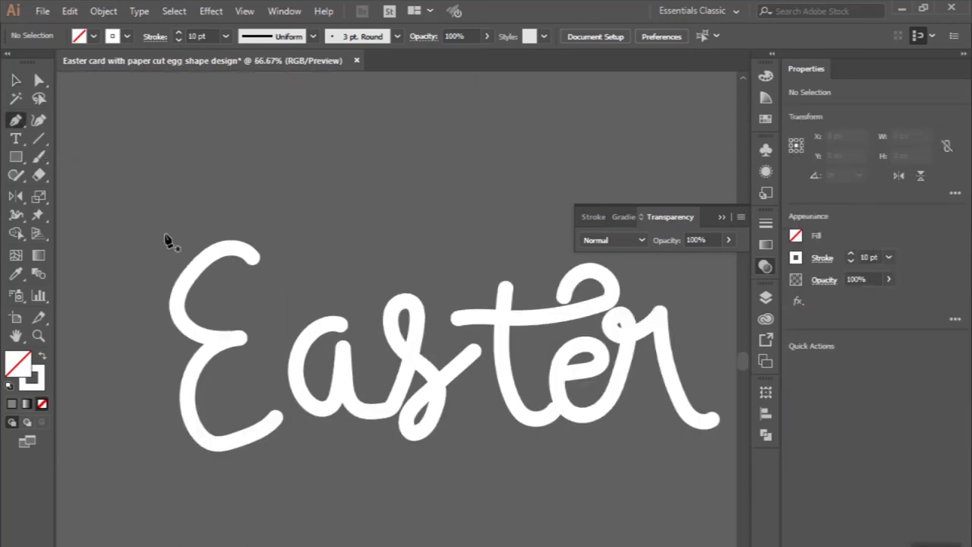
pyautogui.click(164, 233)
pyautogui.moveTo(96, 173)
pyautogui.mouseDown()
pyautogui.moveTo(97, 139)
pyautogui.moveTo(152, 202)
pyautogui.mouseUp()
pyautogui.click(164, 233)
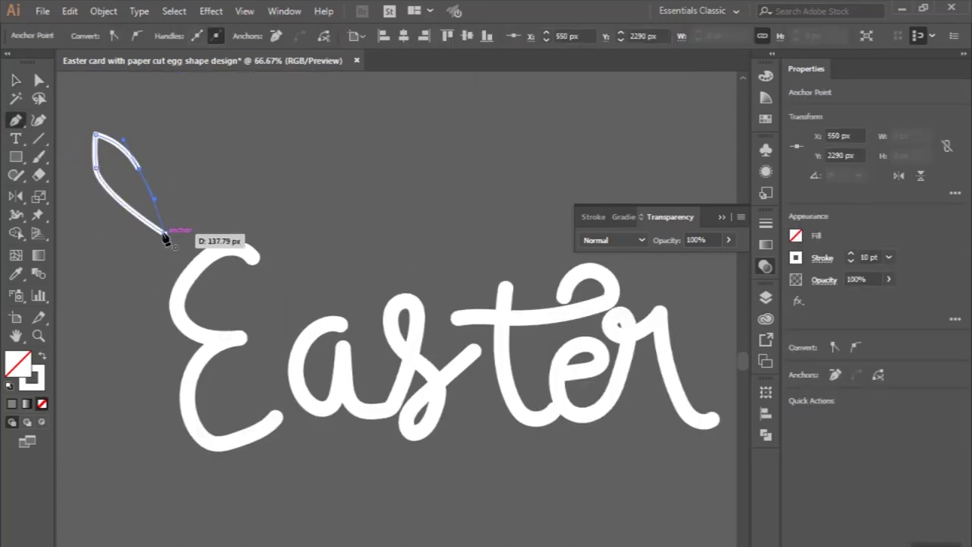
pyautogui.moveTo(165, 238); pyautogui.dragTo(162, 232)
pyautogui.click(43, 357)
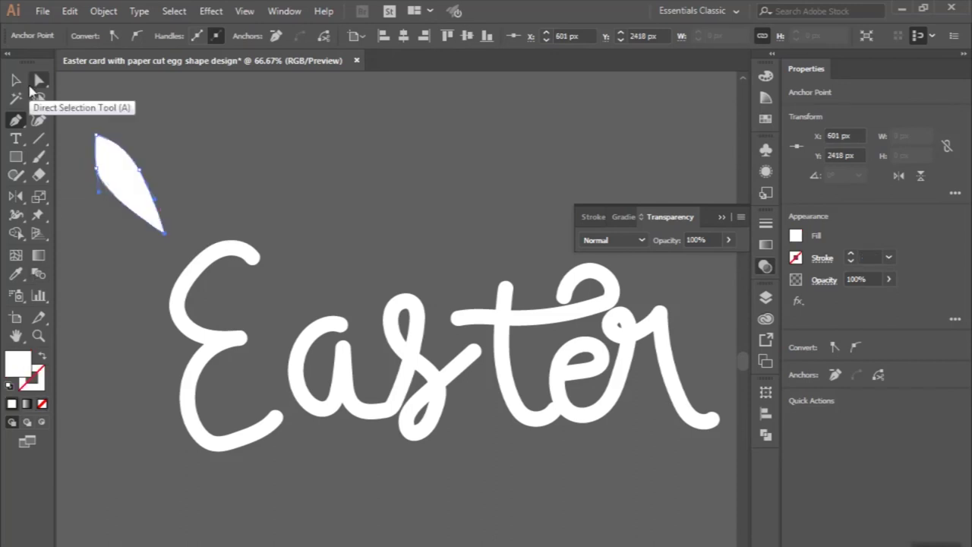
# Duplicate the leaf and rotate both copies into angled bunny ears
pyautogui.click(15, 80)
pyautogui.click(144, 130)
pyautogui.moveTo(129, 186)
pyautogui.mouseDown()
pyautogui.moveTo(140, 195)
pyautogui.moveTo(211, 158)
pyautogui.mouseUp()
pyautogui.moveTo(251, 104); pyautogui.dragTo(275, 141)
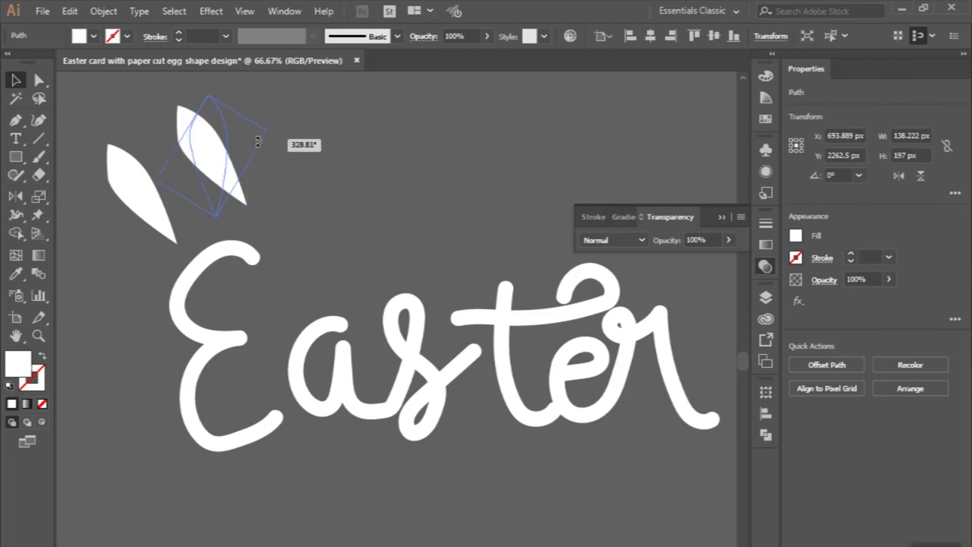
pyautogui.click(141, 202)
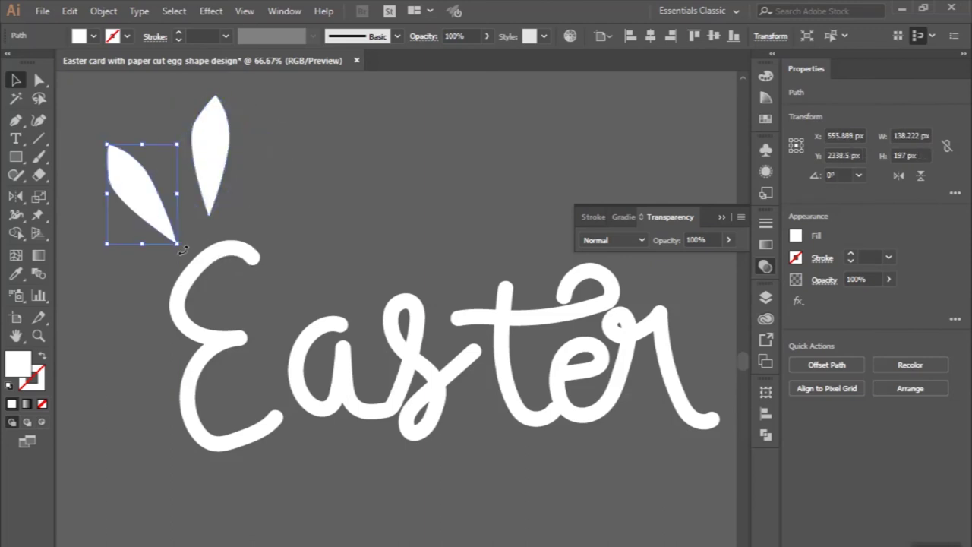
pyautogui.moveTo(180, 243); pyautogui.dragTo(188, 233)
pyautogui.click(271, 220)
pyautogui.hotkey('ctrl', '-')
pyautogui.hotkey('ctrl', '-')
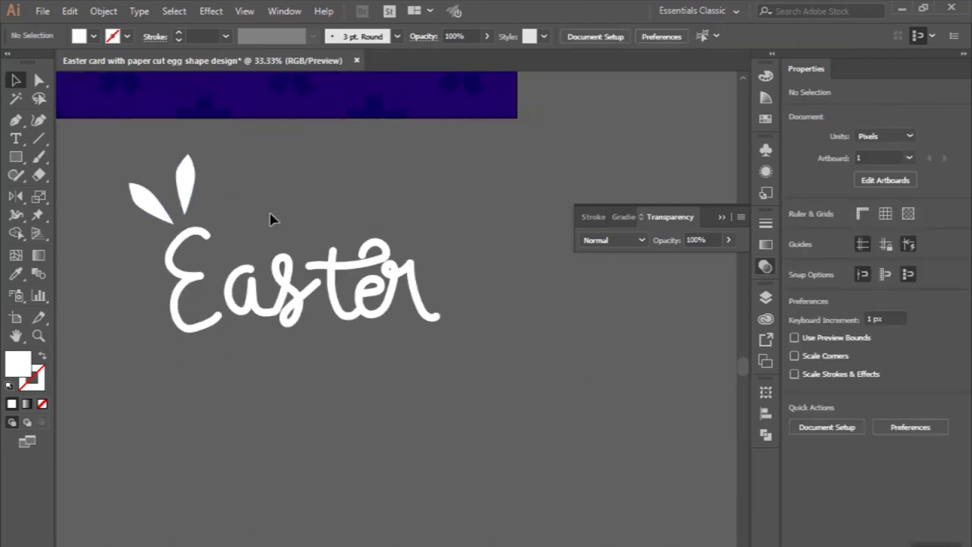
# Add HAPPY text above Easter, resizing it and positioning it over the a
pyautogui.scroll(-2, 152, 190)
pyautogui.click(16, 139)
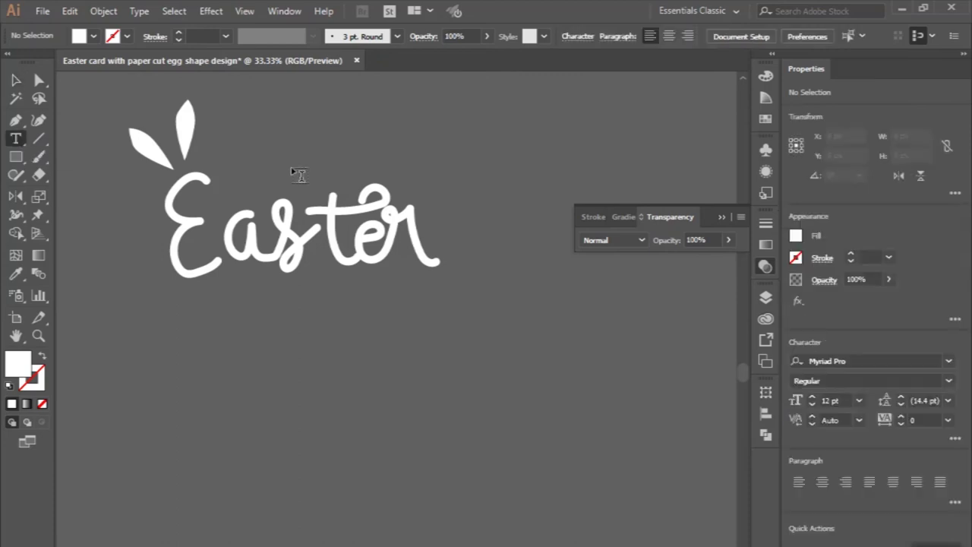
pyautogui.click(281, 159)
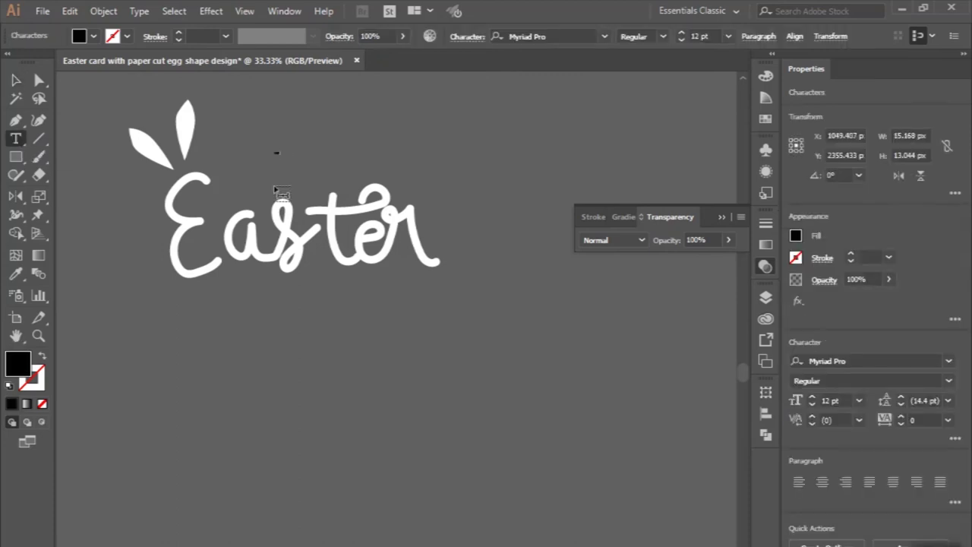
pyautogui.click(16, 81)
pyautogui.moveTo(287, 162); pyautogui.dragTo(334, 183)
pyautogui.hotkey('ctrl', '=')
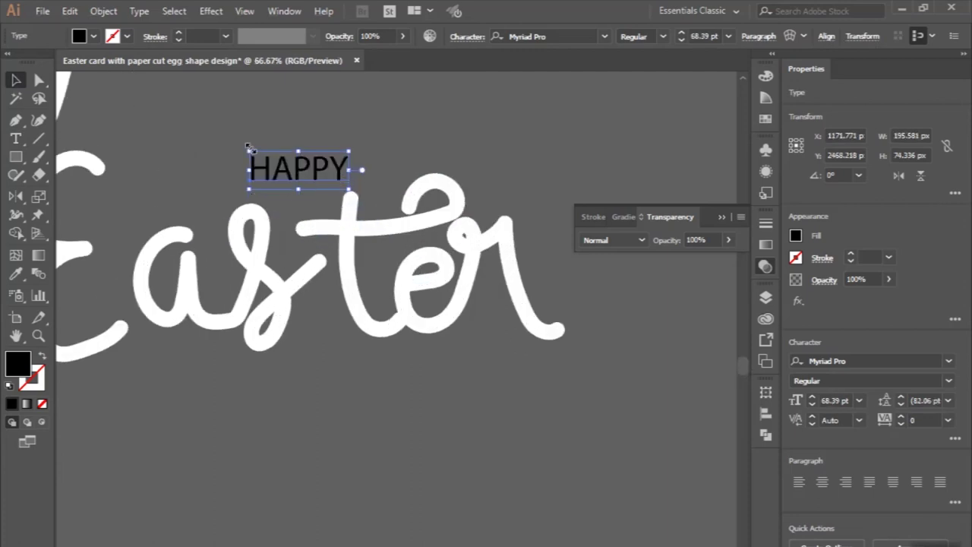
pyautogui.moveTo(249, 147); pyautogui.dragTo(182, 117)
pyautogui.hotkey('ctrl', '-')
pyautogui.moveTo(251, 163); pyautogui.dragTo(221, 168)
pyautogui.hotkey('ctrl', '=')
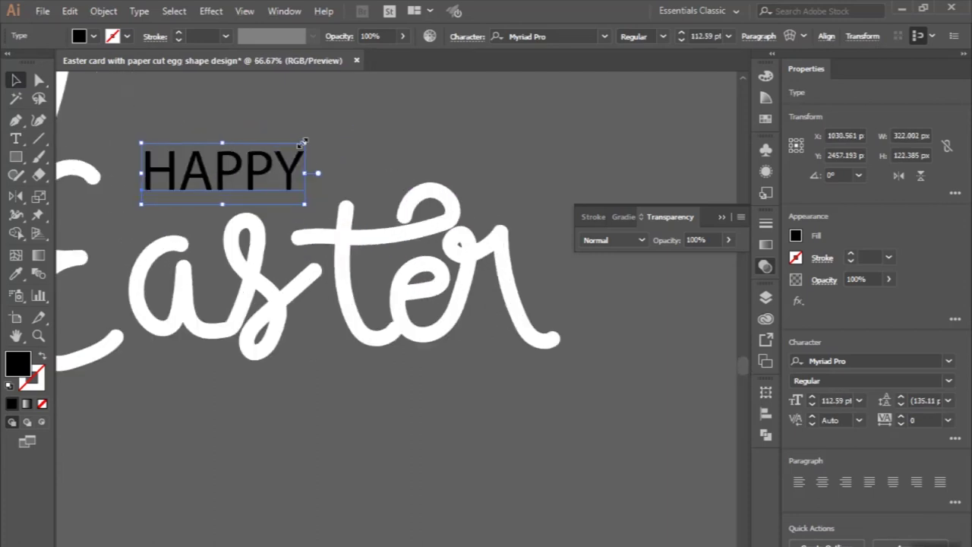
pyautogui.hotkey('ctrl', '-')
pyautogui.moveTo(301, 145)
pyautogui.mouseDown()
pyautogui.moveTo(272, 156)
pyautogui.moveTo(285, 333)
pyautogui.mouseUp()
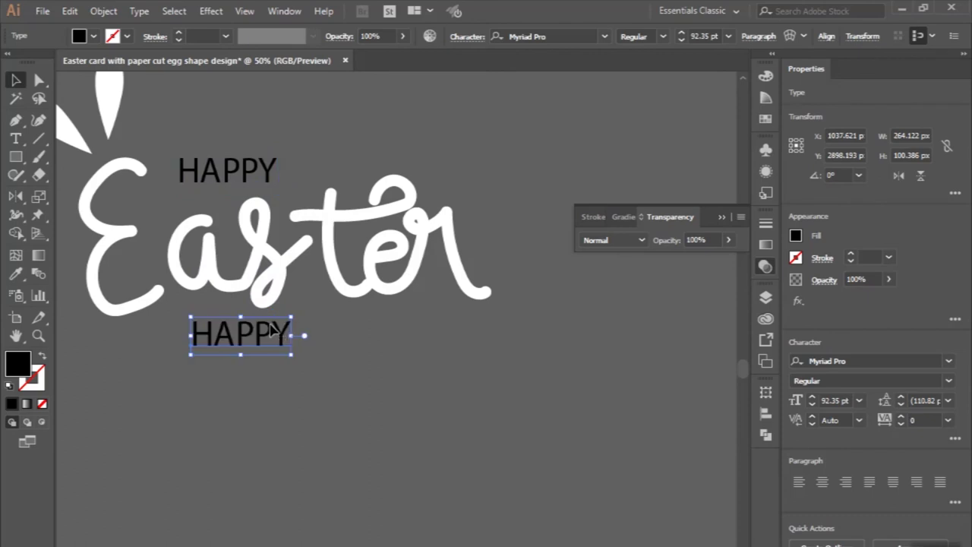
# Retype the copied text below Easter as 'DAY' and move it under the t
pyautogui.doubleClick(277, 332)
pyautogui.write('d')
pyautogui.press('BackSpace')
pyautogui.write('D')
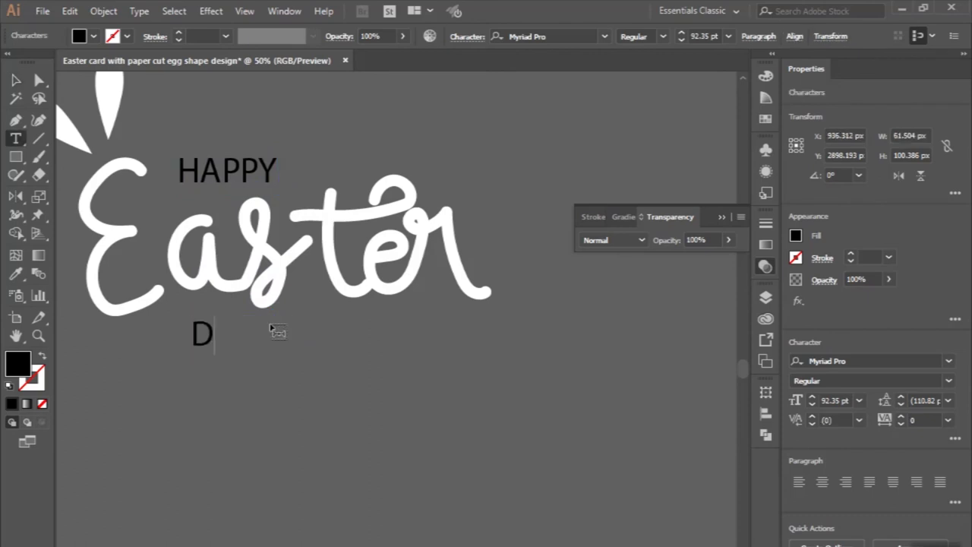
pyautogui.write('AY')
pyautogui.click(16, 79)
pyautogui.moveTo(228, 342); pyautogui.dragTo(315, 330)
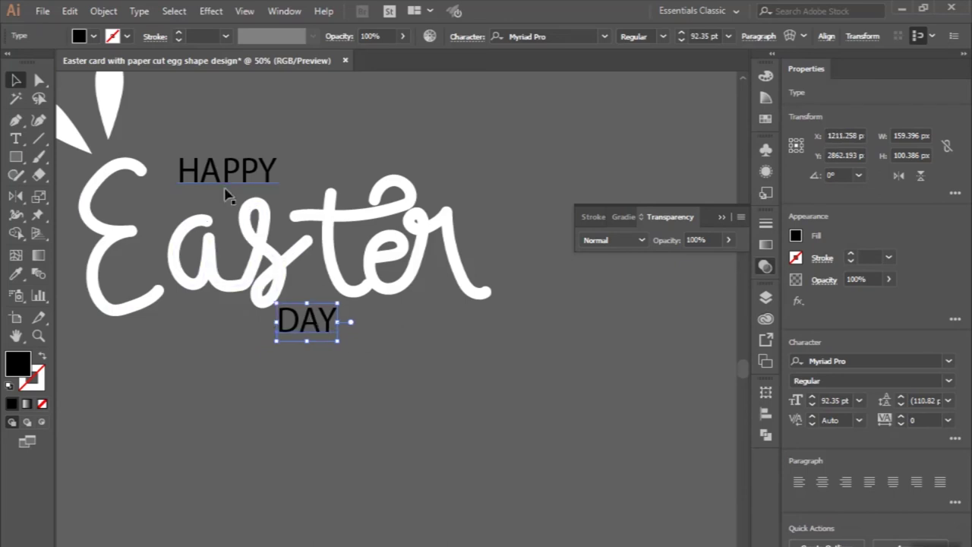
# Set HAPPY and DAY to the Bold font style
pyautogui.keyDown('shift'); pyautogui.click(211, 176); pyautogui.keyUp('shift')
pyautogui.click(663, 37)
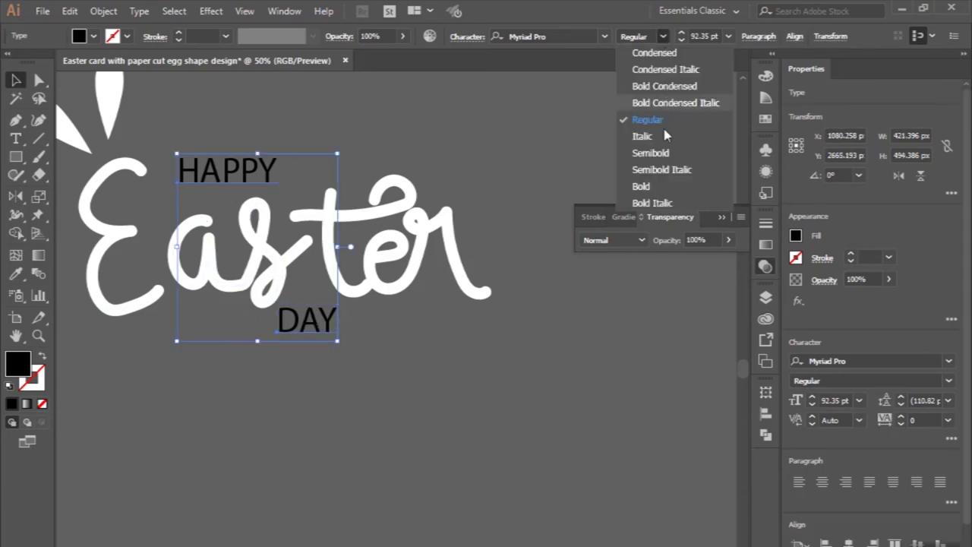
pyautogui.click(650, 188)
pyautogui.click(394, 104)
pyautogui.scroll(-1, 369, 243)
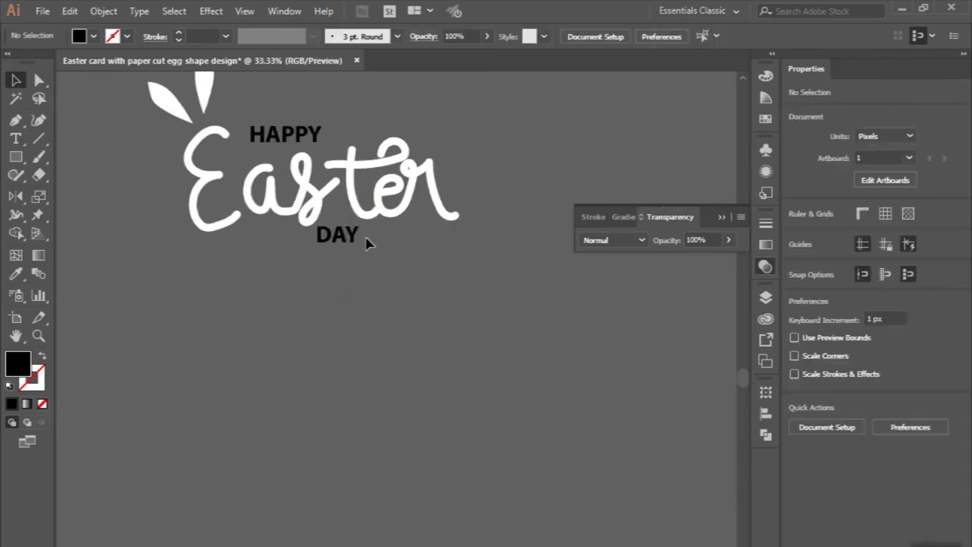
pyautogui.scroll(1, 358, 278)
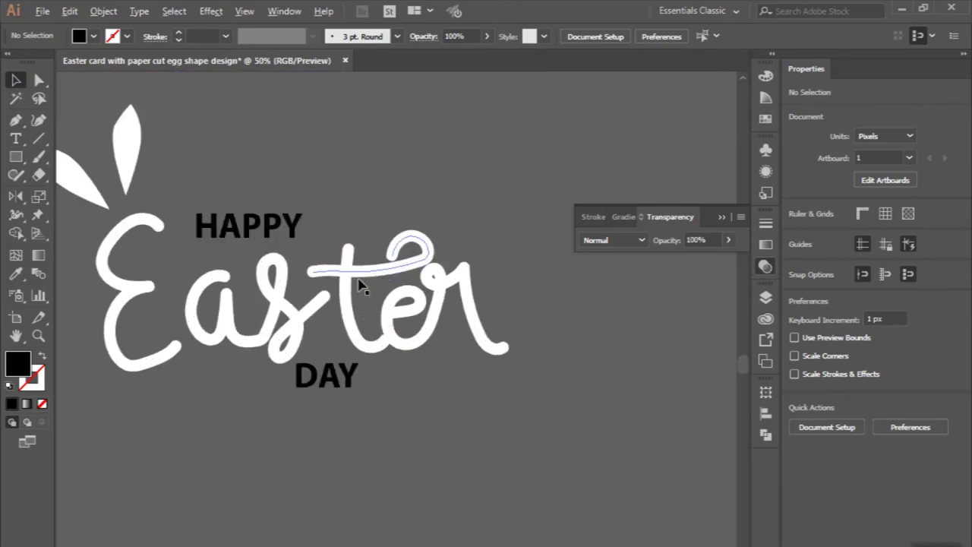
# Set HAPPY and DAY to 72 pt, then select the Easter lettering
pyautogui.click(272, 238)
pyautogui.keyDown('shift'); pyautogui.click(334, 379); pyautogui.keyUp('shift')
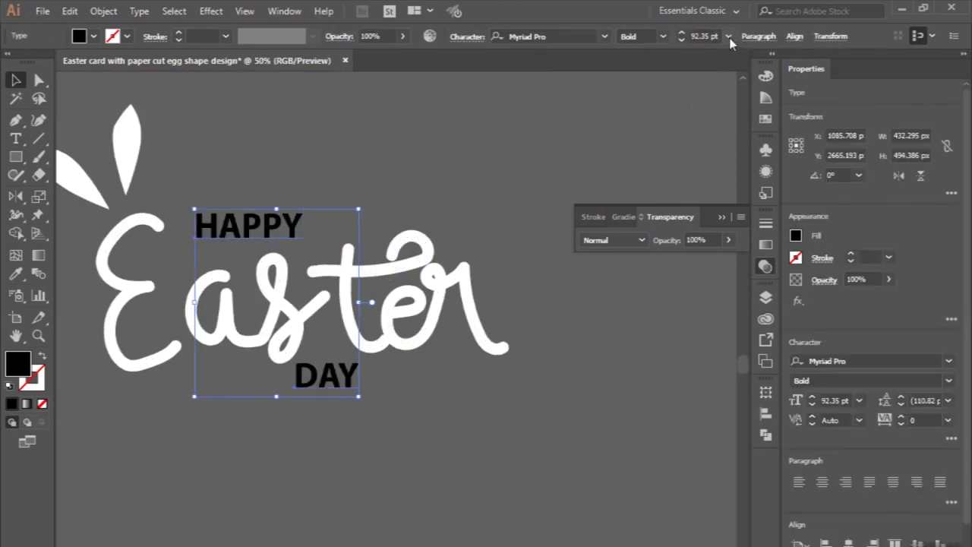
pyautogui.click(727, 37)
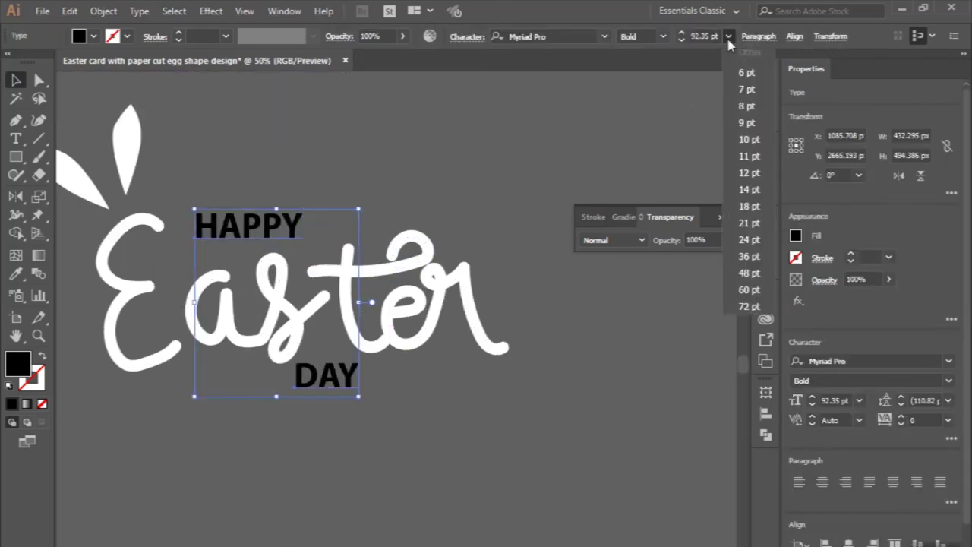
pyautogui.click(748, 307)
pyautogui.click(374, 278)
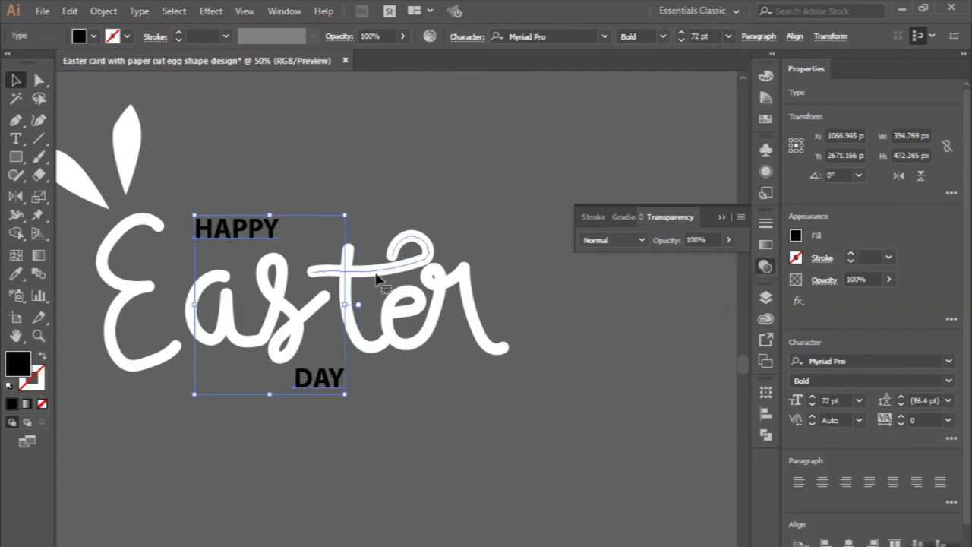
pyautogui.hotkey('ctrl', '-')
pyautogui.keyDown('shift'); pyautogui.click(460, 318); pyautogui.keyUp('shift')
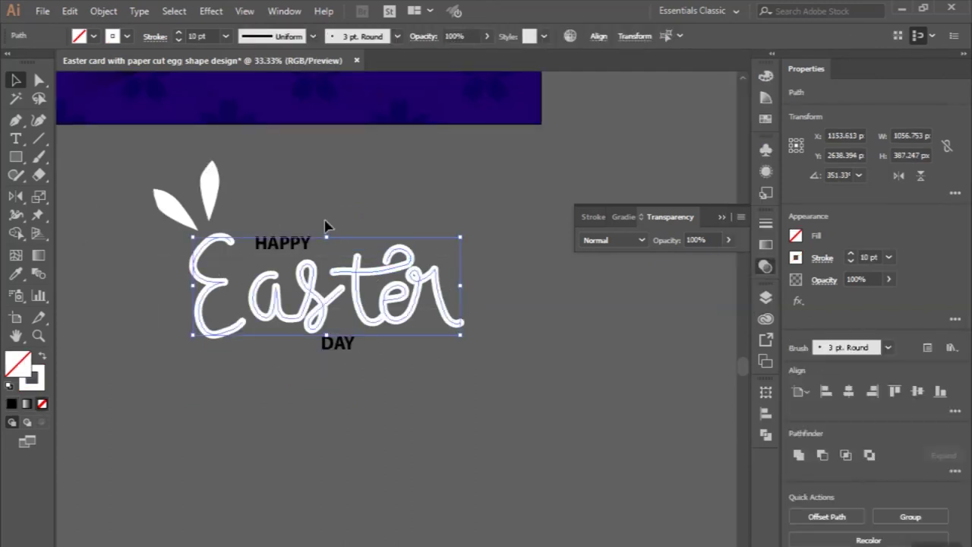
# Group the HAPPY and DAY words together with Ctrl+G
pyautogui.click(104, 11)
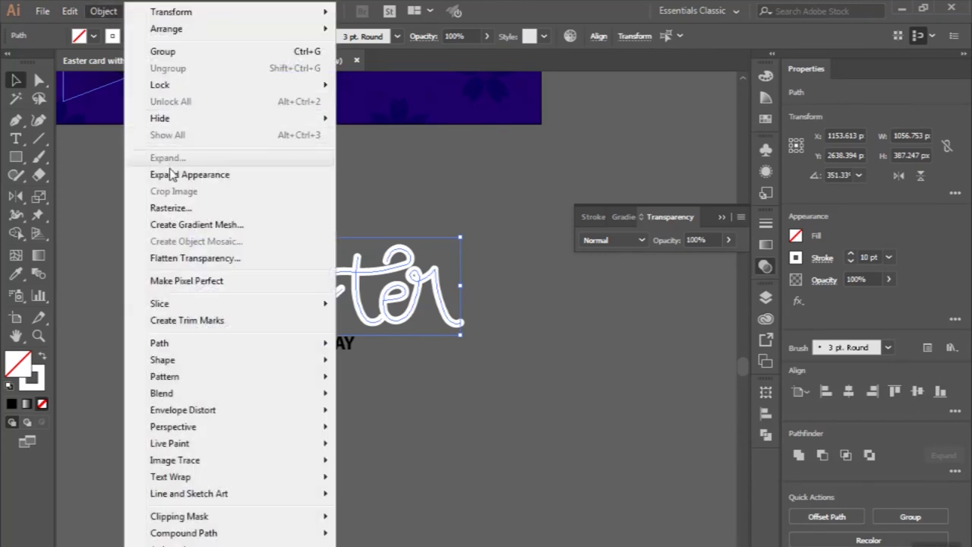
pyautogui.click(103, 177)
pyautogui.hotkey('ctrl', '+')
pyautogui.click(287, 236)
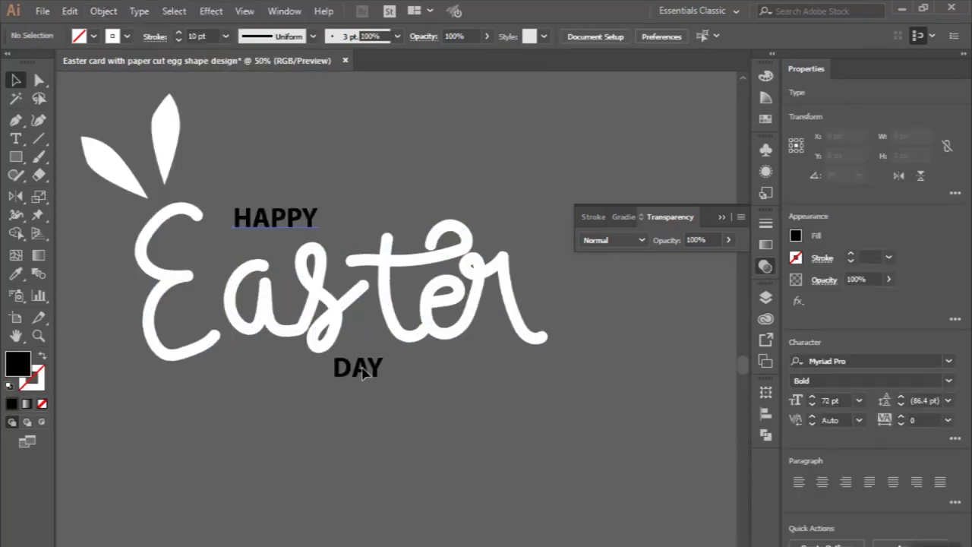
pyautogui.keyDown('shift'); pyautogui.click(365, 370); pyautogui.keyUp('shift')
pyautogui.hotkey('ctrl', 'g')
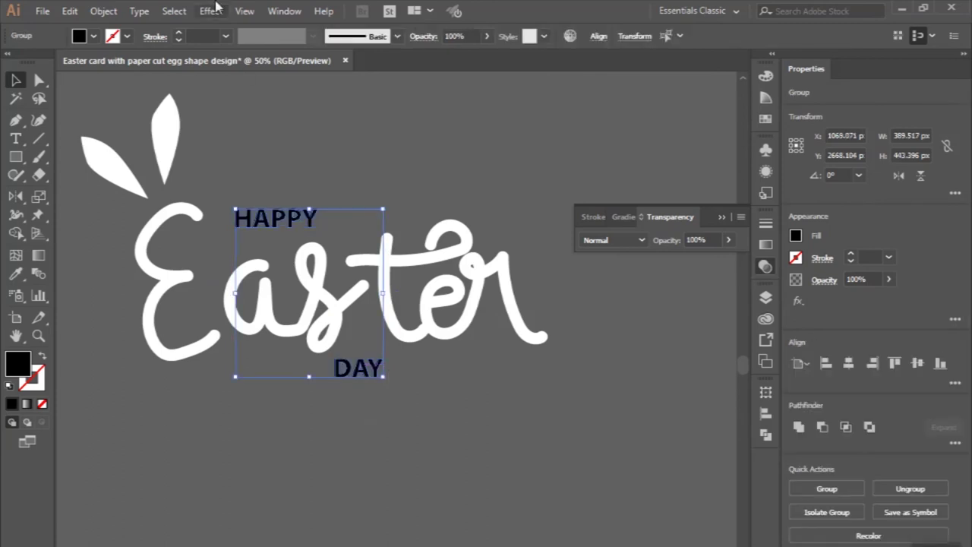
pyautogui.click(212, 11)
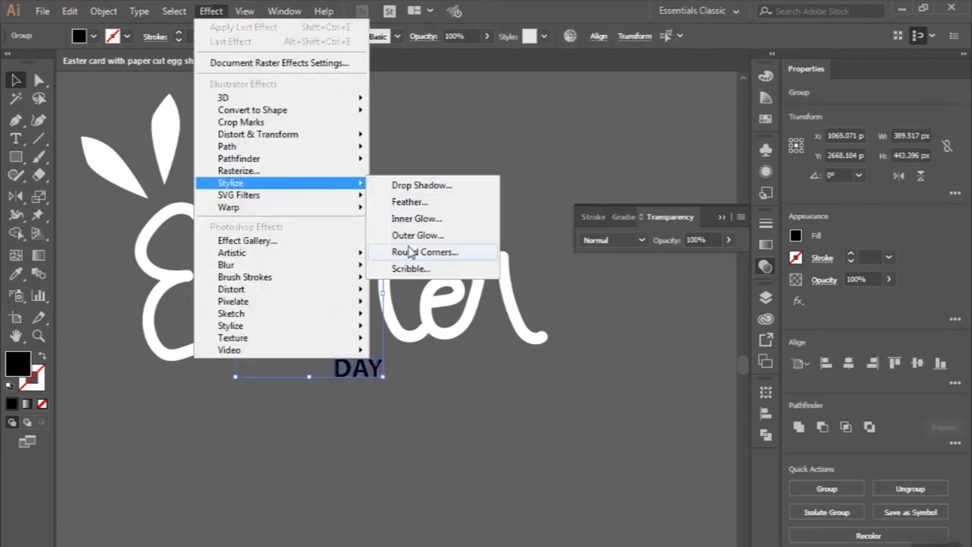
# Apply a 10 px Round Corners effect to HAPPY and DAY and expand its appearance
pyautogui.click(410, 252)
pyautogui.click(371, 194)
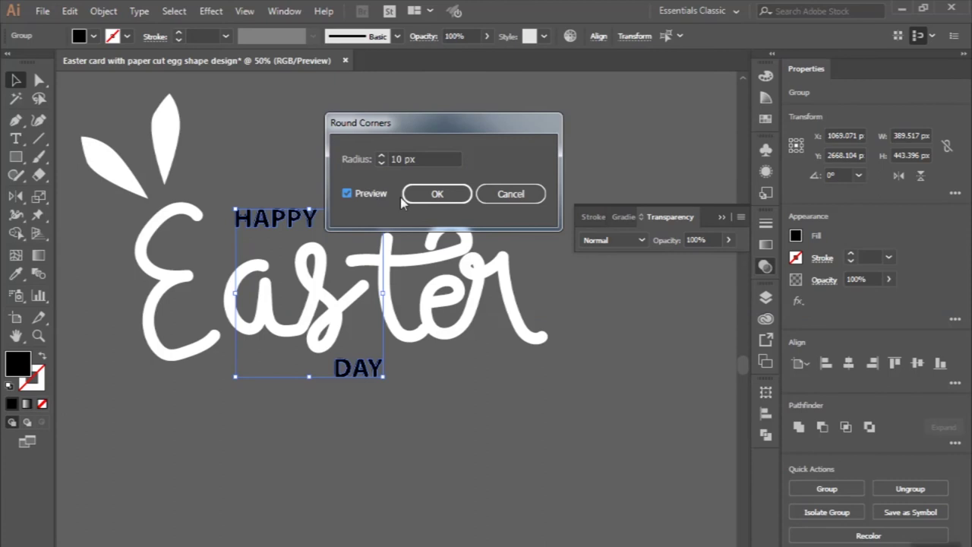
pyautogui.click(437, 194)
pyautogui.click(104, 10)
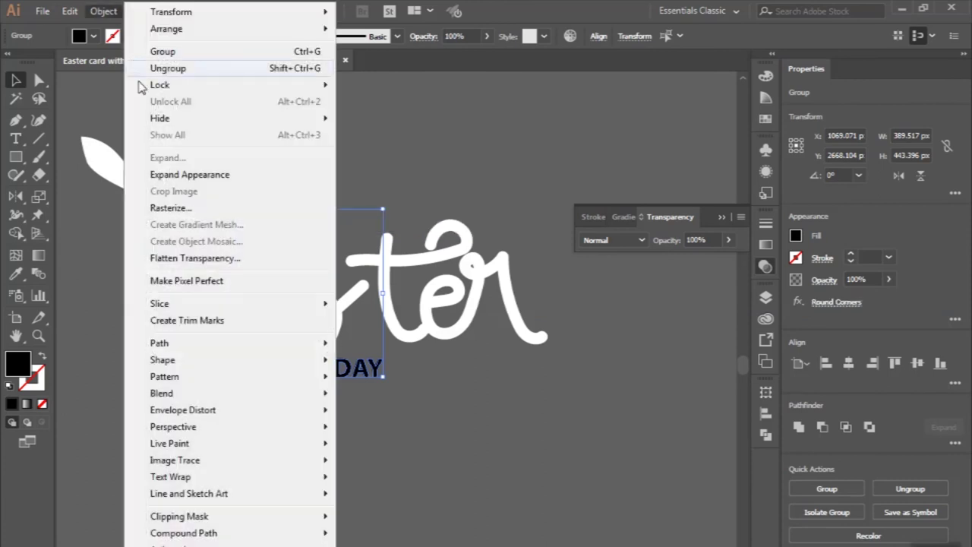
pyautogui.click(273, 170)
pyautogui.click(273, 169)
pyautogui.scroll(-1, 271, 162)
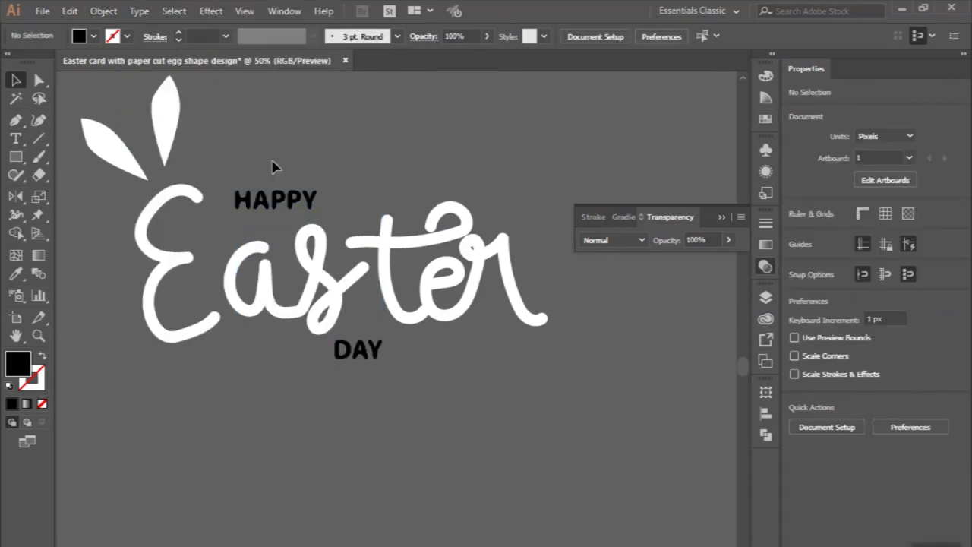
pyautogui.scroll(-1, 271, 163)
pyautogui.scroll(1, 322, 269)
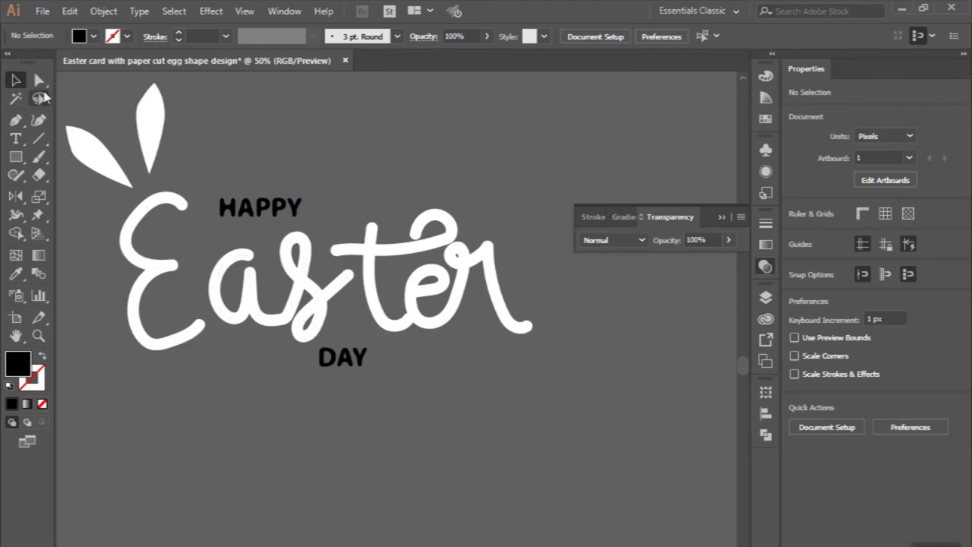
pyautogui.scroll(-1, 232, 260)
pyautogui.scroll(-1, 231, 261)
# Group all the Happy Easter lettering and expand its appearance into filled shapes
pyautogui.moveTo(132, 171); pyautogui.dragTo(437, 328)
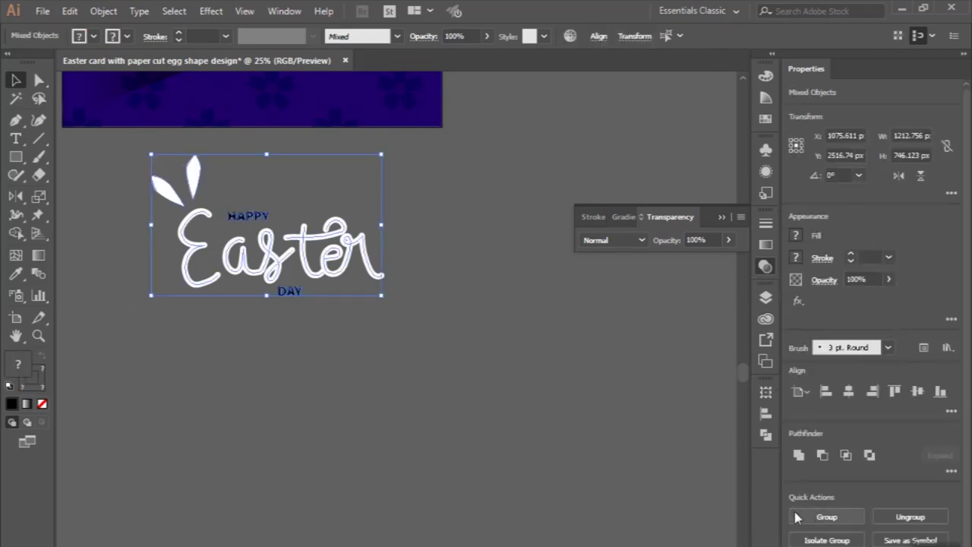
pyautogui.click(795, 516)
pyautogui.scroll(2, 412, 378)
pyautogui.scroll(2, 406, 385)
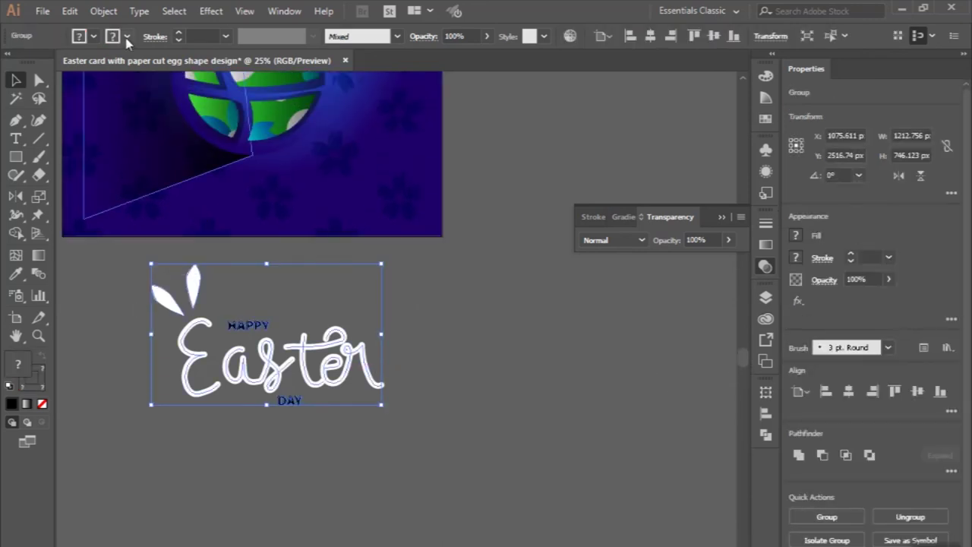
pyautogui.click(104, 11)
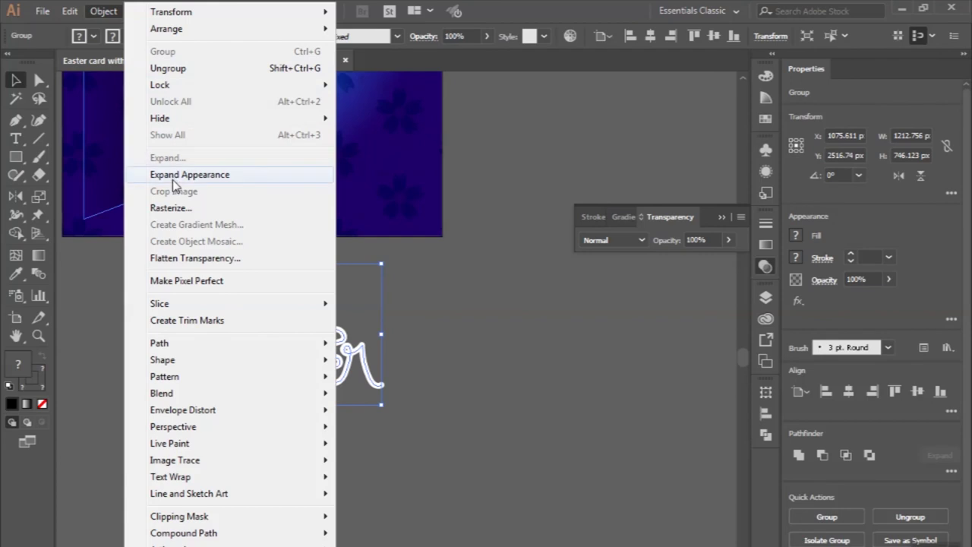
pyautogui.click(178, 172)
# Scale the lettering to about 690 px wide, place it lower right, and regroup HAPPY and DAY
pyautogui.moveTo(385, 408); pyautogui.dragTo(336, 374)
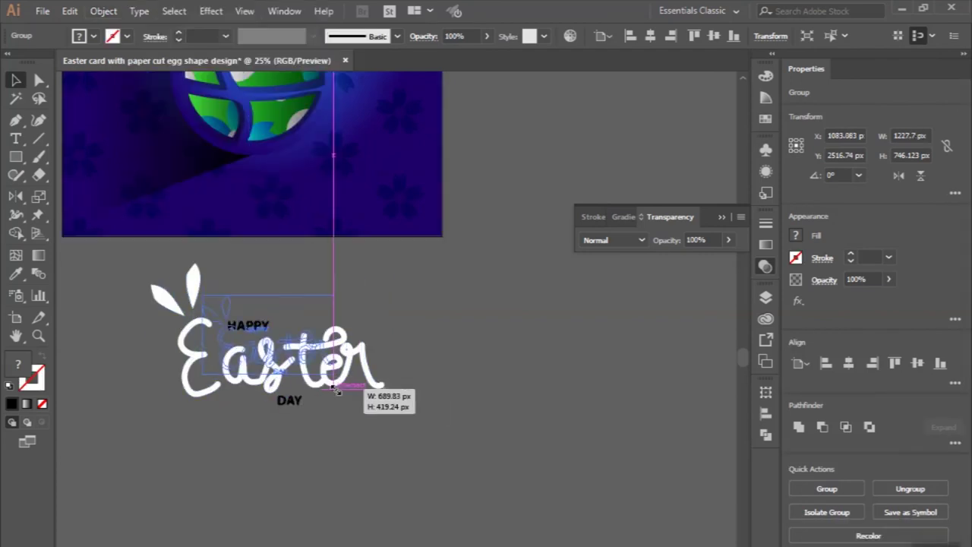
pyautogui.moveTo(303, 341); pyautogui.dragTo(405, 204)
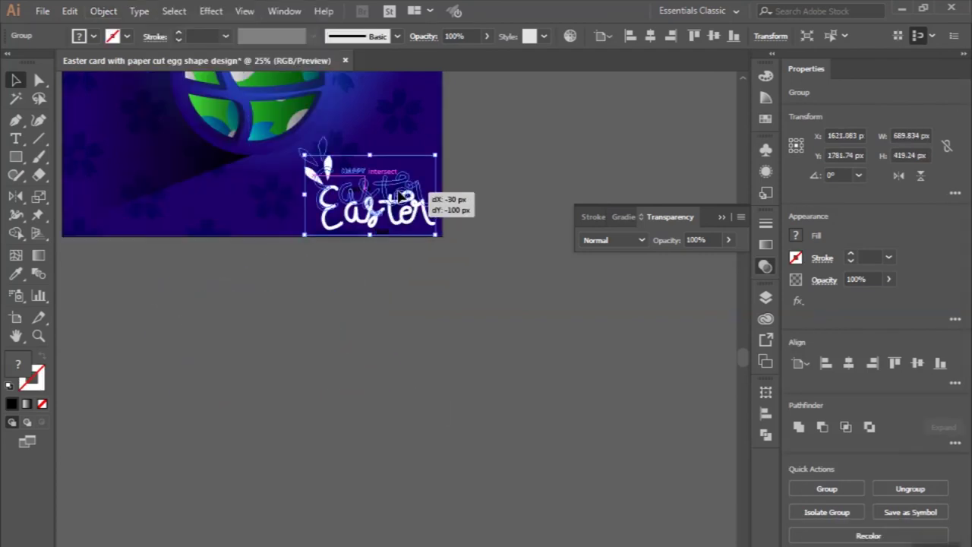
pyautogui.hotkey('ctrl', '+')
pyautogui.doubleClick(326, 240)
pyautogui.keyDown('shift'); pyautogui.click(354, 340); pyautogui.keyUp('shift')
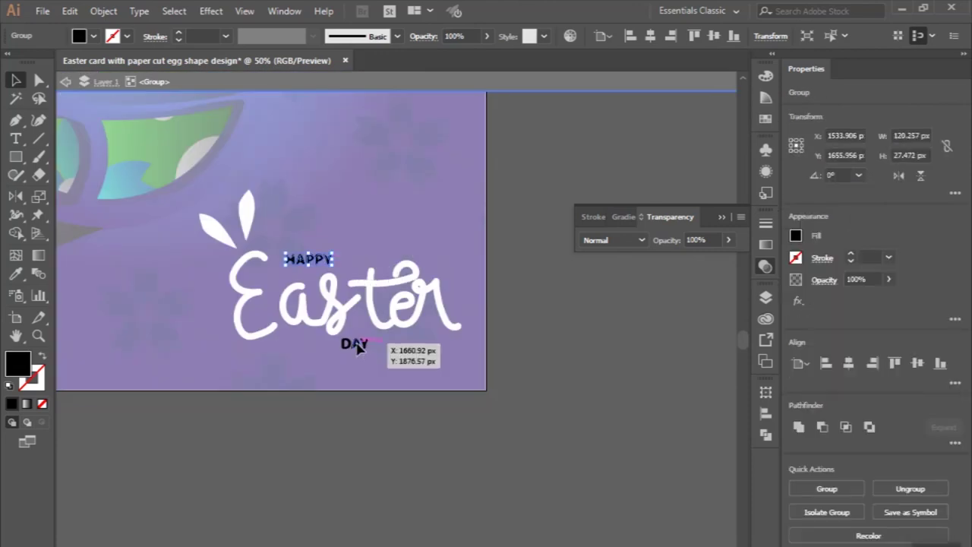
pyautogui.hotkey('ctrl', 'g')
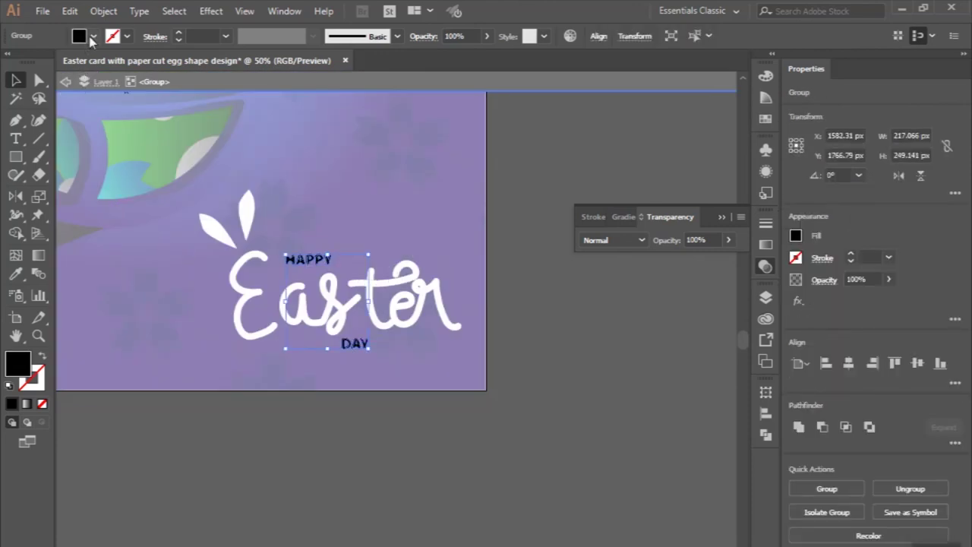
# Give HAPPY and DAY the background's blue gradient, made linear at 90° and reversed
pyautogui.click(16, 274)
pyautogui.click(202, 180)
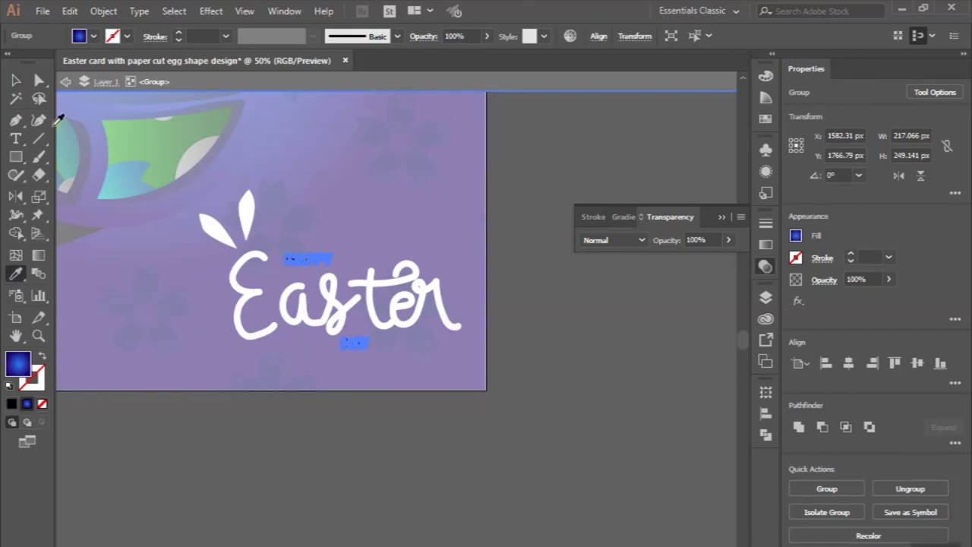
pyautogui.click(16, 79)
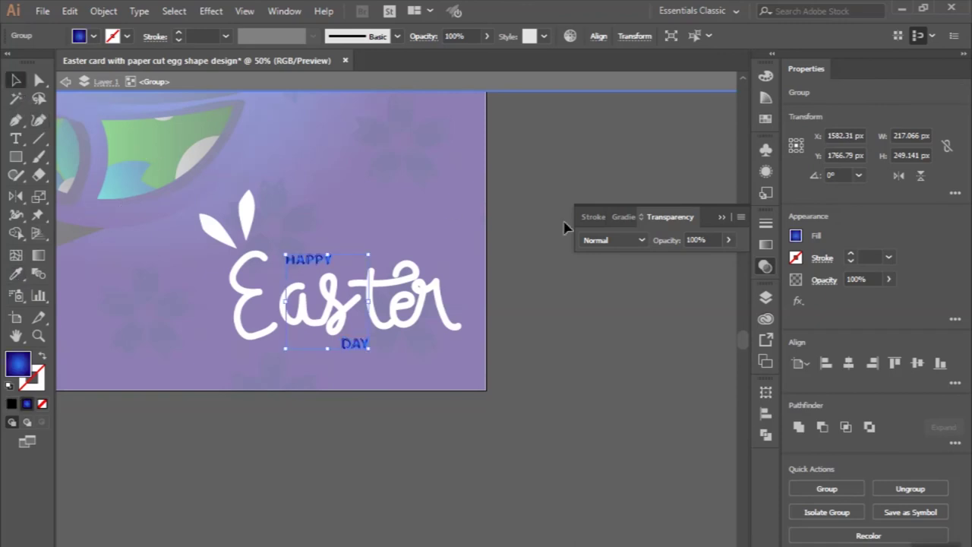
pyautogui.click(619, 218)
pyautogui.click(665, 241)
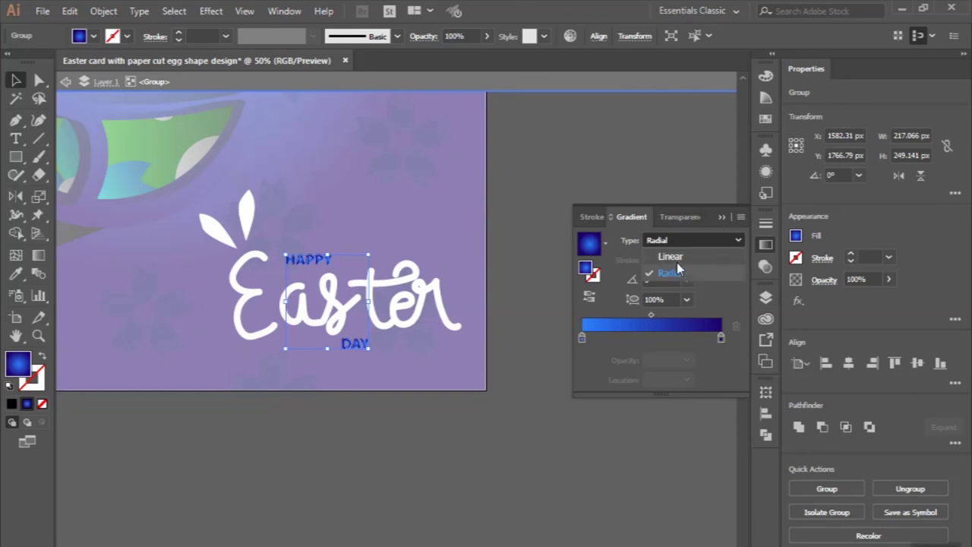
pyautogui.click(678, 260)
pyautogui.click(691, 281)
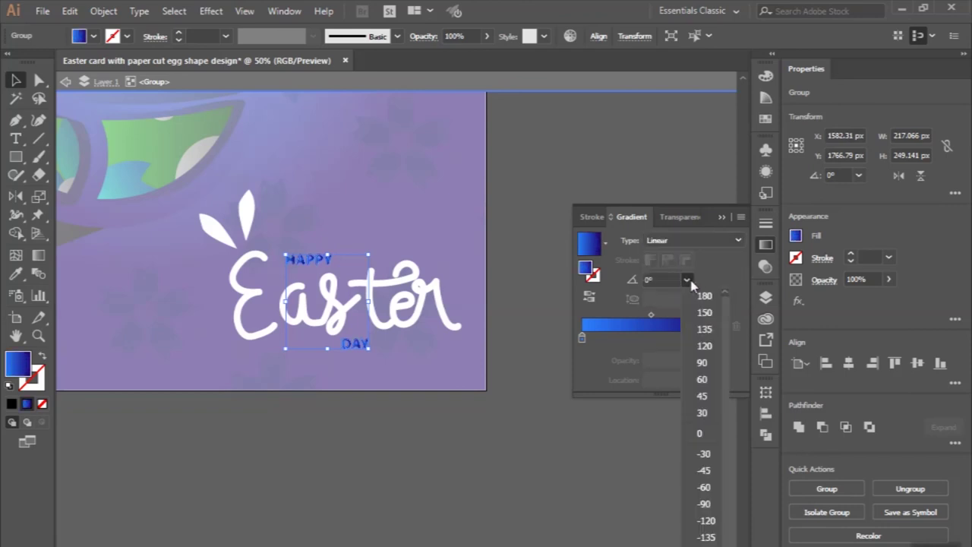
pyautogui.click(697, 364)
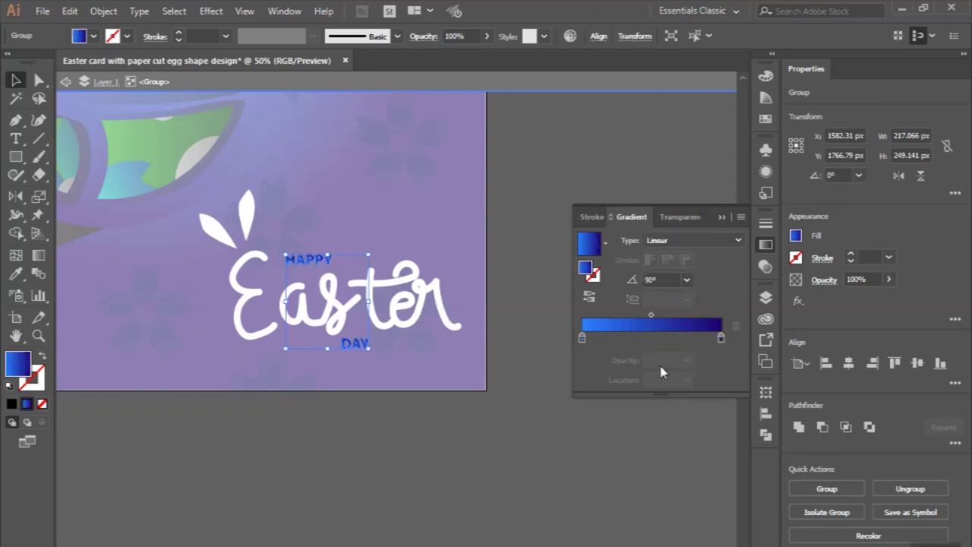
pyautogui.click(590, 297)
pyautogui.click(311, 444)
pyautogui.hotkey('ctrl', '-')
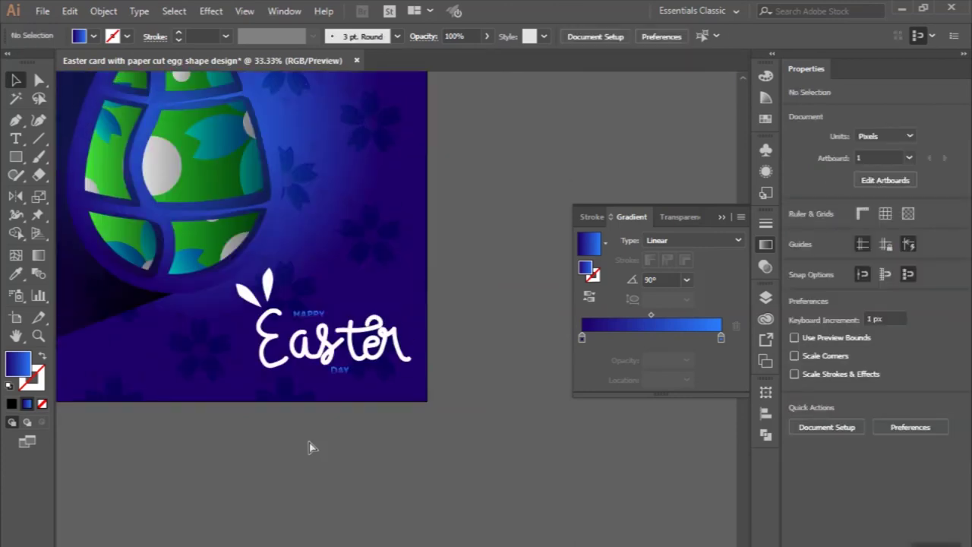
# Rework the words' gradient stops, deleting the middle stop and repositioning the navy and blue stops
pyautogui.scroll(2, 372, 369)
pyautogui.scroll(1, 410, 346)
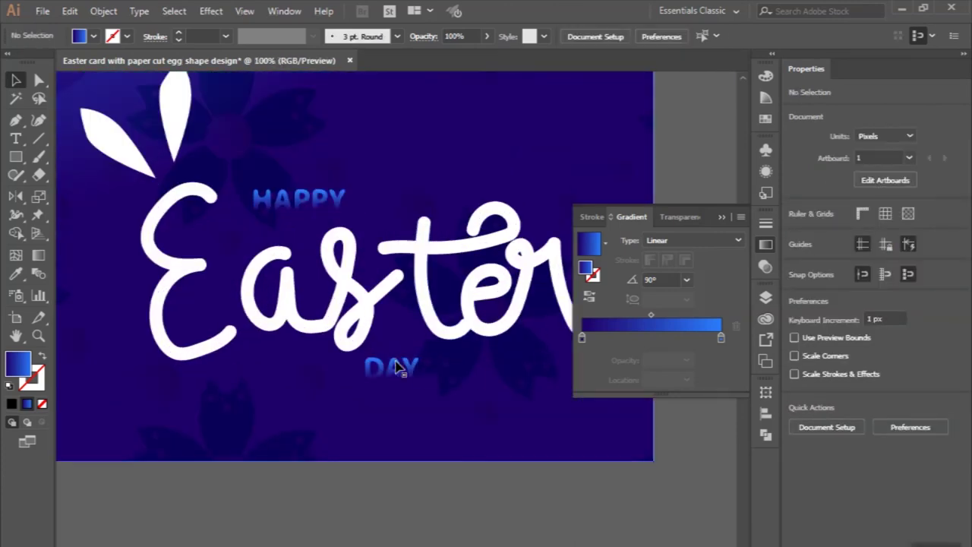
pyautogui.click(395, 367)
pyautogui.doubleClick(396, 367)
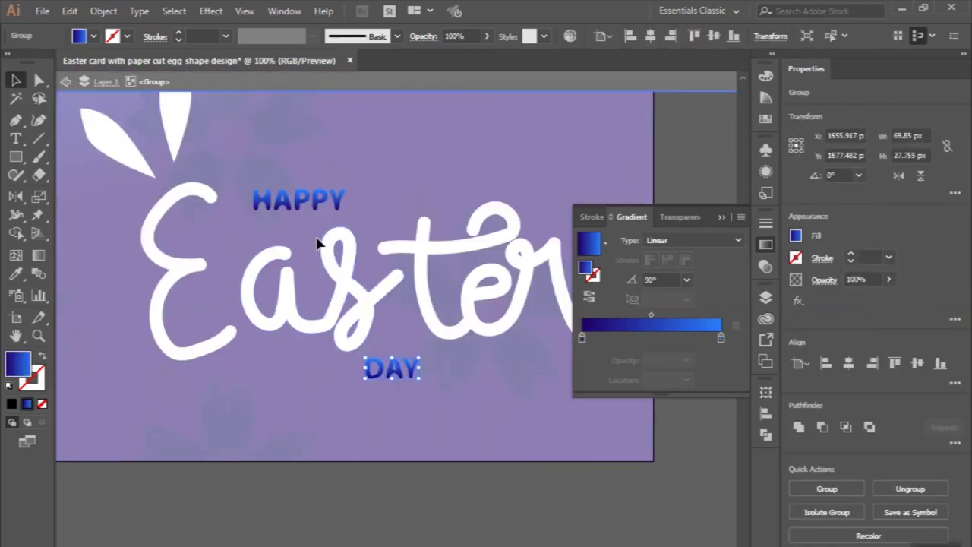
pyautogui.click(304, 203)
pyautogui.moveTo(721, 339)
pyautogui.mouseDown()
pyautogui.moveTo(669, 338)
pyautogui.moveTo(720, 338)
pyautogui.mouseUp()
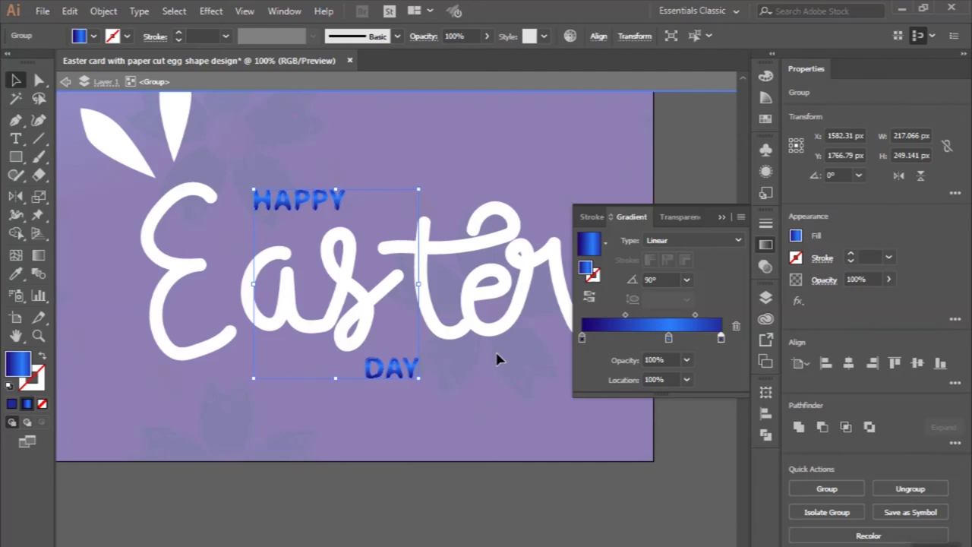
pyautogui.click(668, 339)
pyautogui.click(736, 326)
pyautogui.moveTo(581, 338); pyautogui.dragTo(642, 338)
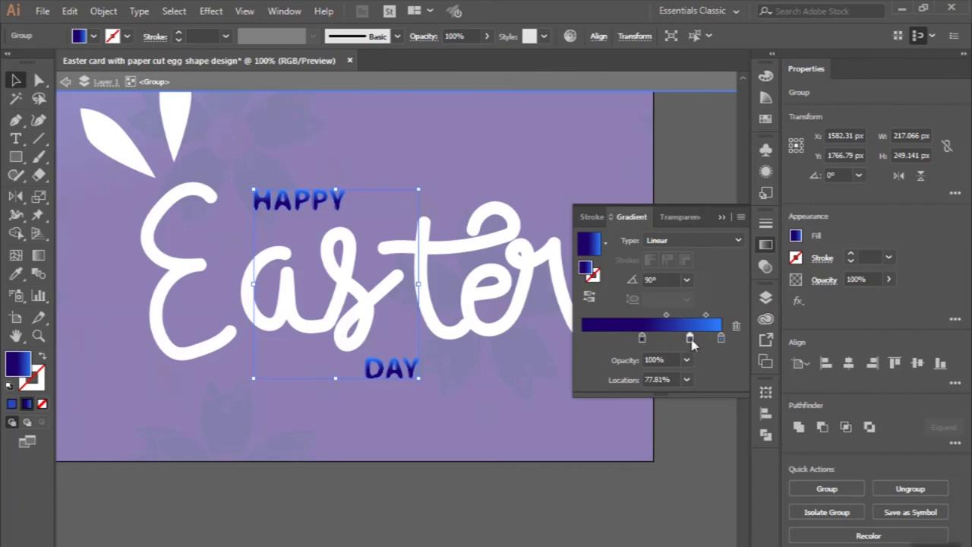
pyautogui.moveTo(690, 339); pyautogui.dragTo(582, 339)
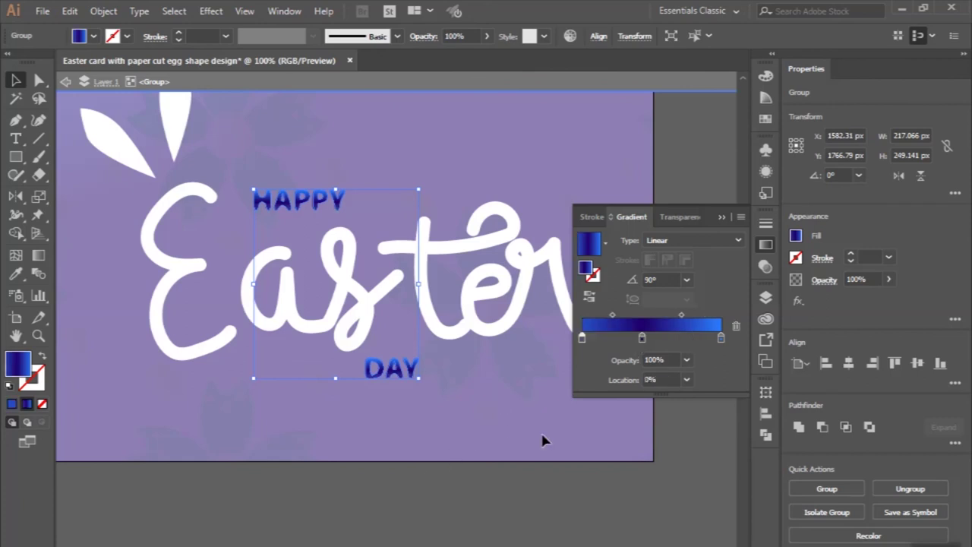
pyautogui.press('Escape')
pyautogui.hotkey('ctrl', '-')
pyautogui.hotkey('ctrl', '-')
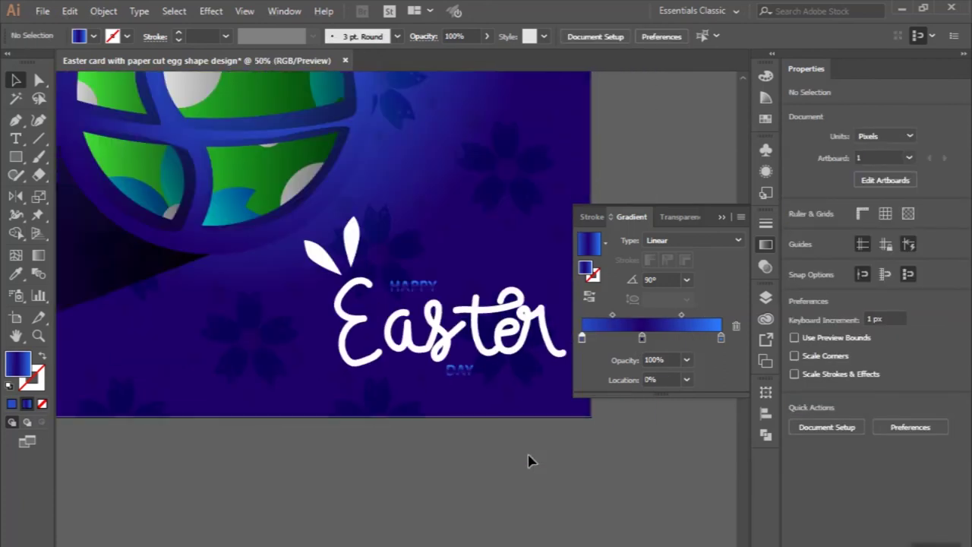
# Select DAY and HAPPY again inside the lettering group
pyautogui.scroll(3, 442, 405)
pyautogui.click(431, 389)
pyautogui.scroll(2, 431, 389)
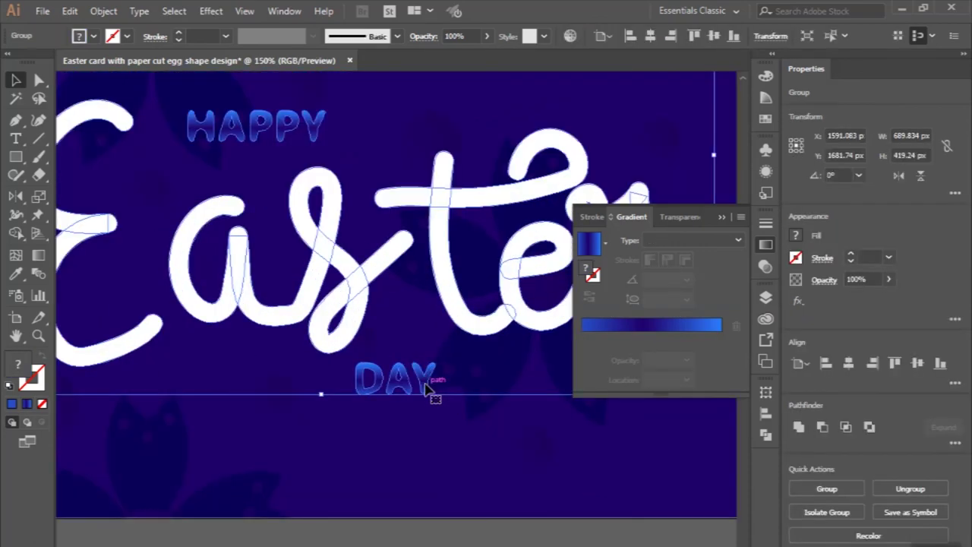
pyautogui.doubleClick(427, 388)
pyautogui.click(428, 387)
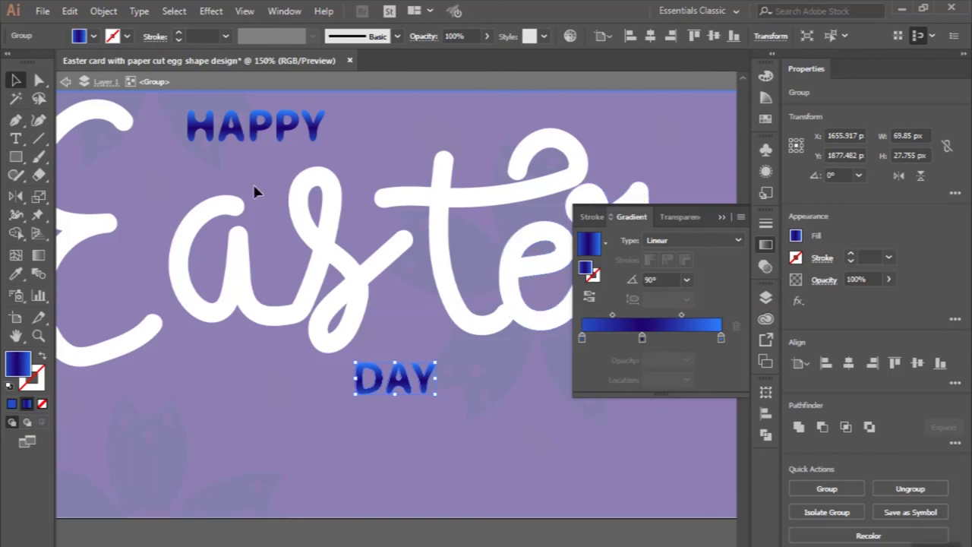
pyautogui.keyDown('shift'); pyautogui.click(253, 133); pyautogui.keyUp('shift')
# Copy the Easter lettering's white fill onto HAPPY and DAY with the Eyedropper
pyautogui.click(16, 275)
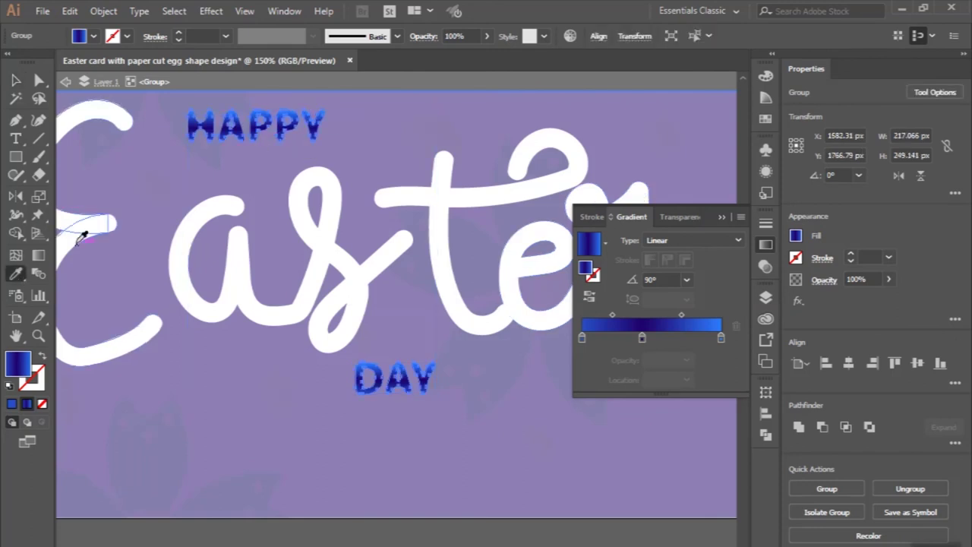
pyautogui.click(87, 219)
pyautogui.click(13, 83)
pyautogui.hotkey('ctrl', '-')
pyautogui.hotkey('ctrl', '-')
pyautogui.hotkey('ctrl', '-')
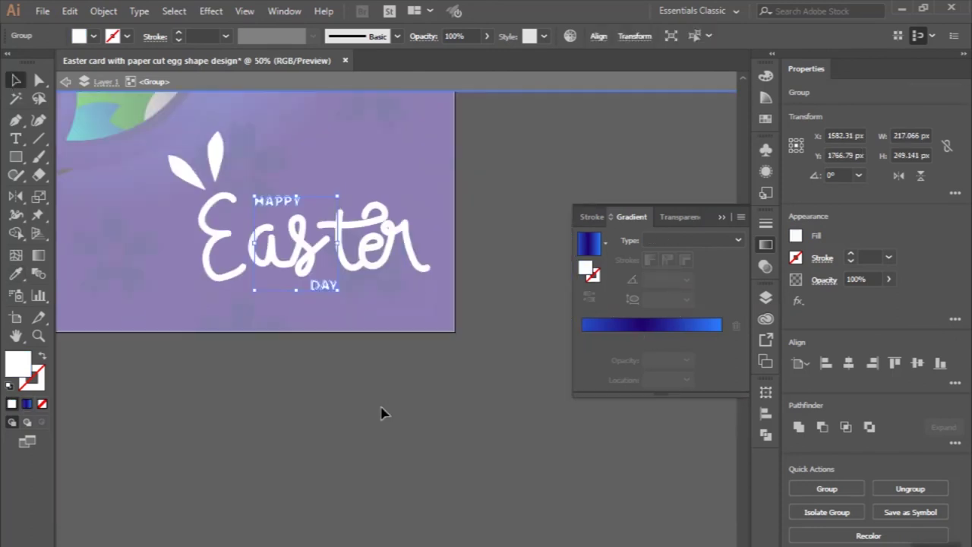
pyautogui.doubleClick(373, 425)
# Nudge DAY slightly right and up into place beside the other words
pyautogui.scroll(3, 392, 385)
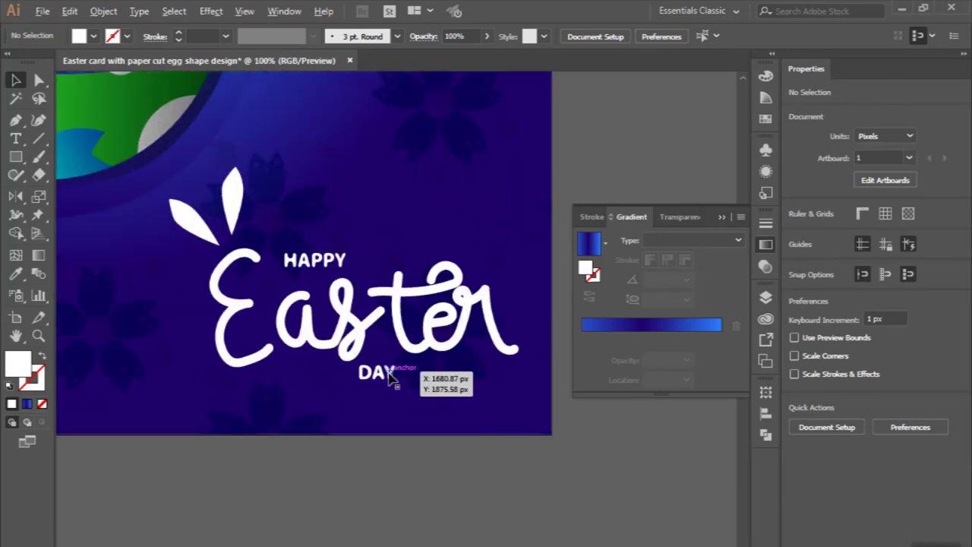
pyautogui.scroll(1, 392, 384)
pyautogui.moveTo(393, 374)
pyautogui.mouseDown()
pyautogui.moveTo(435, 379)
pyautogui.moveTo(514, 353)
pyautogui.mouseUp()
pyautogui.scroll(2, 513, 353)
pyautogui.scroll(1, 514, 355)
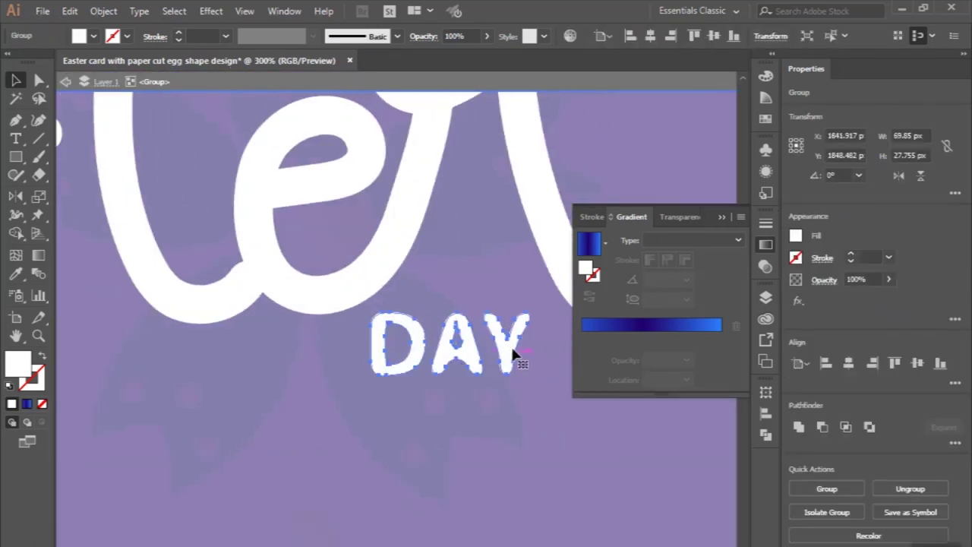
pyautogui.moveTo(523, 344); pyautogui.dragTo(533, 341)
pyautogui.scroll(-3, 532, 341)
pyautogui.scroll(4, 483, 325)
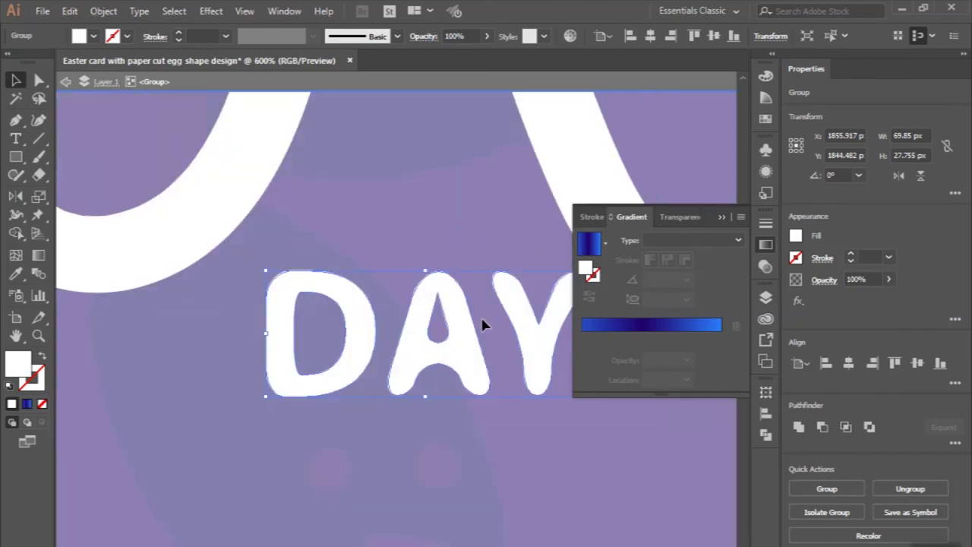
pyautogui.scroll(-1, 449, 323)
pyautogui.scroll(-5, 437, 392)
pyautogui.scroll(-1, 434, 423)
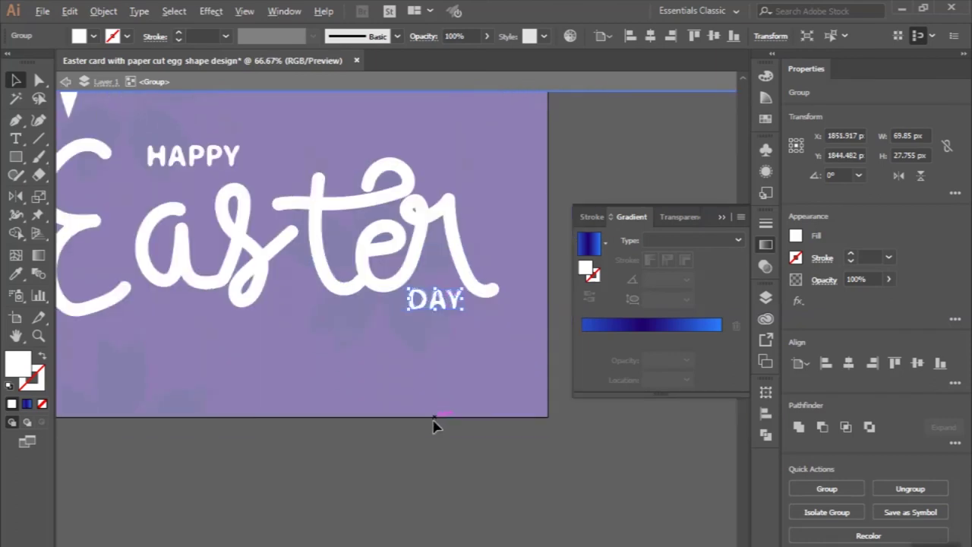
# Scale the whole Easter lettering group down to about 582 × 333 px
pyautogui.doubleClick(422, 464)
pyautogui.scroll(-2, 422, 463)
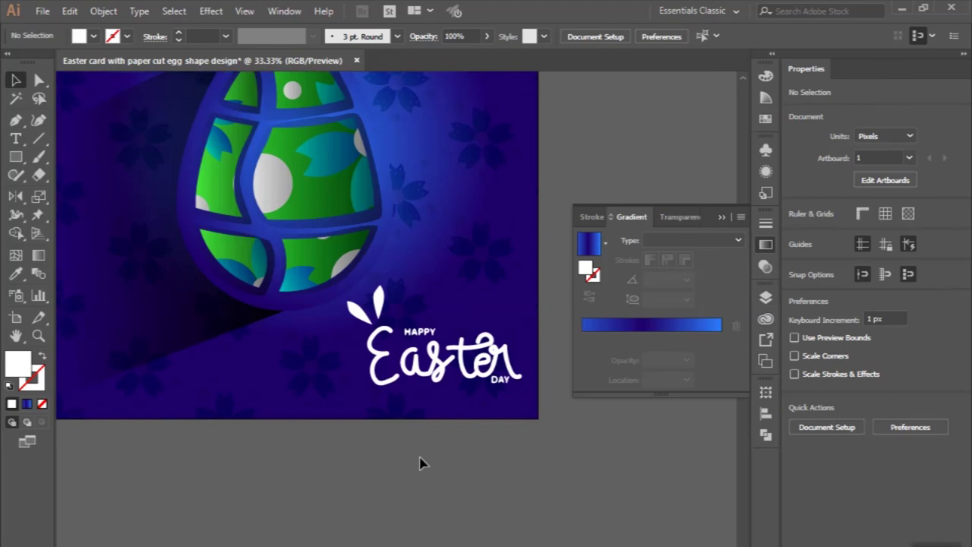
pyautogui.scroll(-1, 422, 463)
pyautogui.click(499, 386)
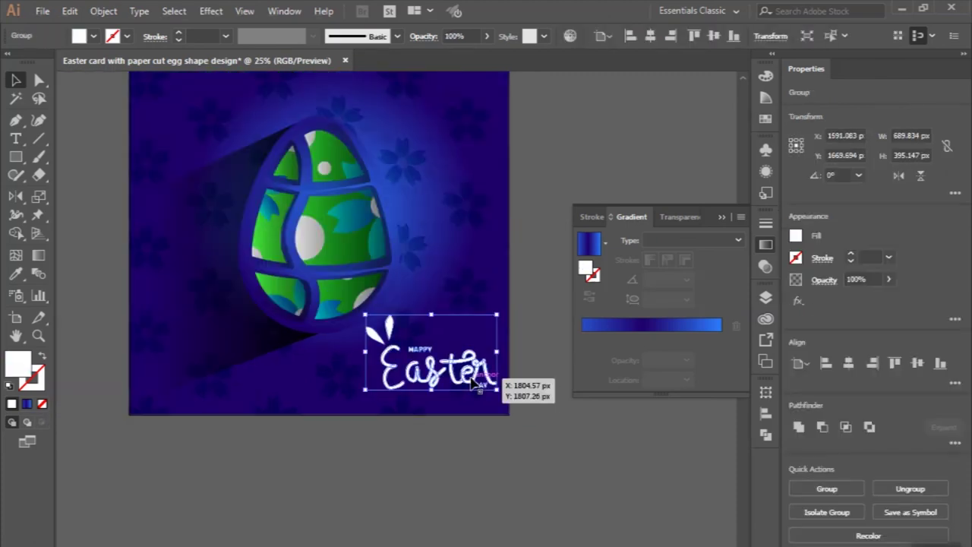
pyautogui.moveTo(498, 388); pyautogui.dragTo(481, 385)
pyautogui.click(451, 424)
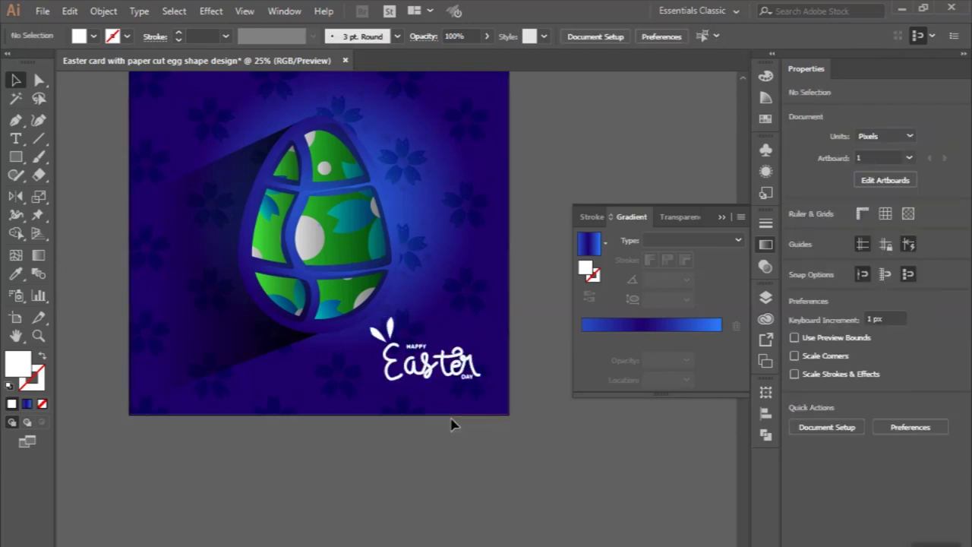
pyautogui.click(465, 371)
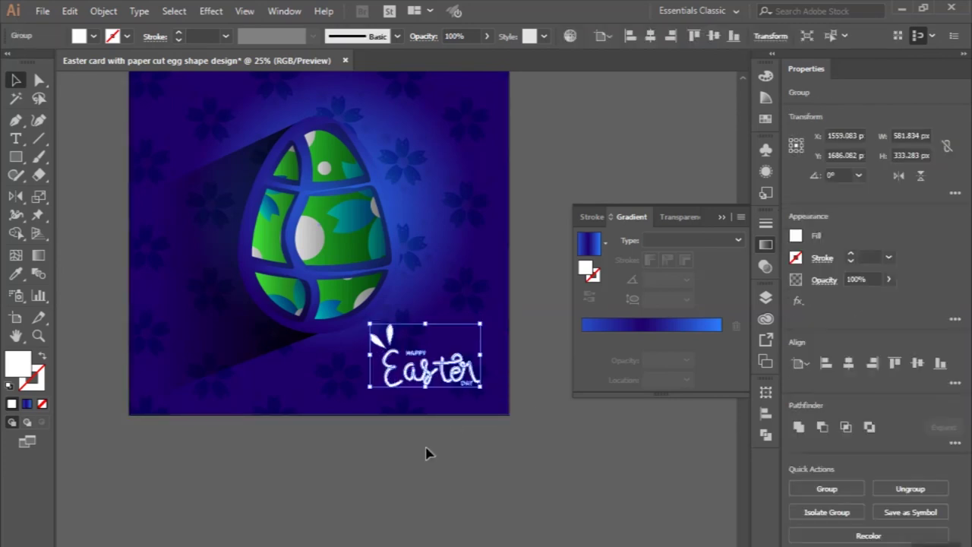
pyautogui.click(426, 451)
pyautogui.scroll(-2, 427, 451)
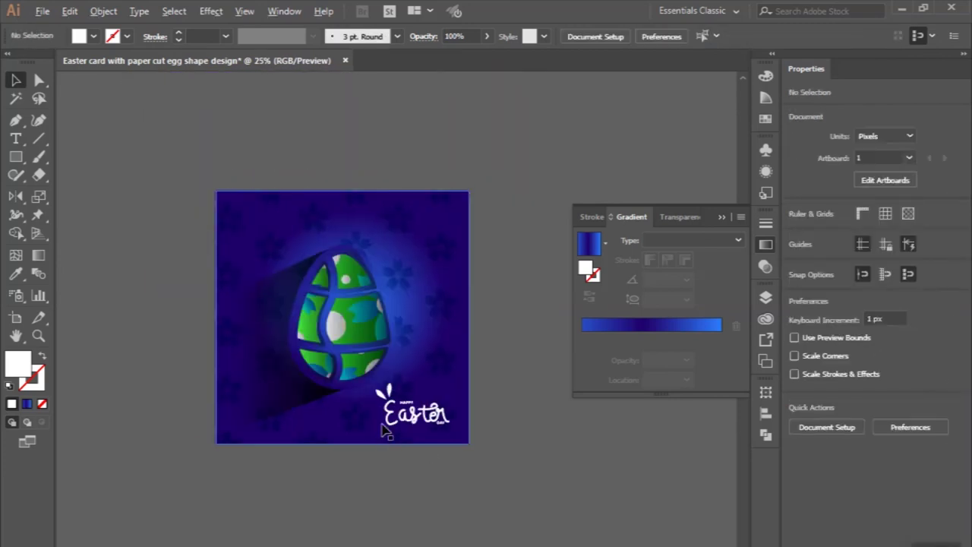
pyautogui.scroll(2, 386, 431)
pyautogui.scroll(1, 384, 431)
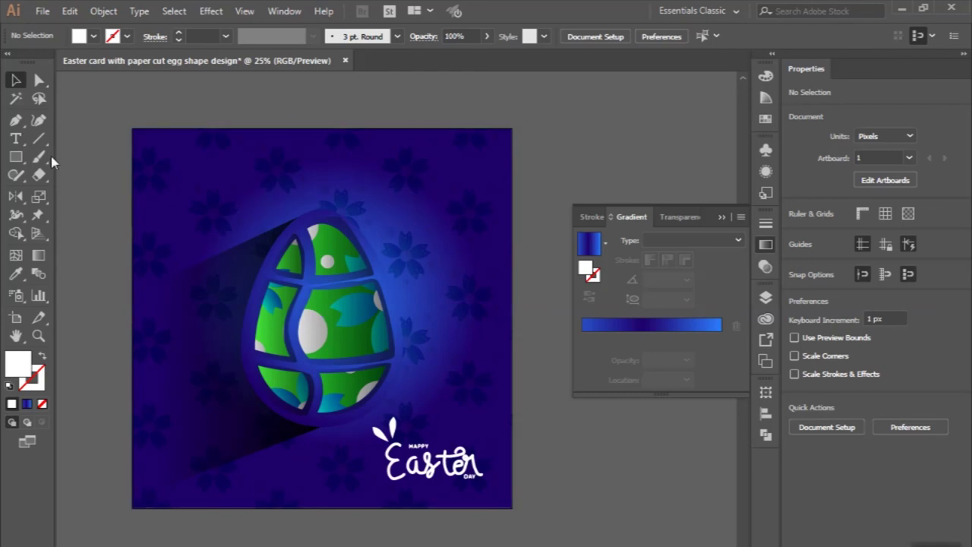
pyautogui.click(24, 158)
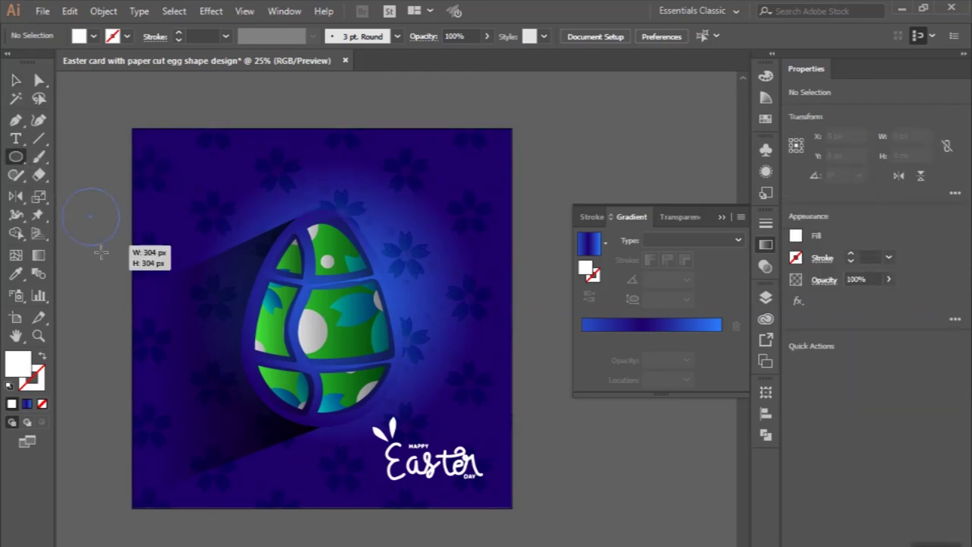
# Draw a circle at the card's left edge filled with the White, Black gradient
pyautogui.moveTo(90, 216); pyautogui.dragTo(129, 255)
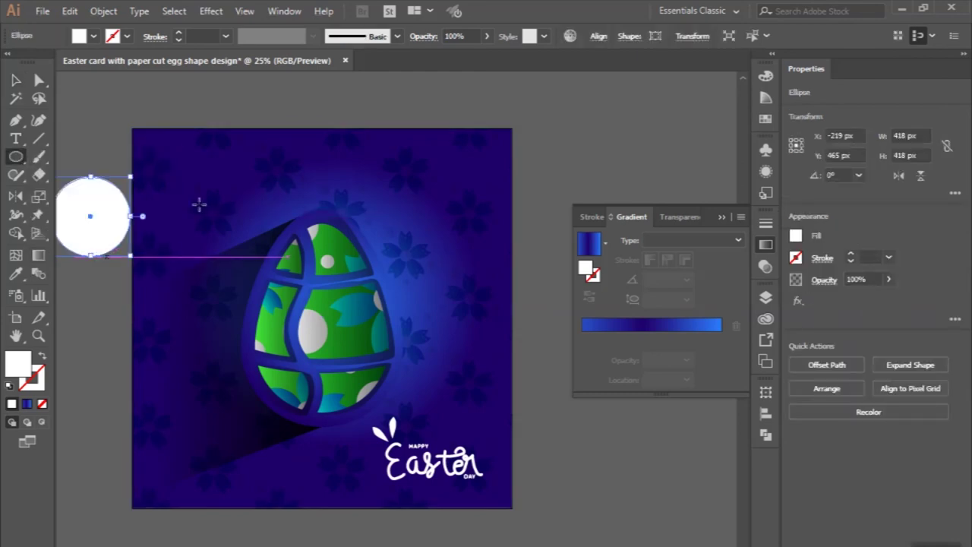
pyautogui.click(605, 243)
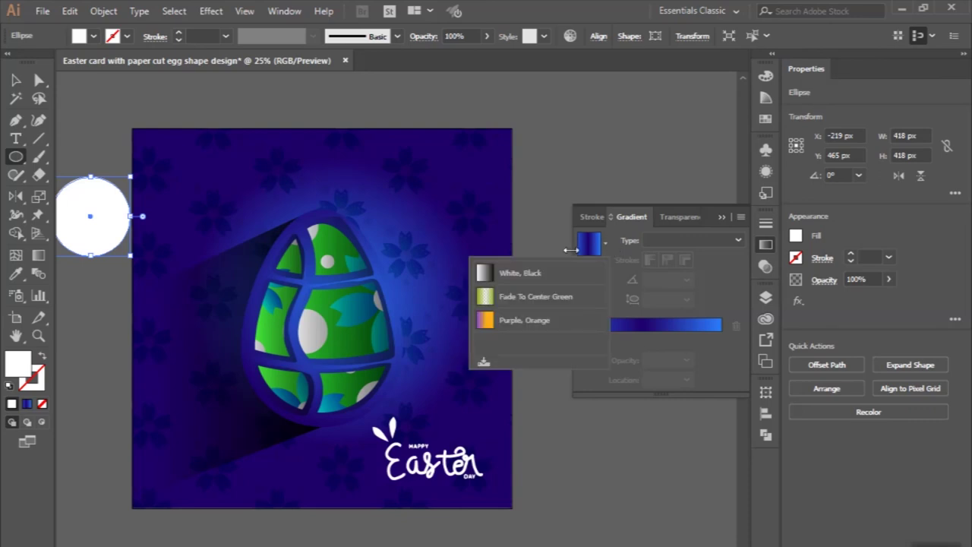
pyautogui.click(542, 275)
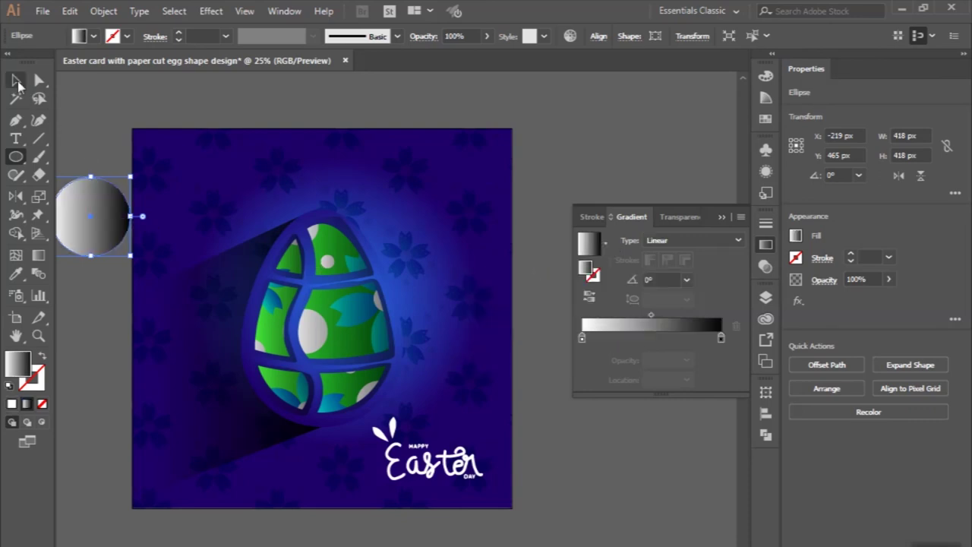
pyautogui.click(17, 81)
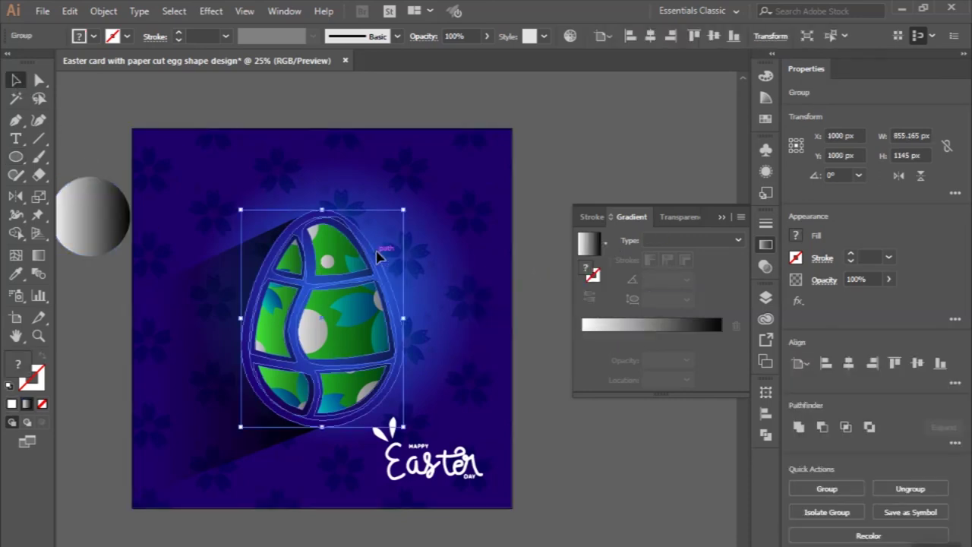
# Inspect the RGB colour of the egg frame's left gradient stop
pyautogui.doubleClick(382, 254)
pyautogui.click(582, 337)
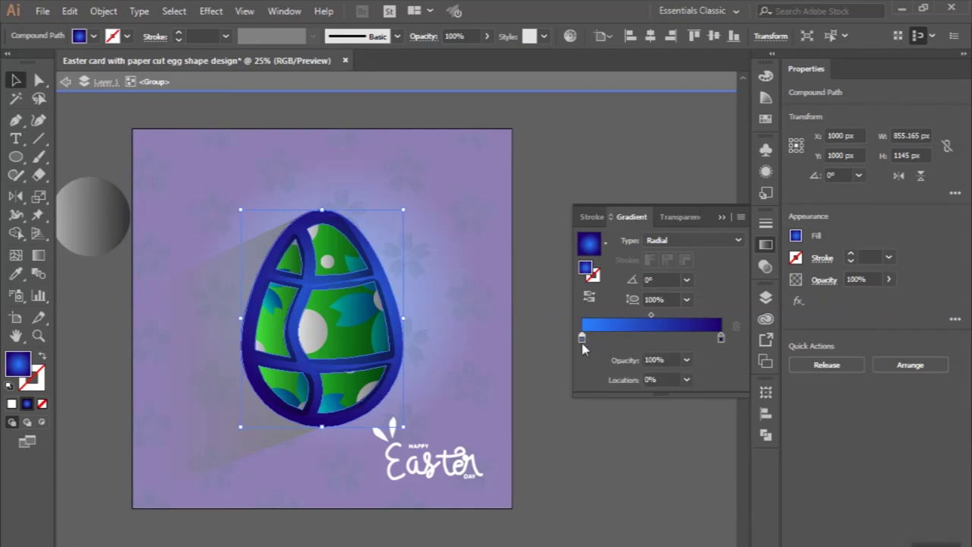
pyautogui.doubleClick(581, 337)
pyautogui.click(521, 392)
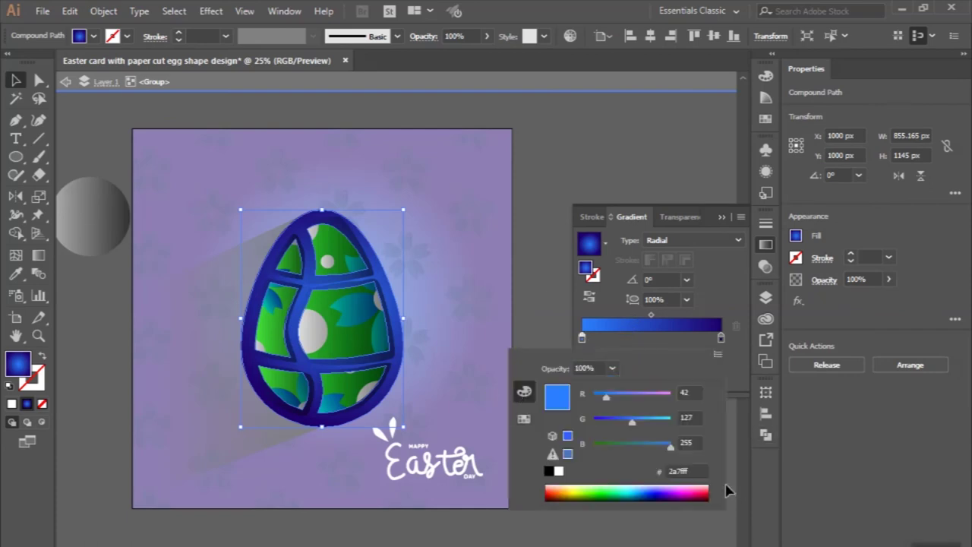
# Set the ellipse gradient's left stop to blue #1e88e5
pyautogui.doubleClick(110, 215)
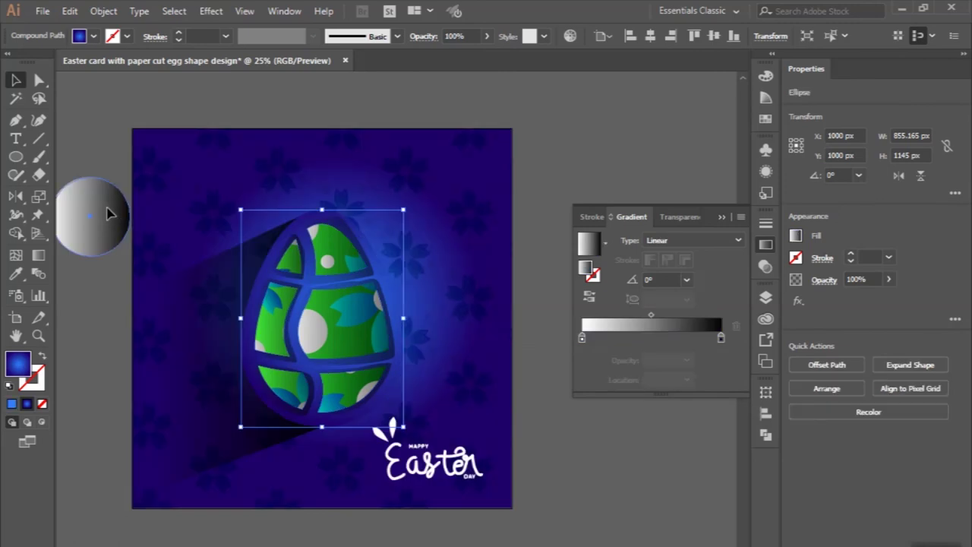
pyautogui.click(581, 337)
pyautogui.doubleClick(582, 337)
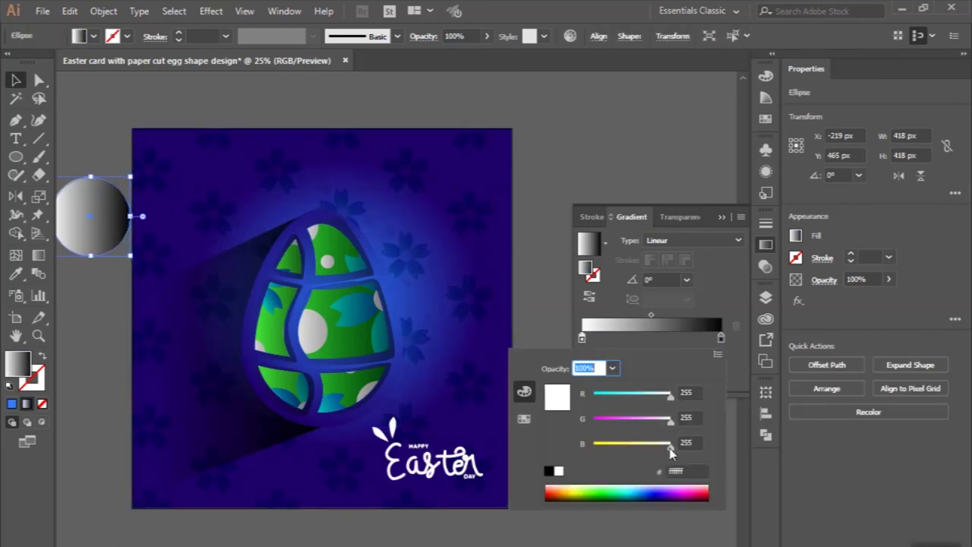
pyautogui.doubleClick(681, 468)
pyautogui.write('1e88e5')
pyautogui.press('Return')
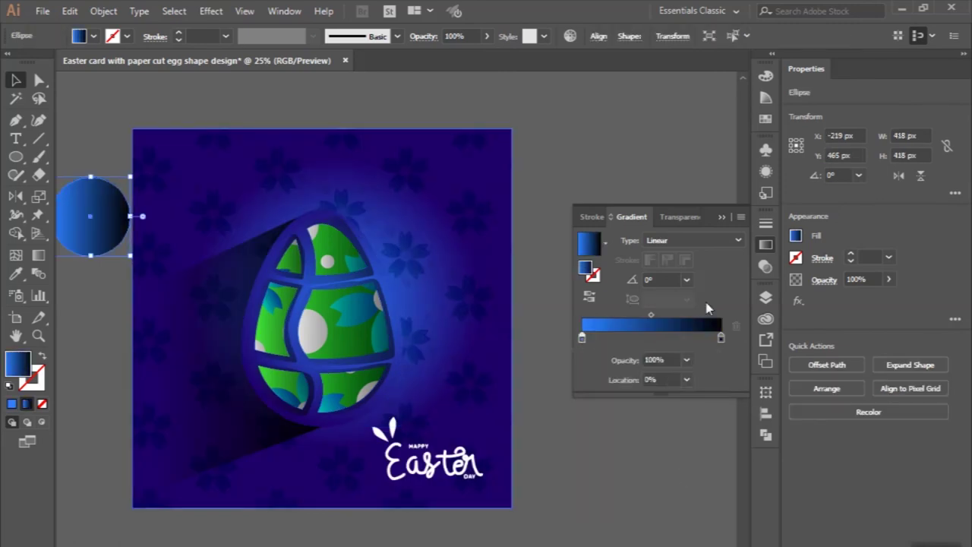
# Give the ellipse Screen blending and a radial gradient, then move it onto the egg
pyautogui.click(678, 217)
pyautogui.click(607, 240)
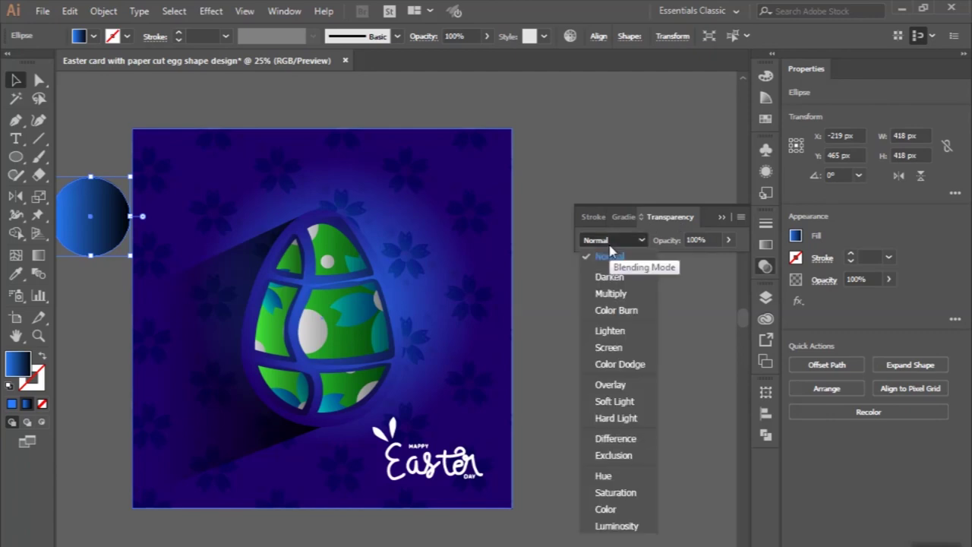
pyautogui.click(607, 345)
pyautogui.click(623, 217)
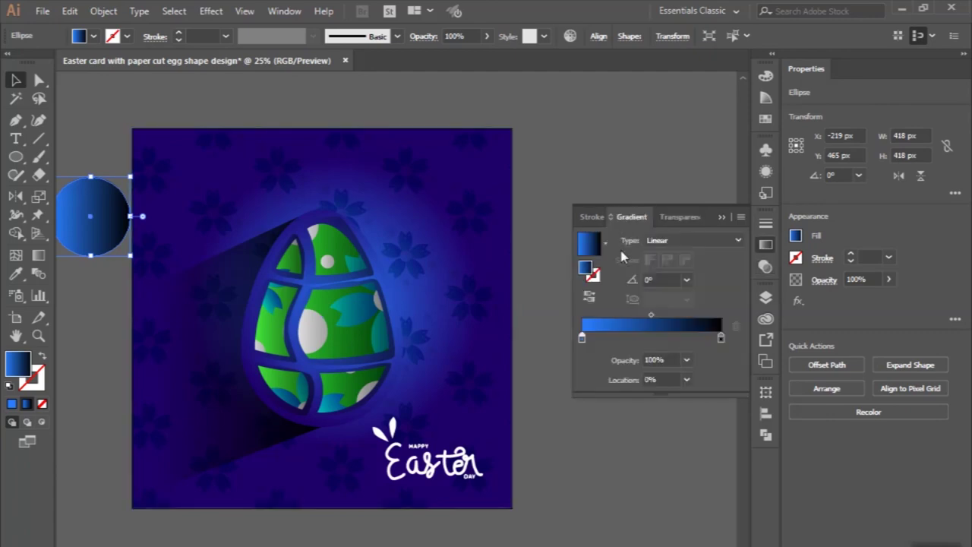
pyautogui.click(661, 240)
pyautogui.click(662, 271)
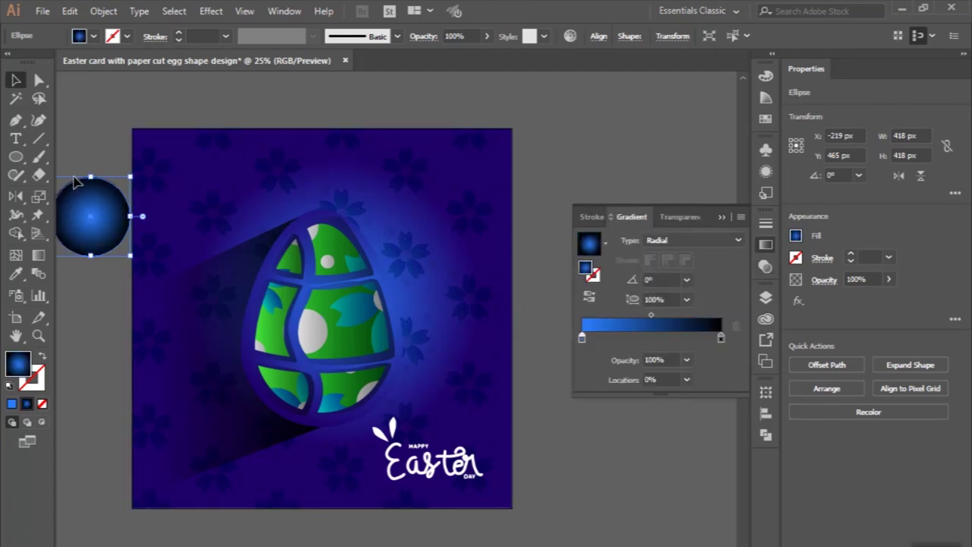
pyautogui.moveTo(74, 181); pyautogui.dragTo(305, 248)
pyautogui.hotkey('ctrl', '+')
pyautogui.hotkey('ctrl', '+')
pyautogui.hotkey('ctrl', '+')
# Flatten the ellipse into a thin streak tilted along the egg's middle band
pyautogui.moveTo(331, 197); pyautogui.dragTo(332, 354)
pyautogui.moveTo(333, 407)
pyautogui.mouseDown()
pyautogui.moveTo(361, 328)
pyautogui.moveTo(360, 296)
pyautogui.moveTo(386, 300)
pyautogui.mouseUp()
pyautogui.moveTo(501, 307); pyautogui.dragTo(505, 283)
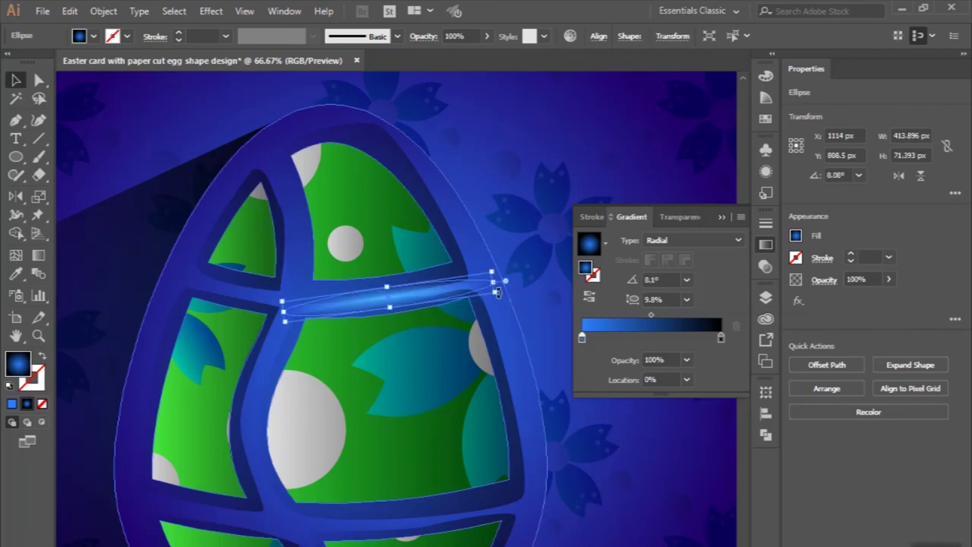
pyautogui.scroll(-2, 473, 282)
pyautogui.scroll(2, 491, 242)
pyautogui.moveTo(498, 210); pyautogui.dragTo(392, 230)
pyautogui.moveTo(251, 228)
pyautogui.mouseDown()
pyautogui.moveTo(328, 220)
pyautogui.moveTo(287, 223)
pyautogui.moveTo(205, 392)
pyautogui.moveTo(228, 414)
pyautogui.mouseUp()
# Angle a streak copy along the lower band and move another toward the egg's top
pyautogui.scroll(-3, 319, 242)
pyautogui.scroll(2, 227, 414)
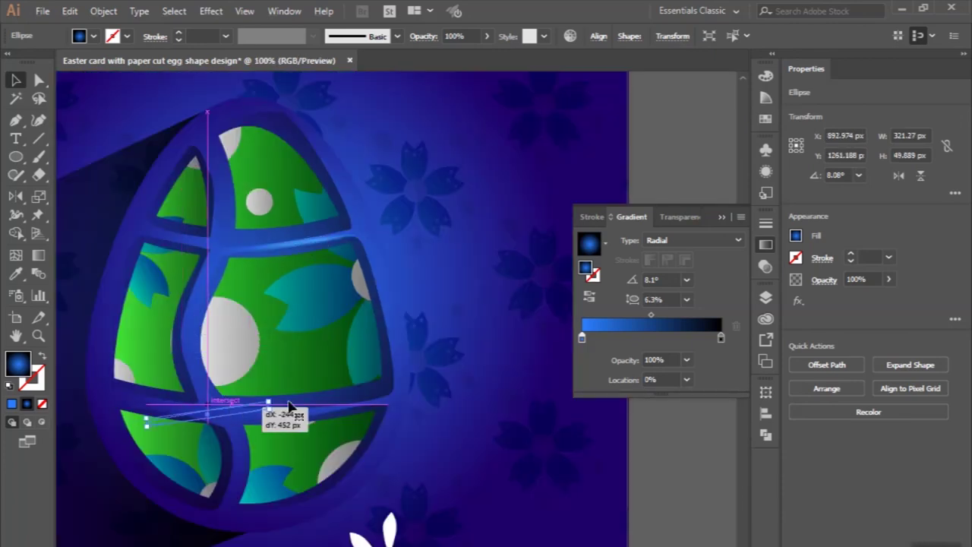
pyautogui.moveTo(304, 401); pyautogui.dragTo(310, 445)
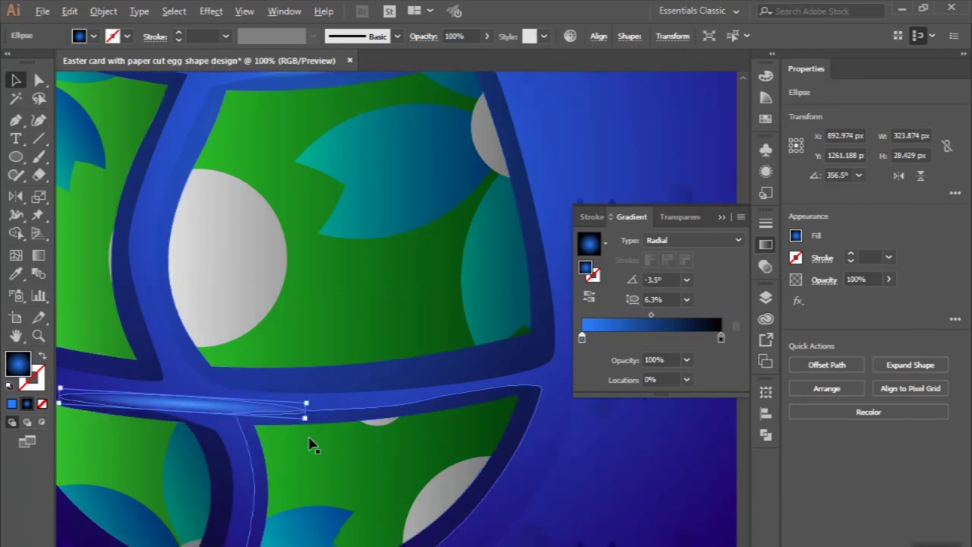
pyautogui.scroll(-1, 309, 440)
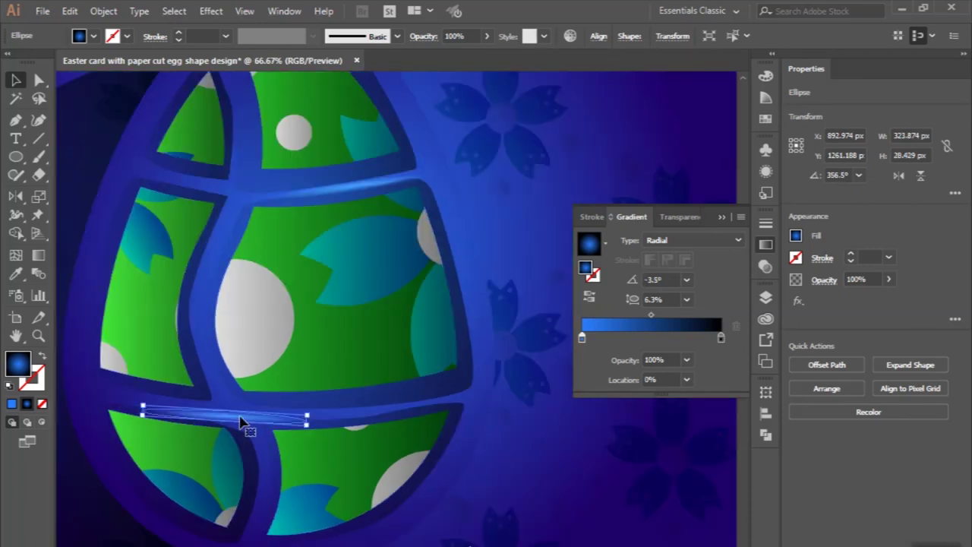
pyautogui.moveTo(250, 422); pyautogui.dragTo(440, 147)
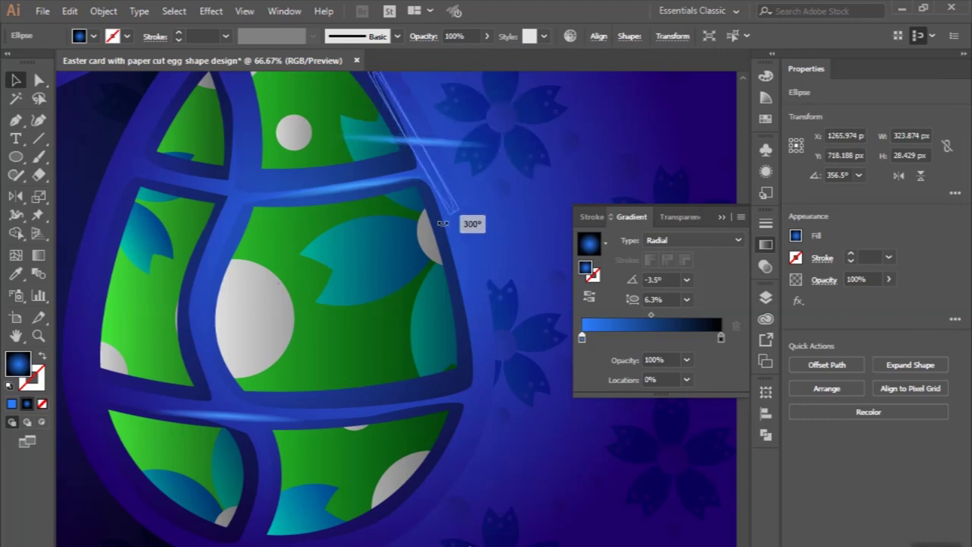
# Rotate, shorten and slim a streak to follow the egg frame's right edge
pyautogui.moveTo(503, 157); pyautogui.dragTo(462, 232)
pyautogui.scroll(2, 452, 190)
pyautogui.scroll(2, 450, 190)
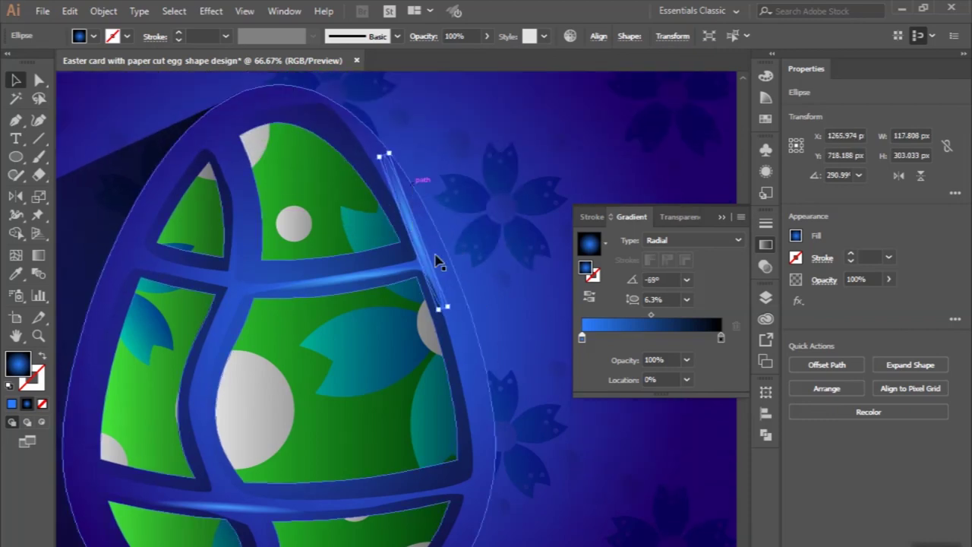
pyautogui.scroll(2, 446, 349)
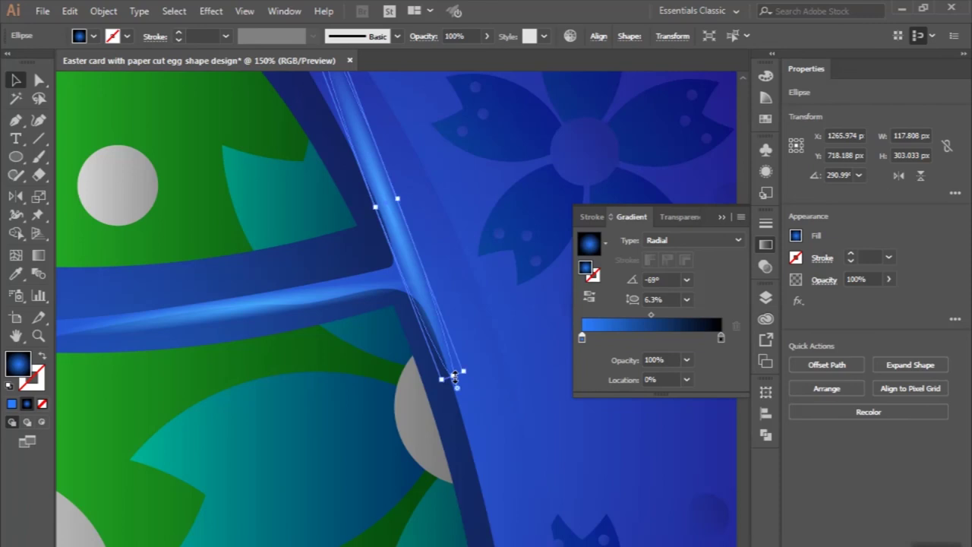
pyautogui.moveTo(452, 380); pyautogui.dragTo(412, 275)
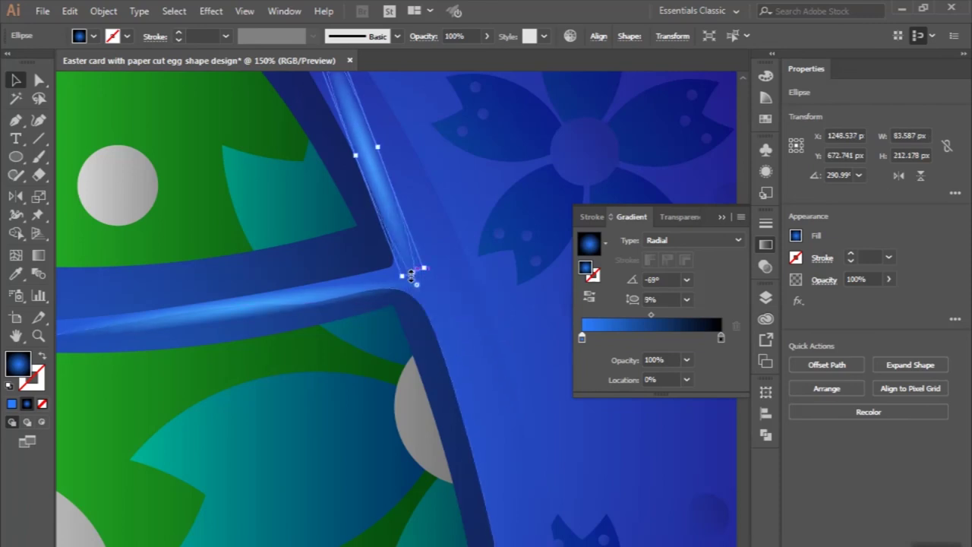
pyautogui.scroll(2, 411, 276)
pyautogui.moveTo(430, 348)
pyautogui.mouseDown()
pyautogui.moveTo(413, 307)
pyautogui.moveTo(460, 448)
pyautogui.moveTo(446, 393)
pyautogui.moveTo(459, 369)
pyautogui.mouseUp()
pyautogui.scroll(-3, 419, 310)
pyautogui.scroll(2, 465, 452)
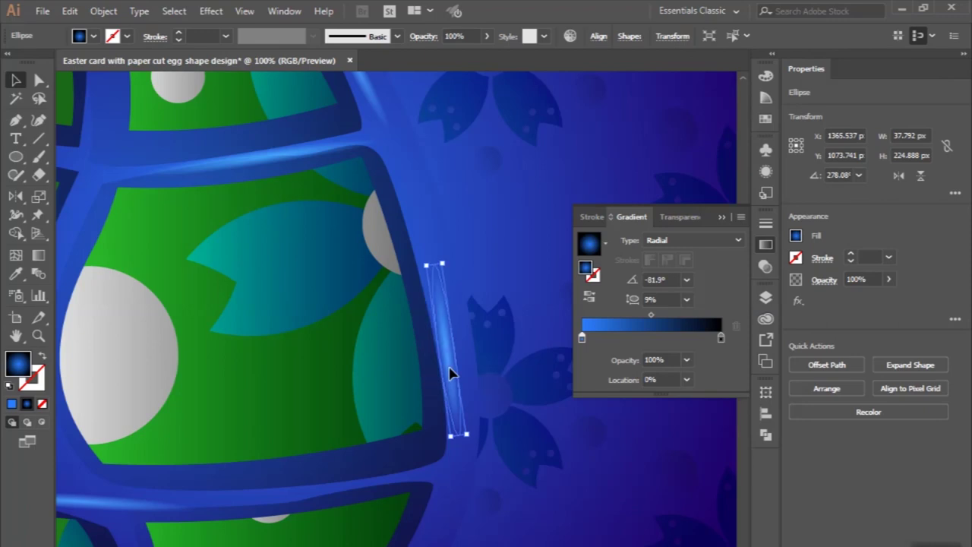
pyautogui.scroll(-2, 448, 373)
pyautogui.scroll(-1, 449, 373)
# Place an angled streak copy along the vertical divider and fit the card in view
pyautogui.moveTo(450, 300); pyautogui.dragTo(253, 283)
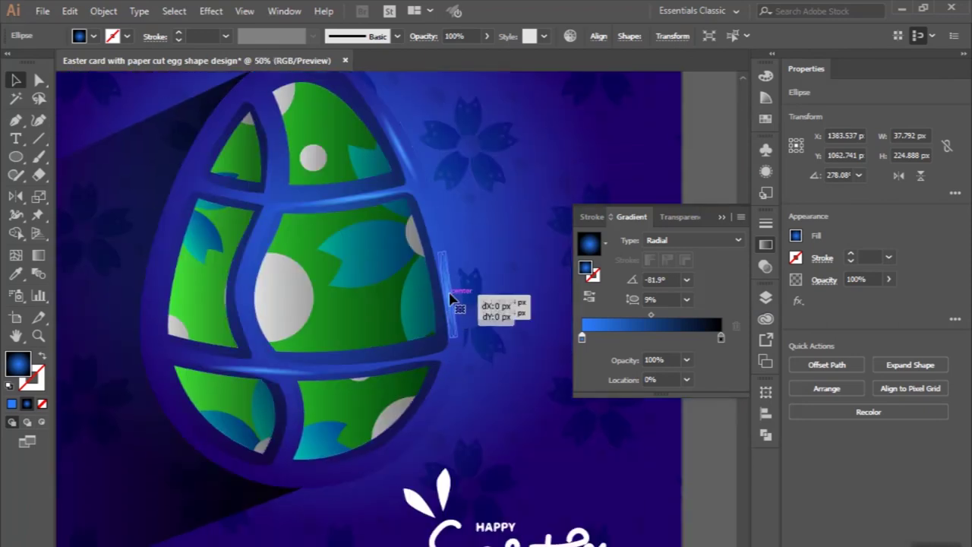
pyautogui.scroll(2, 254, 281)
pyautogui.moveTo(243, 191)
pyautogui.mouseDown()
pyautogui.moveTo(263, 196)
pyautogui.moveTo(255, 208)
pyautogui.mouseUp()
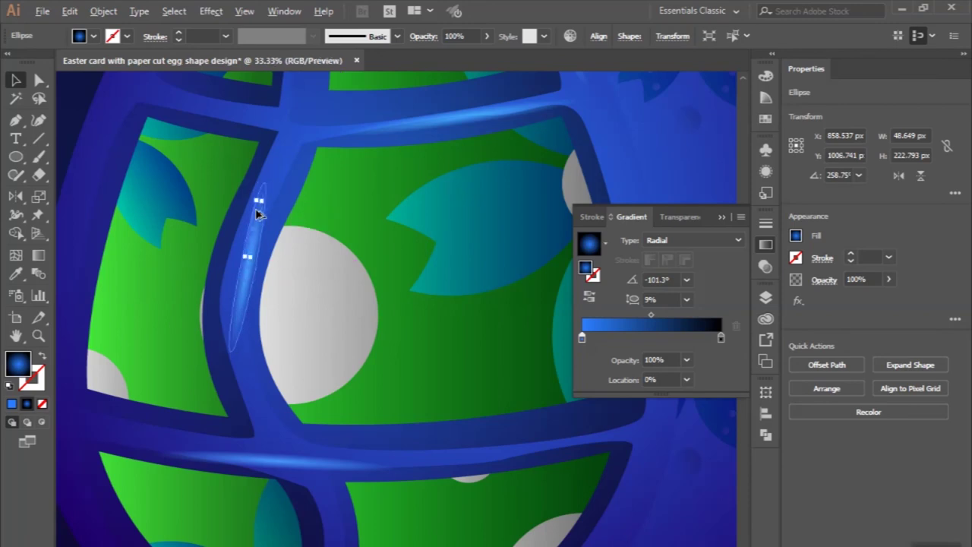
pyautogui.hotkey('ctrl', '0')
pyautogui.click(296, 506)
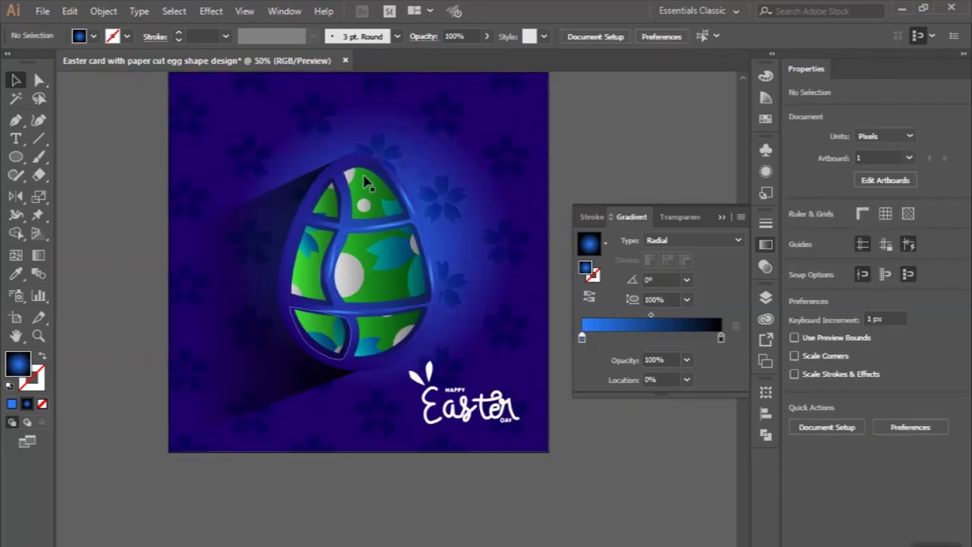
# Tilt the divider highlight to about 248°, thin it, and shrink it to fit the divider
pyautogui.scroll(2, 342, 293)
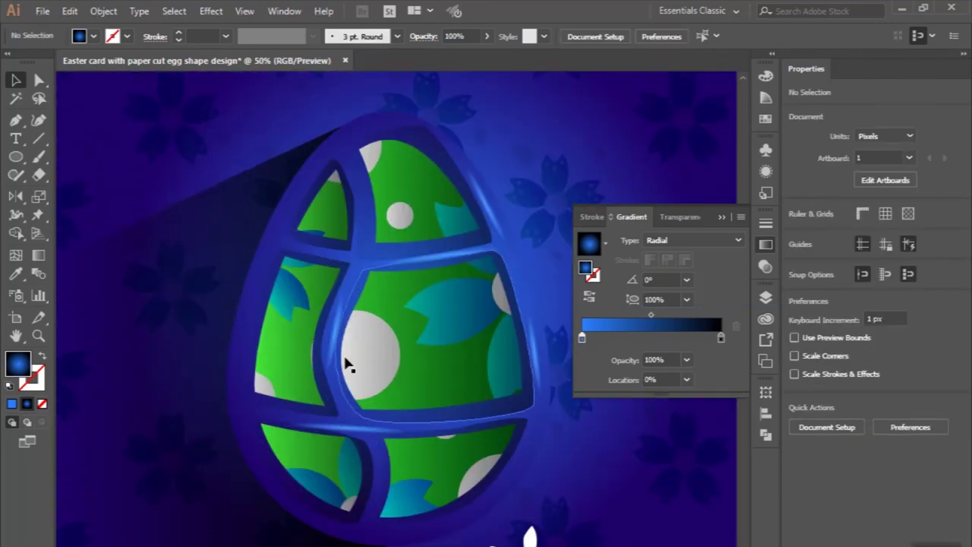
pyautogui.scroll(2, 349, 369)
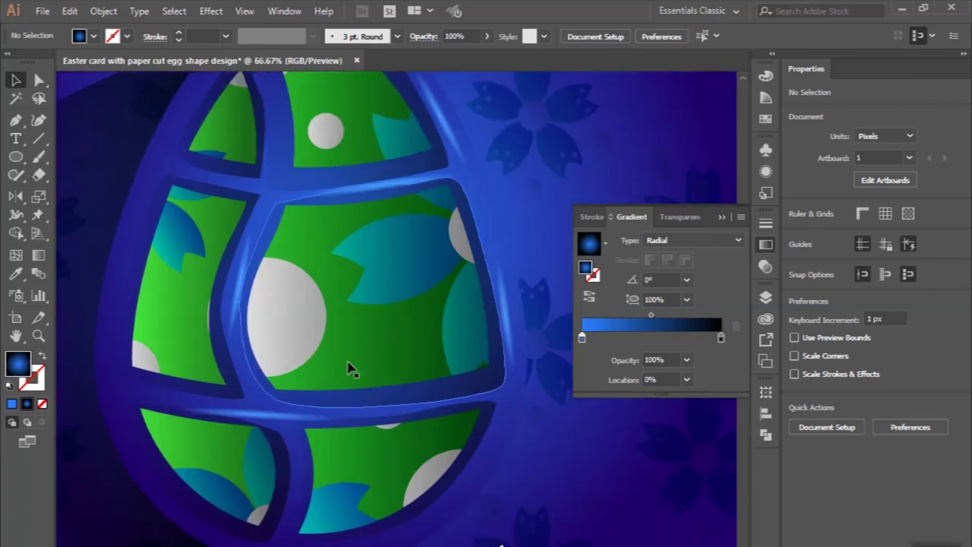
pyautogui.click(246, 243)
pyautogui.scroll(2, 245, 243)
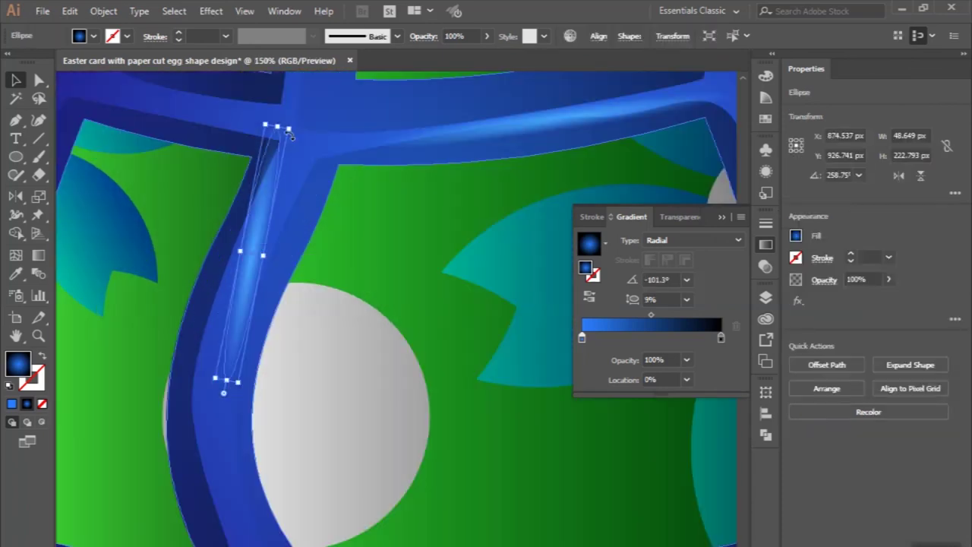
pyautogui.moveTo(294, 130); pyautogui.dragTo(304, 141)
pyautogui.moveTo(286, 180); pyautogui.dragTo(280, 186)
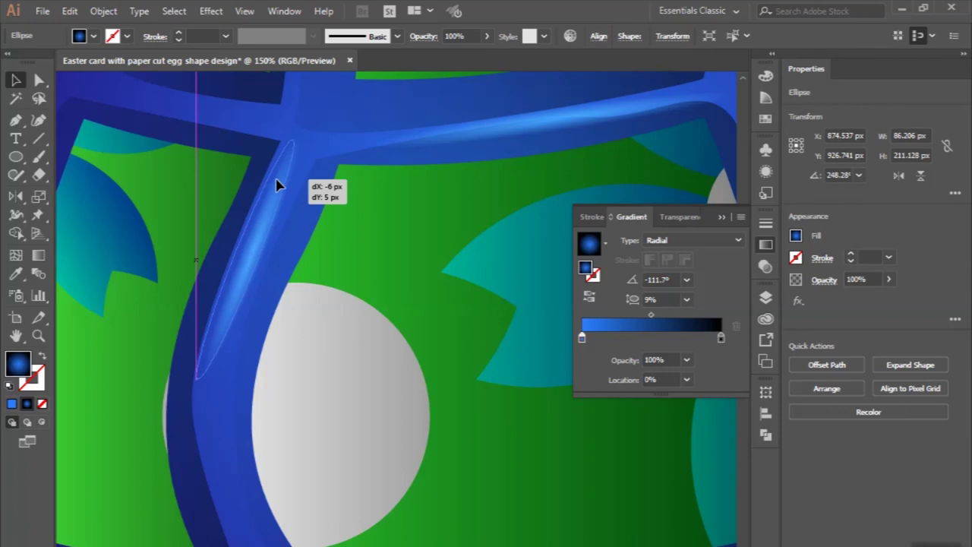
pyautogui.moveTo(255, 263); pyautogui.dragTo(251, 260)
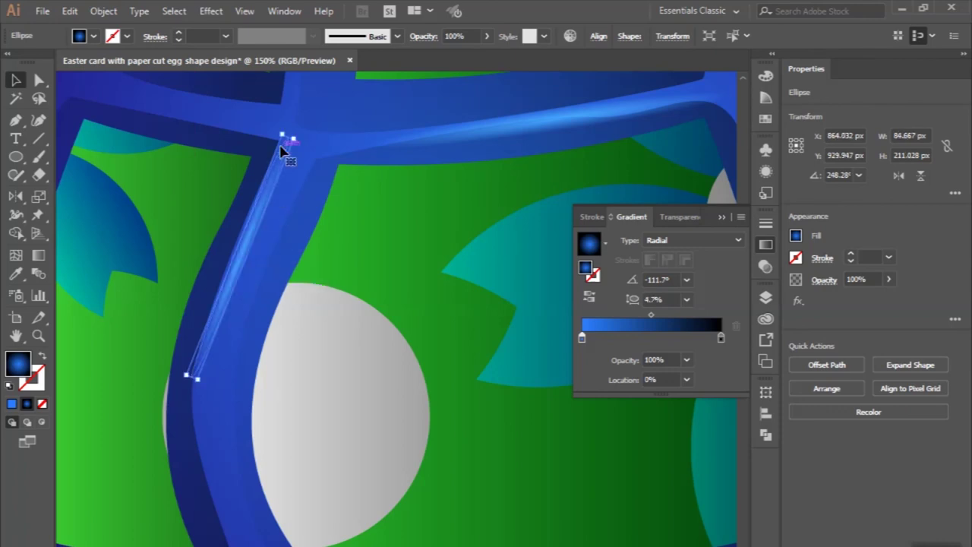
pyautogui.scroll(2, 287, 138)
pyautogui.moveTo(294, 131)
pyautogui.mouseDown()
pyautogui.moveTo(256, 232)
pyautogui.moveTo(266, 202)
pyautogui.mouseUp()
pyautogui.scroll(-6, 277, 369)
pyautogui.click(275, 527)
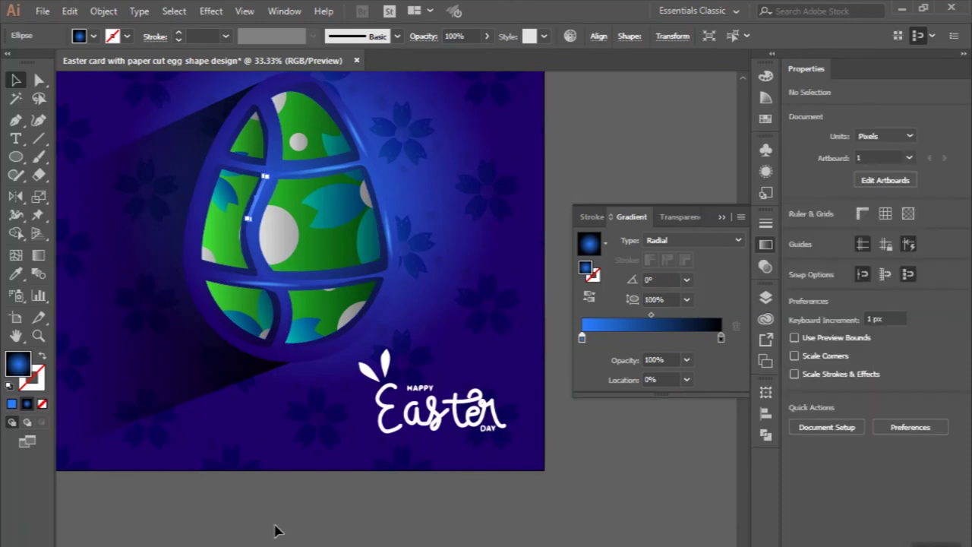
# Close the Gradient panel, leaving the glossy egg and white lettering in view
pyautogui.scroll(-1, 275, 527)
pyautogui.scroll(-1, 276, 530)
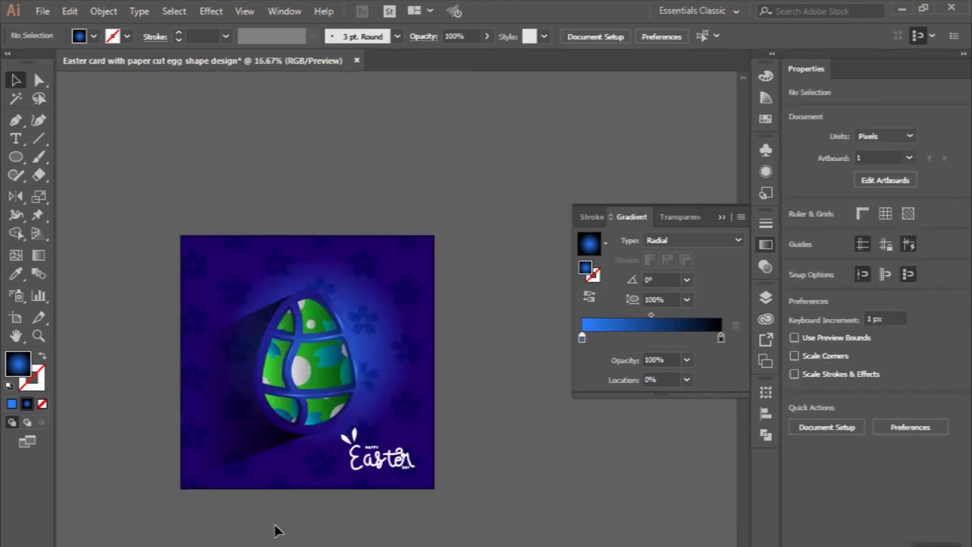
pyautogui.scroll(-2, 276, 529)
pyautogui.scroll(1, 276, 530)
pyautogui.scroll(2, 276, 529)
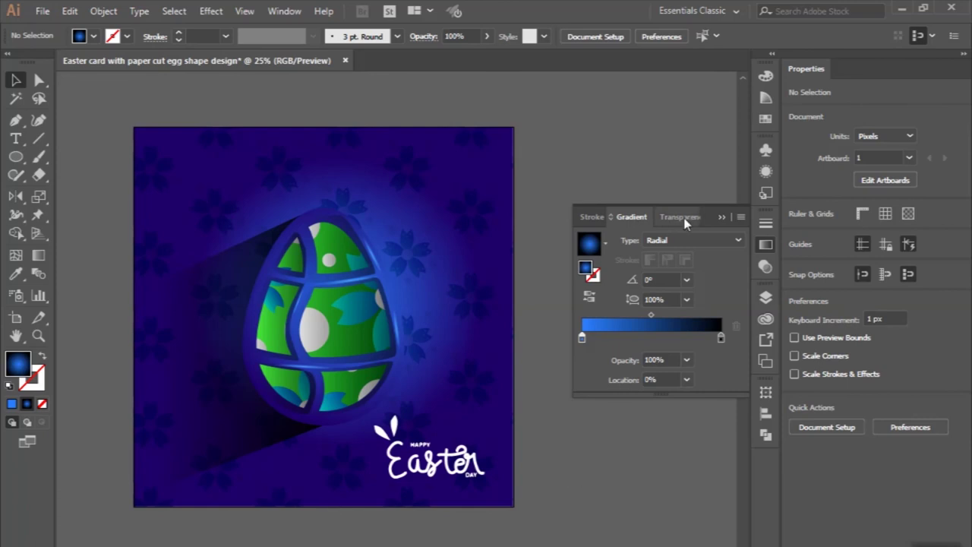
pyautogui.click(721, 218)
pyautogui.hscroll(-2, 565, 320)
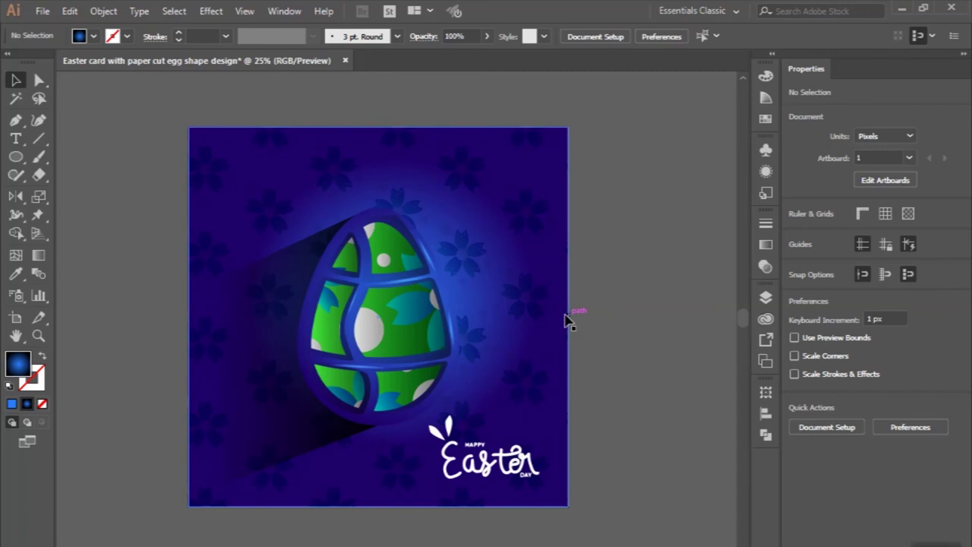